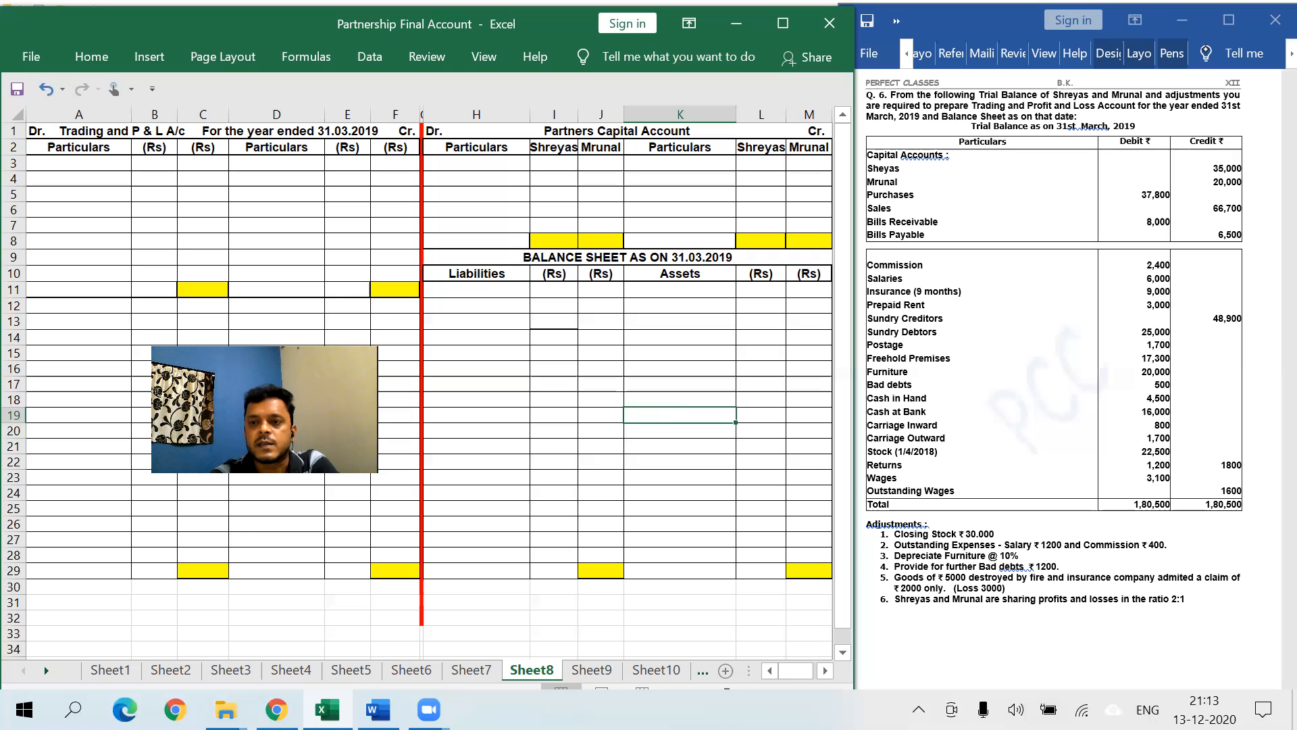
- With the red pen, underline the date 31st March, 2019 and bracket Sheyas and Mrunal as capital
click(1175, 53)
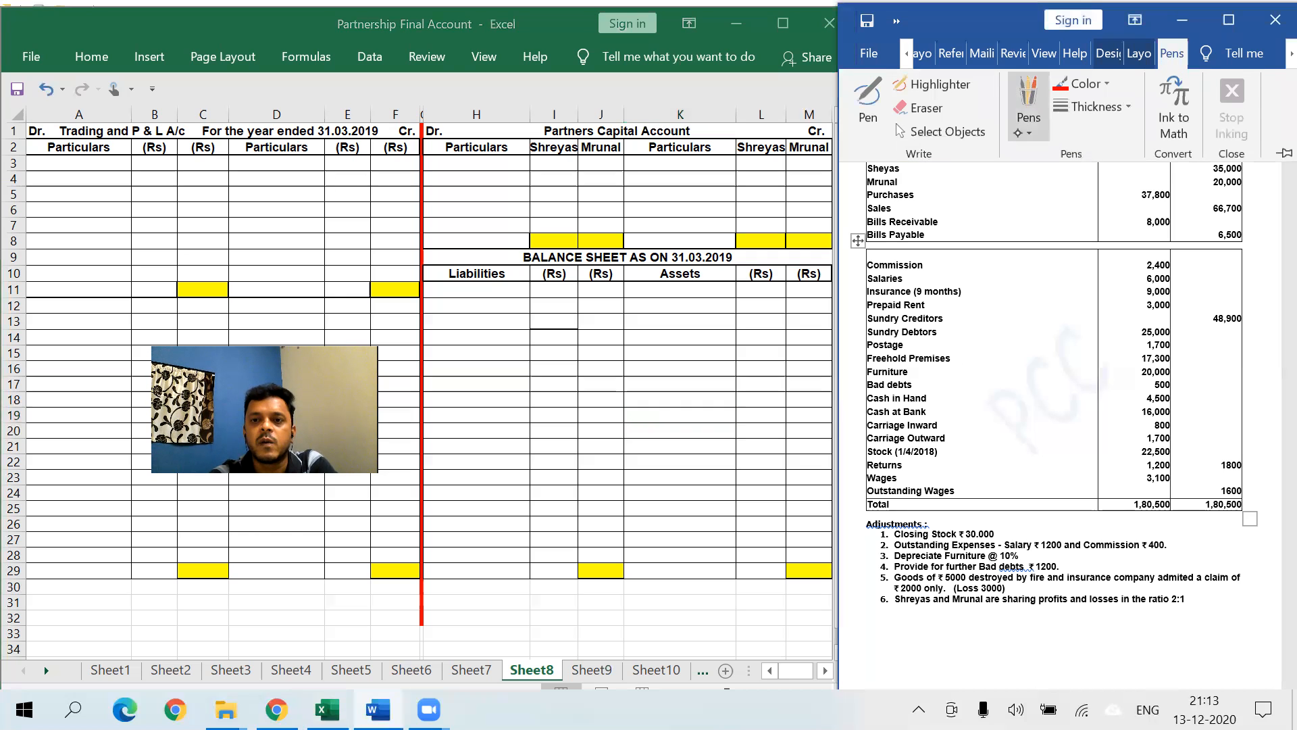
click(868, 101)
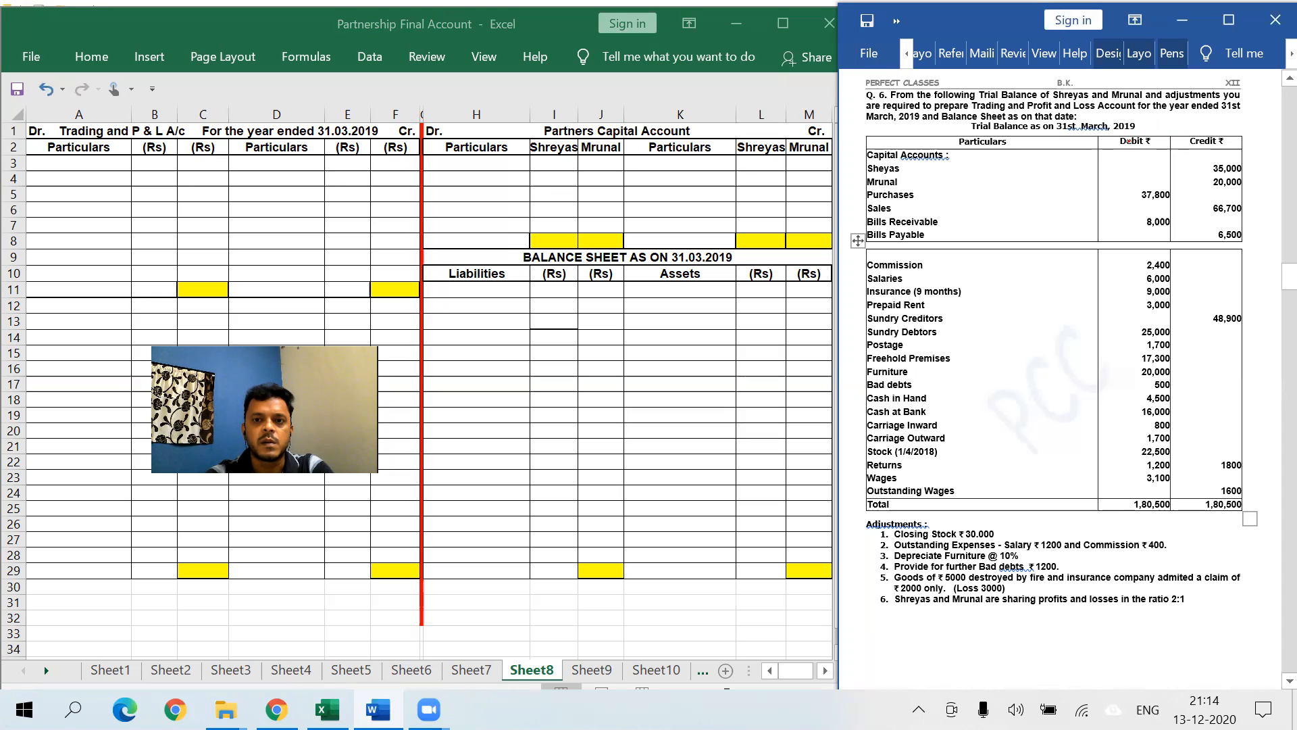
mouse_move(1155, 120)
mouse_down()
mouse_move(1143, 130)
mouse_move(1169, 118)
mouse_up()
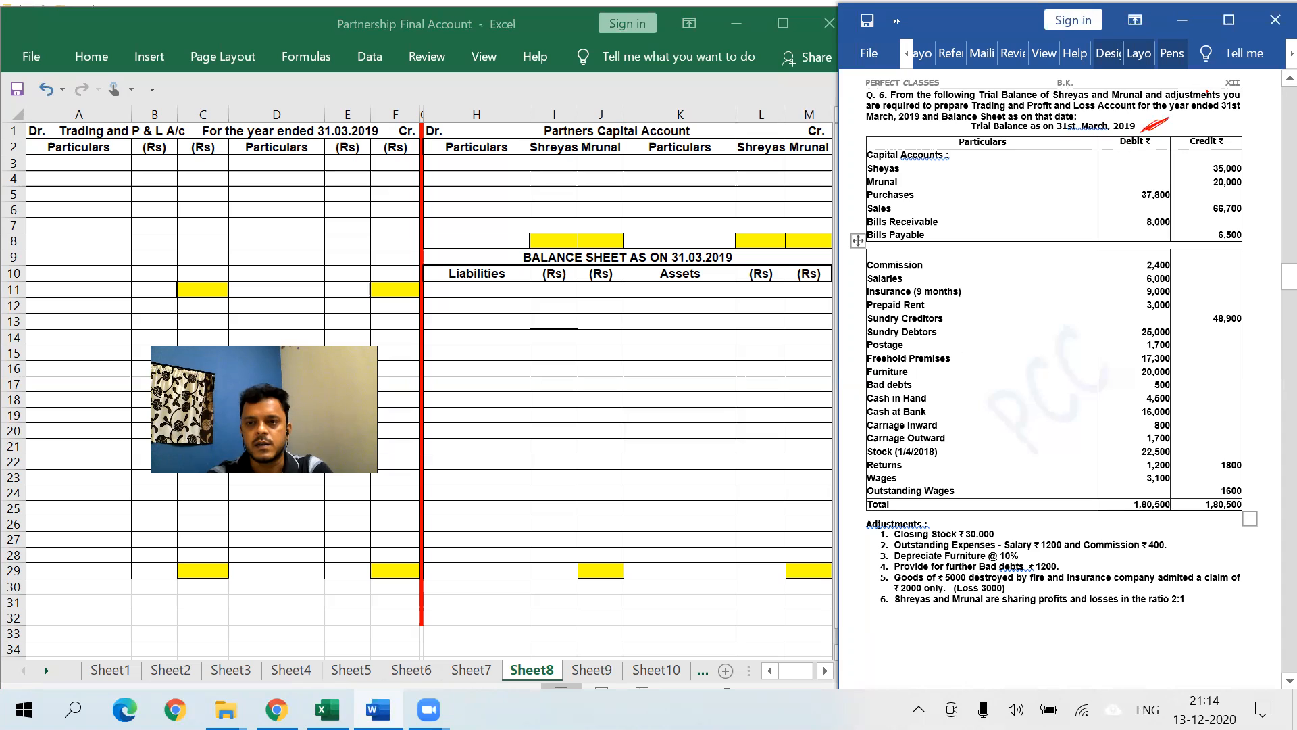
mouse_move(909, 161)
mouse_down()
mouse_move(907, 182)
mouse_move(938, 173)
mouse_move(929, 200)
mouse_move(941, 186)
mouse_move(910, 206)
mouse_move(963, 211)
mouse_move(936, 275)
mouse_move(914, 287)
mouse_up()
- Mark Salaries and Insurance with P, underline 9 months, and note 3000 + beside Insurance
drag(915, 274, 973, 301)
drag(973, 283, 940, 297)
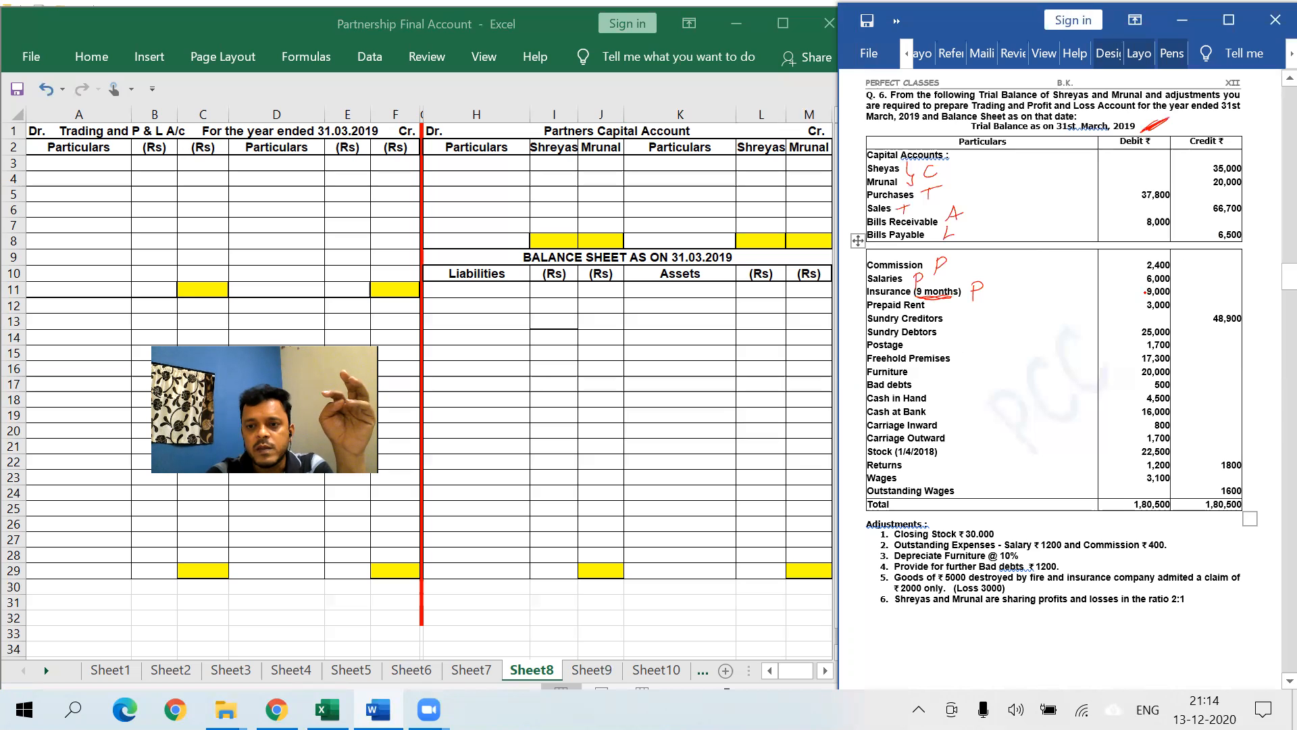
drag(1149, 292, 1139, 299)
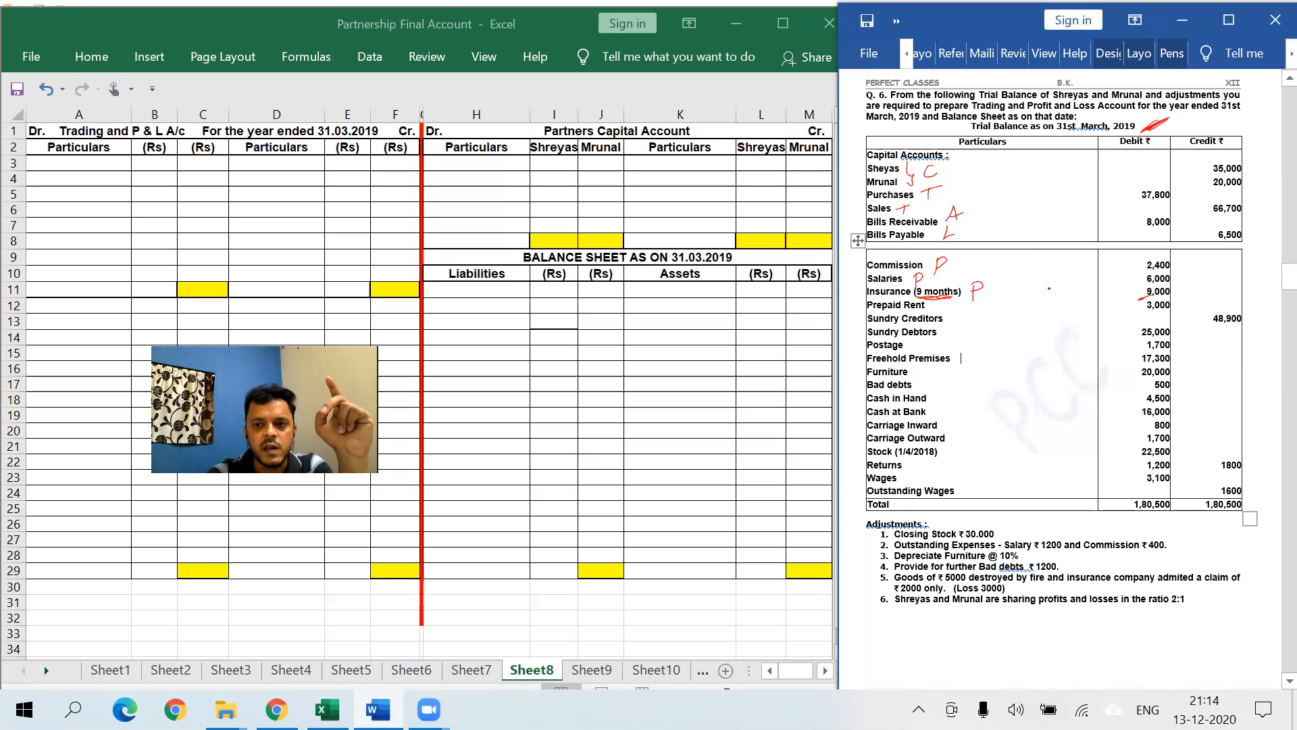
mouse_move(1057, 287)
mouse_down()
mouse_move(1061, 299)
mouse_move(1116, 292)
mouse_up()
drag(1110, 287, 1110, 298)
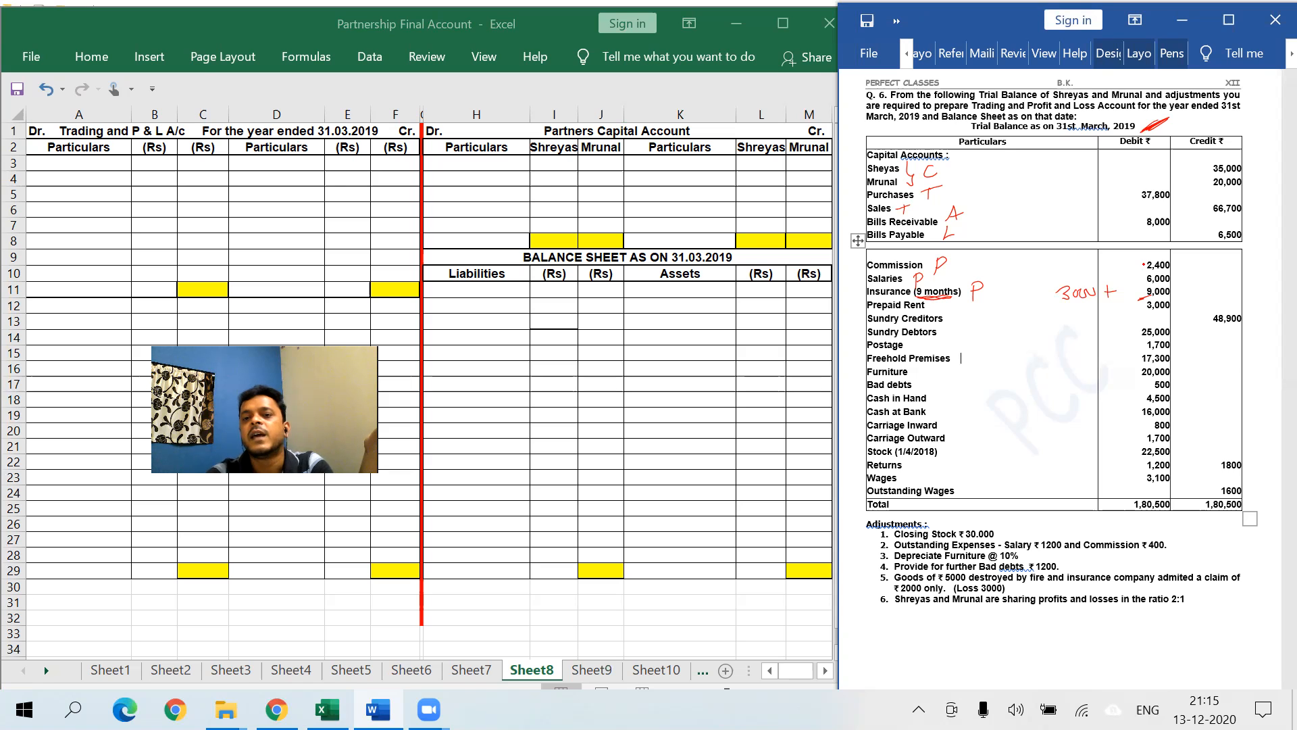
- Handwrite A beside Prepaid Rent and Cash at Bank, T beside Returns, and PR beside the 1,800 Returns
mouse_move(944, 312)
mouse_down()
mouse_move(965, 301)
mouse_move(960, 337)
mouse_move(915, 354)
mouse_move(970, 364)
mouse_move(975, 352)
mouse_move(929, 366)
mouse_move(920, 391)
mouse_move(945, 400)
mouse_move(944, 416)
mouse_up()
mouse_move(936, 411)
mouse_down()
mouse_move(967, 416)
mouse_move(961, 438)
mouse_move(917, 471)
mouse_up()
drag(912, 463, 925, 461)
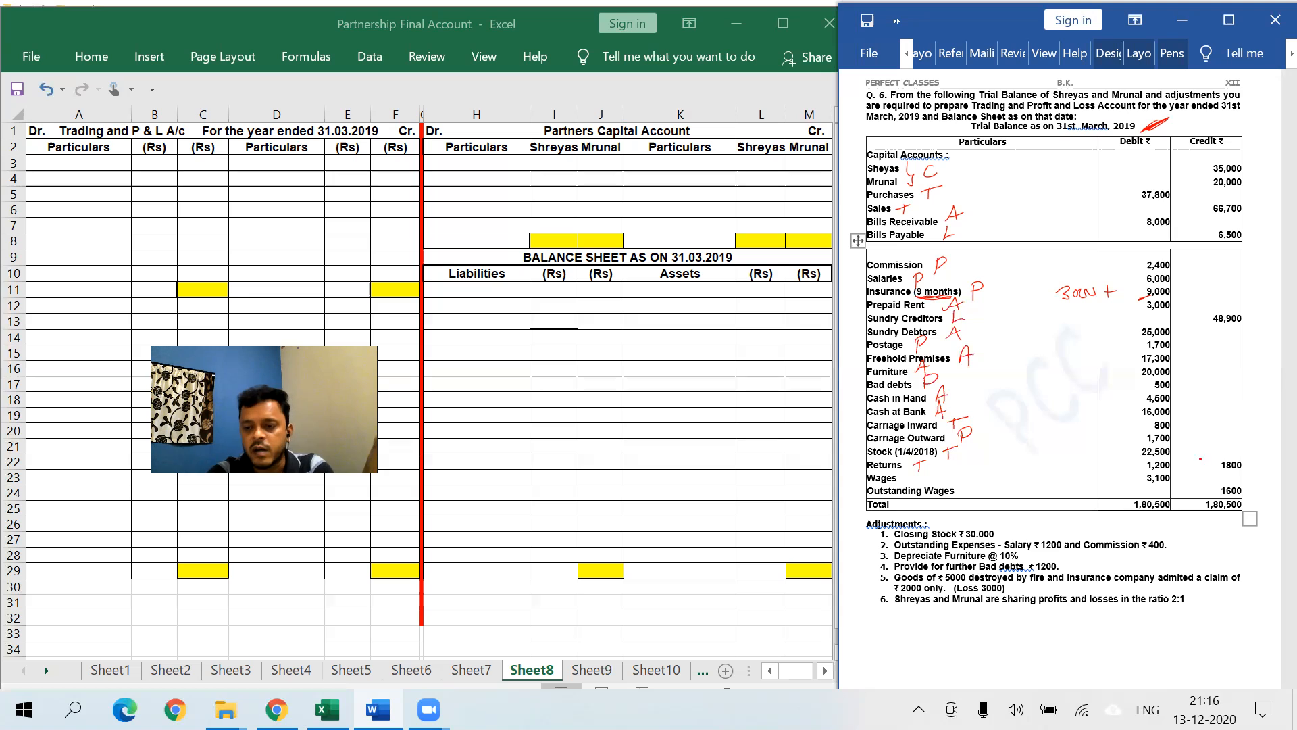
mouse_move(1194, 462)
mouse_down()
mouse_move(1192, 479)
mouse_move(1220, 453)
mouse_move(1220, 476)
mouse_up()
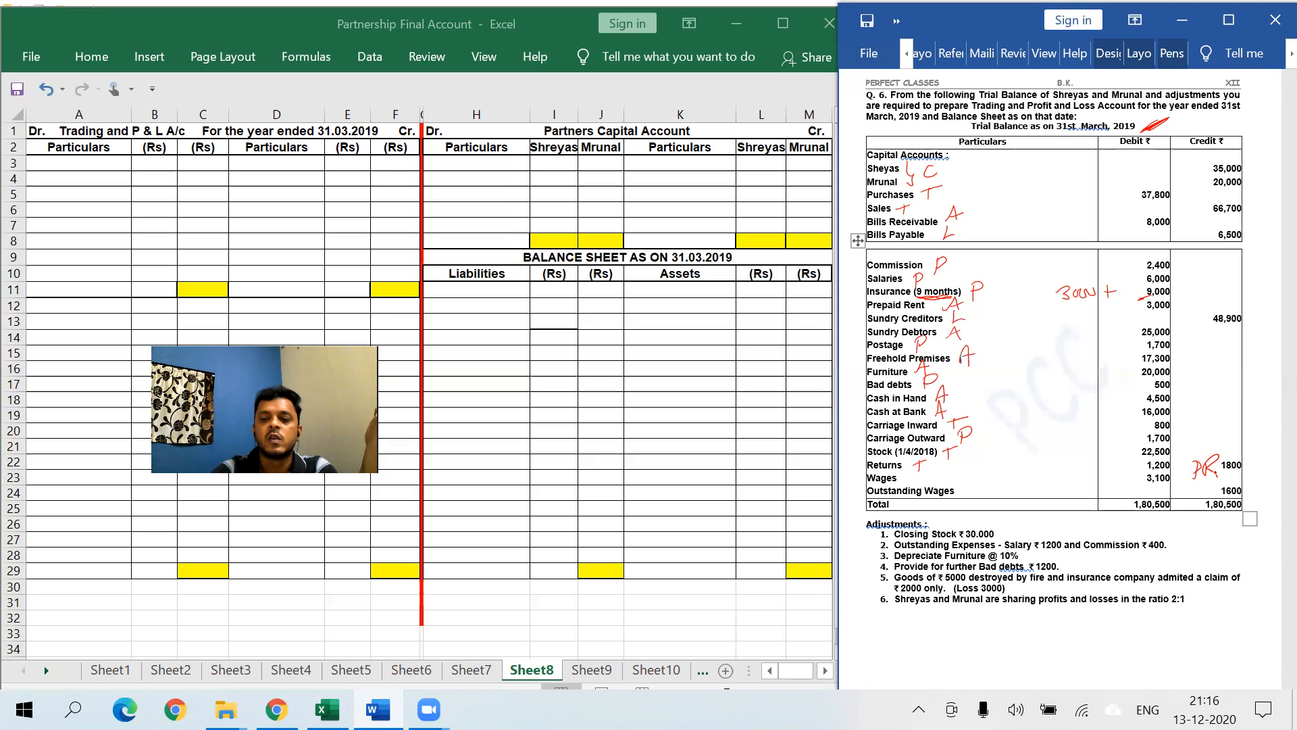
- Write SR beside Returns 1,200, T beside Wages, L beside Outstanding Wages, and tick Closing Stock ₹30,000
mouse_move(1123, 459)
mouse_down()
mouse_move(1106, 477)
mouse_move(1123, 461)
mouse_up()
mouse_move(1122, 461)
mouse_down()
mouse_move(1136, 460)
mouse_move(1135, 476)
mouse_up()
click(1138, 473)
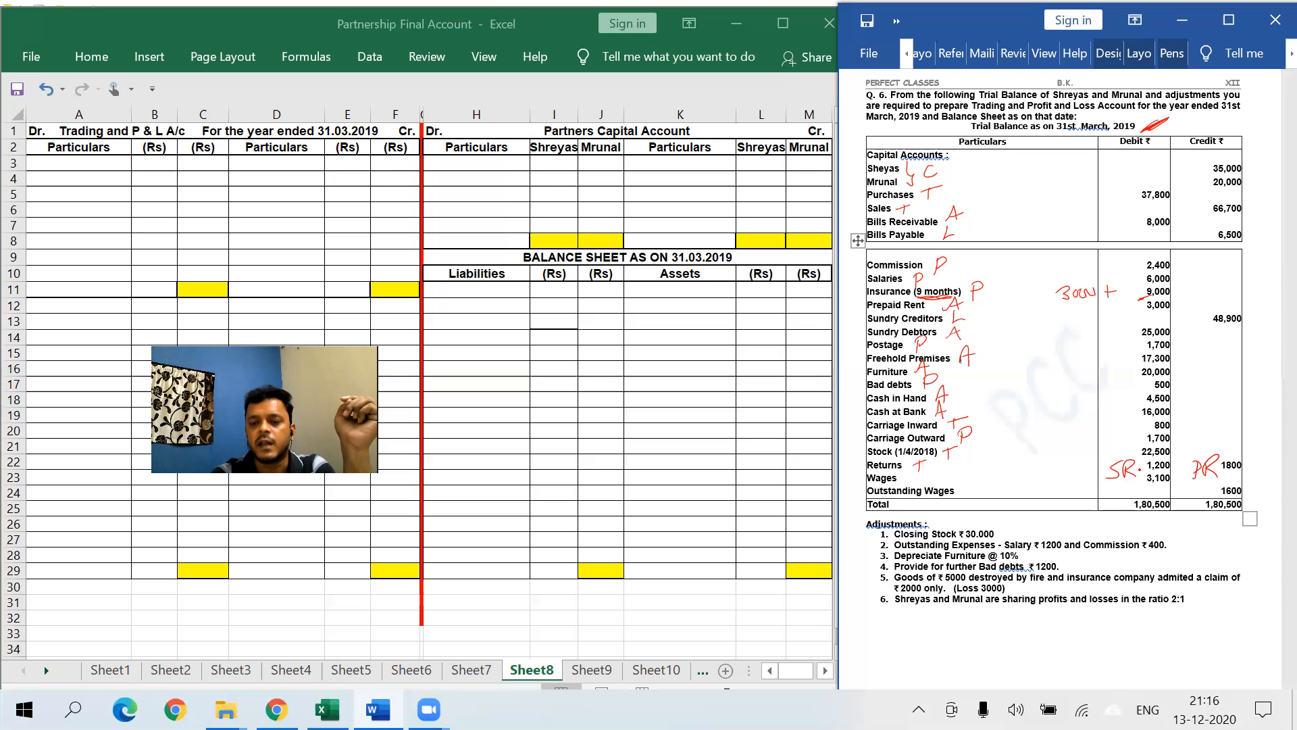
mouse_move(931, 472)
mouse_down()
mouse_move(926, 486)
mouse_move(943, 469)
mouse_up()
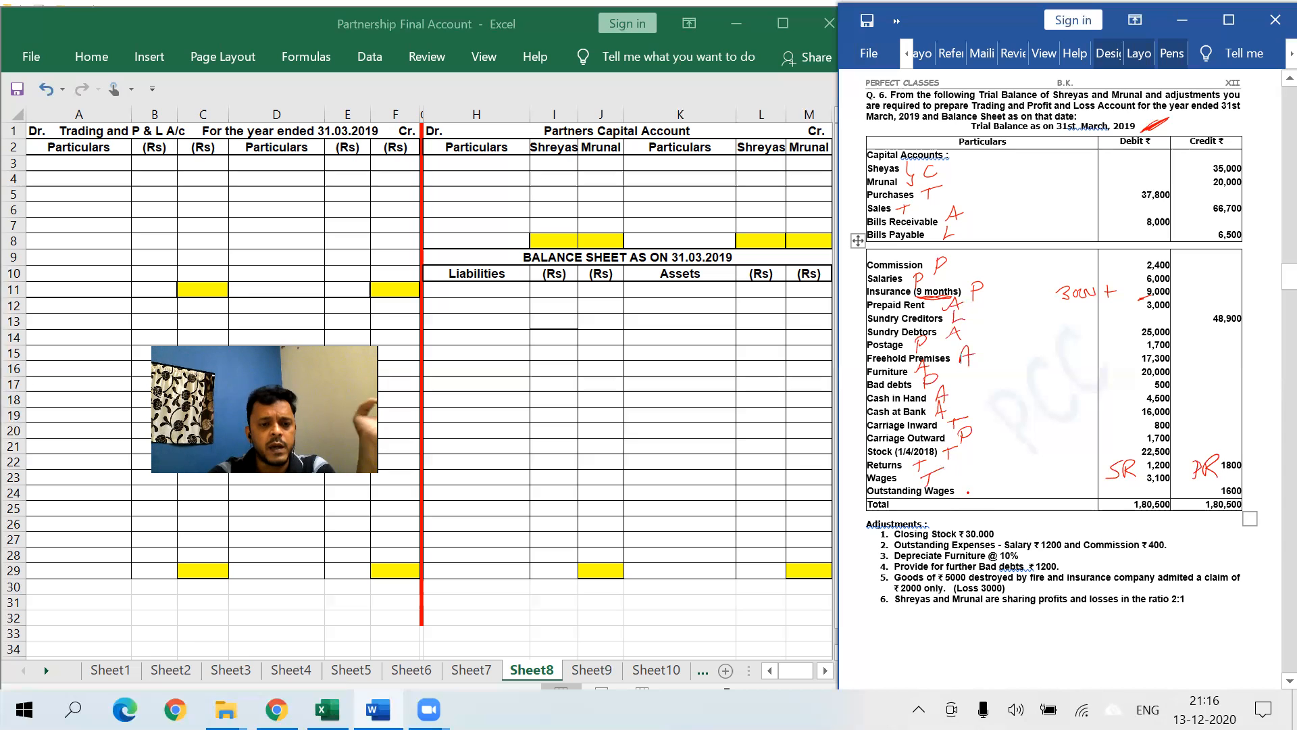
drag(964, 481, 974, 492)
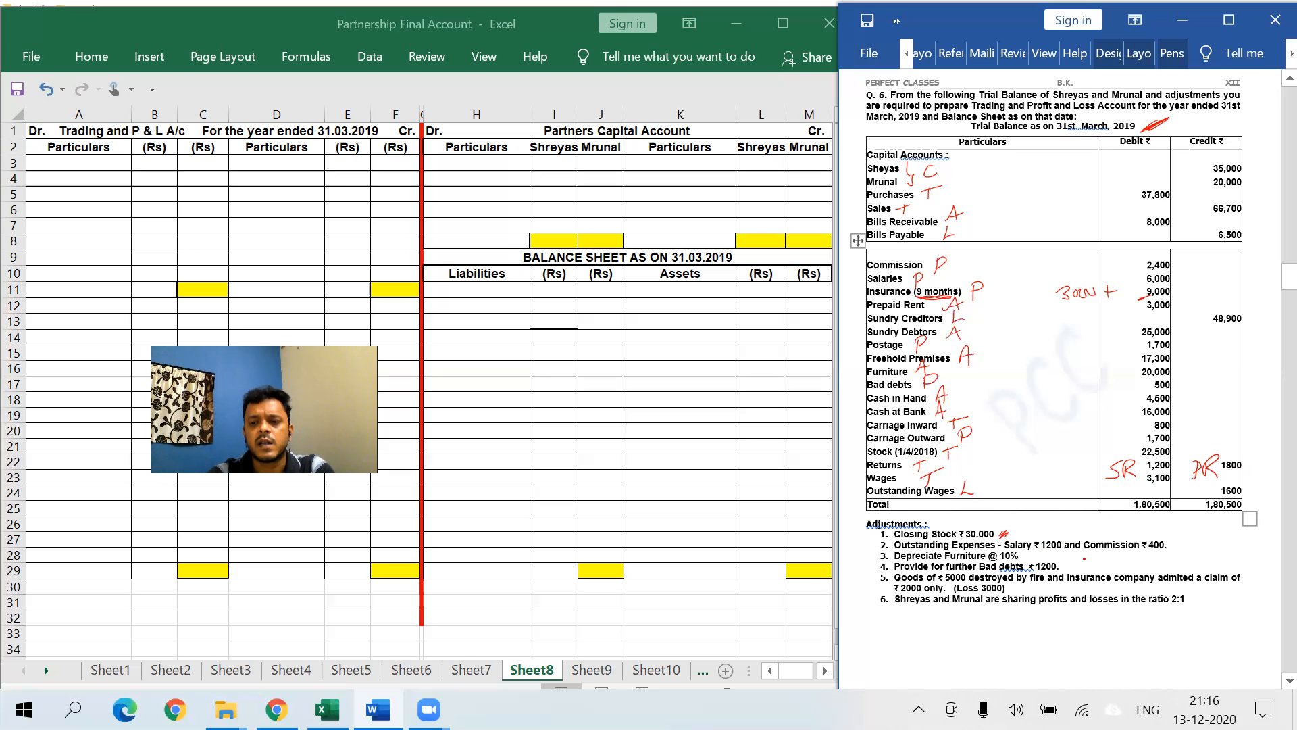
- Star Commission, Salaries, Furniture and Sundry Debtors; underline outstanding Commission ₹400, insurance company and the 2:1 ratio
drag(1142, 558, 1171, 554)
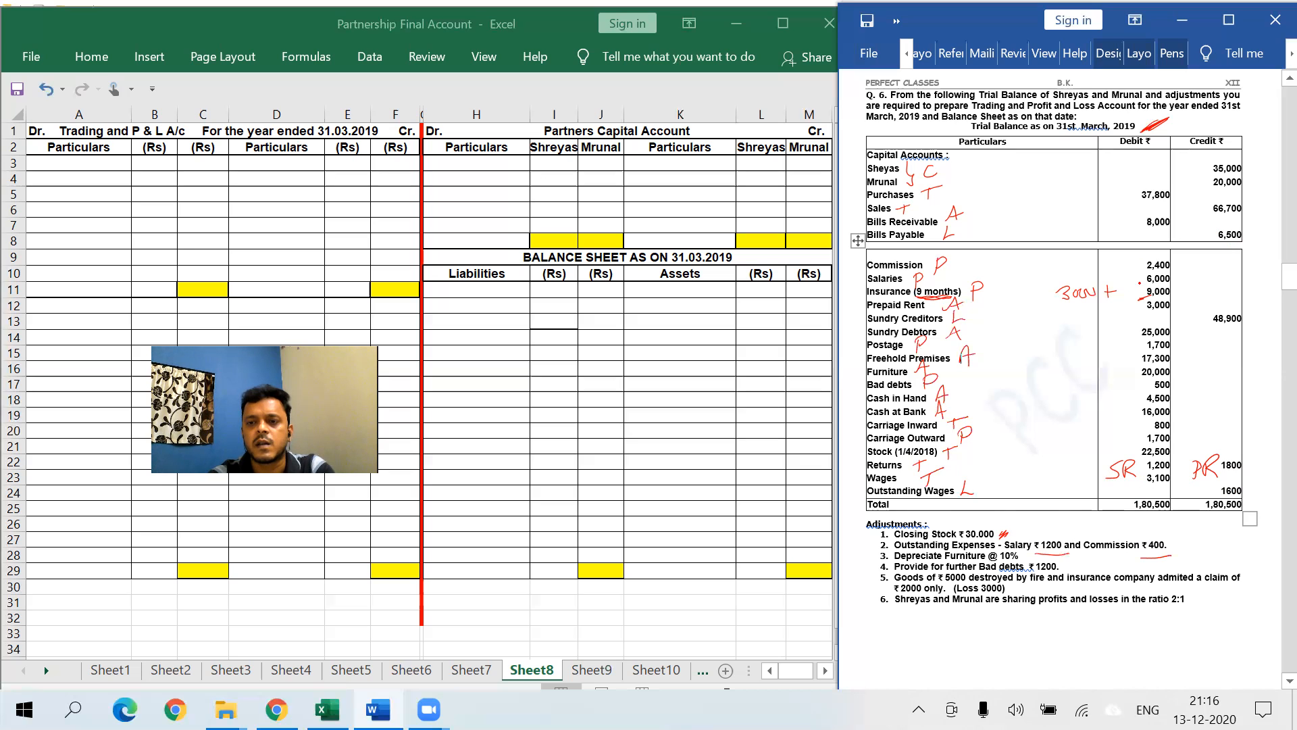
drag(1124, 270, 1143, 282)
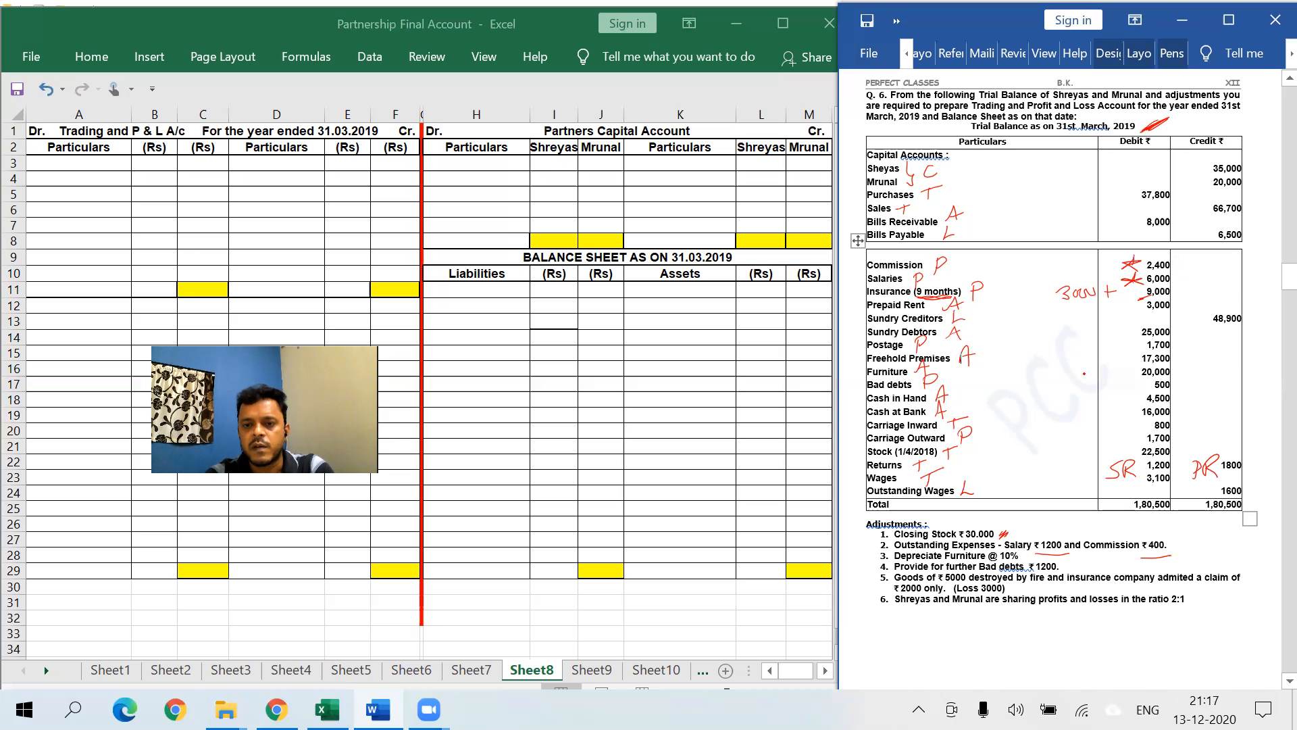
drag(1116, 380, 1133, 371)
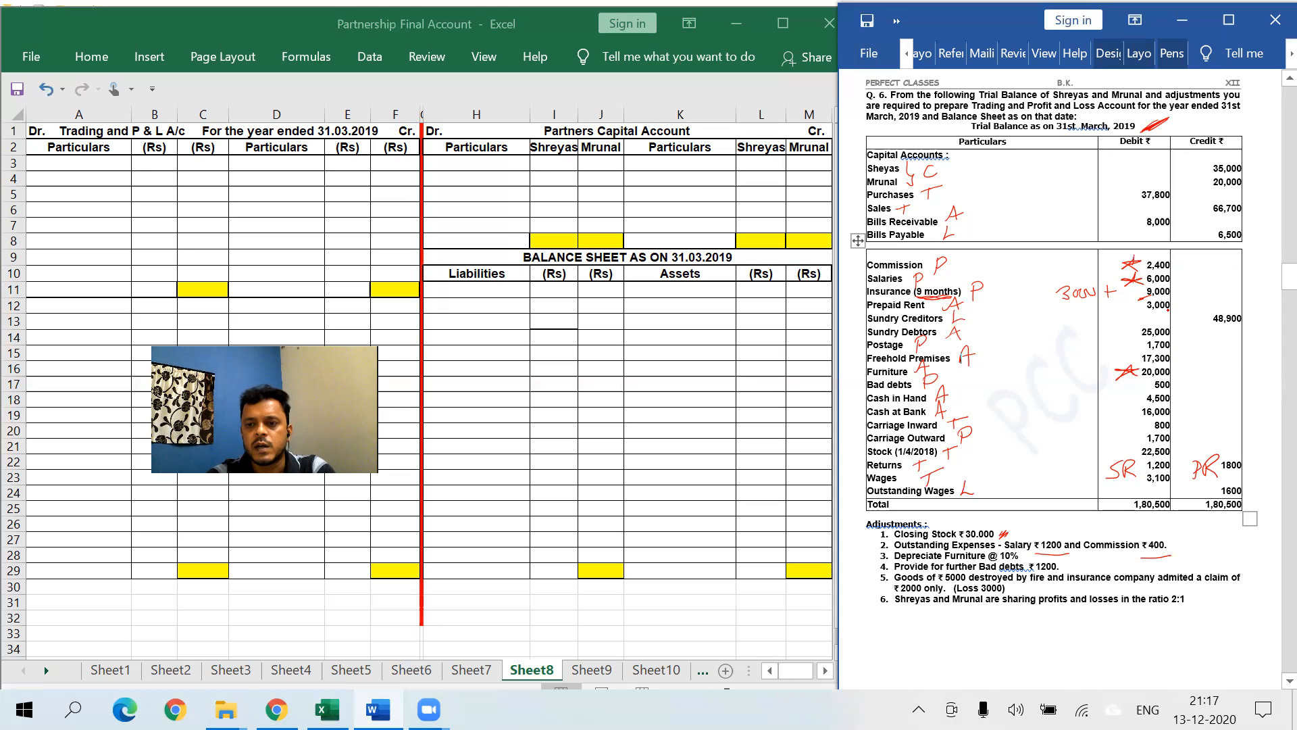
drag(1111, 341, 1132, 331)
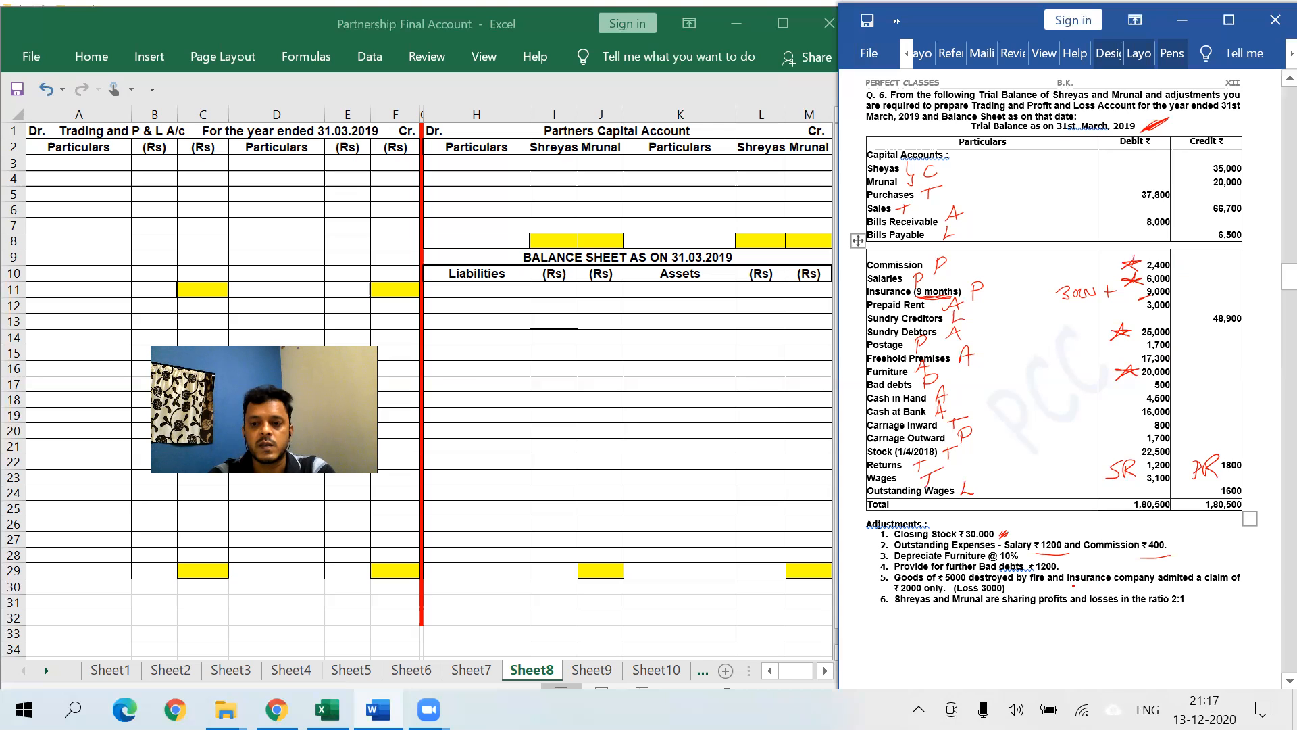
drag(1074, 584, 1147, 584)
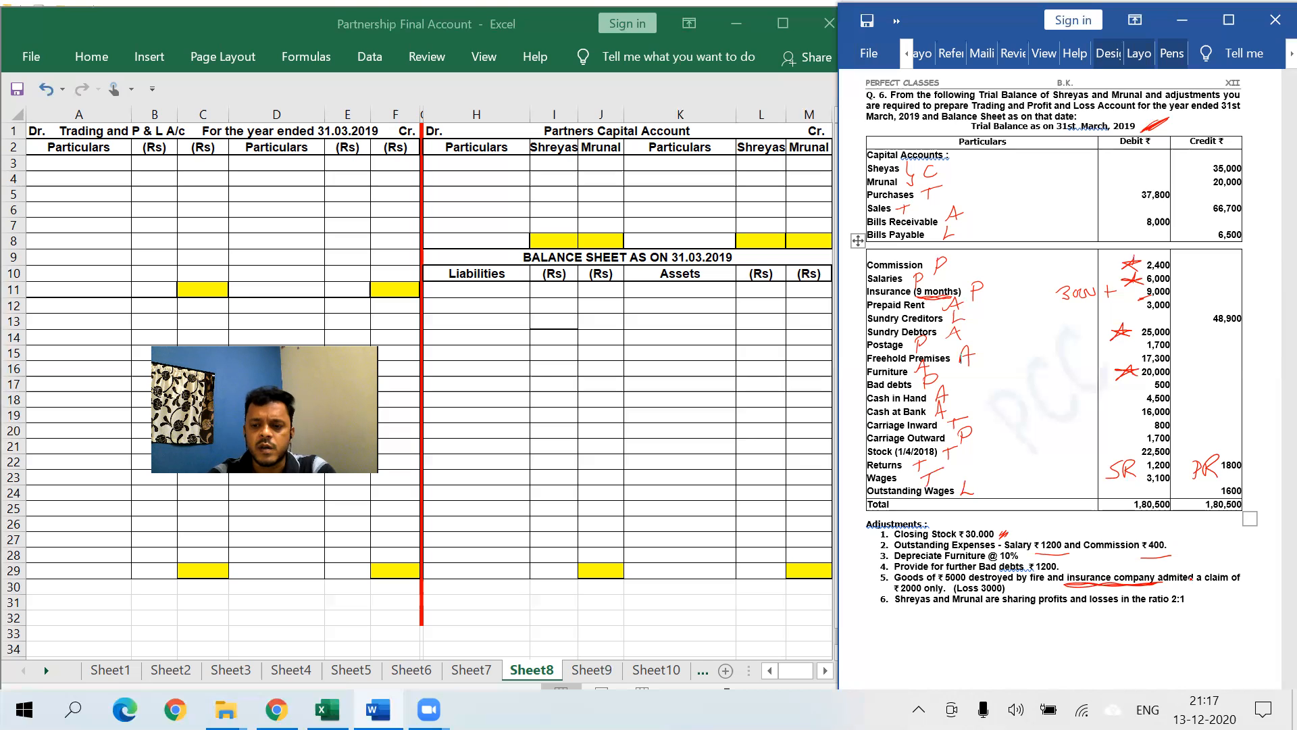
mouse_move(1180, 611)
mouse_down()
mouse_move(1143, 616)
mouse_move(1200, 608)
mouse_up()
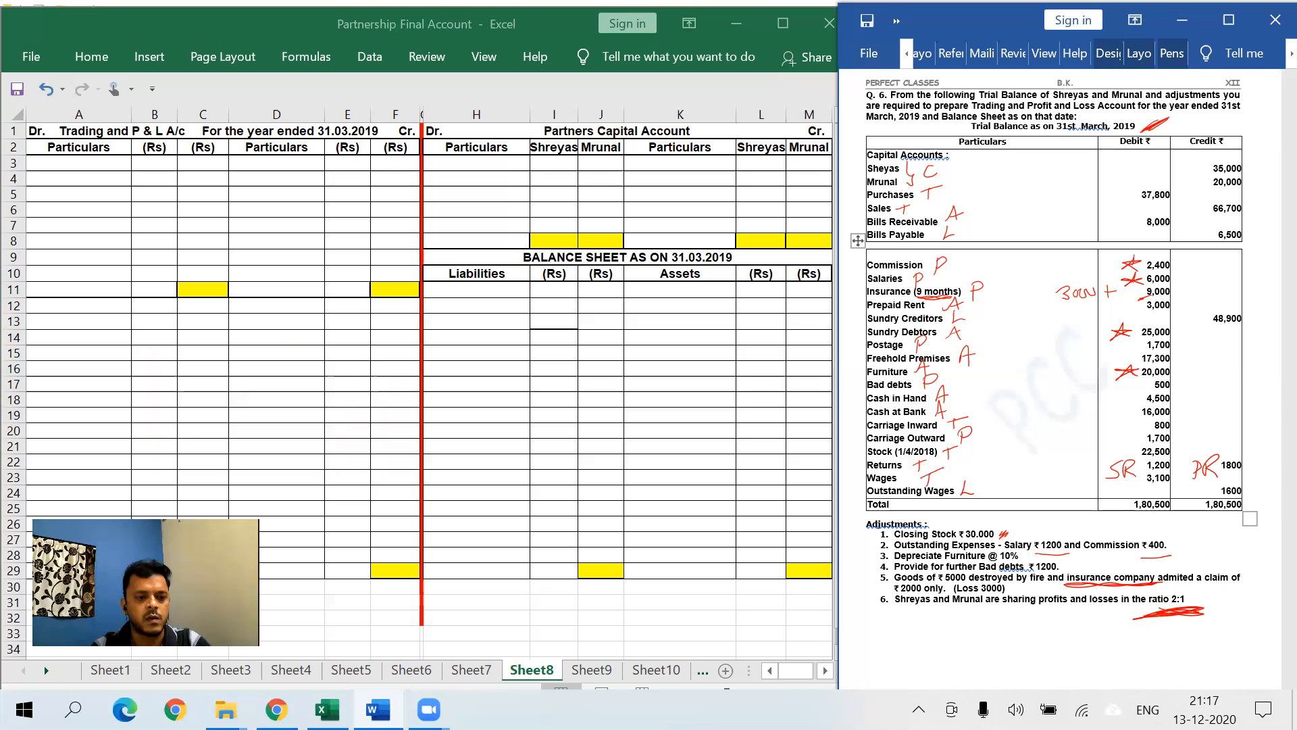
- In Excel, enter To Op. Stock, To Purchases and Less: Returns down column A from A3
click(89, 162)
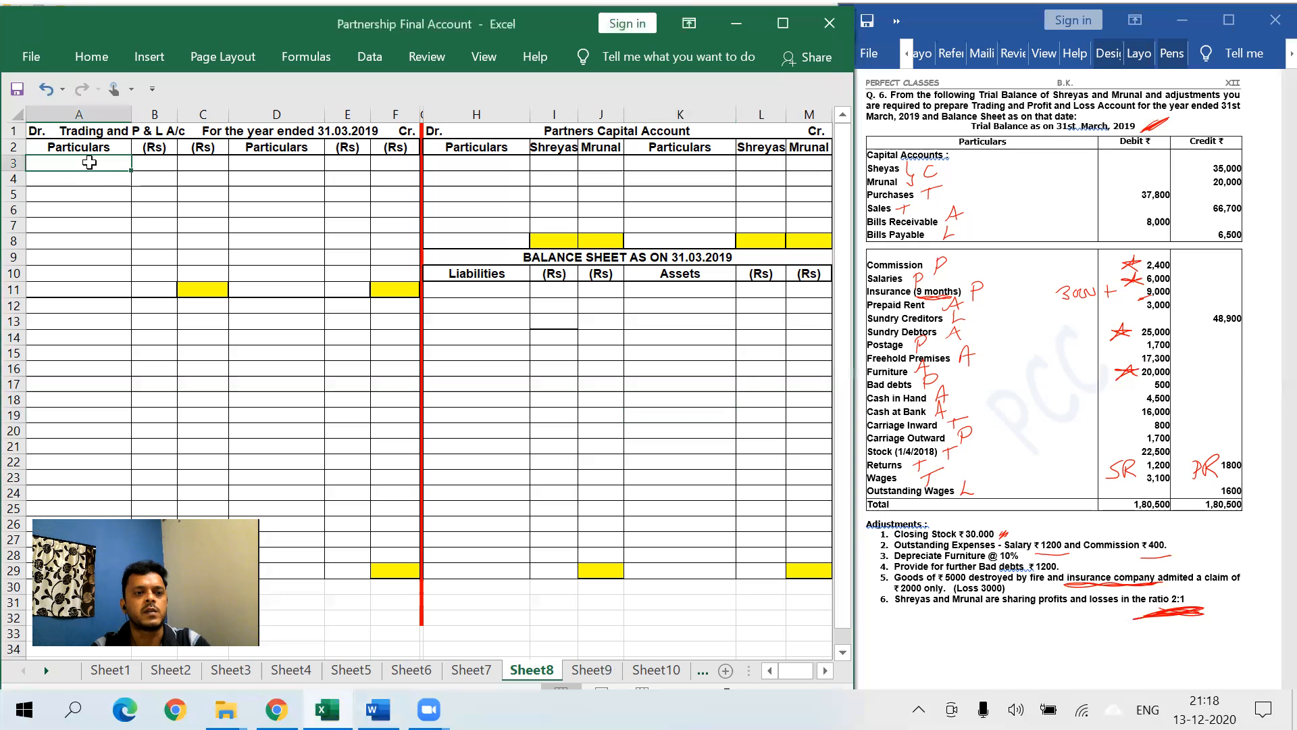
text(To Op)
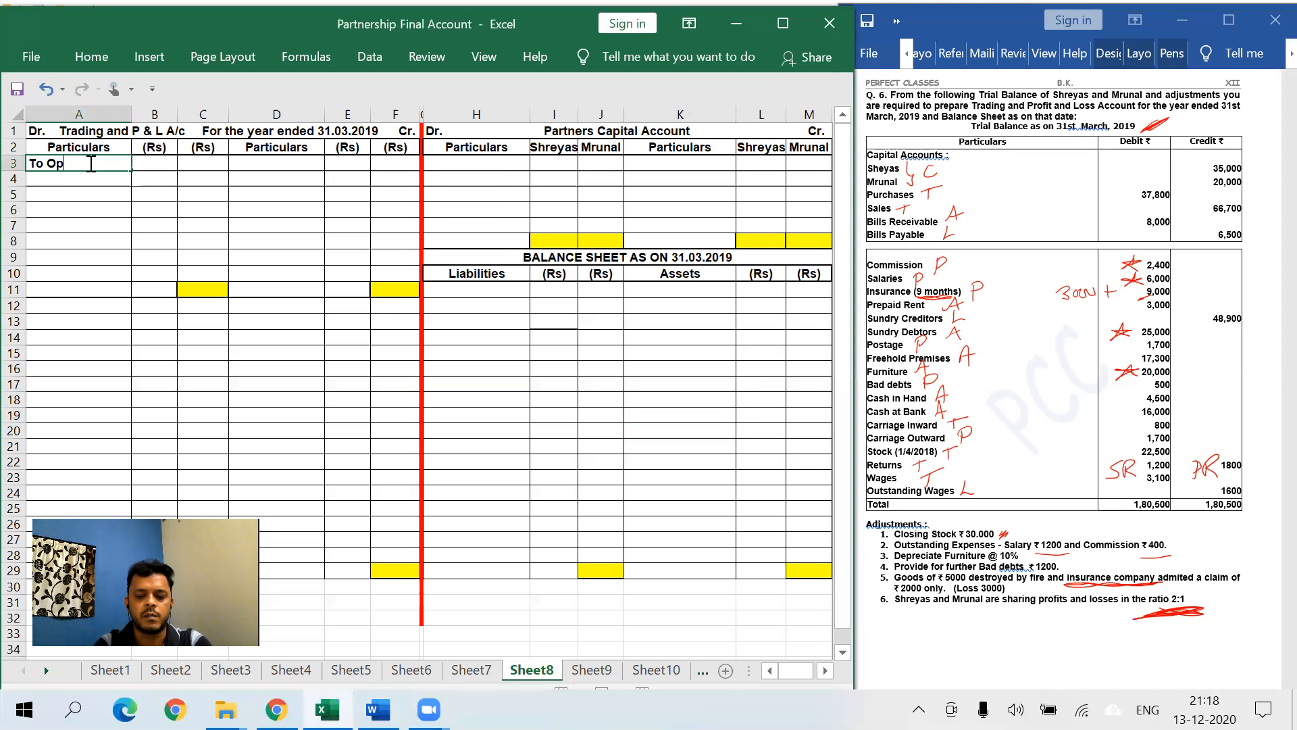
text(. Stock)
key(Return)
text(To Purc)
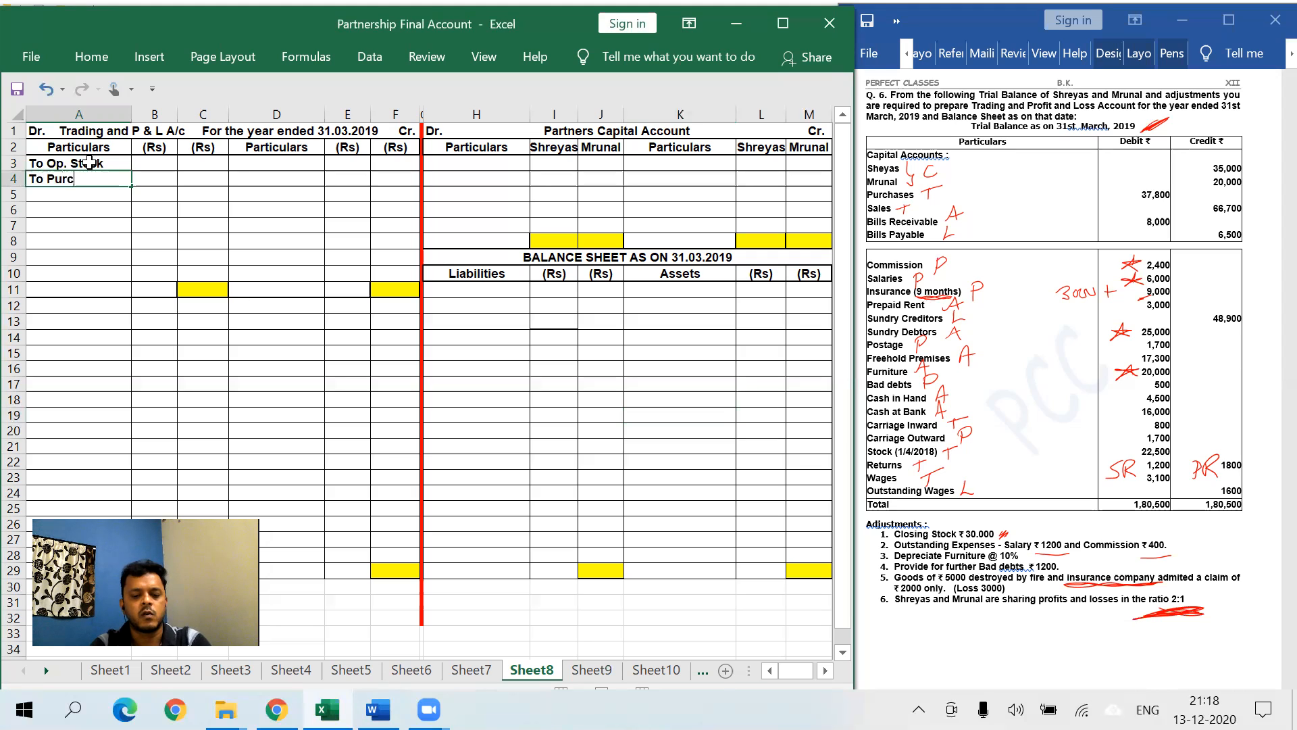
text(hases)
key(Return)
text(Less: Returns)
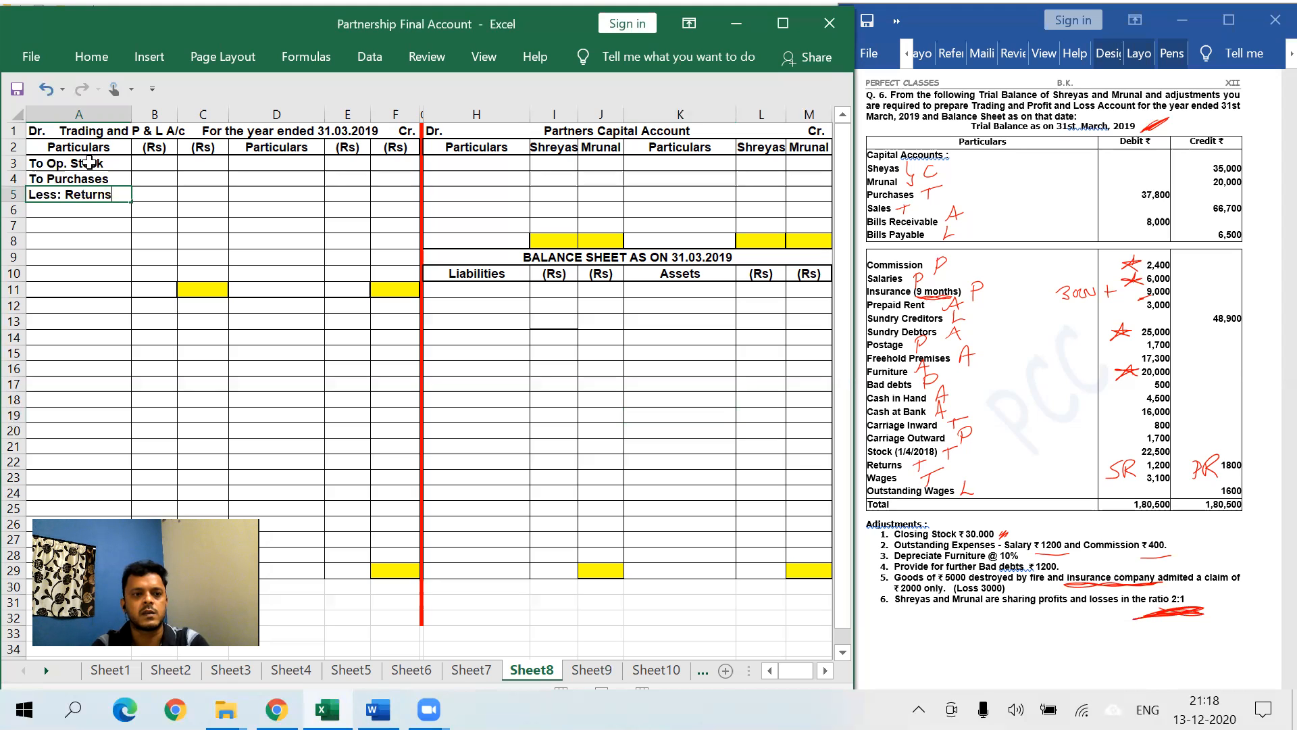
key(Return)
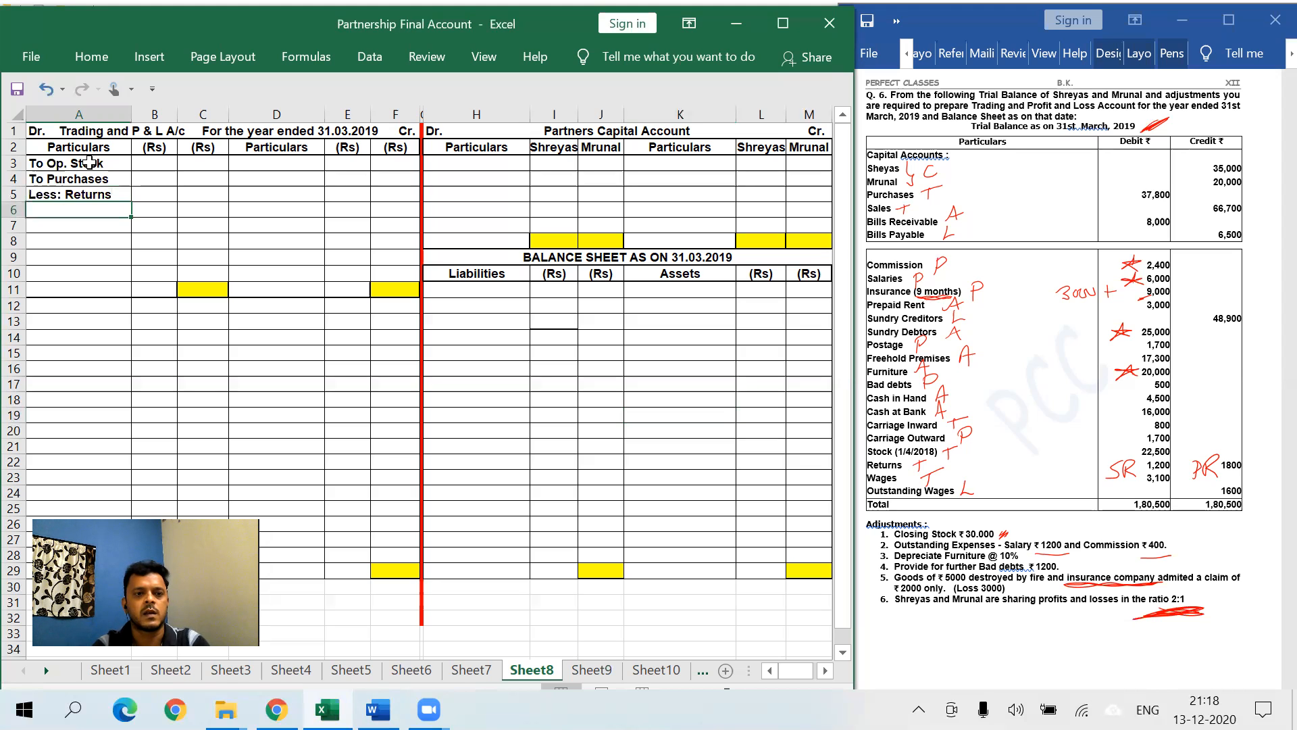
- Enter By Sales, Less: Returns, By Closing Stocks (D10) and By Gross Profit (D12) on the credit side
click(270, 165)
text(By Sales)
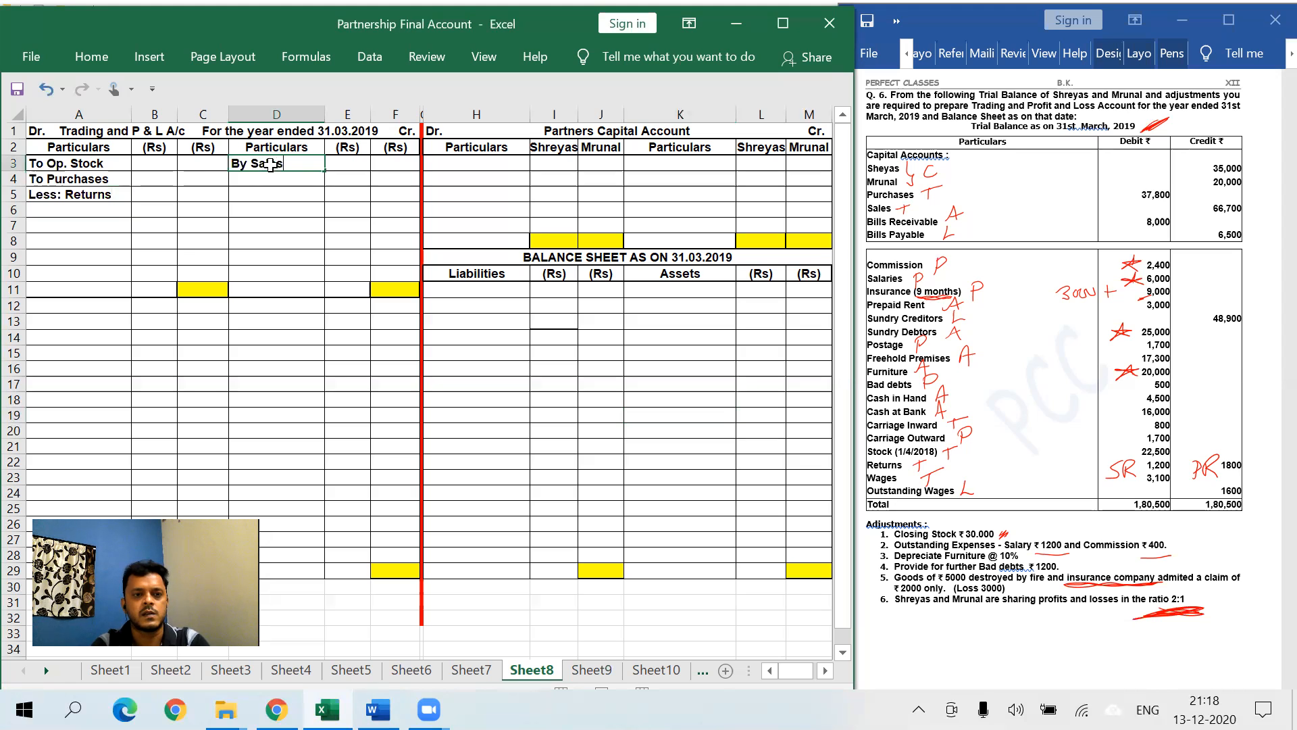
key(Return)
text(Less)
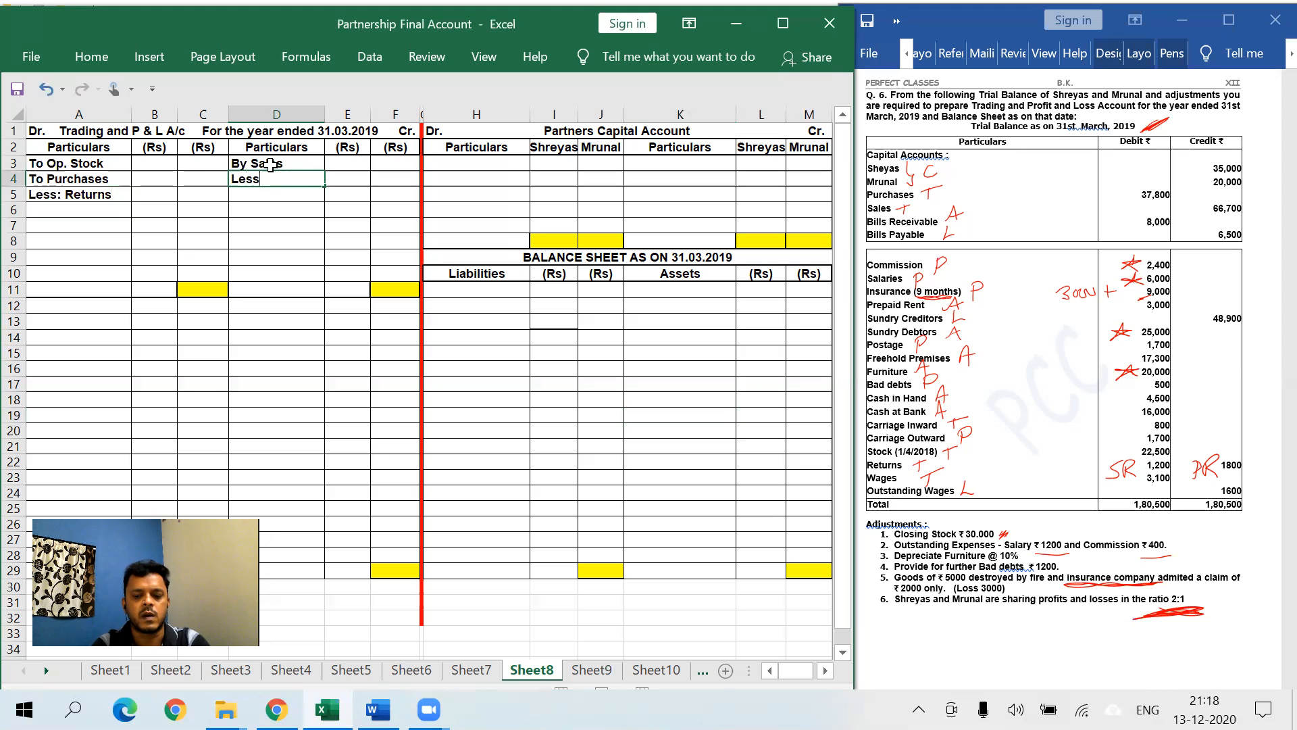
text(: Returns)
key(Return)
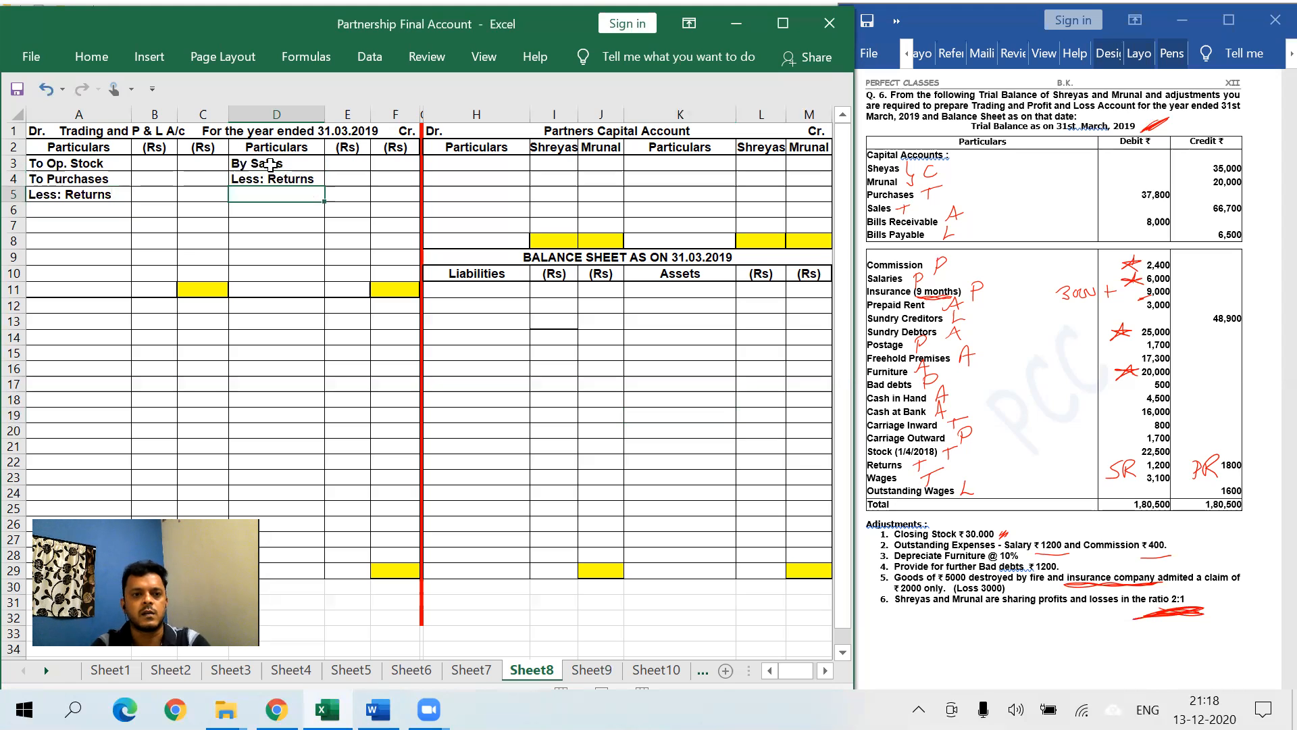
click(271, 275)
text(By Closing Stocks)
key(Return)
click(271, 303)
text(By Gross Profit)
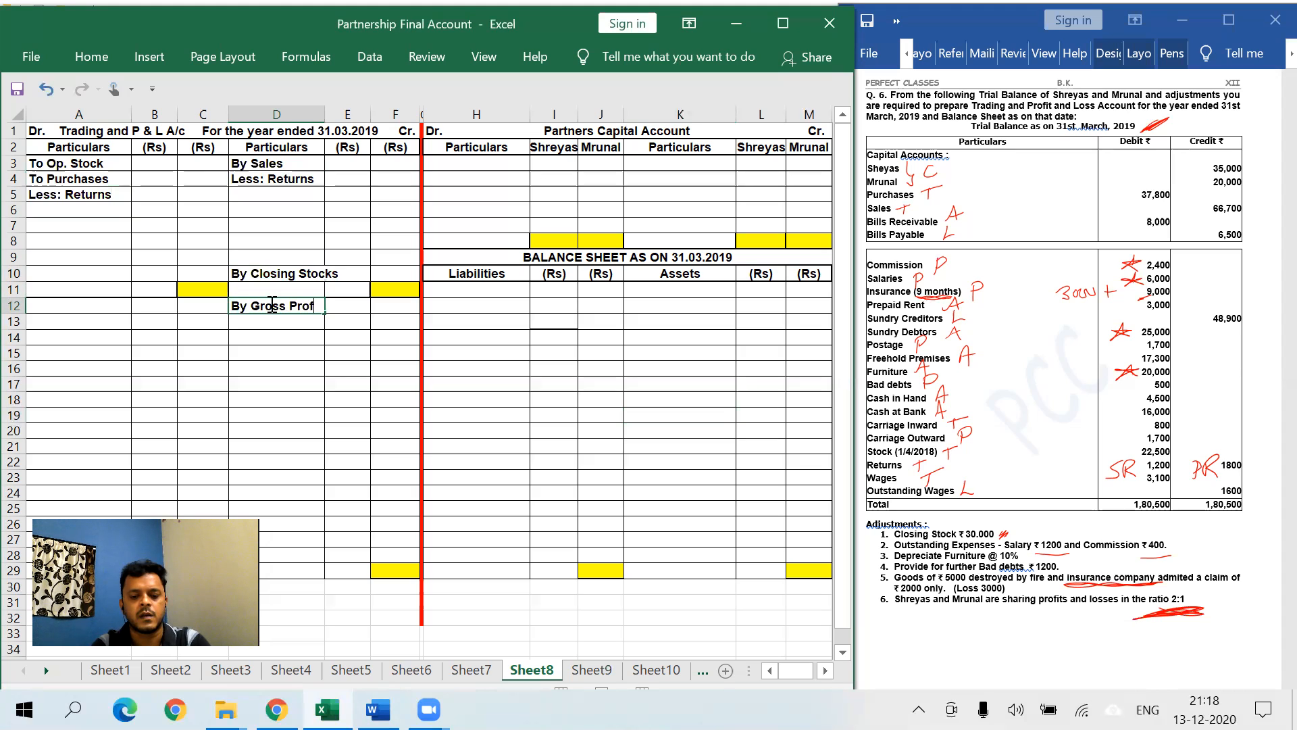
key(Return)
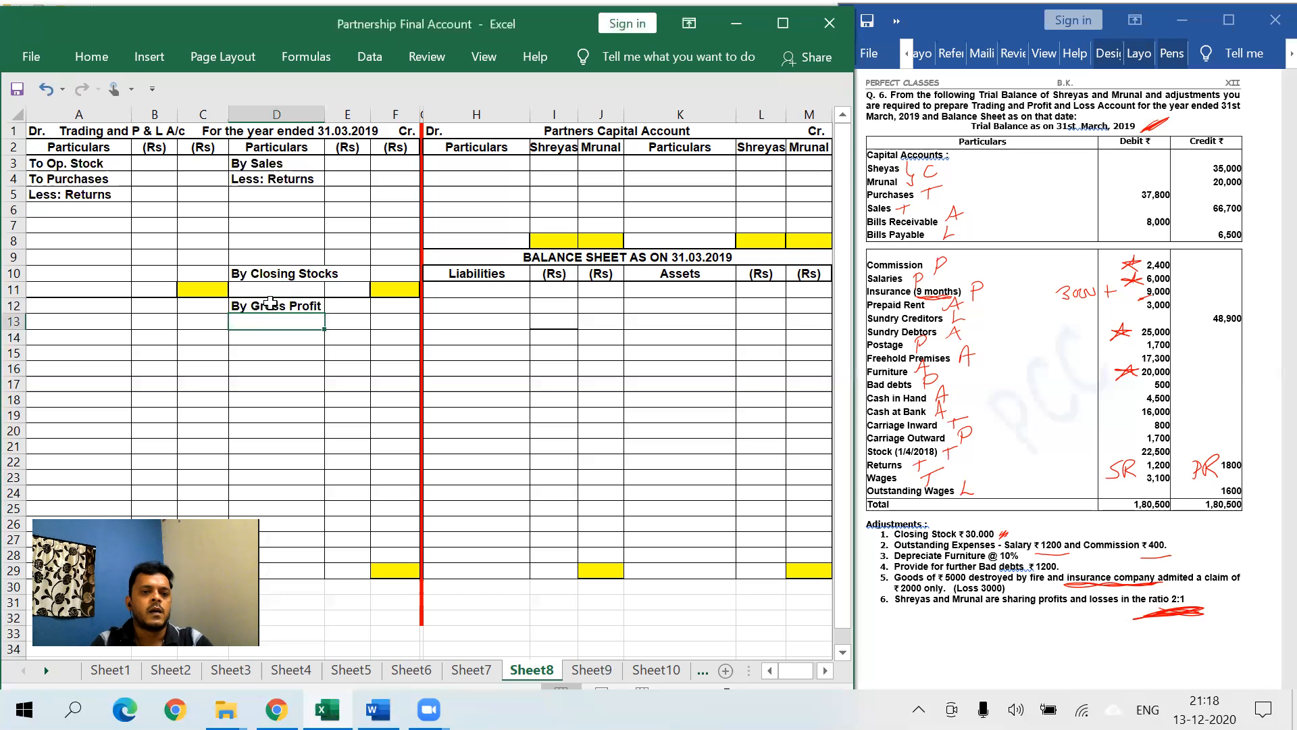
- Select cells B5 and E4, briefly showing the Home ribbon and closing it with Esc
click(154, 196)
click(92, 59)
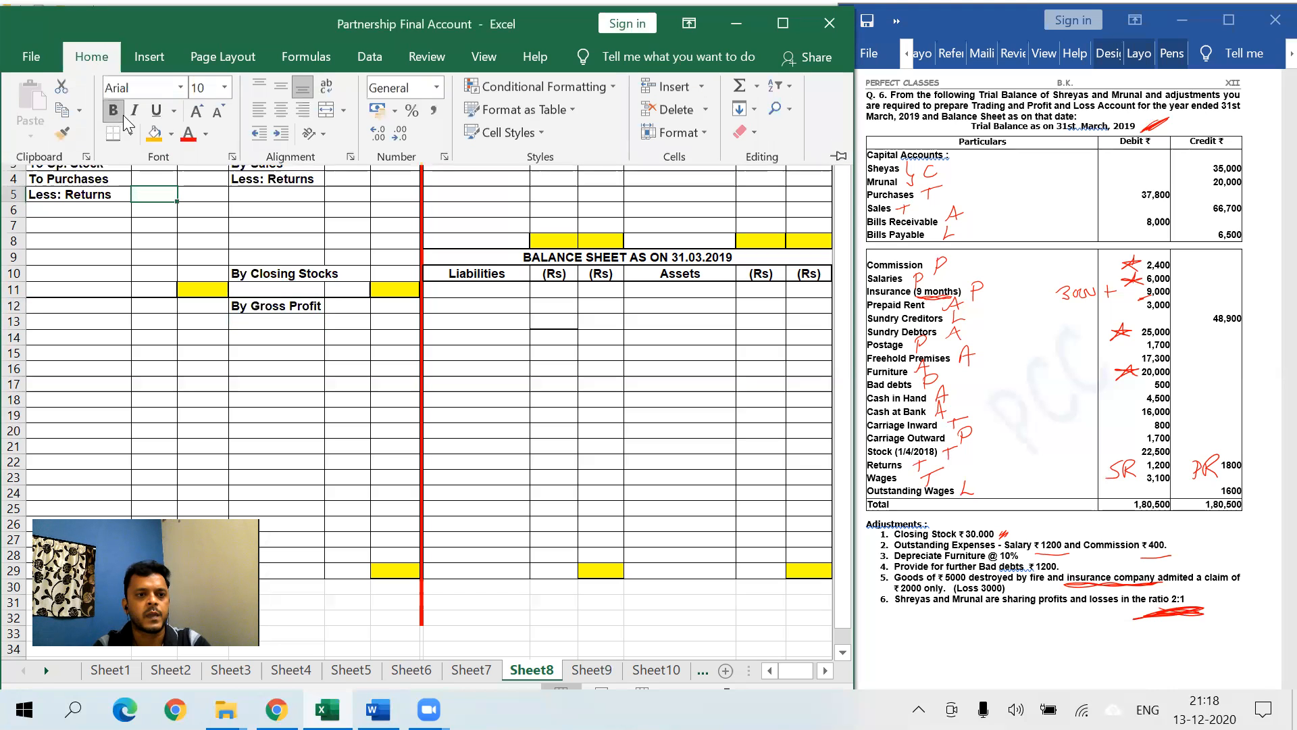
click(347, 181)
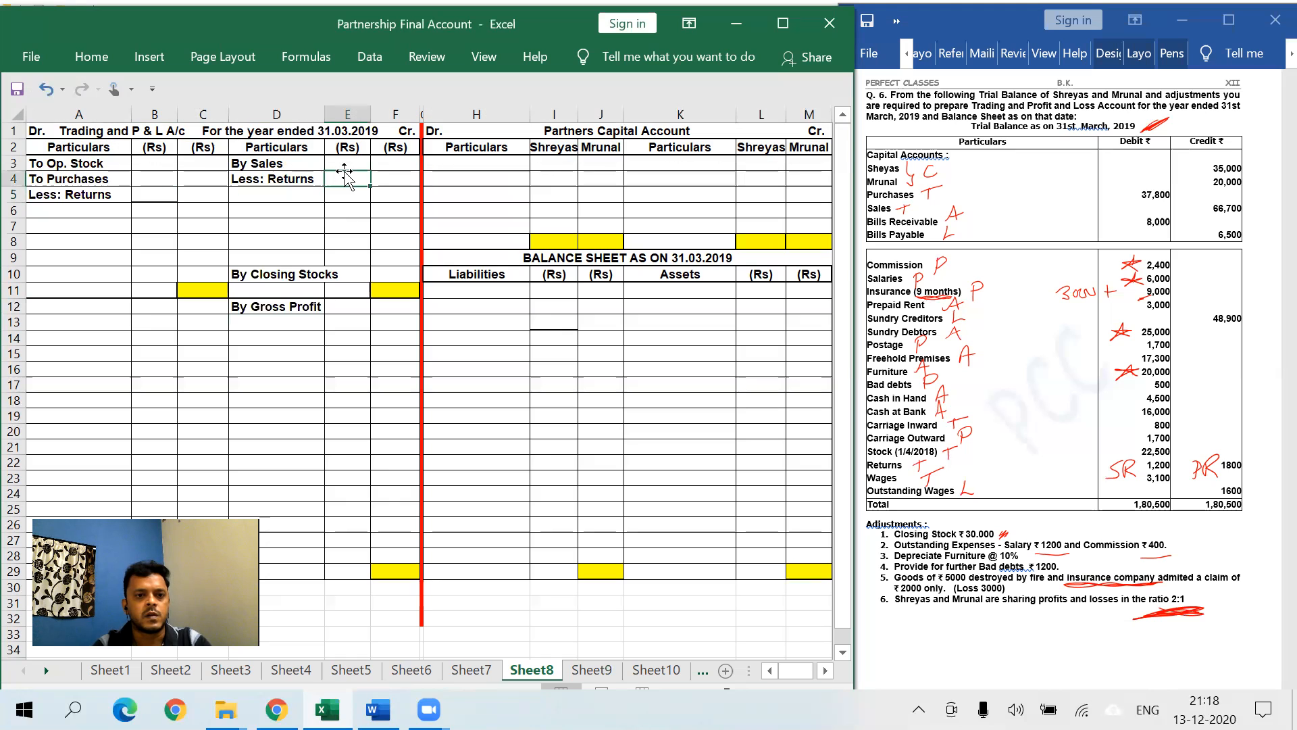
click(91, 57)
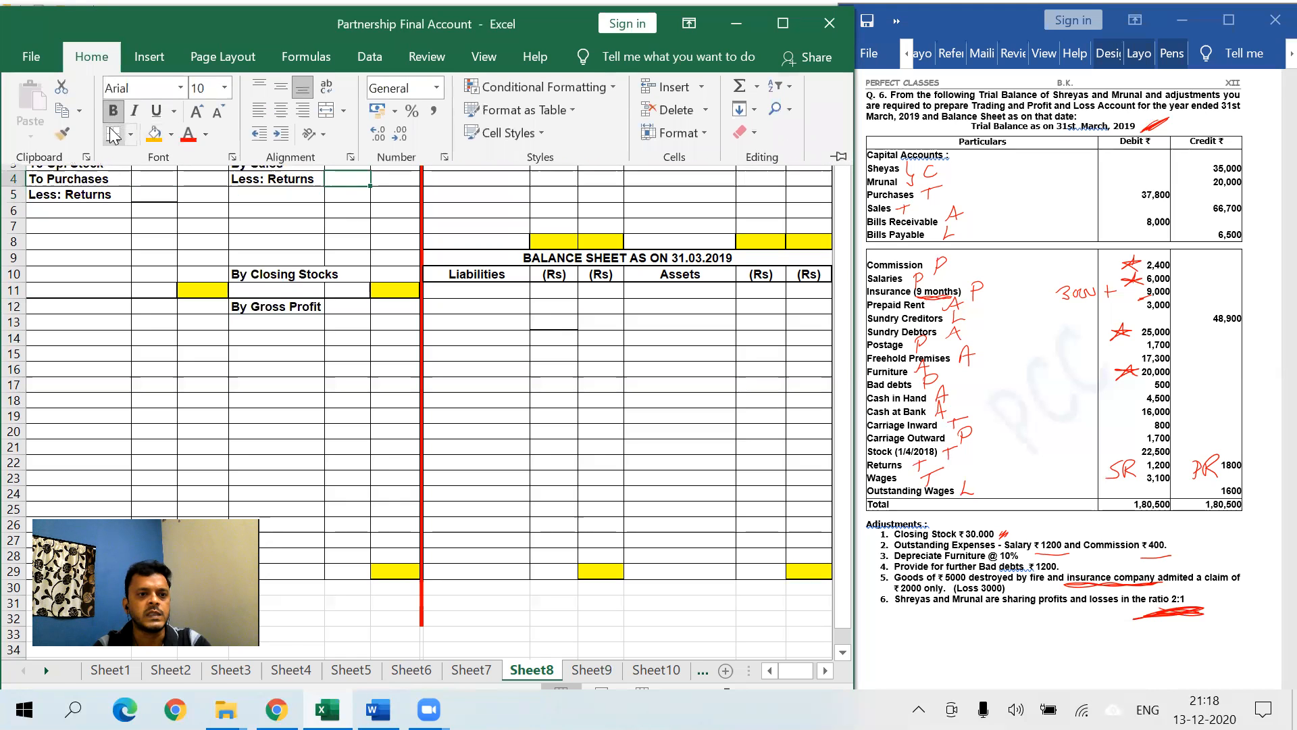
key(Escape)
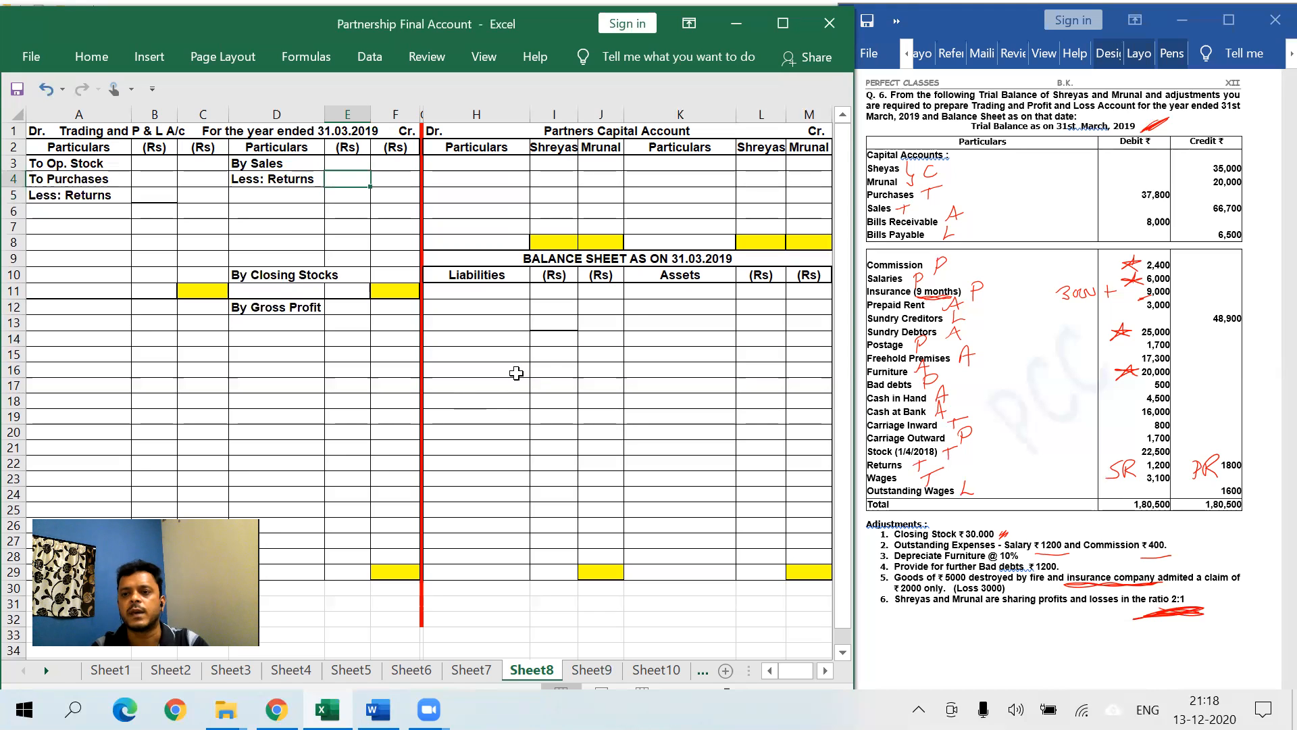
- Enter By Bal. b/d in K3 with opening capitals 35000 for Shreyas and 20000 for Mrunal
click(652, 167)
text(By Bal)
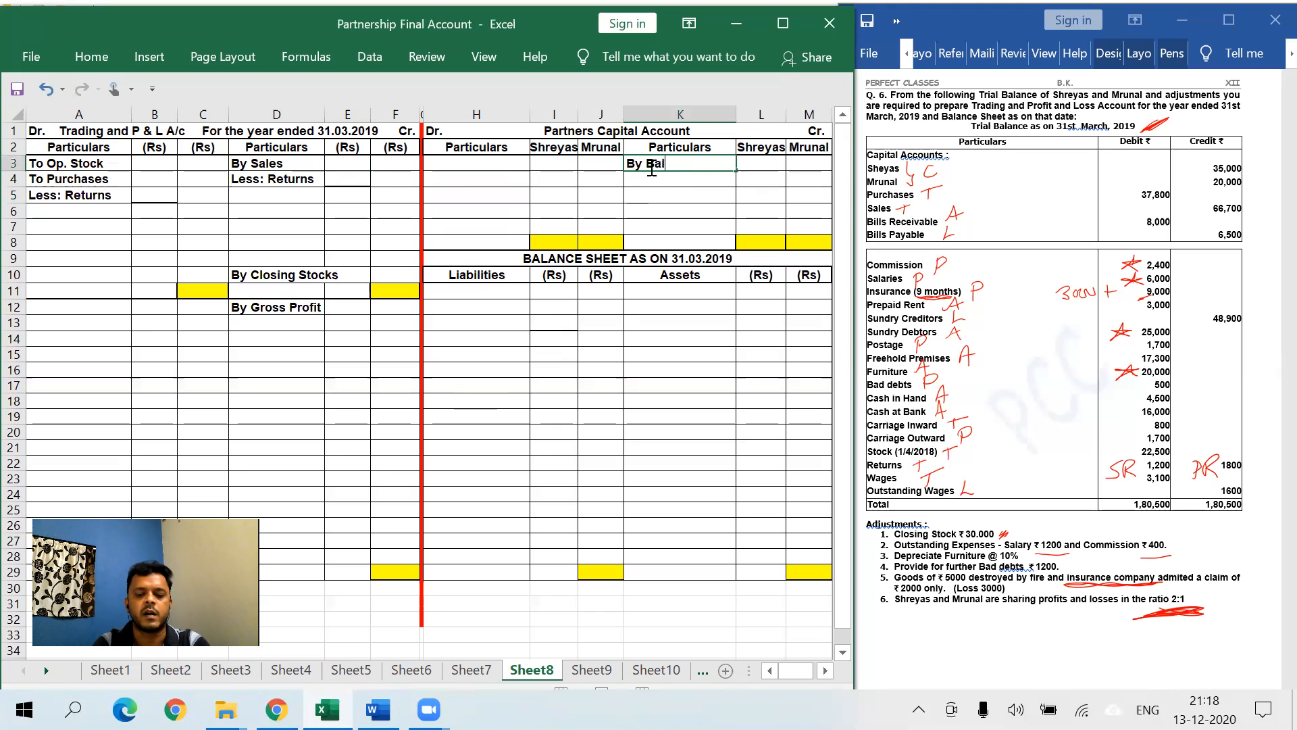
text(. b/d)
key(Return)
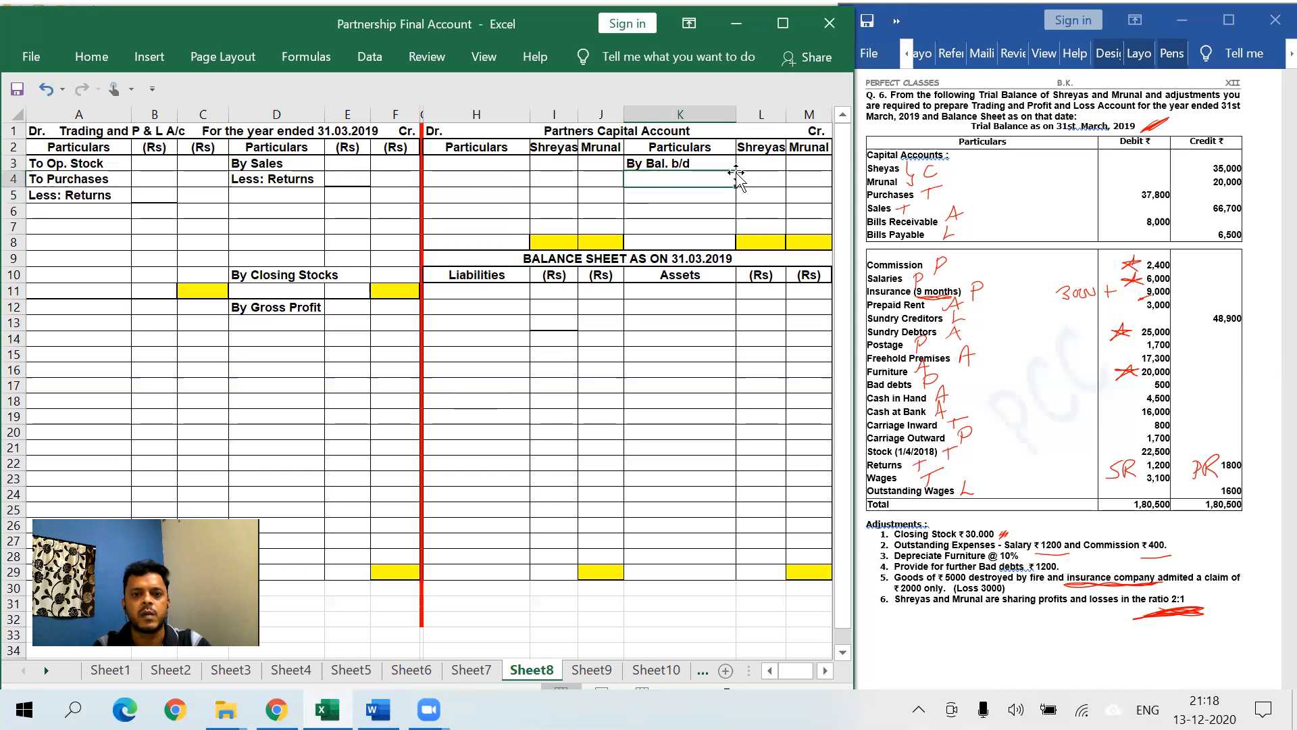
click(760, 164)
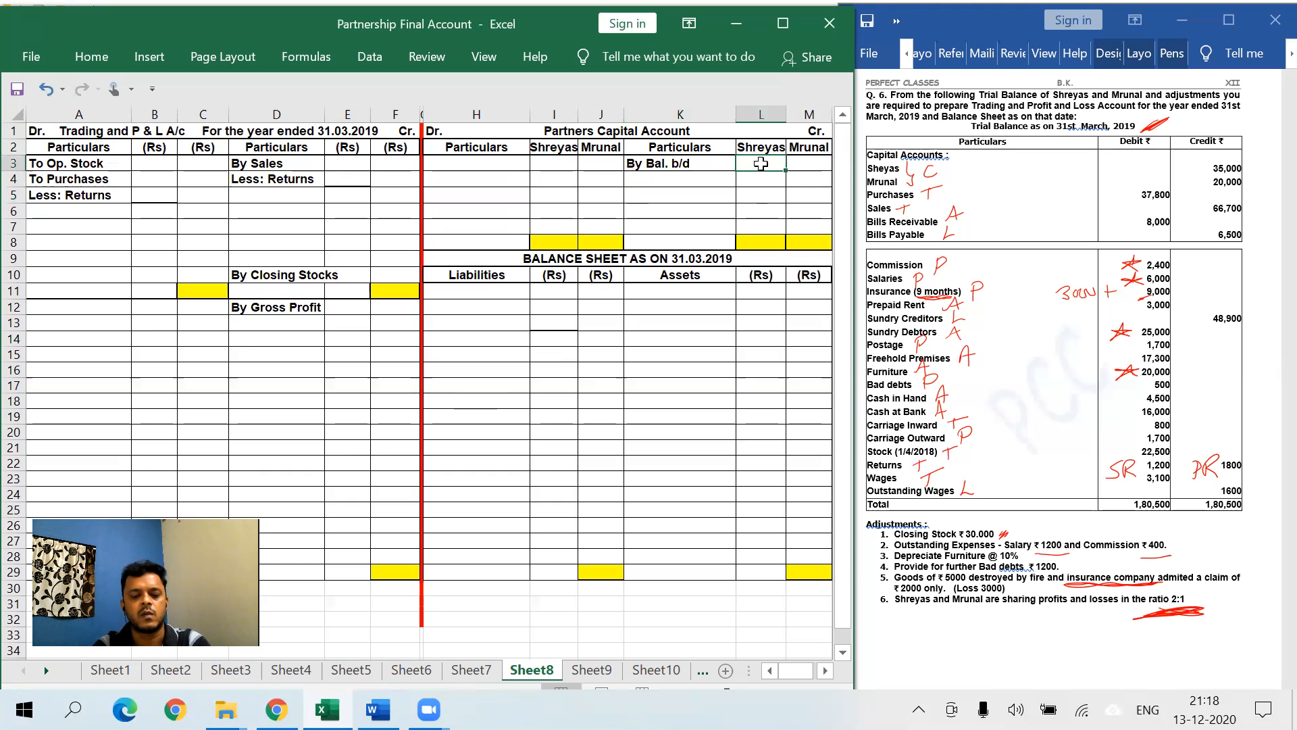
text(35000)
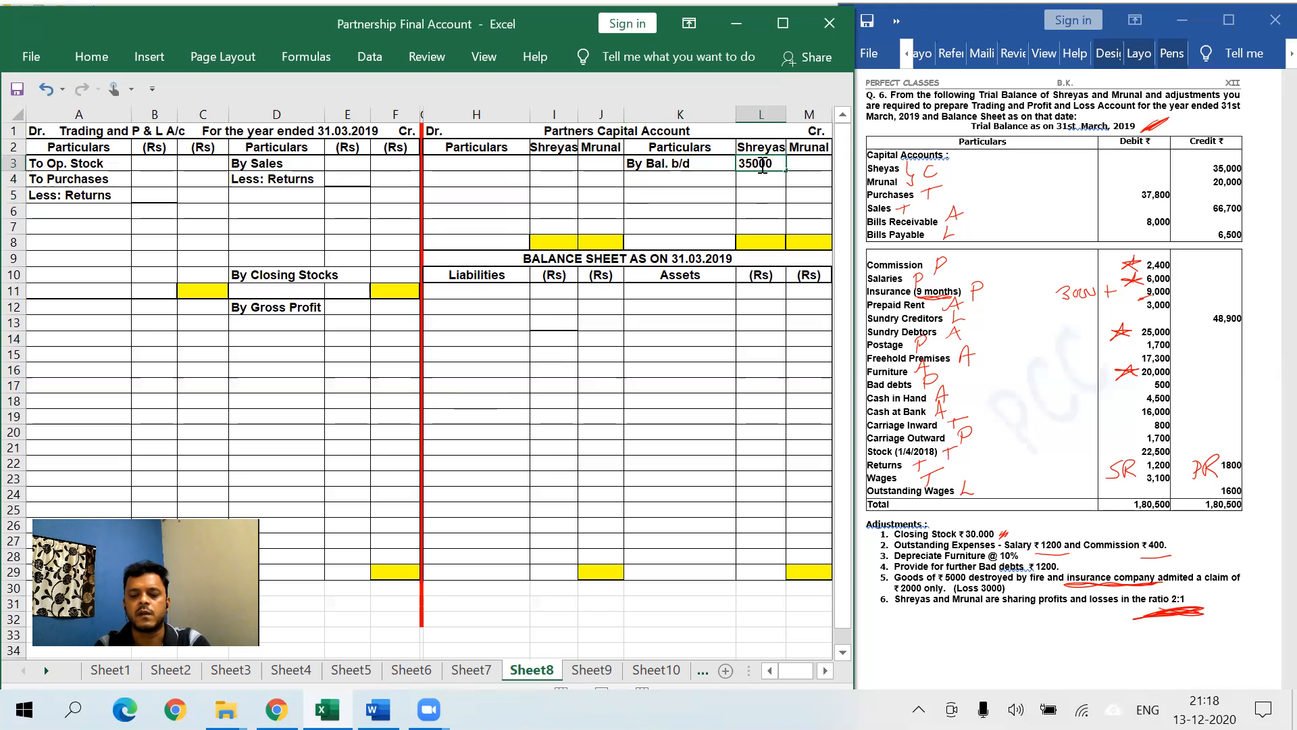
key(Tab)
text(20000)
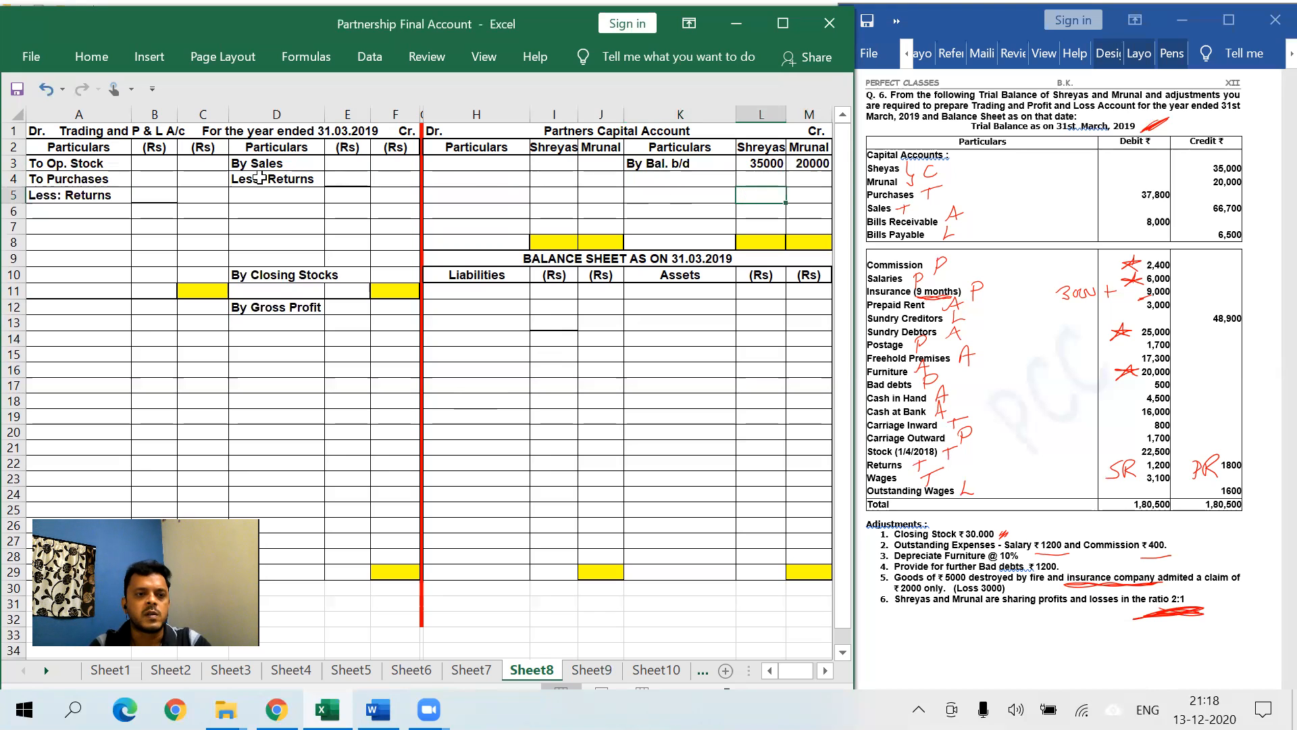
- Enter purchases 37800 in B4 and sales 66700 in E3, then label the first asset Bills Receivable
click(148, 179)
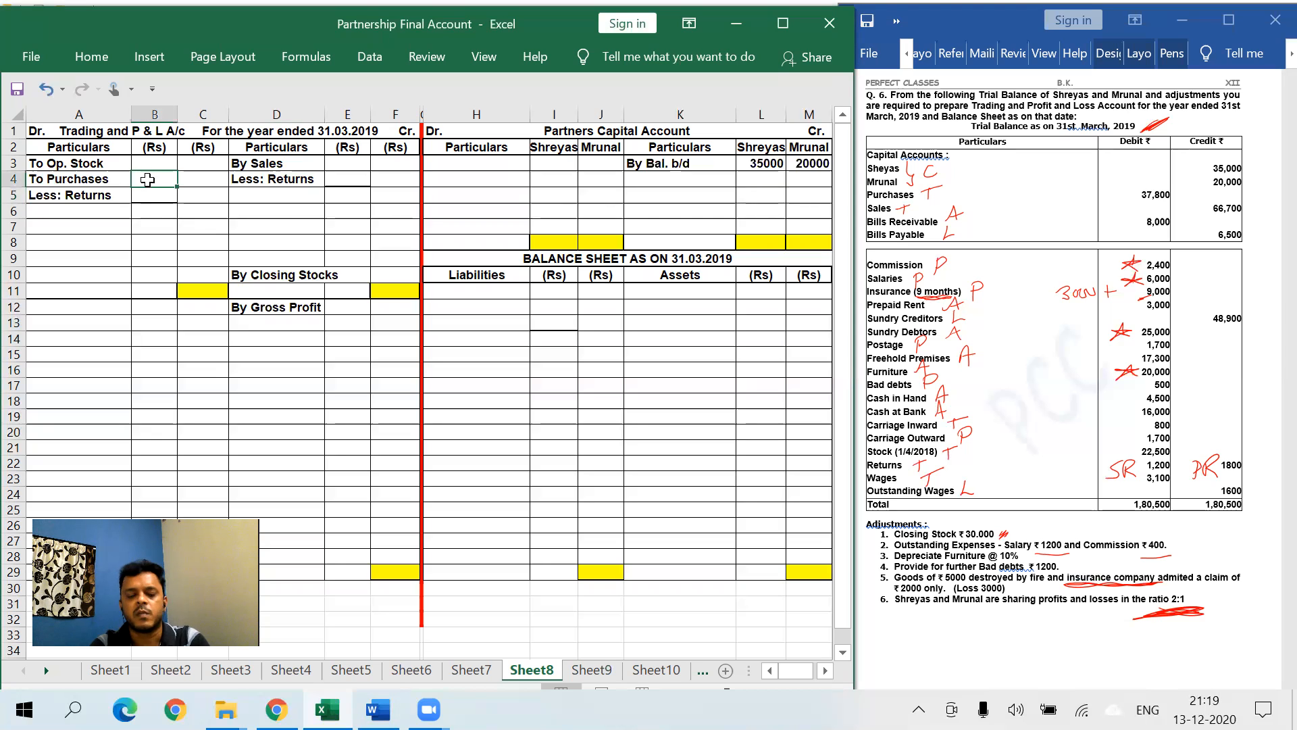
text(37800)
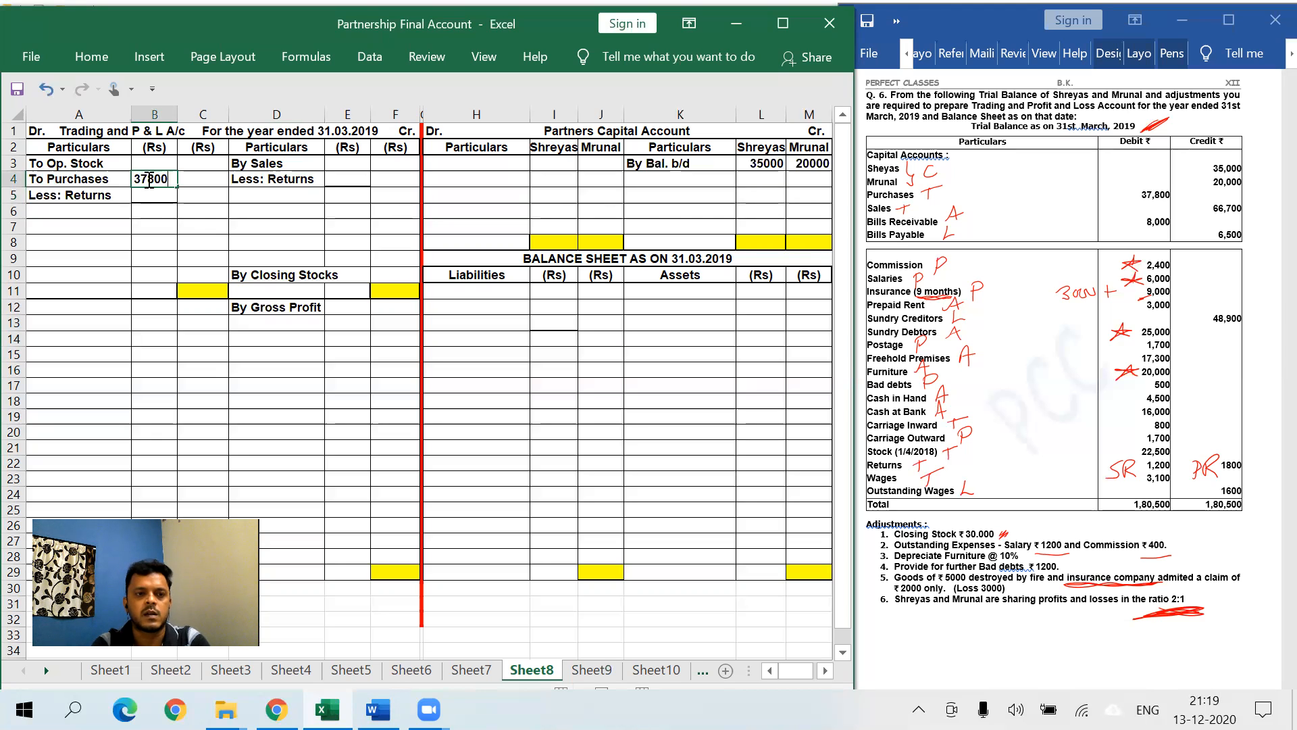
key(Return)
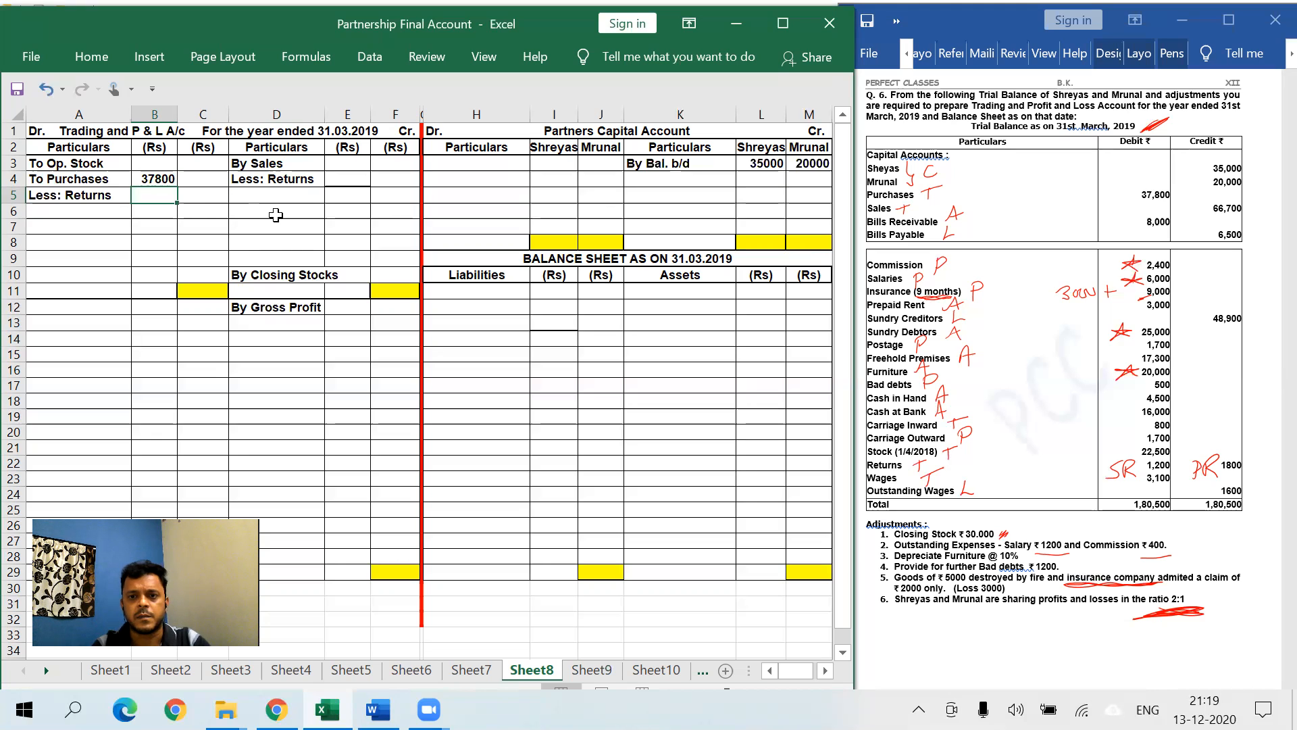
click(344, 166)
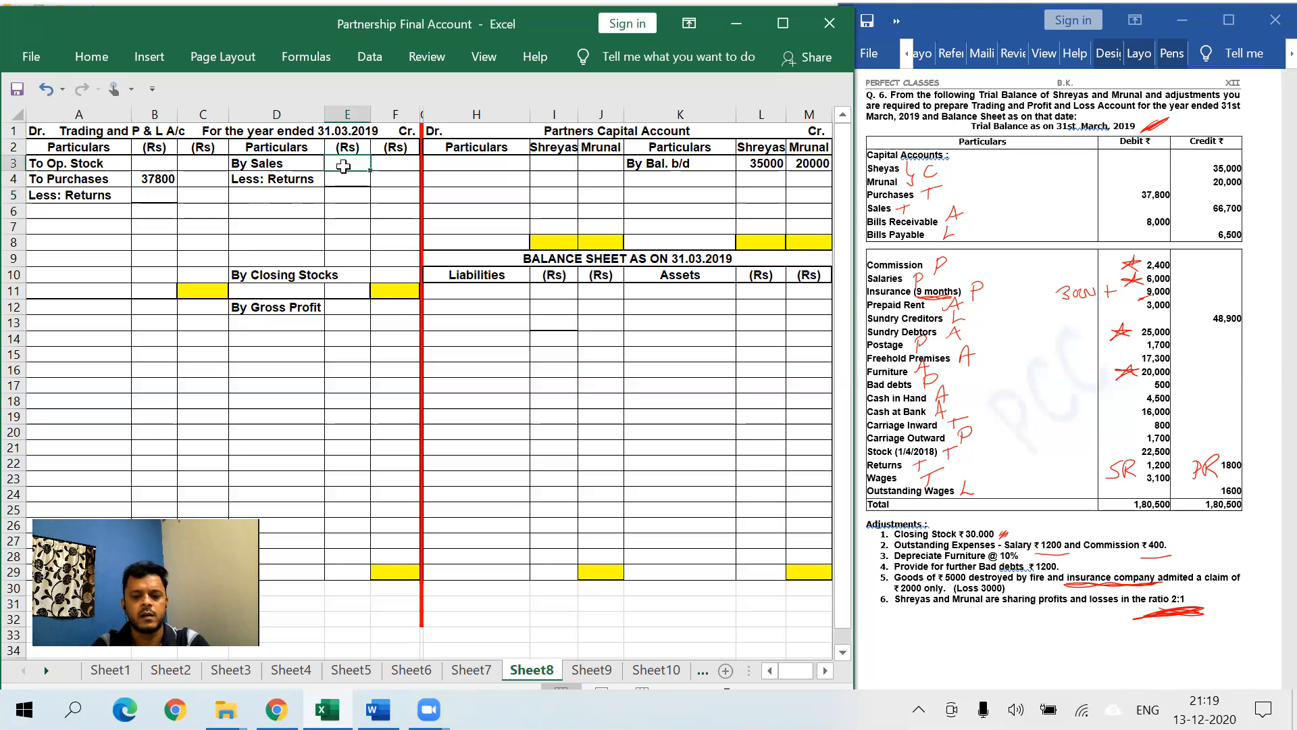
text(66700)
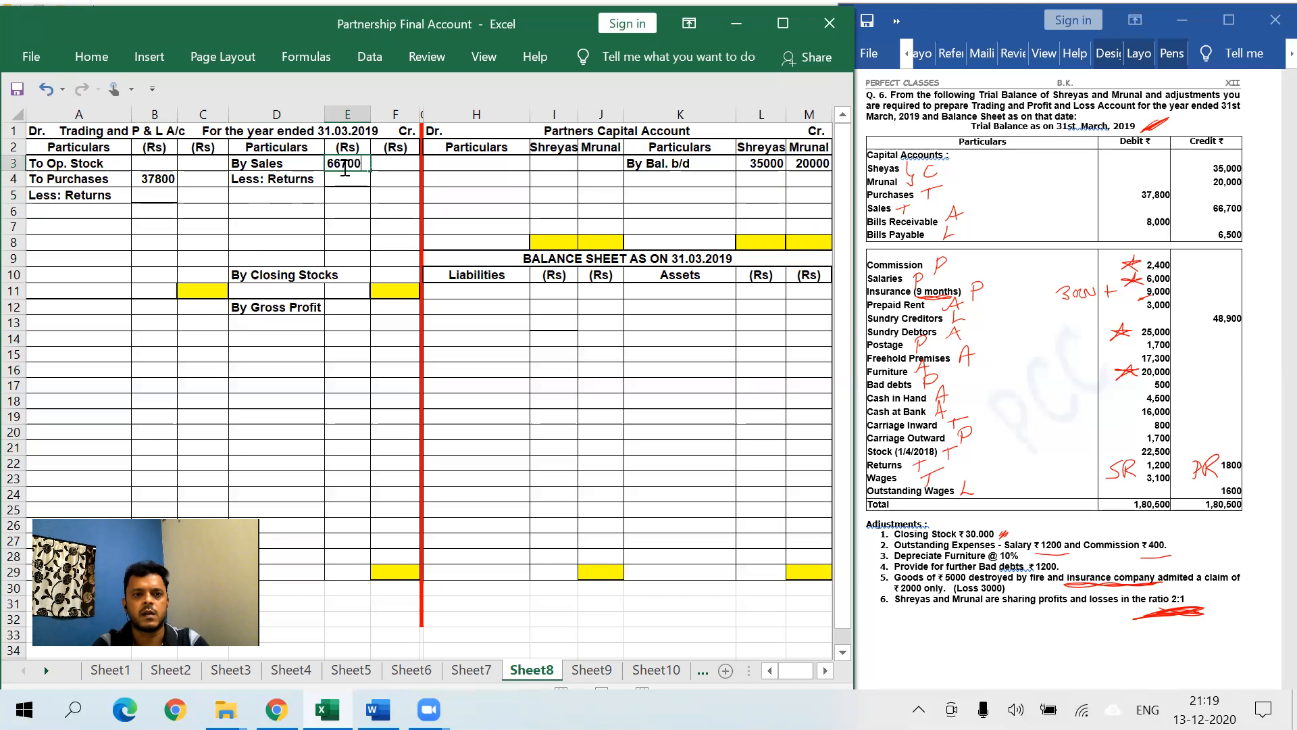
click(368, 228)
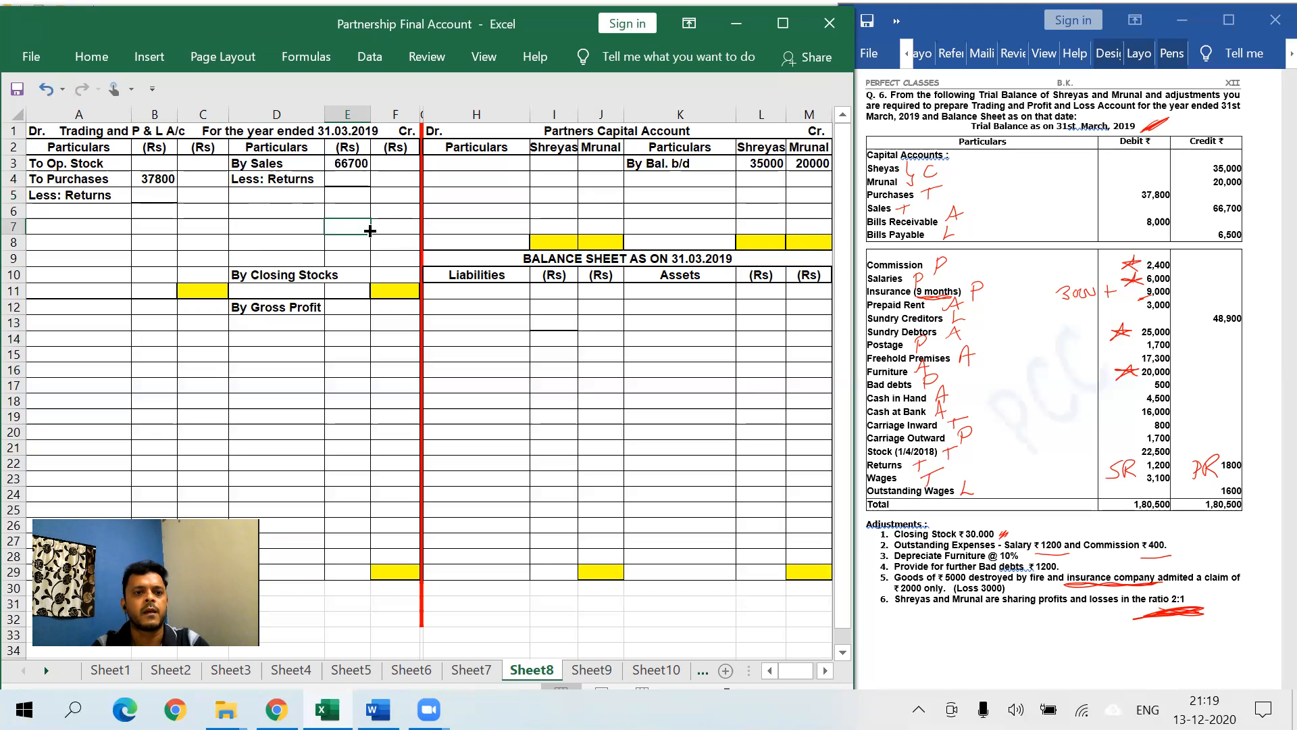
click(665, 295)
text(Bills Receivable)
- Give Bills Receivable an amount of 8000
key(Tab)
key(Tab)
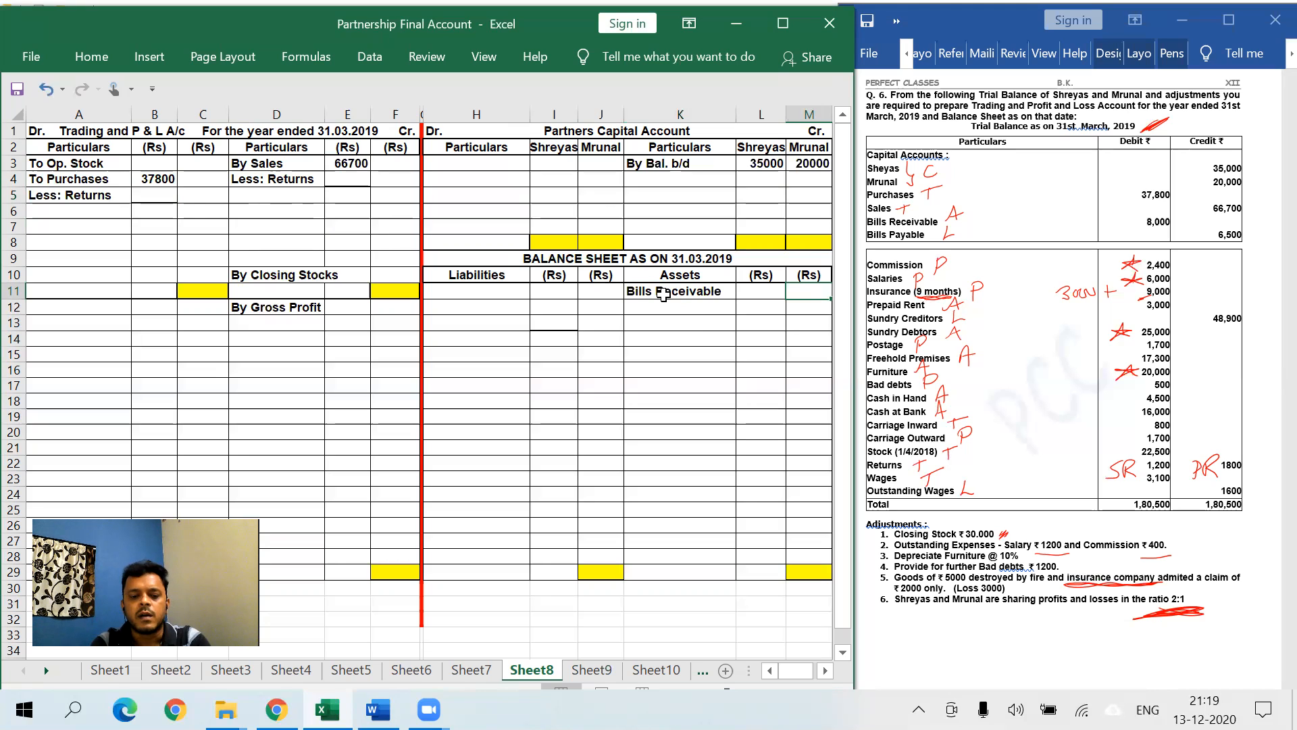
text(8000)
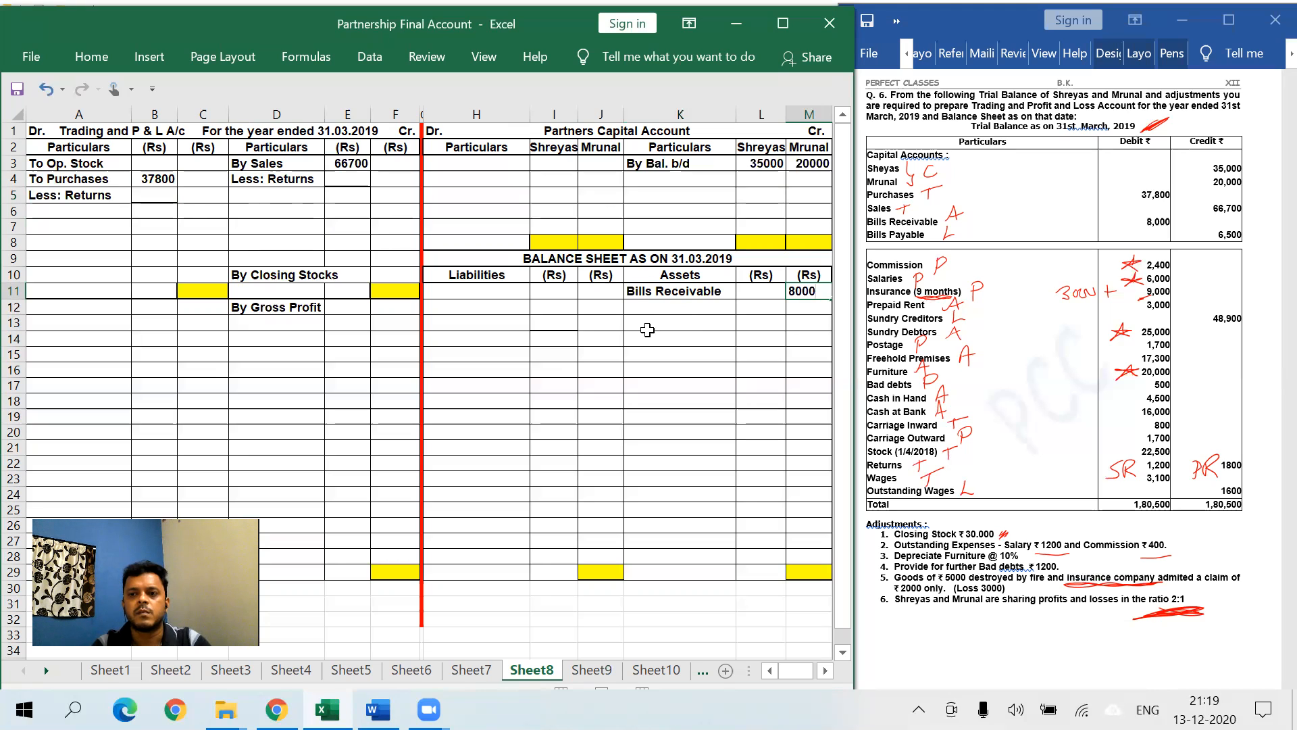
click(512, 357)
- Enter Bills payable in H15, correcting the 'Oayable' typo, with 6500 in J15
text(B)
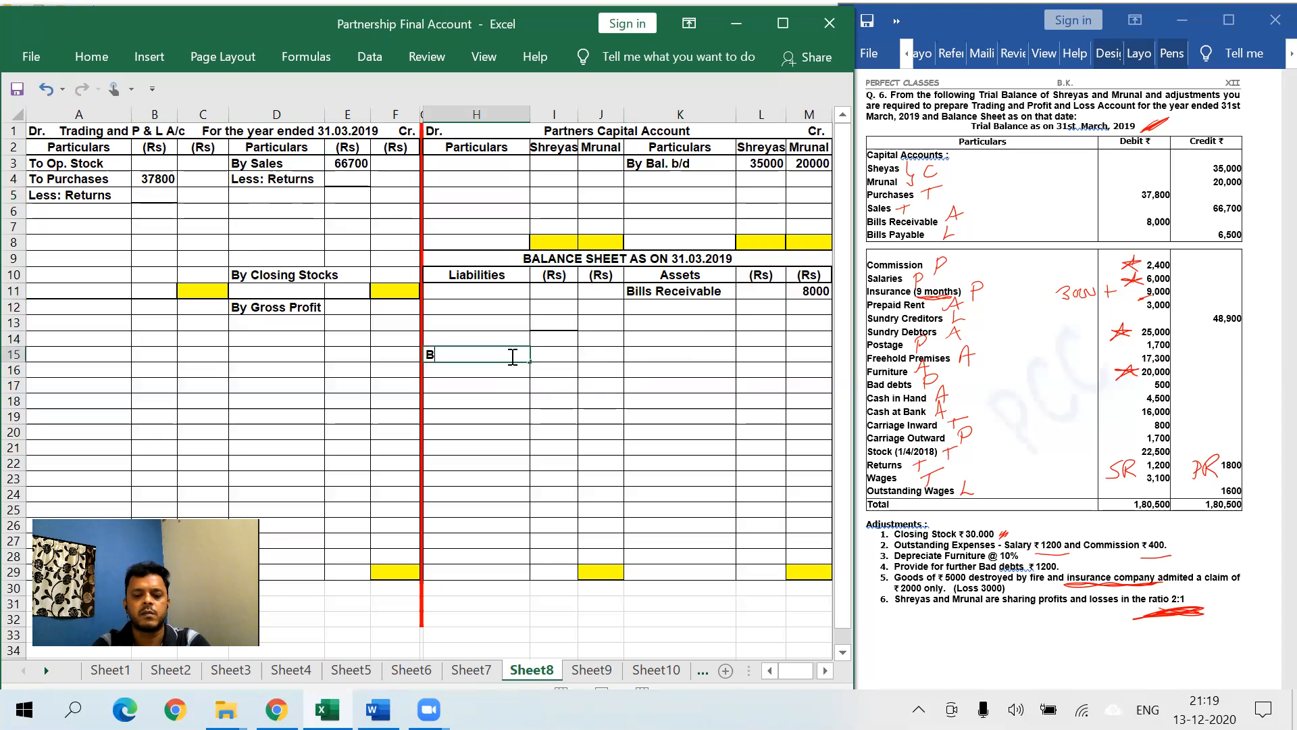
text(ills Oayable)
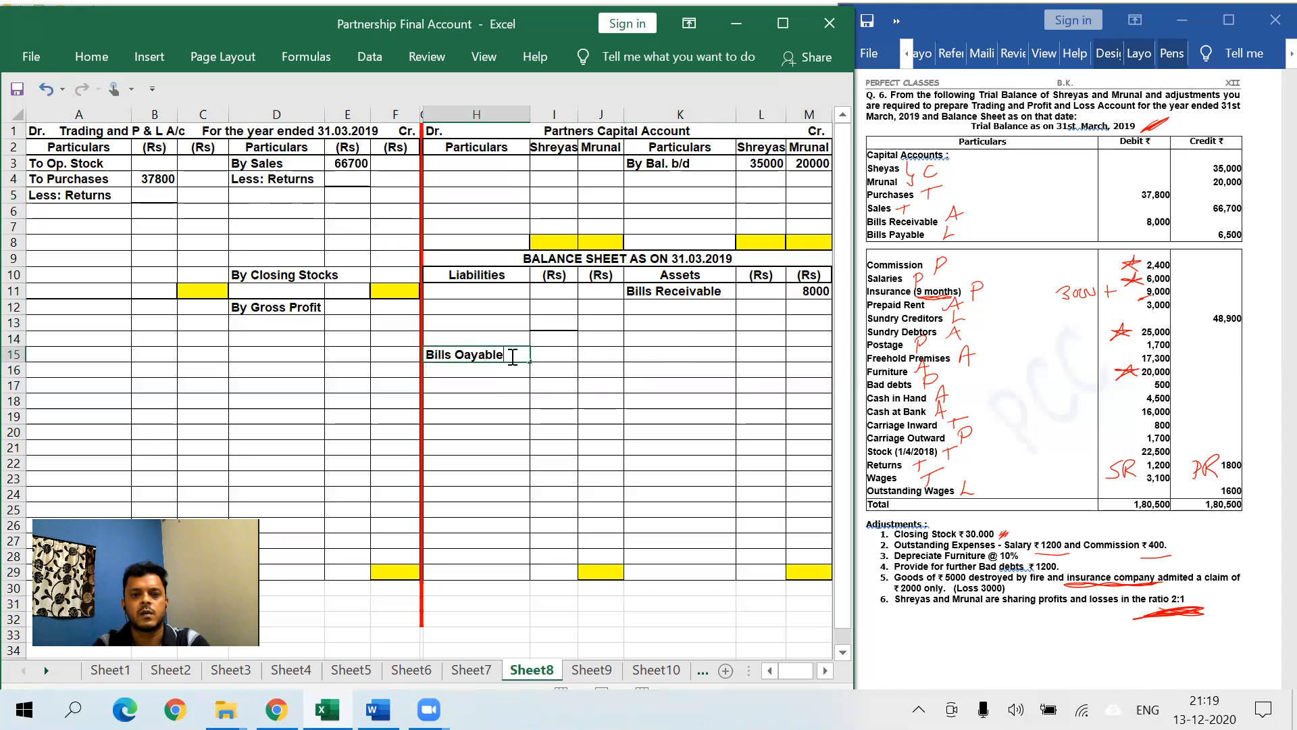
key(Tab)
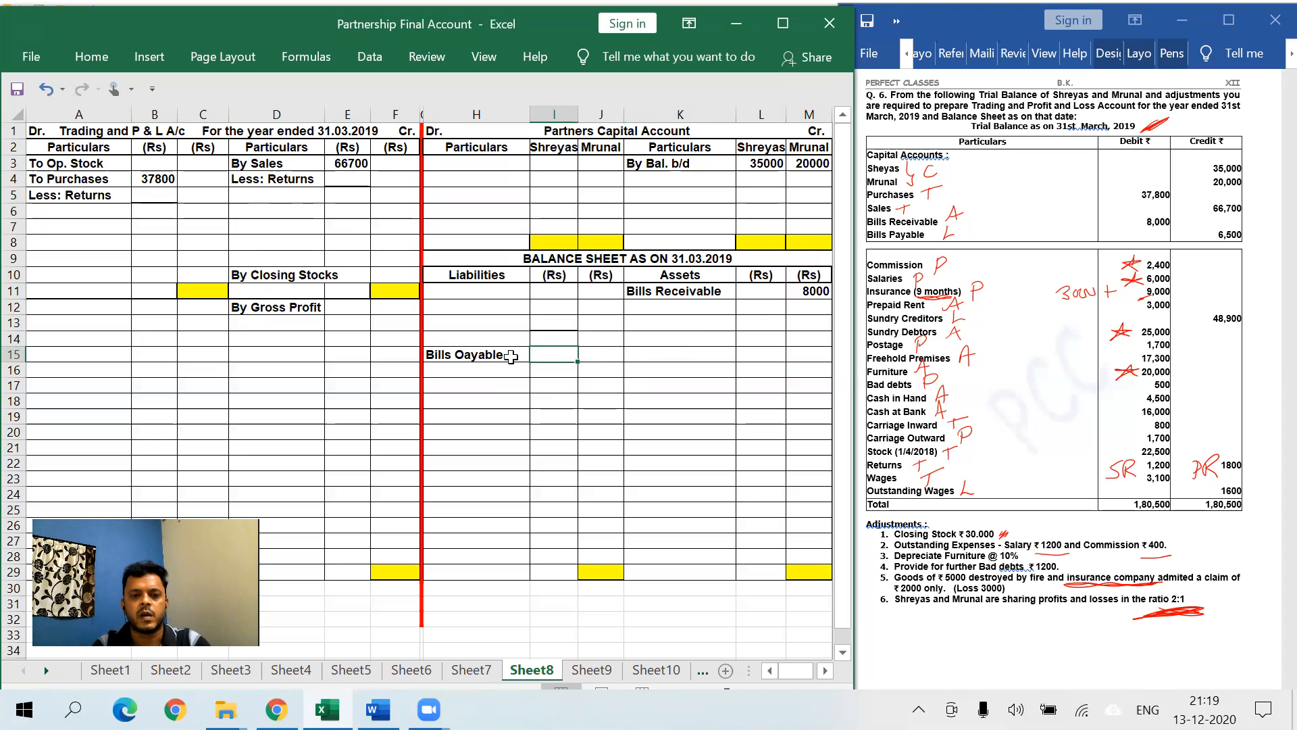
double_click(463, 354)
key(BackSpace)
text(p)
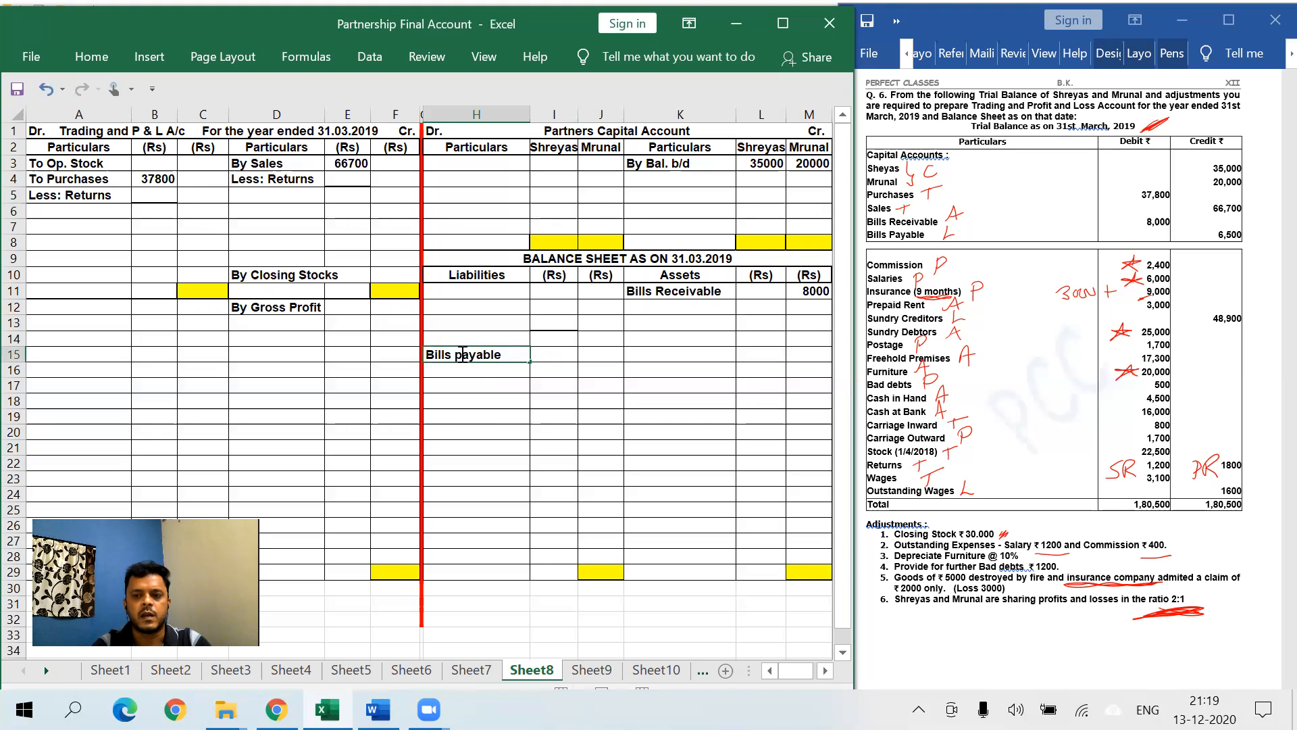
click(611, 354)
text(6500)
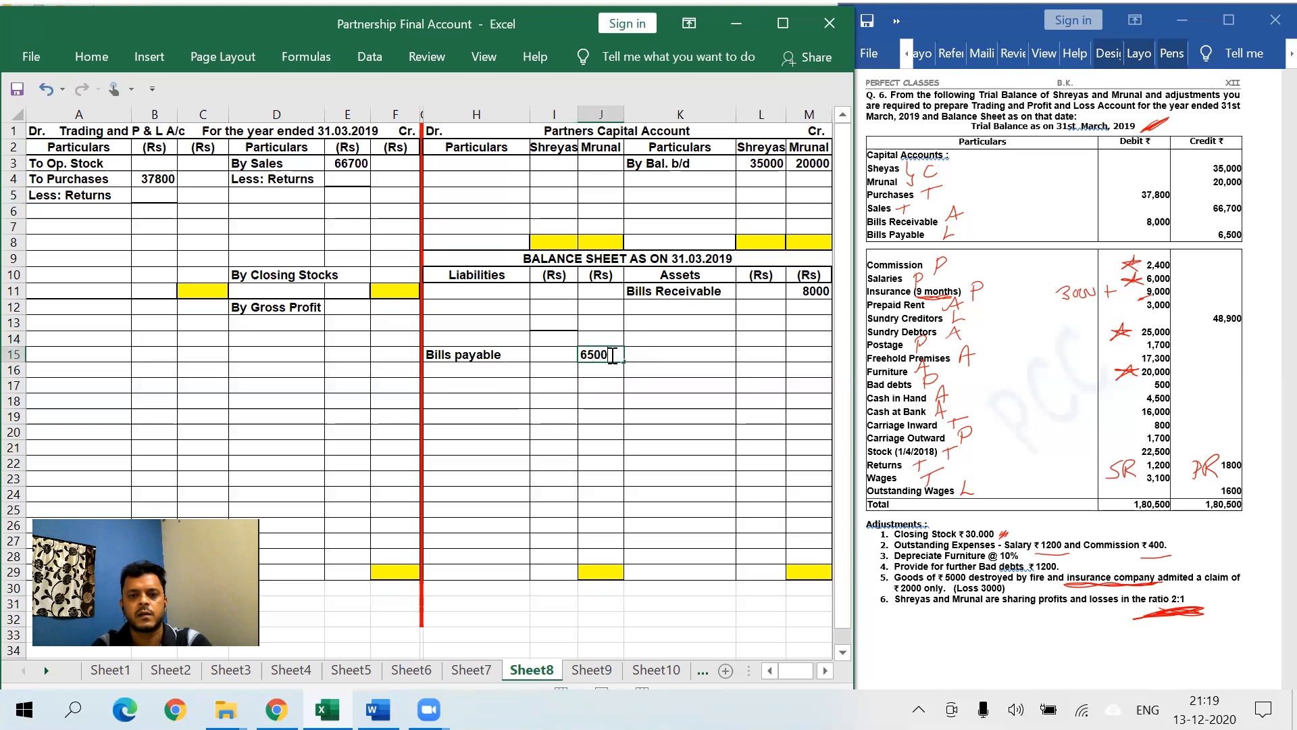
click(570, 390)
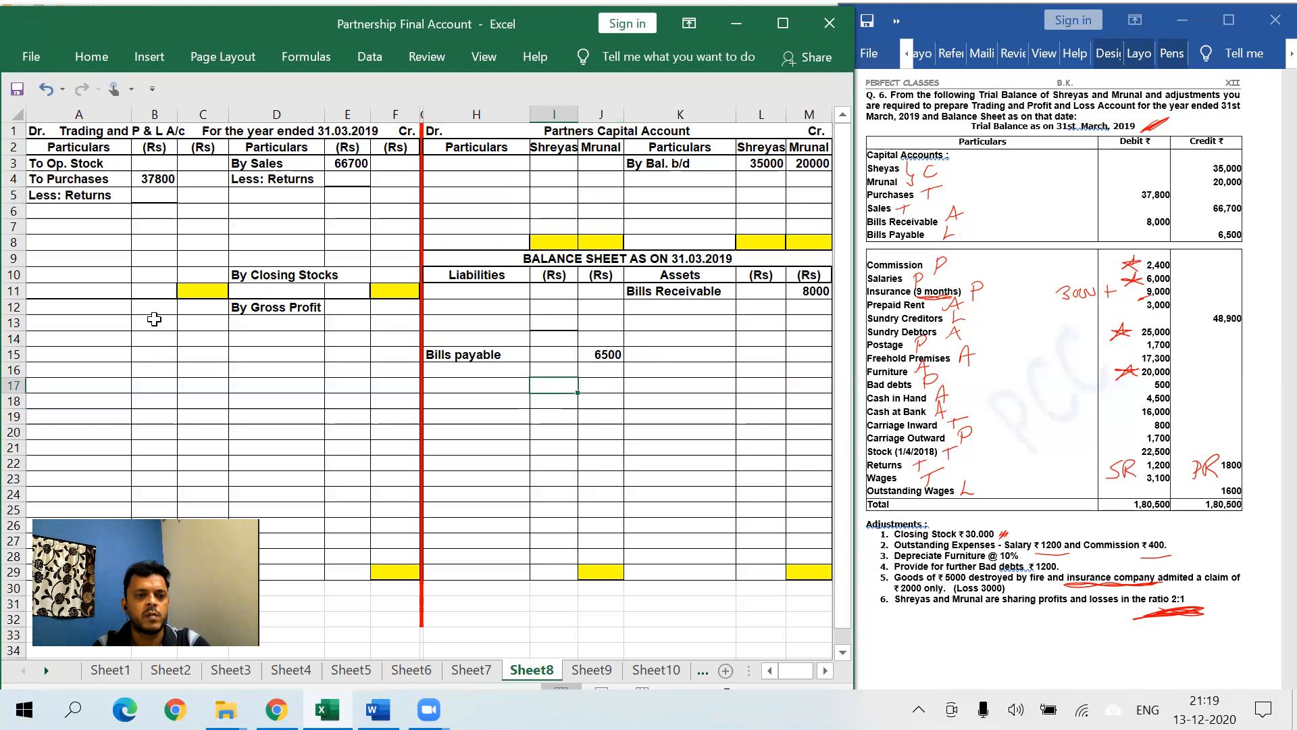
- Enter To Commission with 2400 in A12:B12 on the P&L debit side
click(106, 301)
text(To )
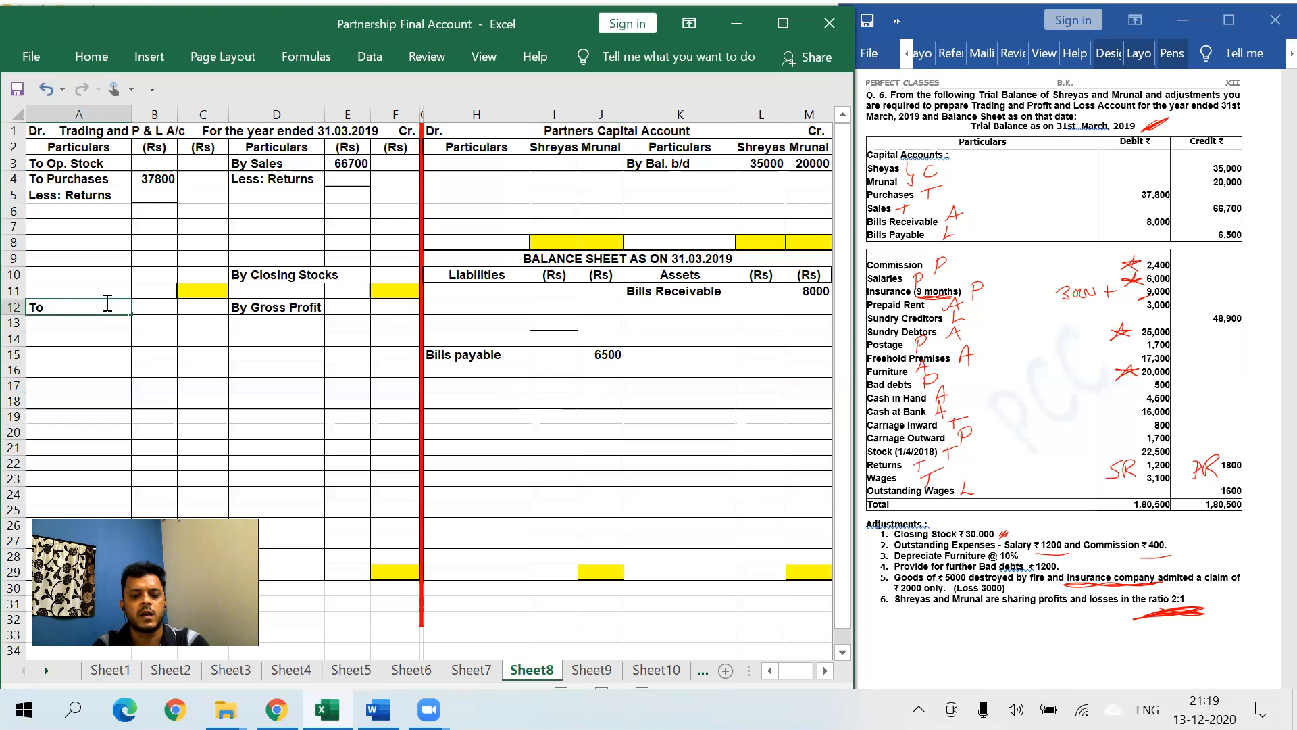
text(Commission)
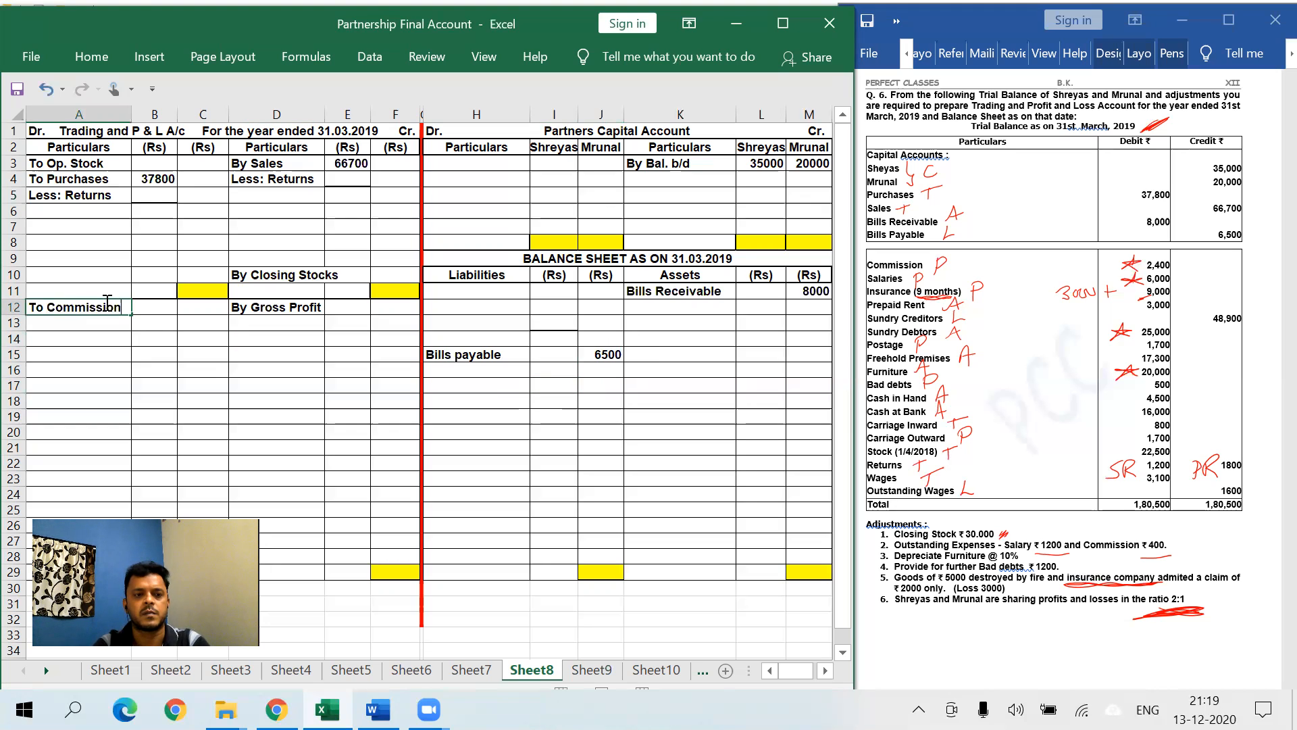
key(Tab)
key(Tab)
key(Left)
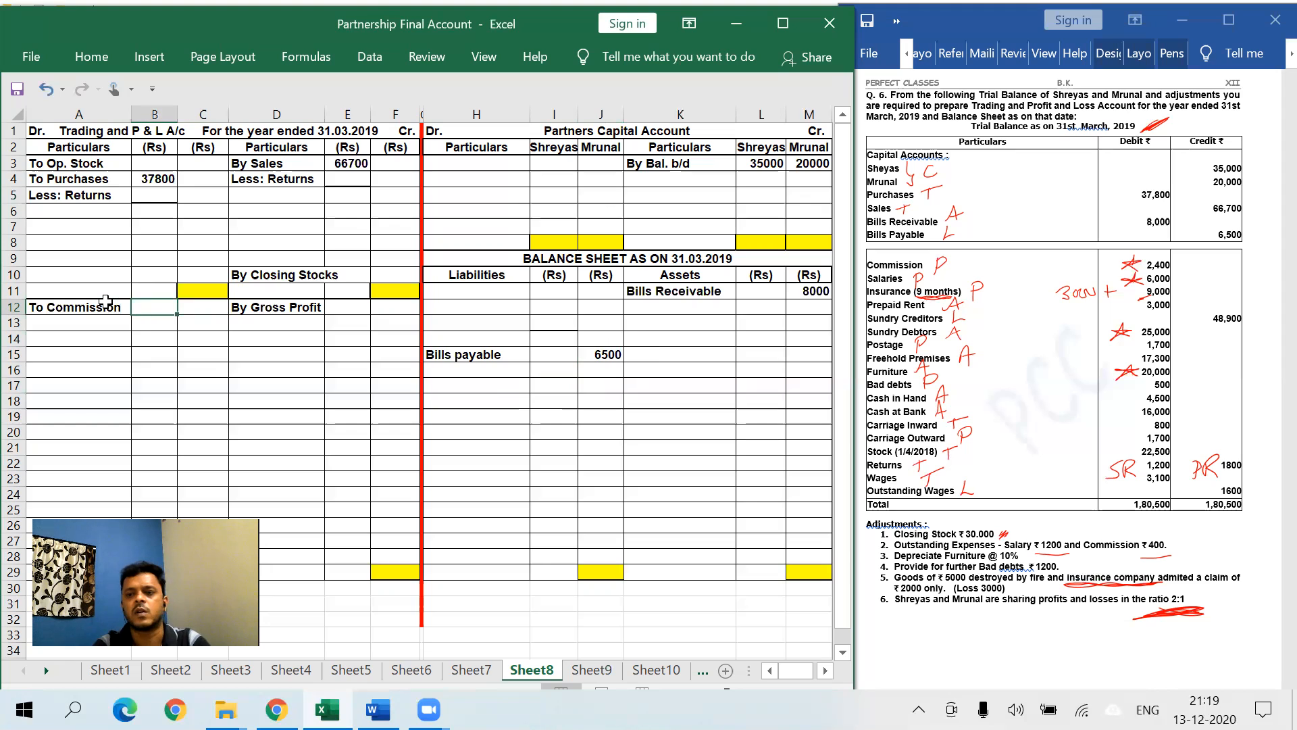
text(2400)
key(Return)
click(91, 57)
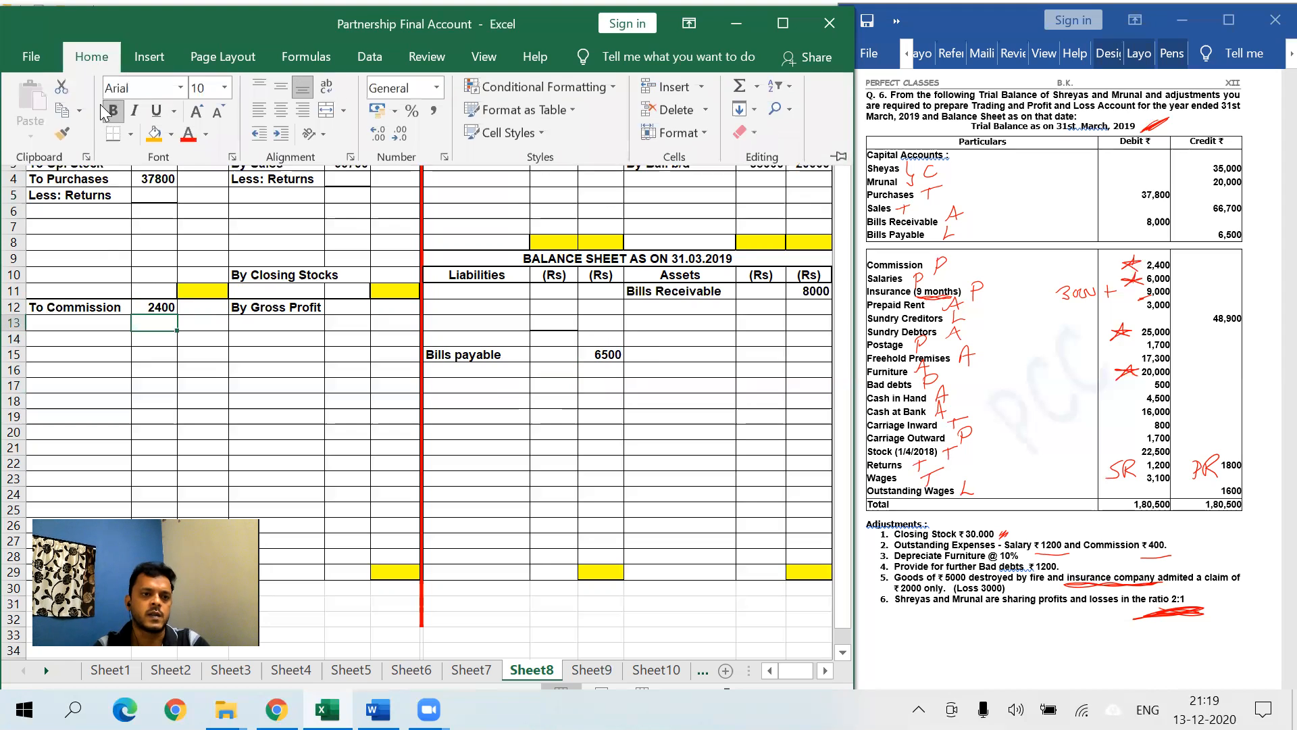
click(254, 385)
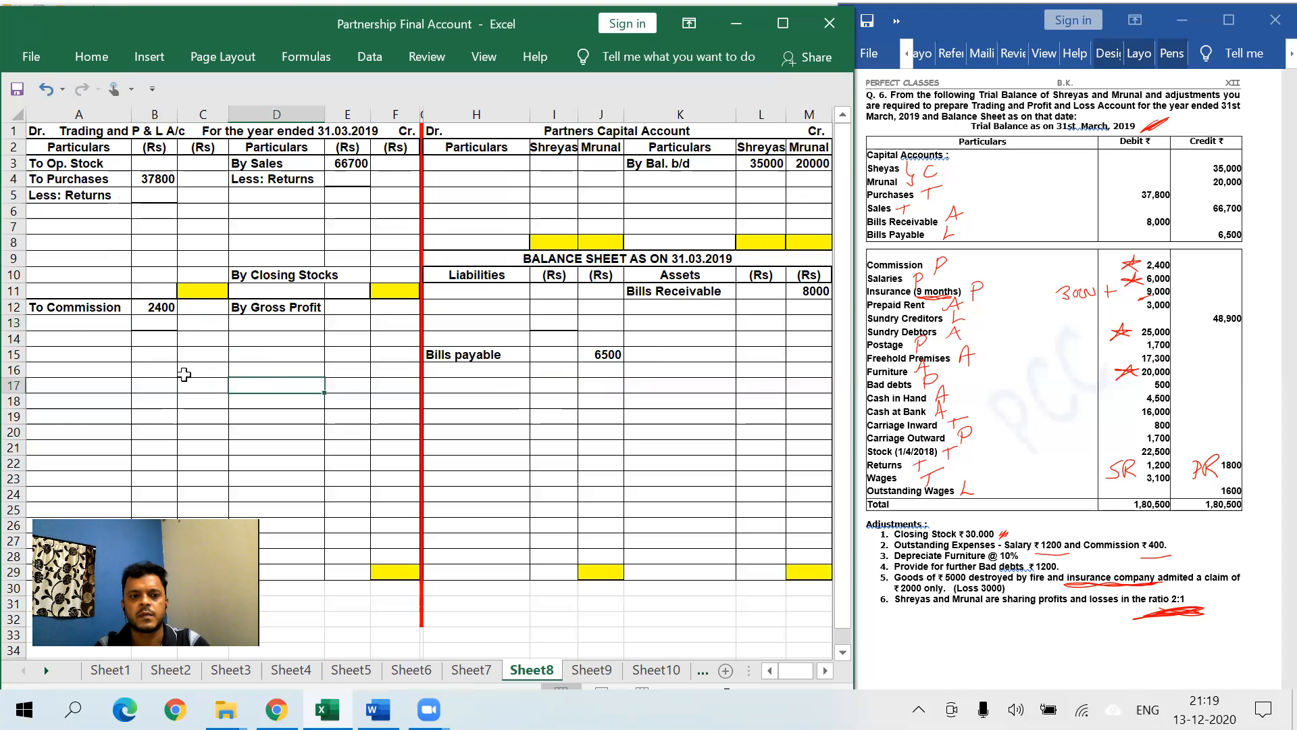
- Enter To Salaries with 6000 in A14:B14
click(77, 337)
text(To )
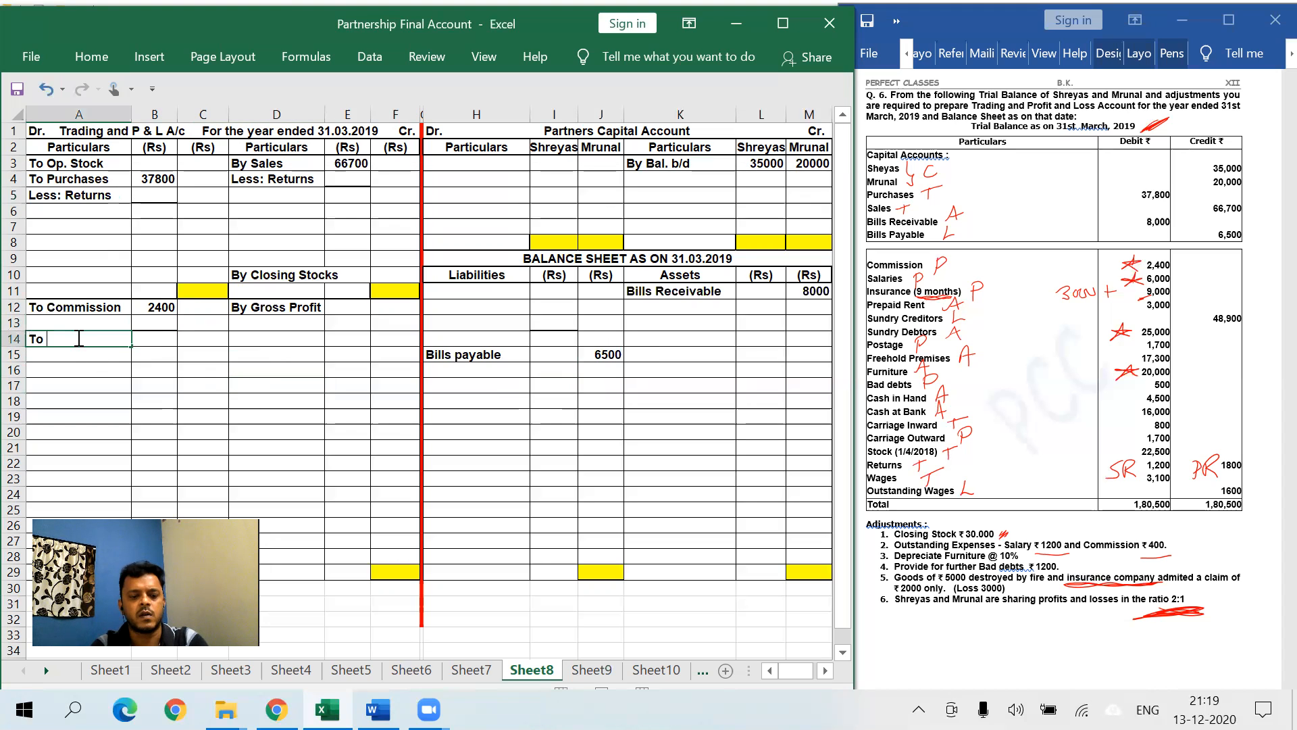
text(Salaries)
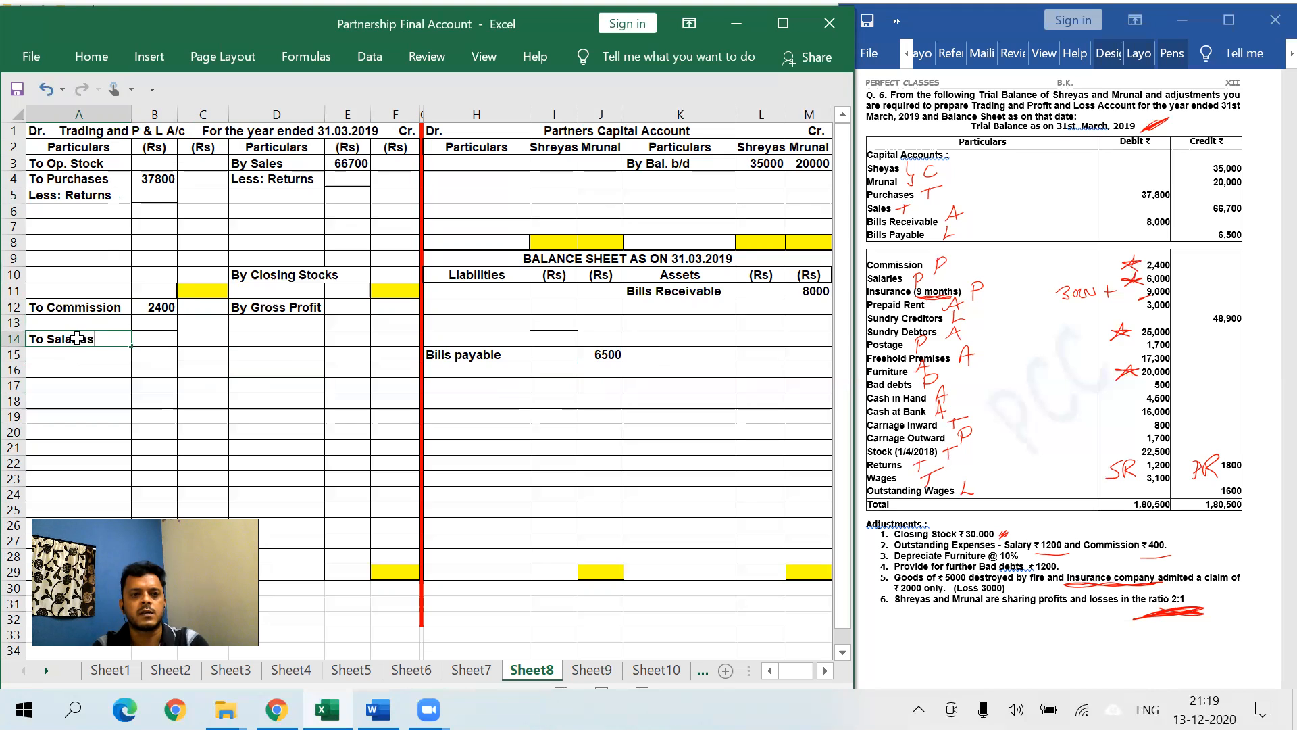
key(Tab)
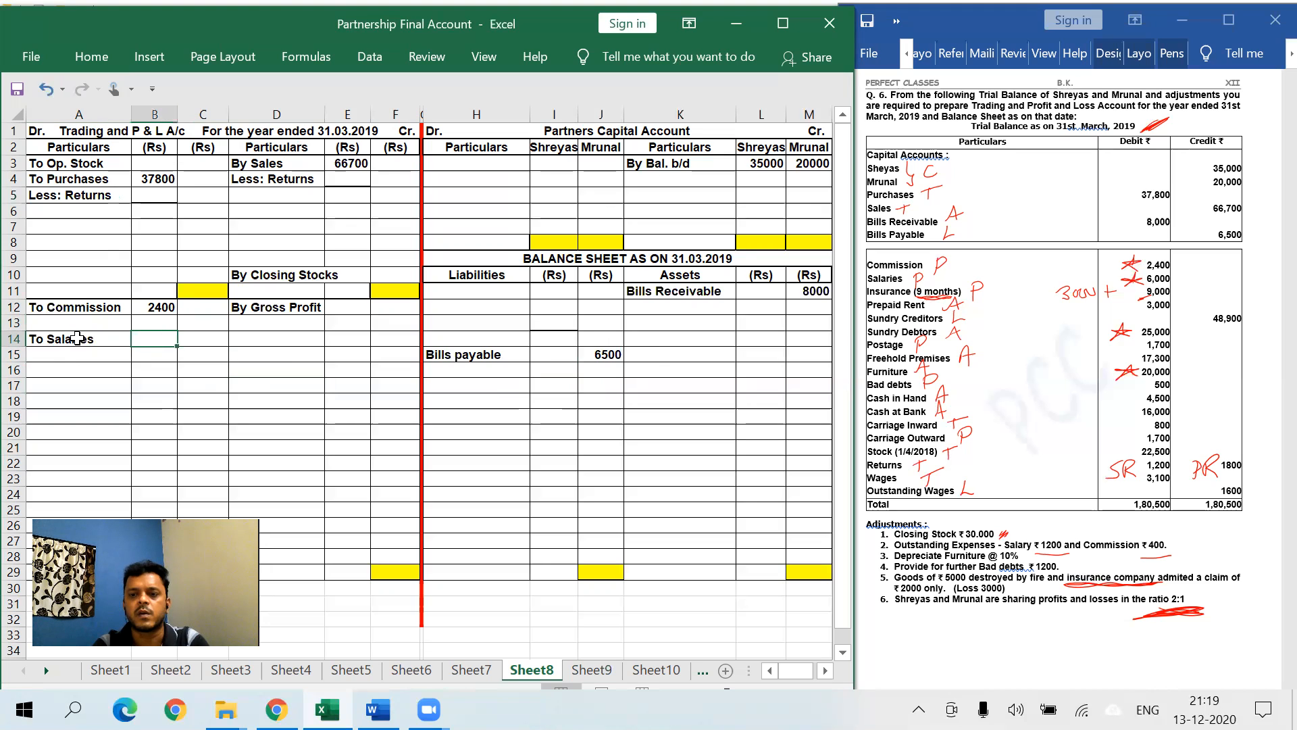
text(6000)
key(Return)
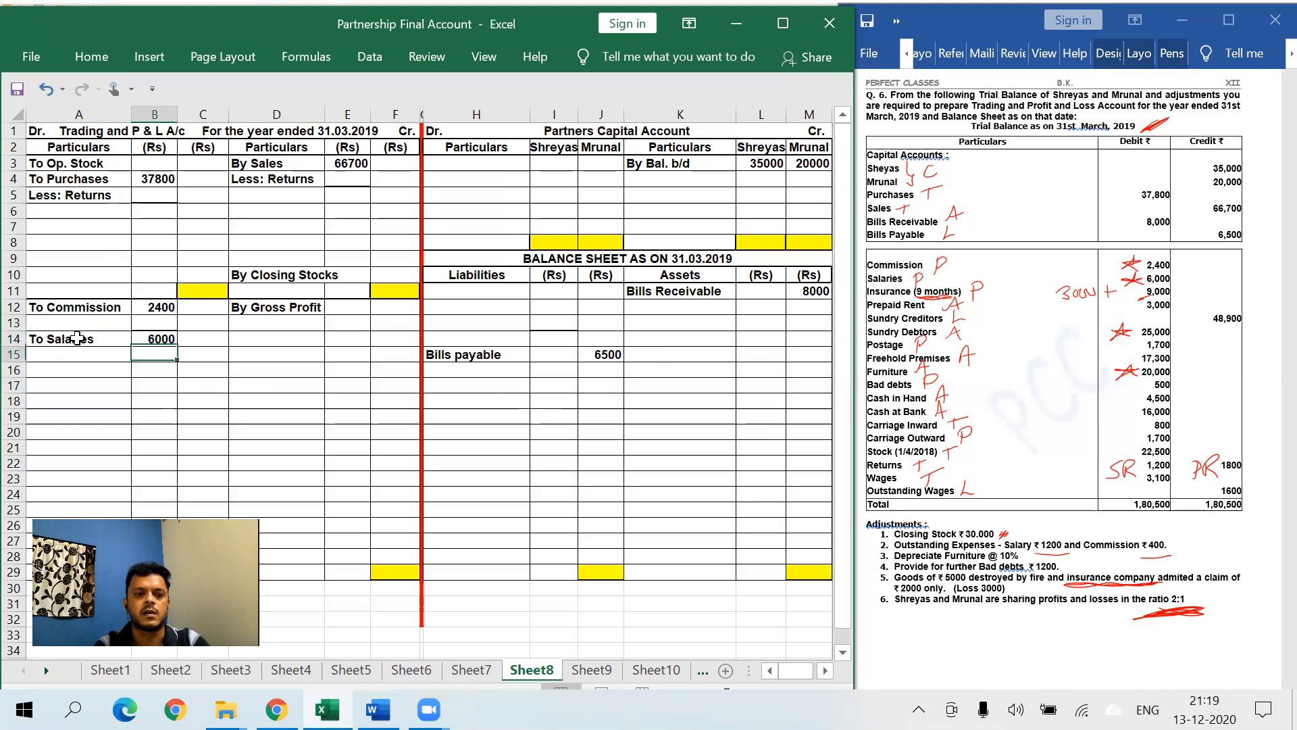
click(91, 57)
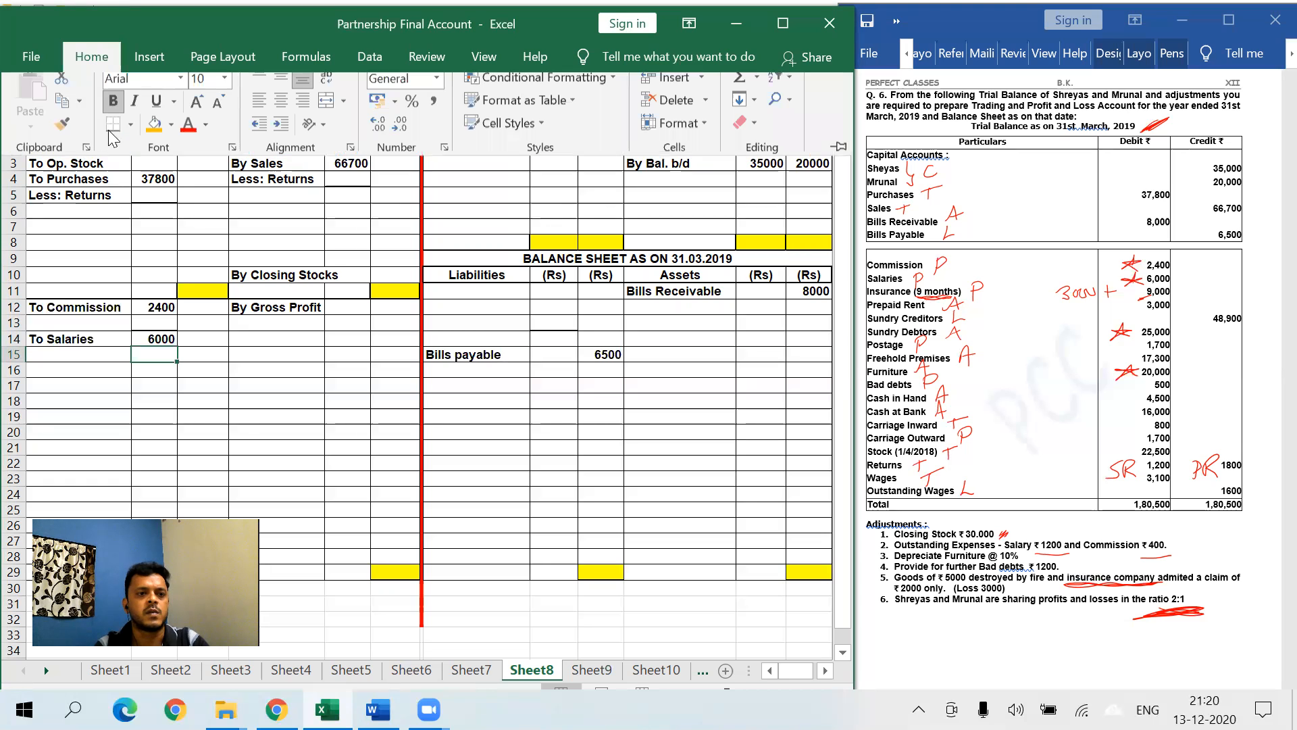
click(237, 331)
click(347, 417)
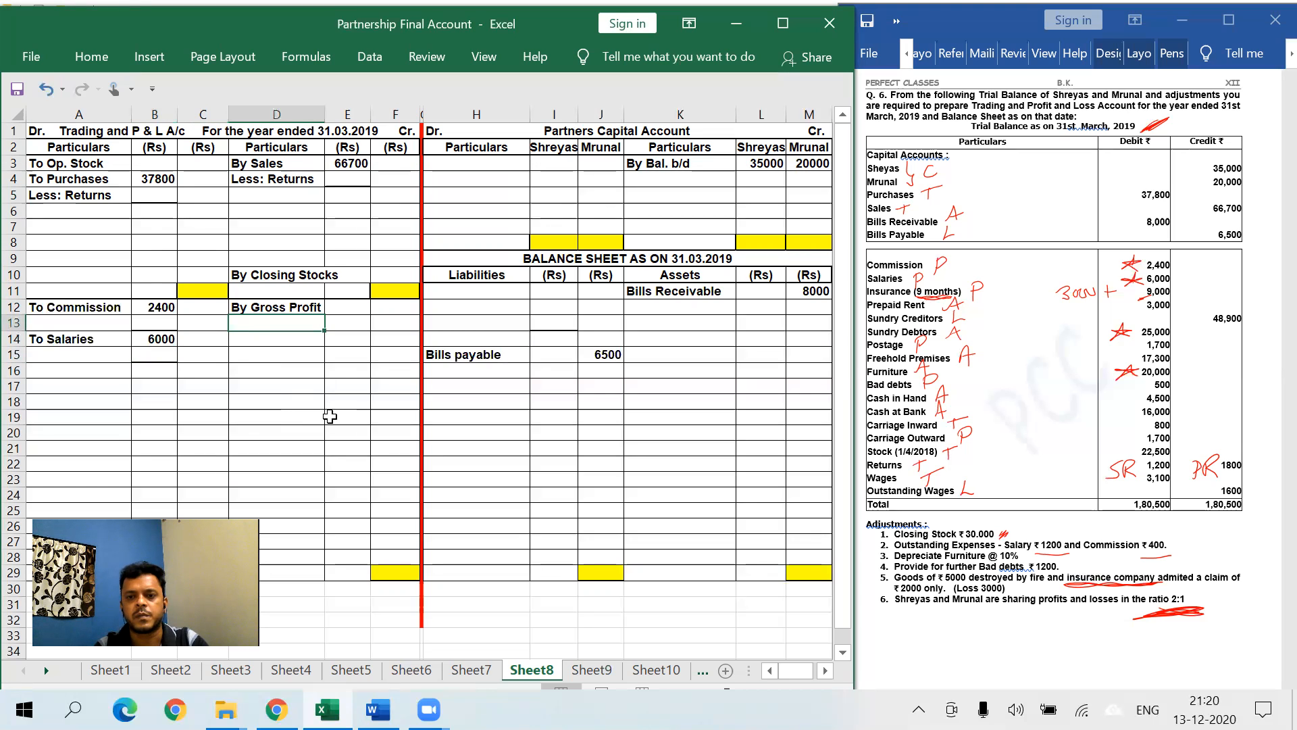
- Enter To Insurance with 9000 in A16:B16
click(88, 372)
text(To )
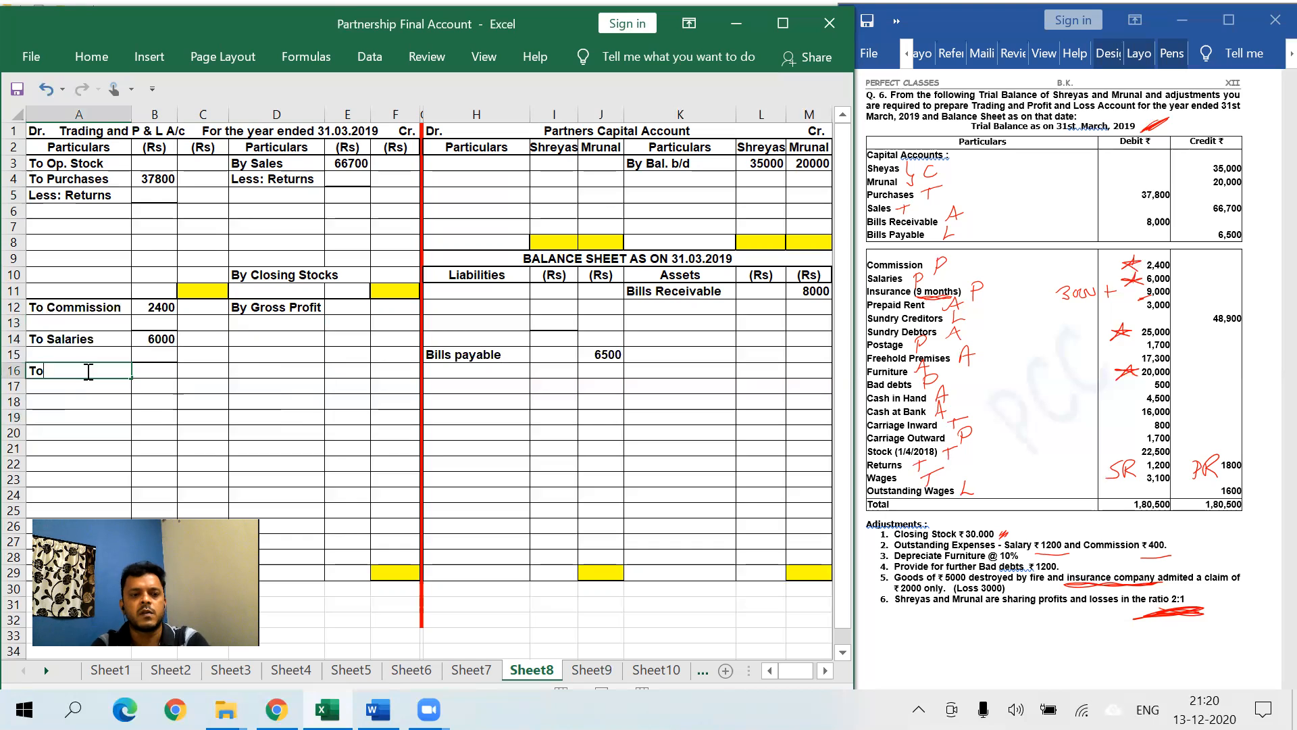
text(Insuran)
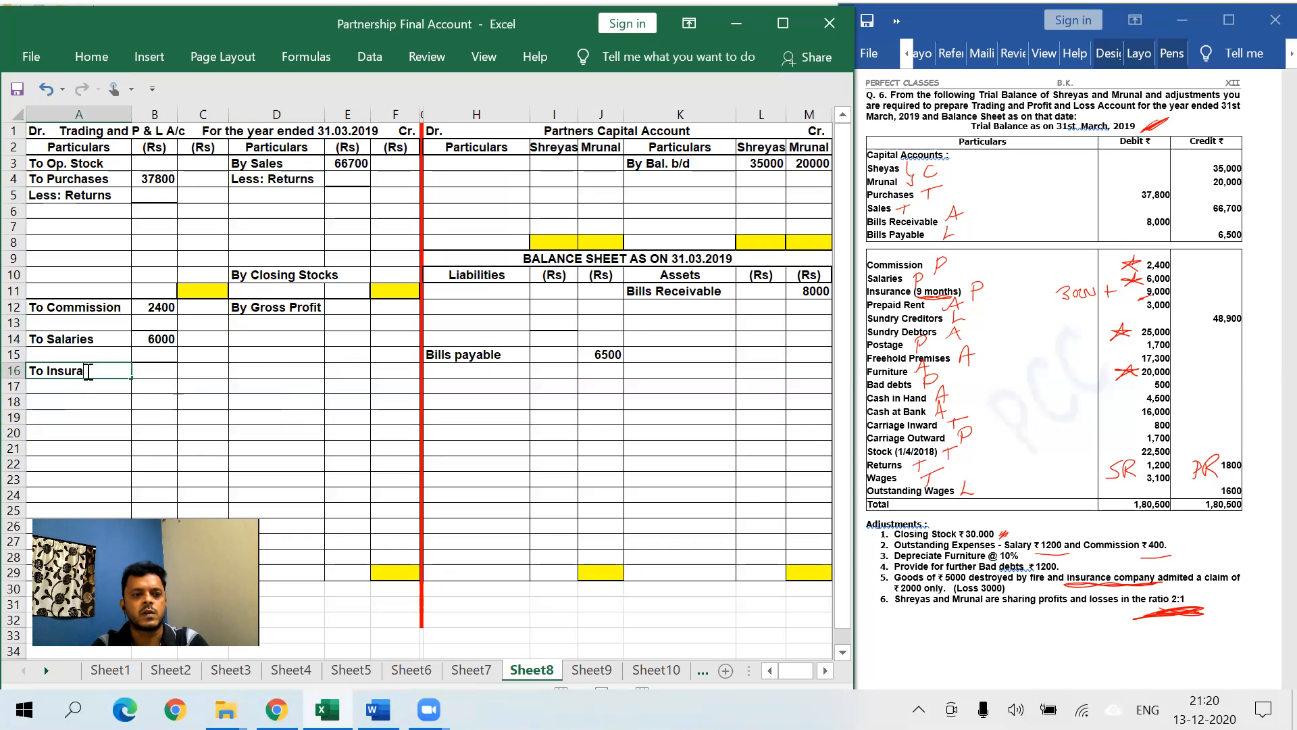
text(ce)
key(Tab)
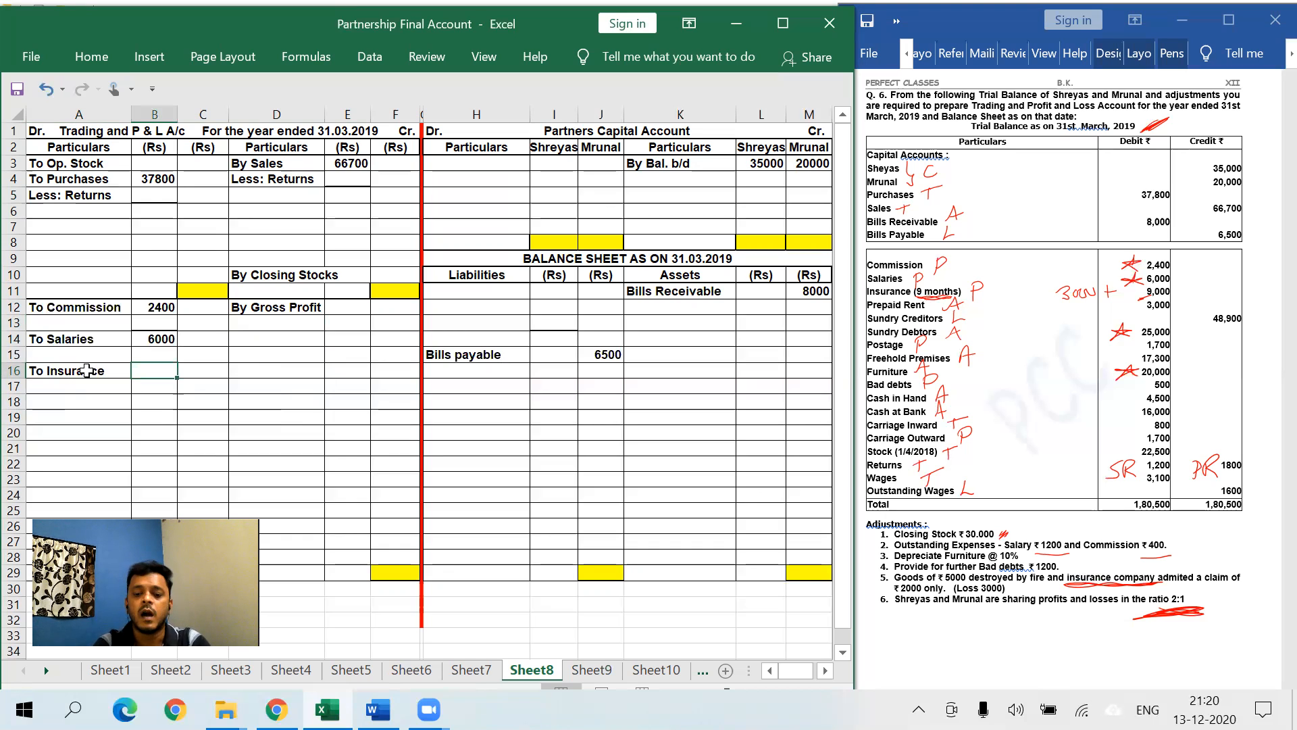
text(9000)
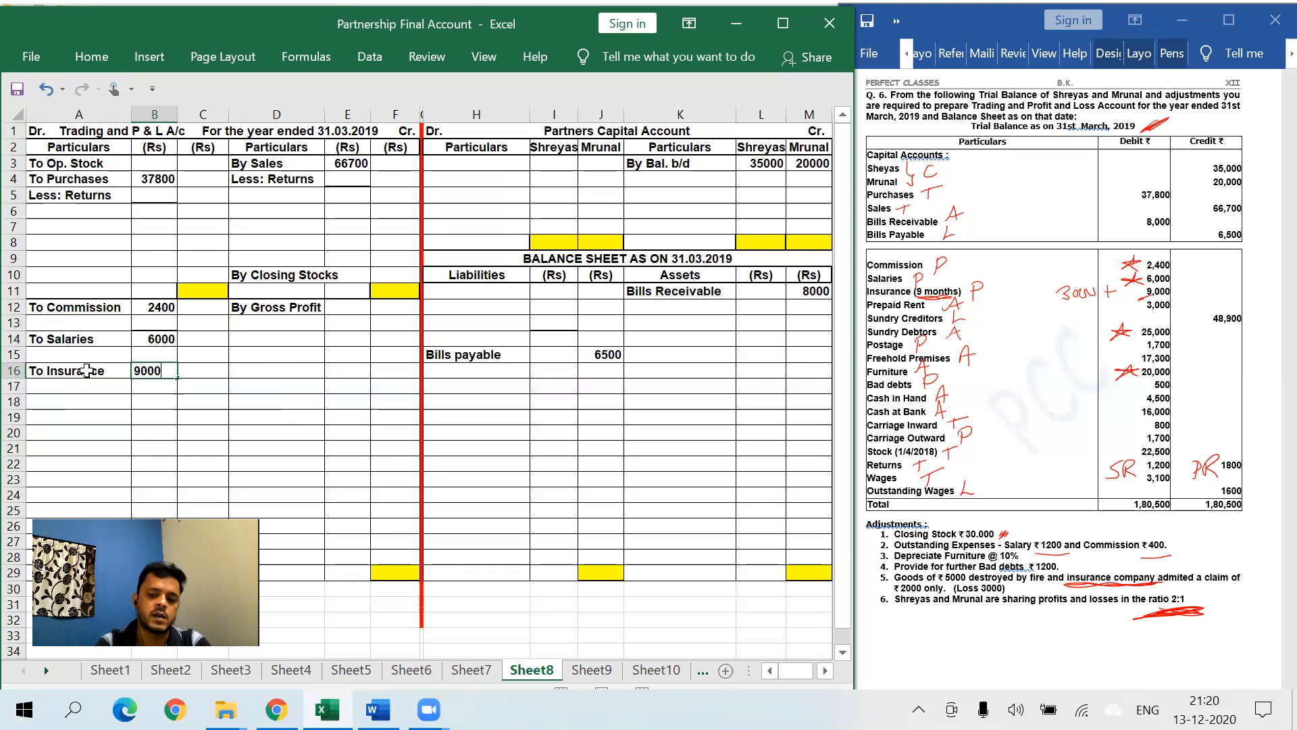
key(Return)
- Add the Add: O/s line with 3000 in B17 and the 12000 total in C17
click(80, 384)
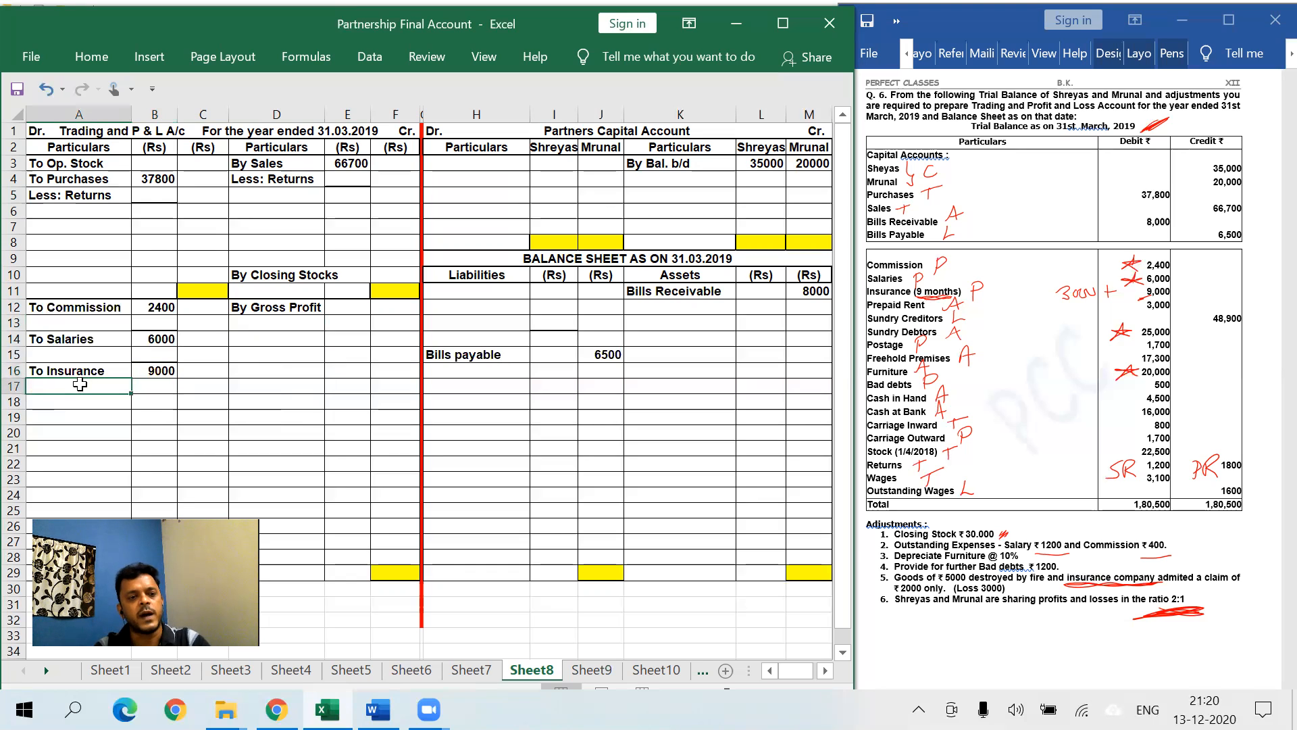
text(Add: O)
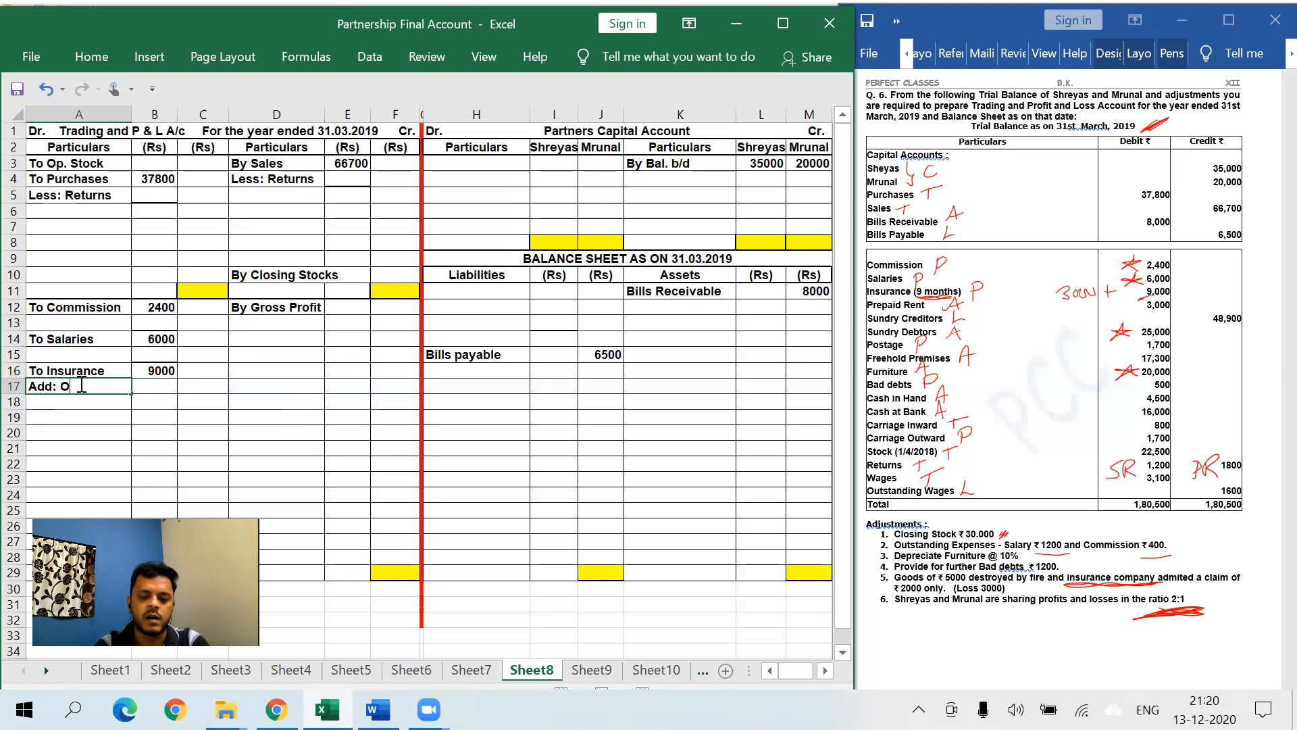
text(/s)
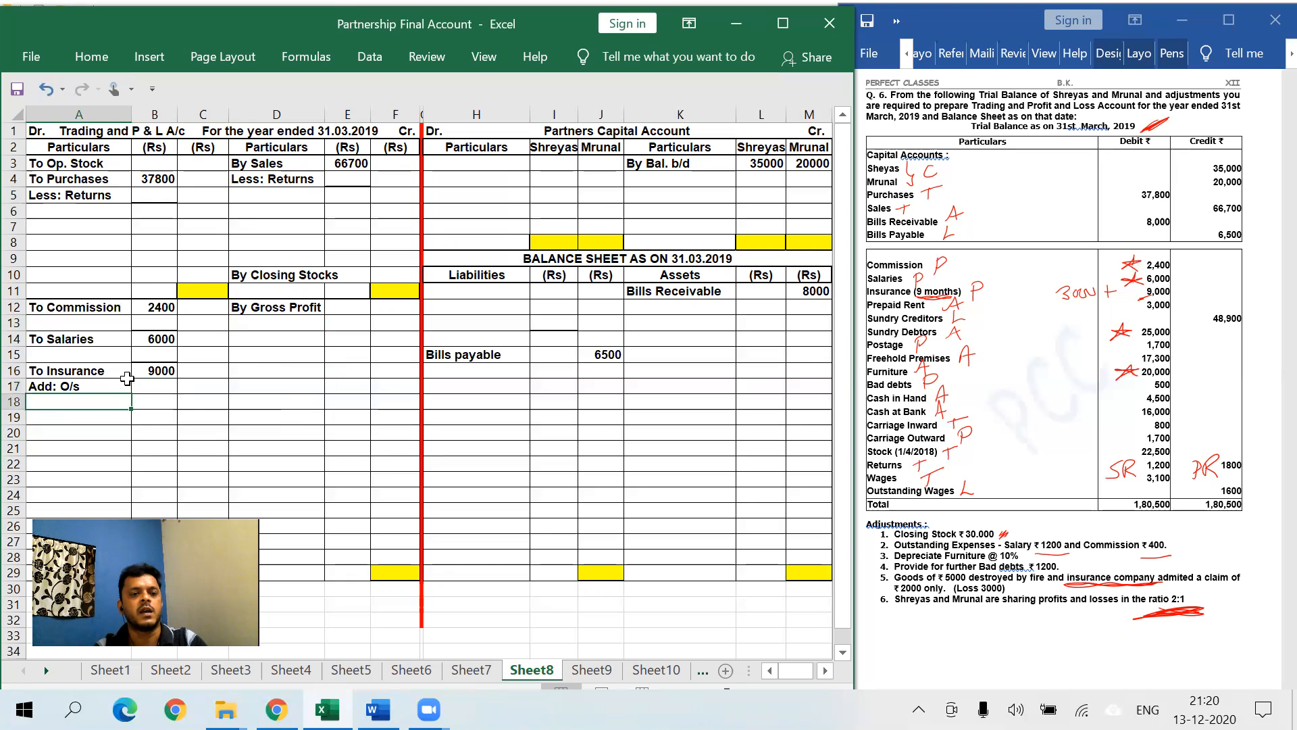
click(153, 383)
text(3000)
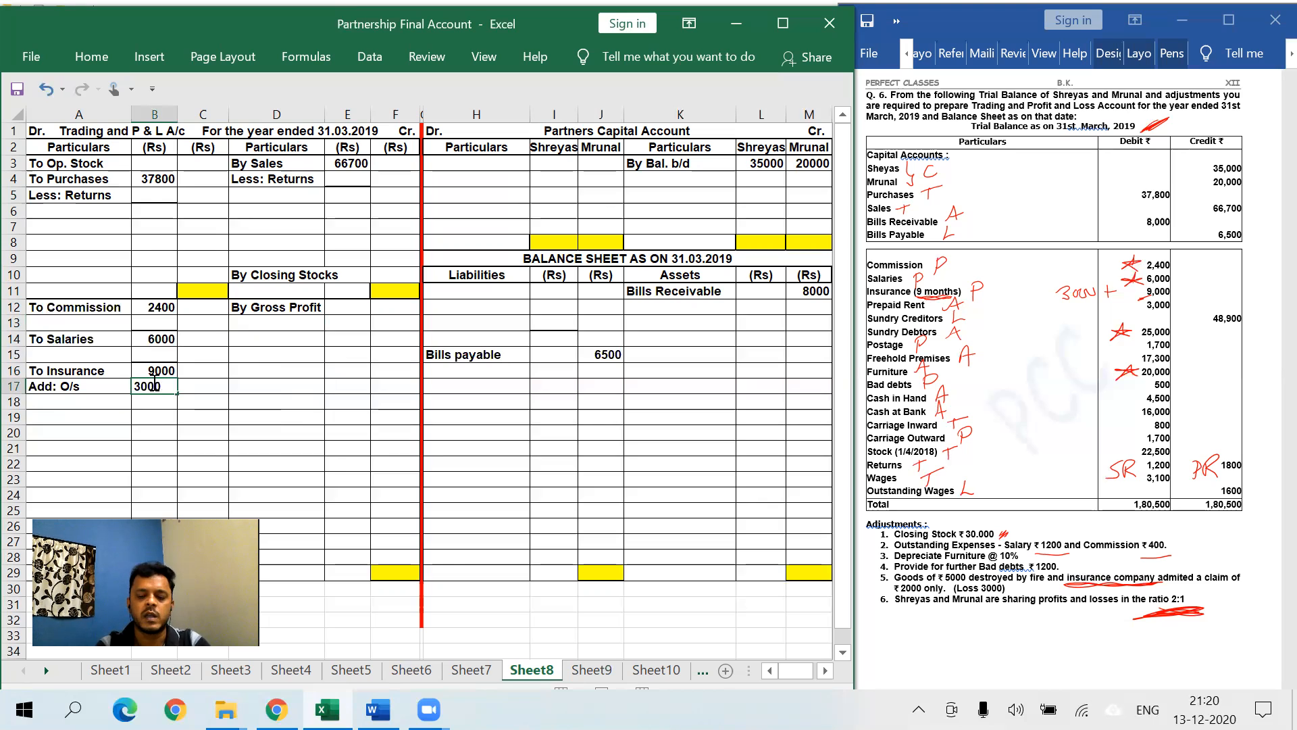
key(Tab)
text(12000)
click(153, 383)
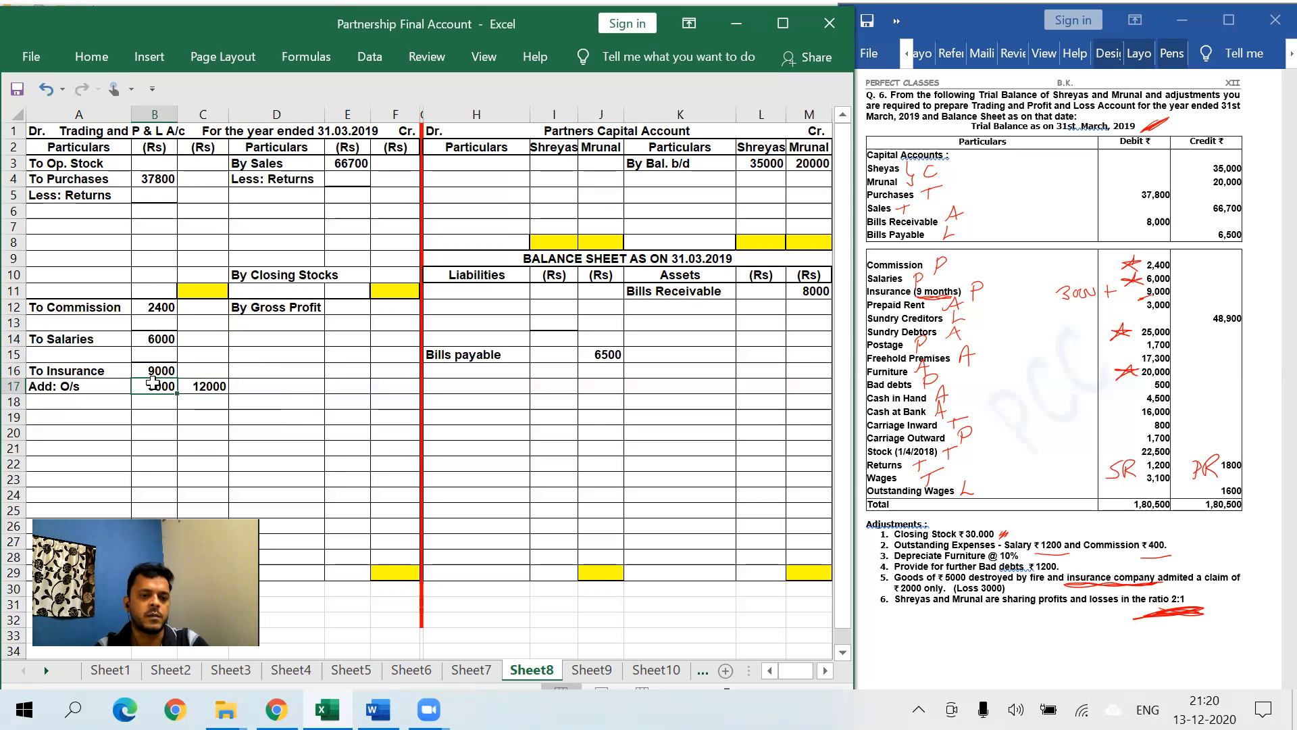
click(91, 56)
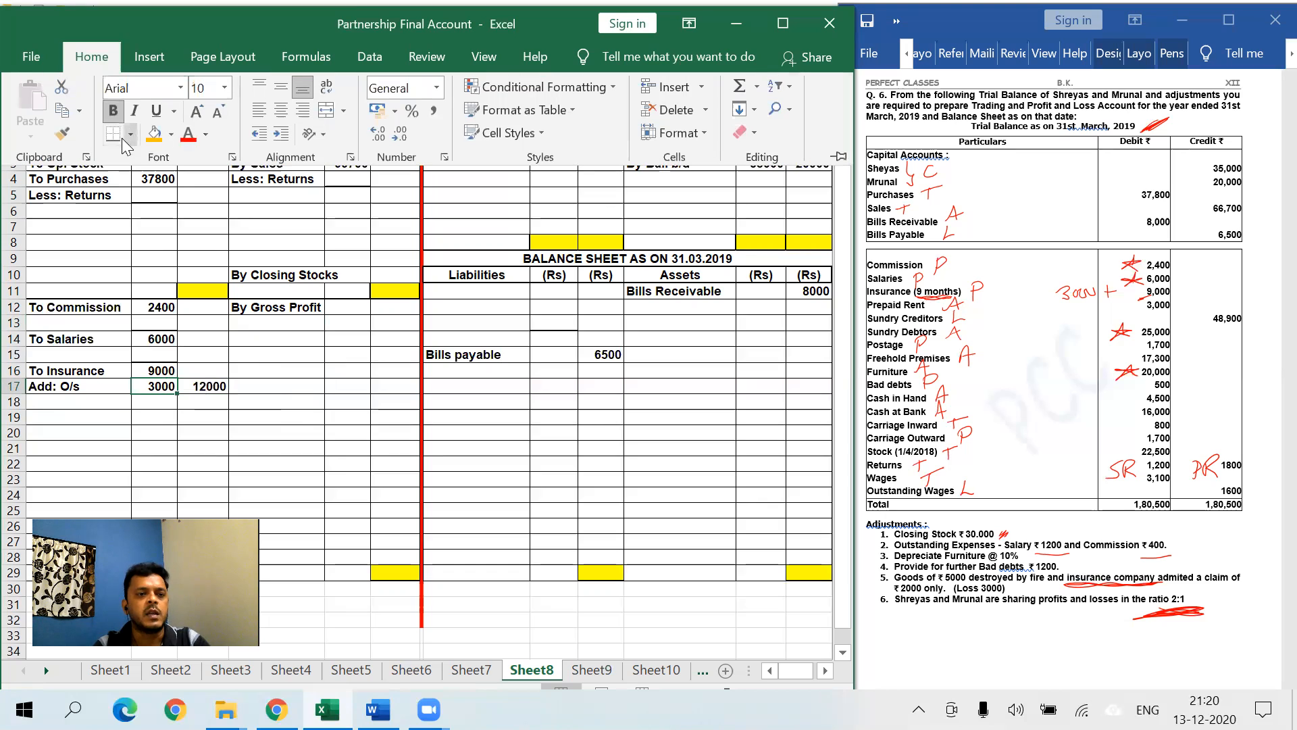
click(149, 417)
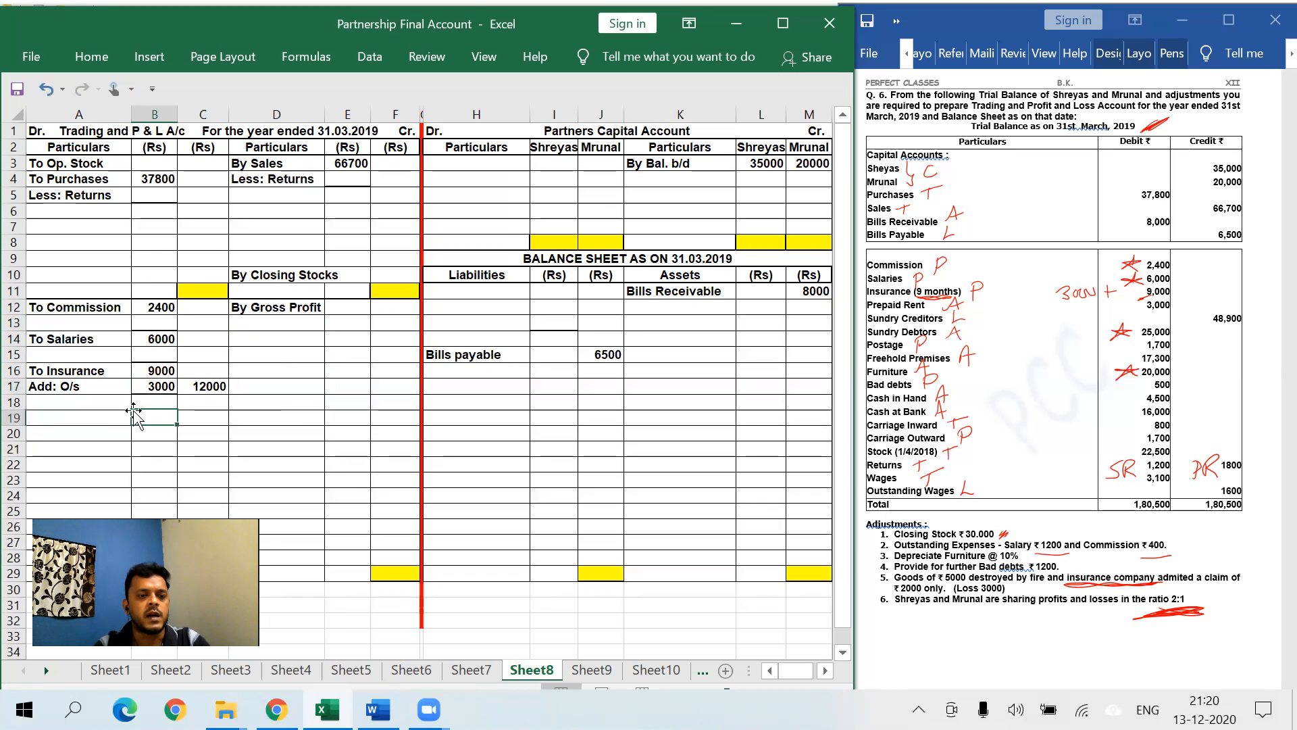
- Fill the Add: O/s label cell A17 with green
click(98, 382)
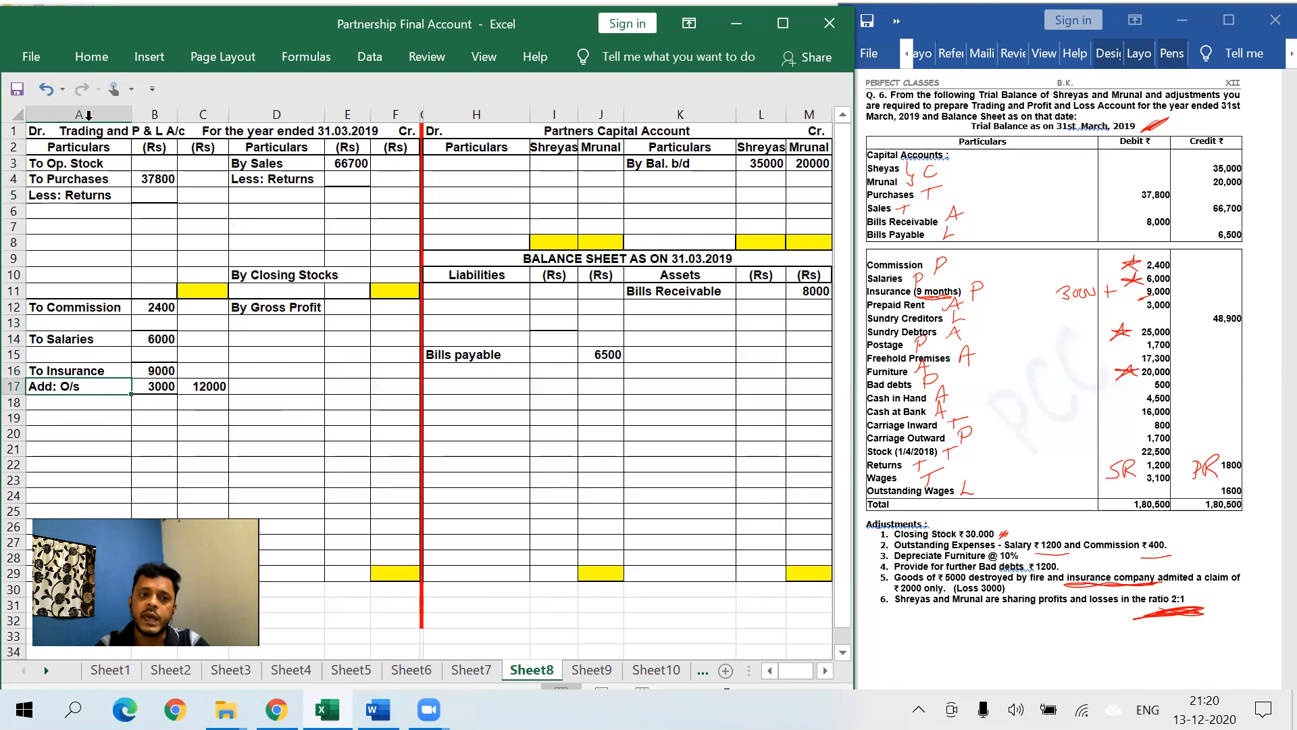
click(92, 56)
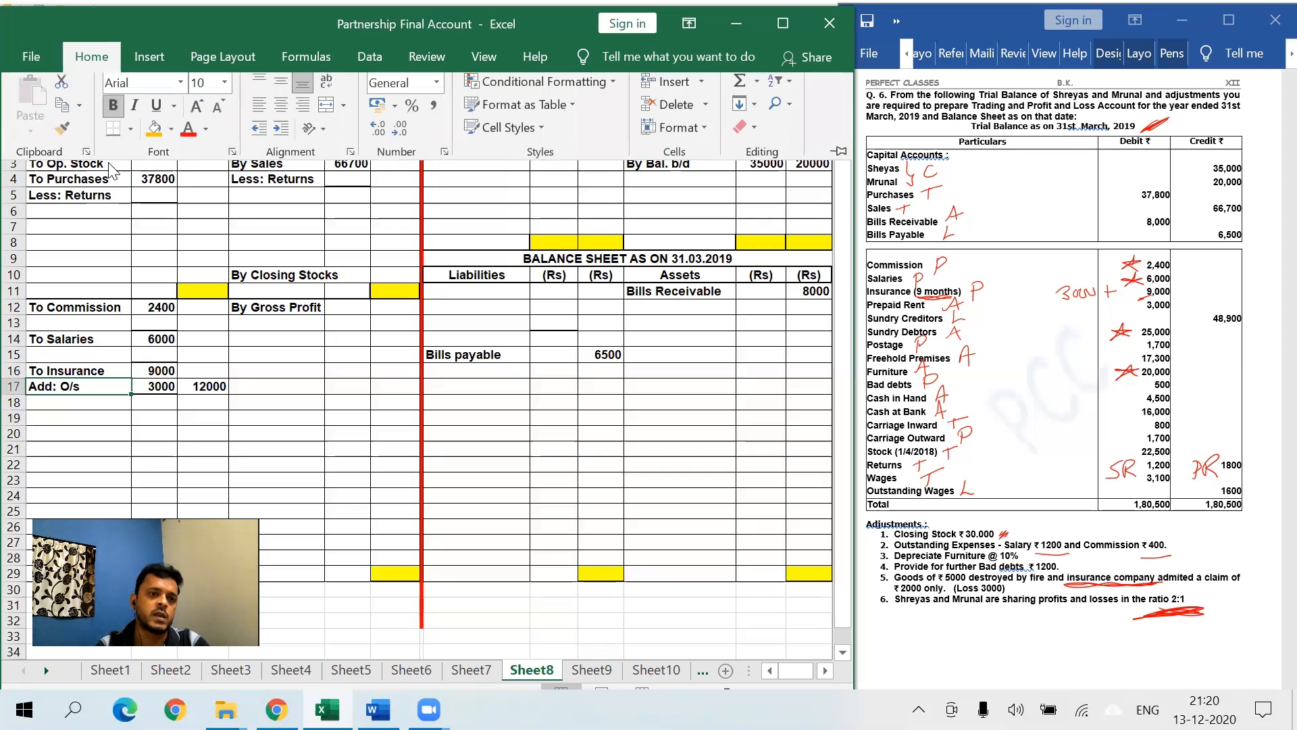
click(171, 134)
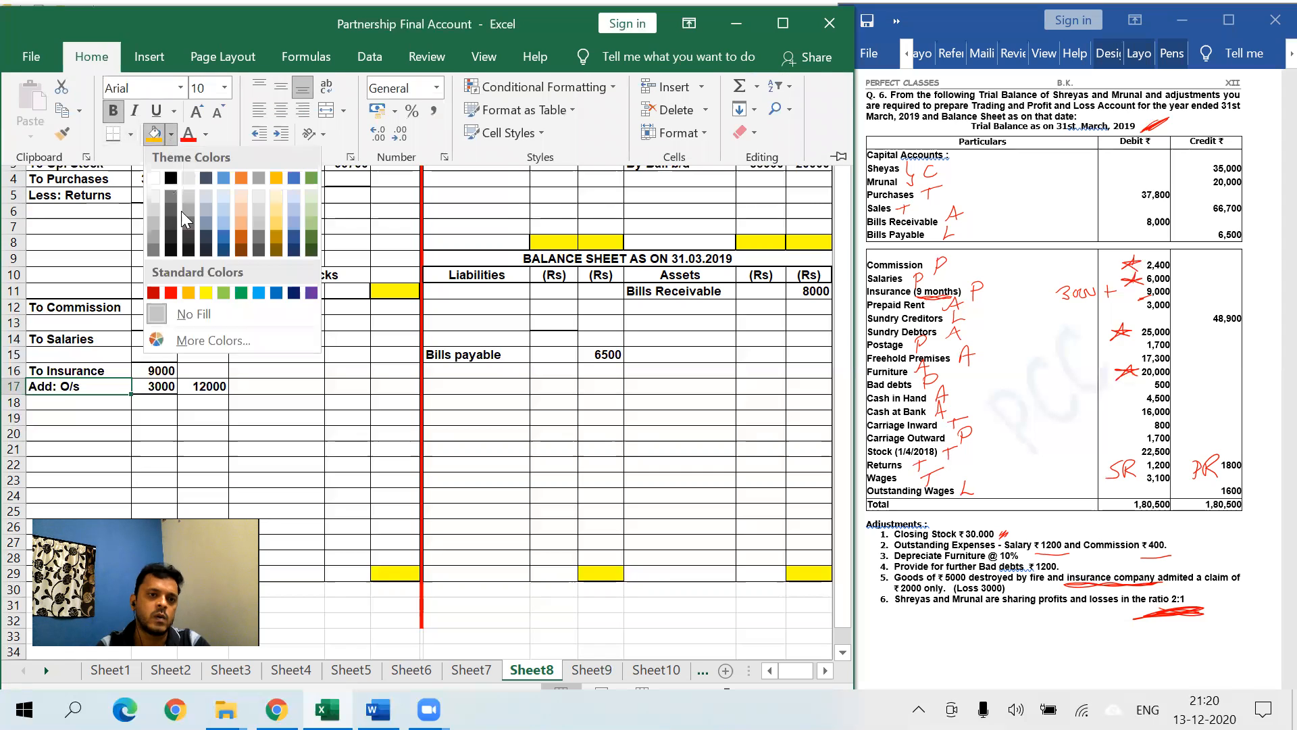
click(220, 296)
click(322, 436)
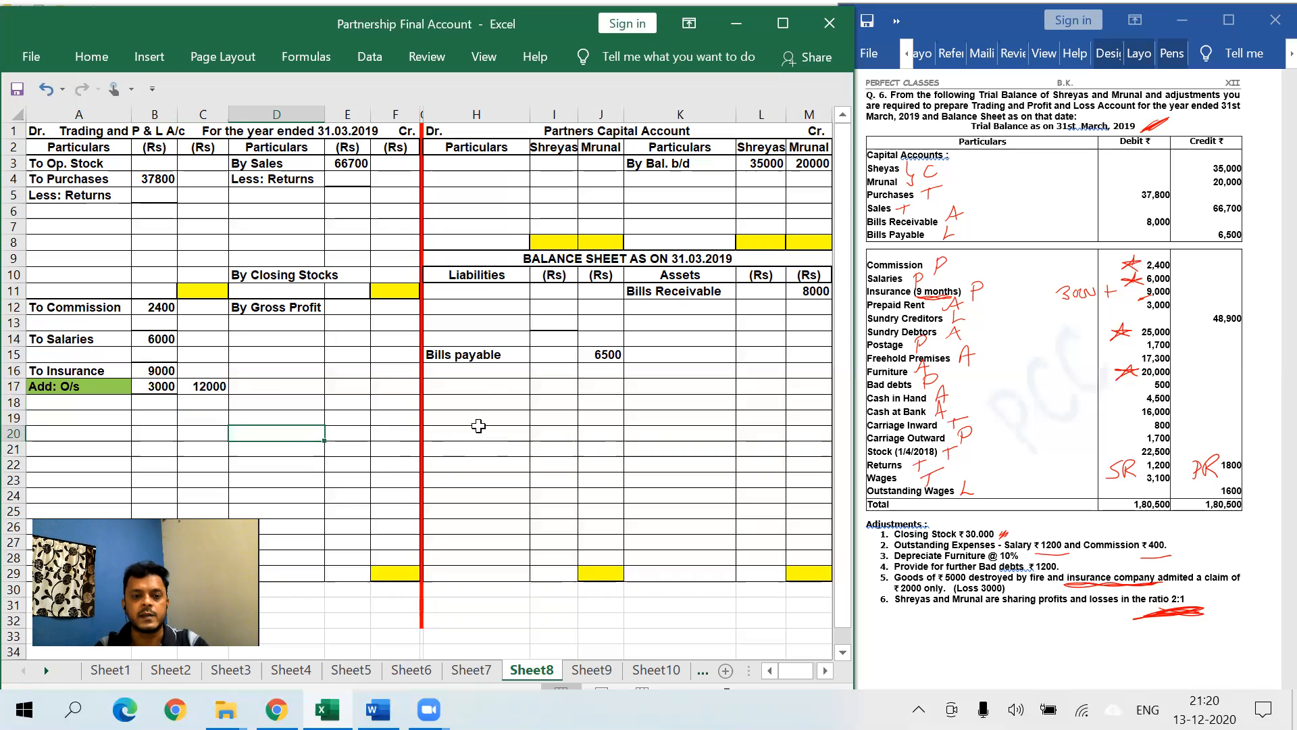
- Add liability O/s Insurance 3000 in H16 and fill its label green
click(472, 371)
text(O)
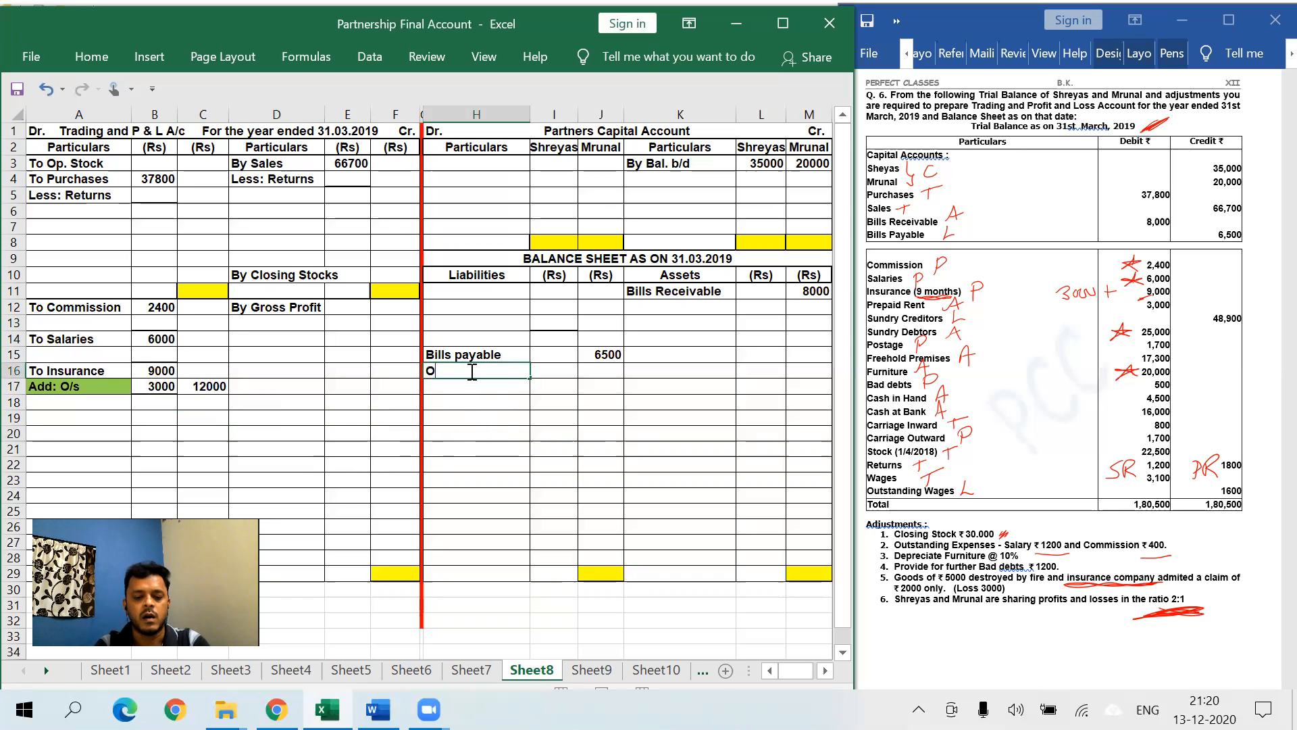
text(/s Insurance)
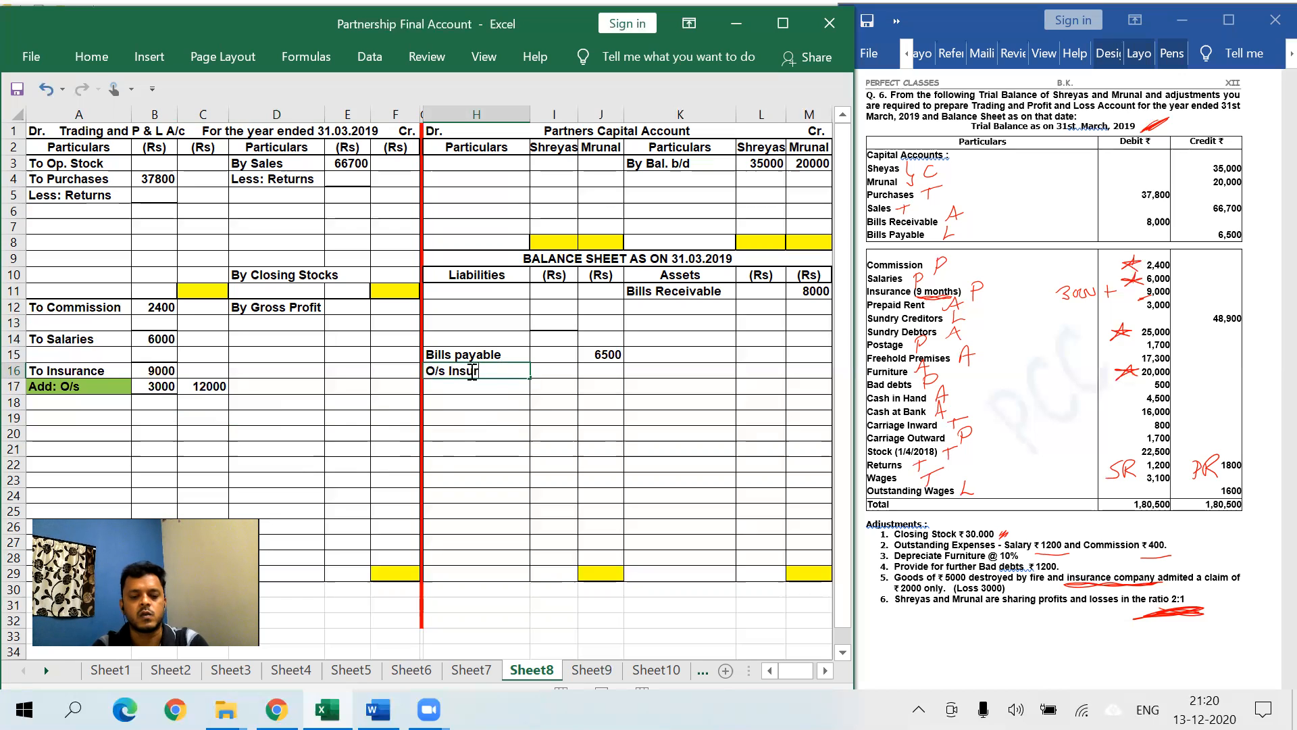
key(Tab)
key(Tab)
text(3000)
click(471, 371)
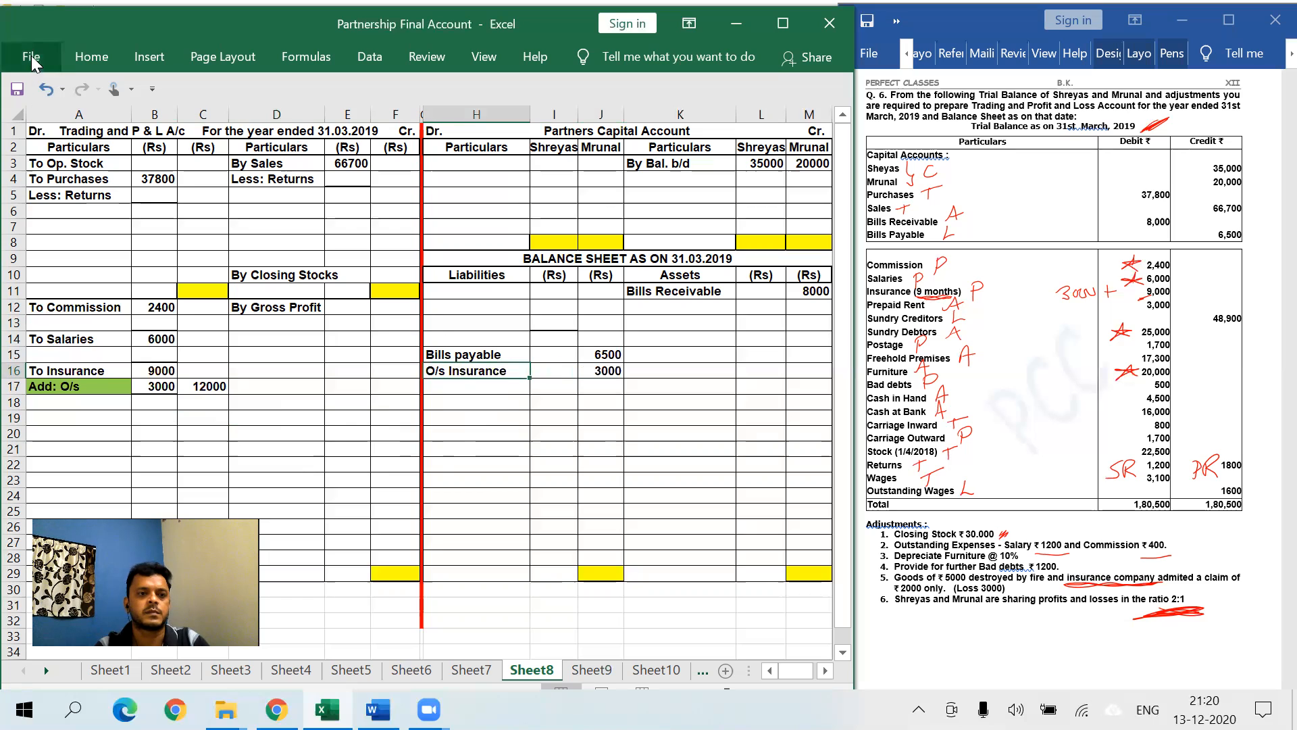
click(92, 56)
click(154, 133)
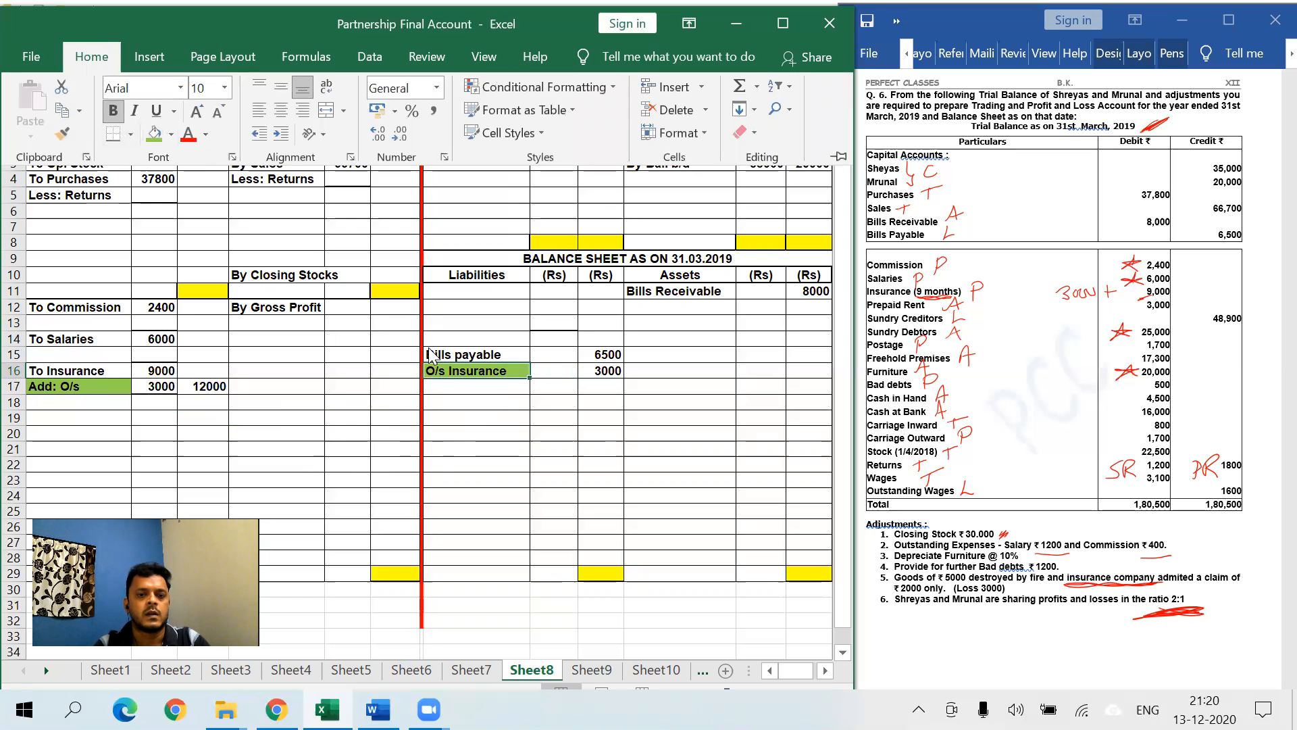
click(561, 449)
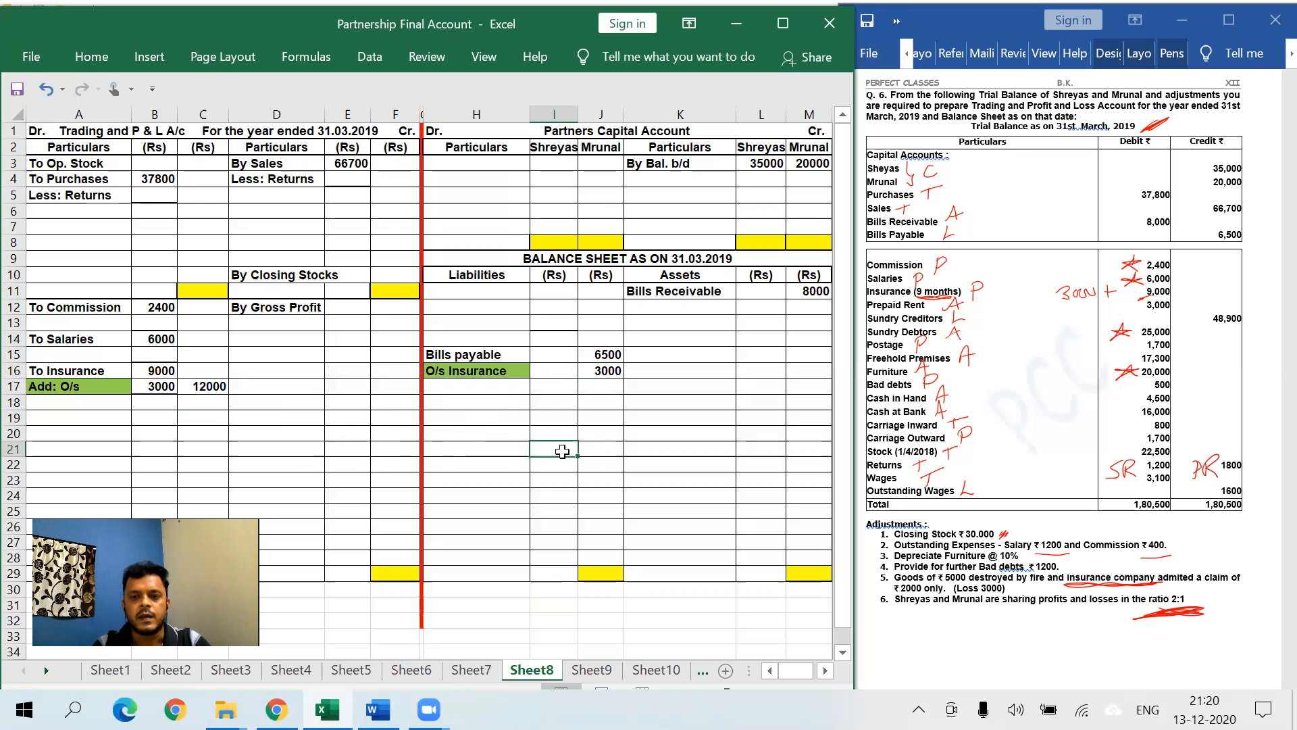
- Add asset Prepaid Rent with 3000 in K12
click(664, 307)
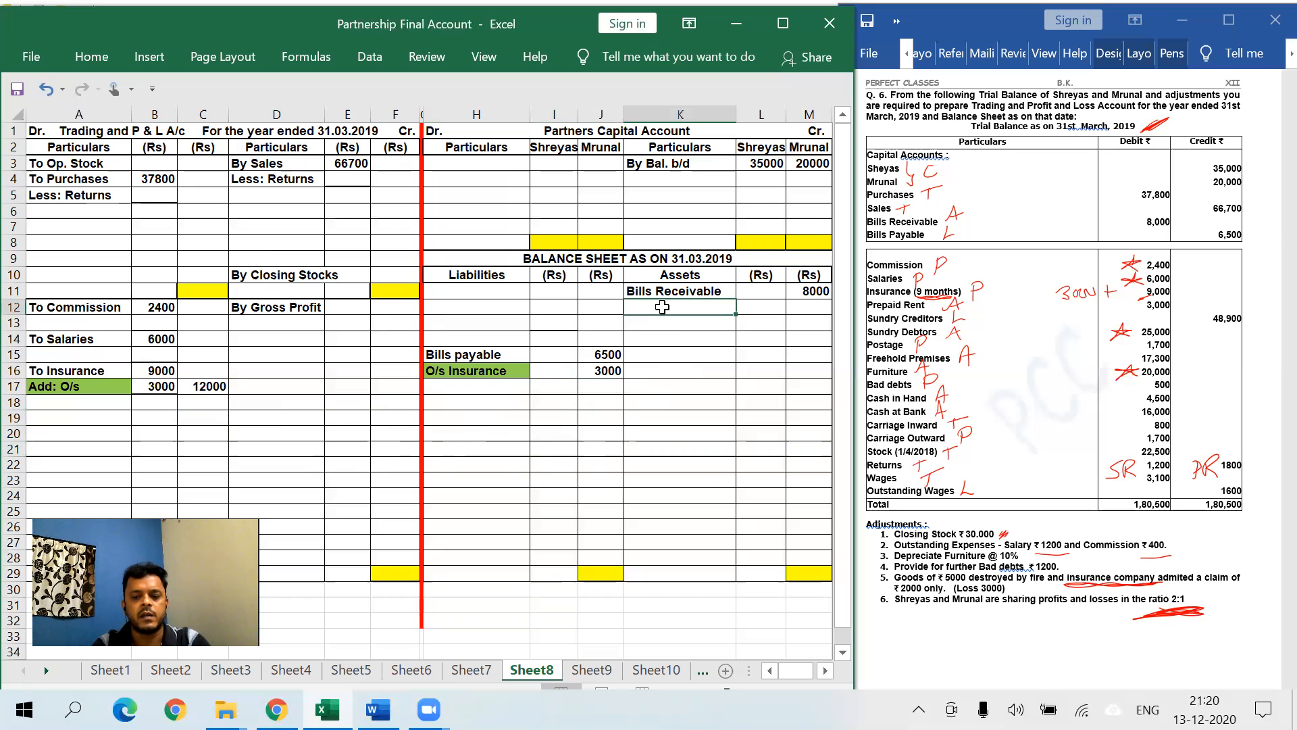
text(Prepa)
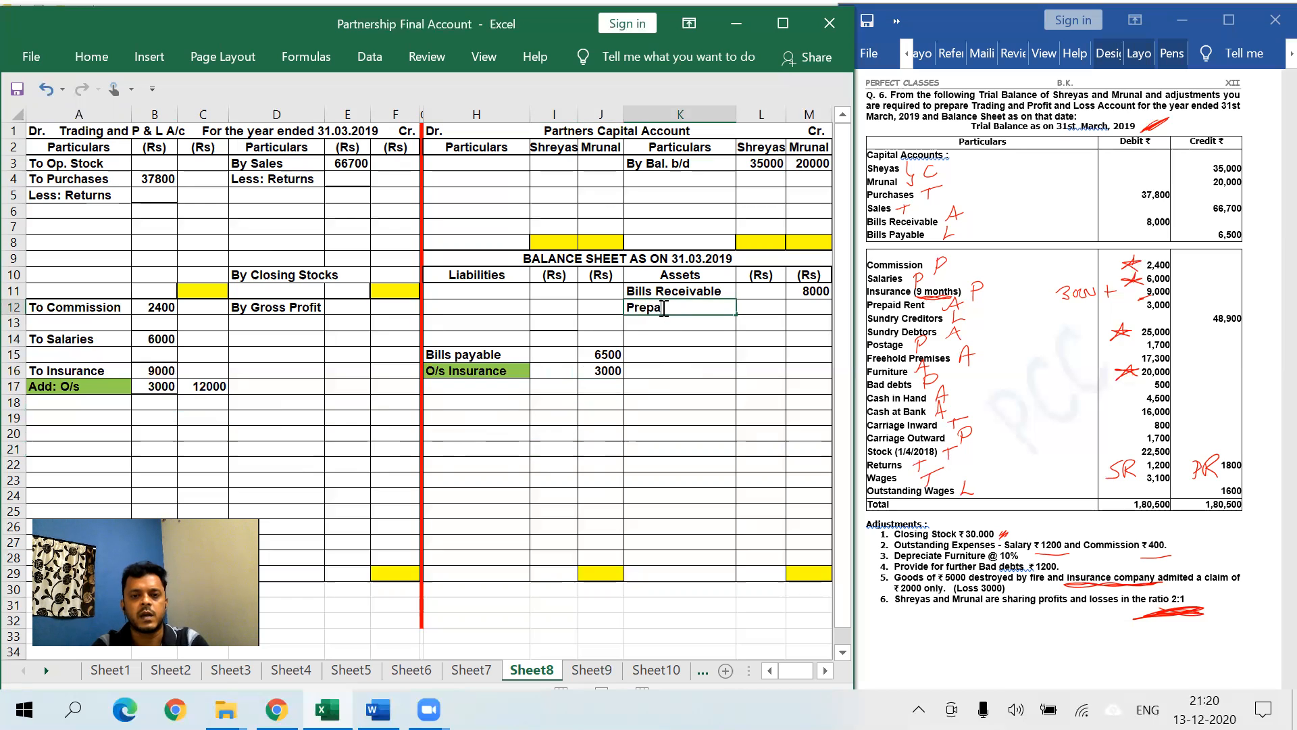
text(id Rent)
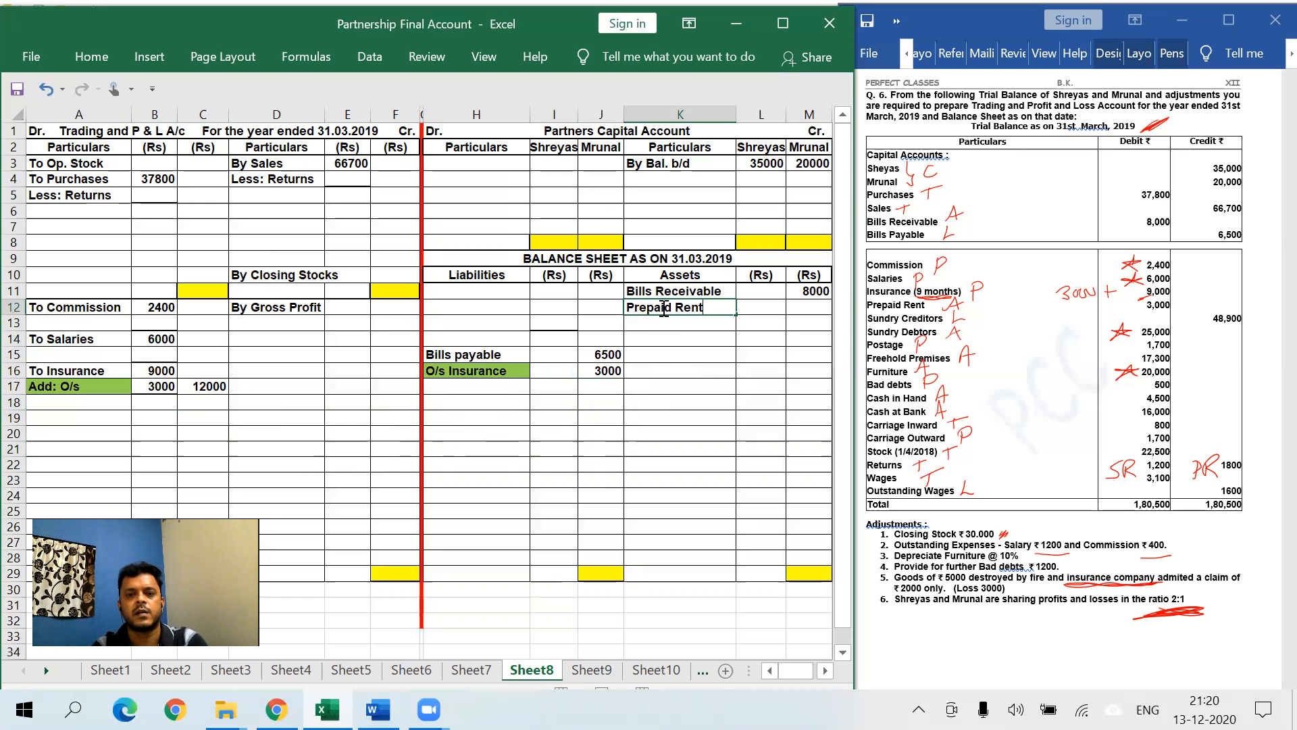
key(Tab)
key(Tab)
text(3000)
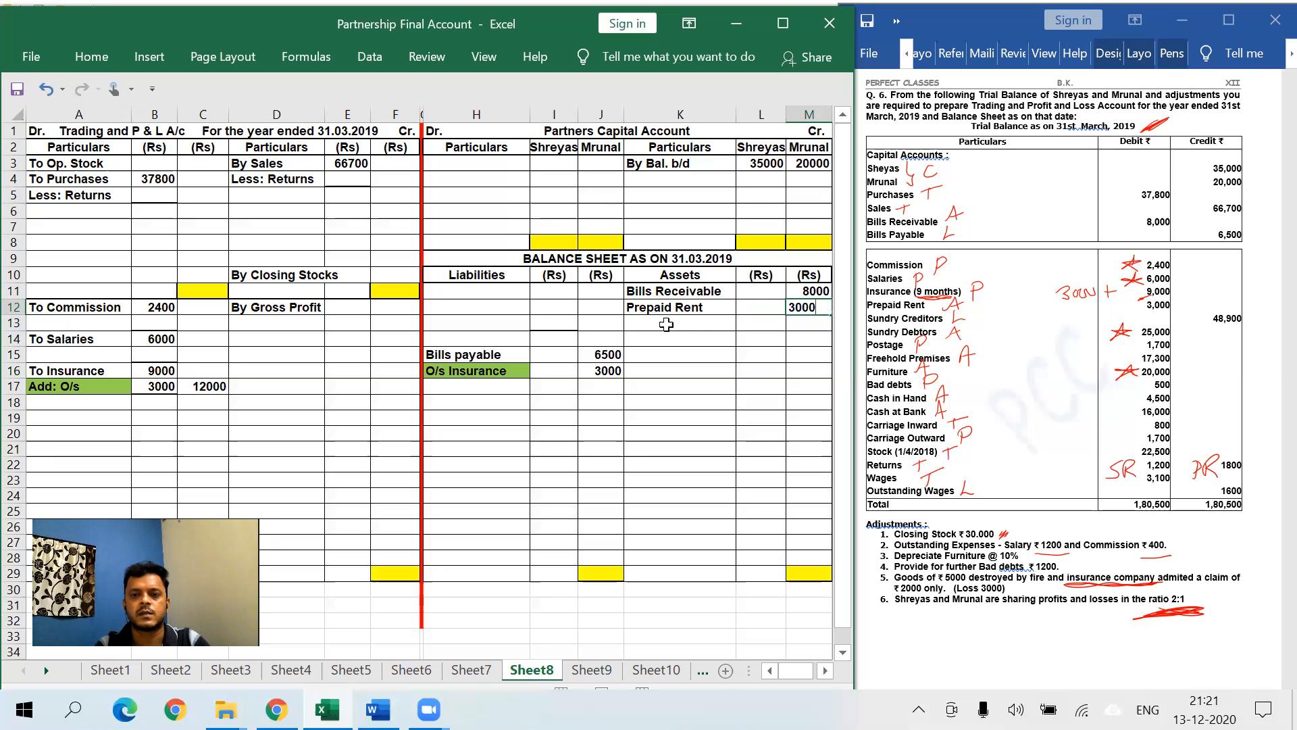
click(666, 337)
- Add liability Sundry Creditors with 48900 in H17
click(491, 386)
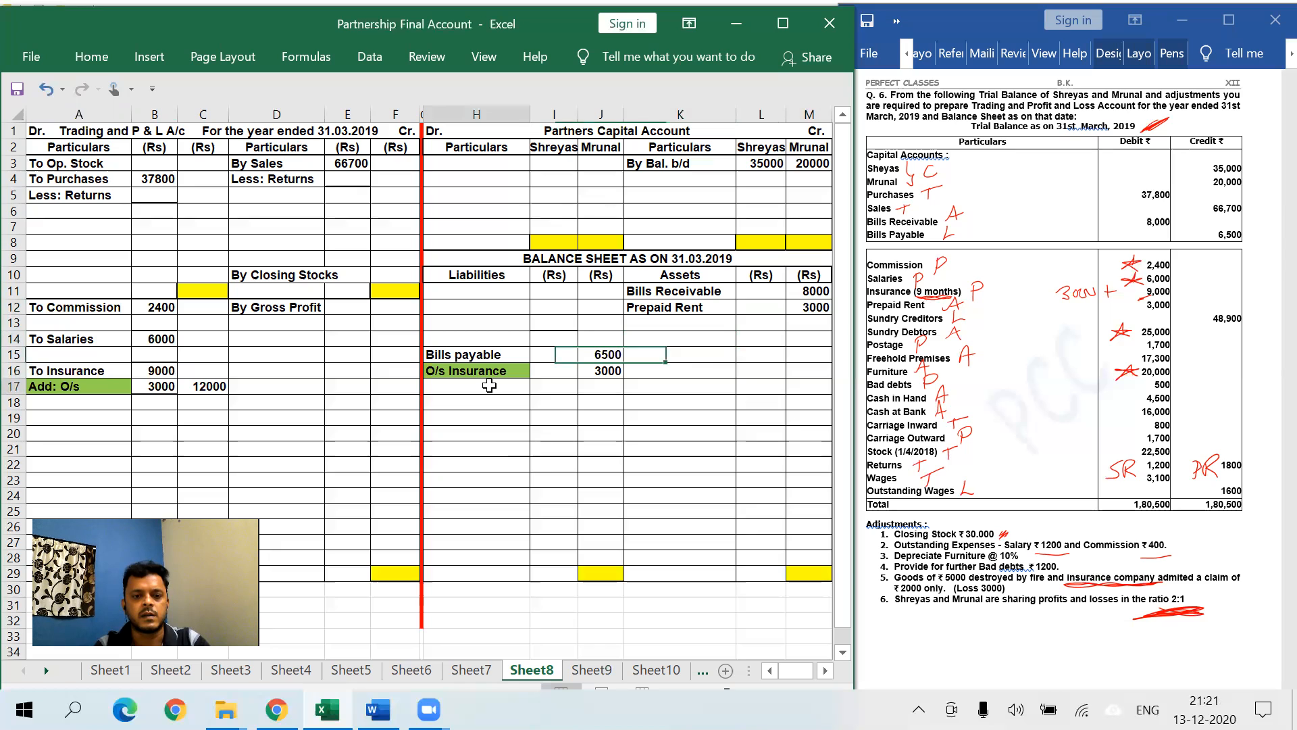
text(Sundry Creditors)
key(Tab)
key(Tab)
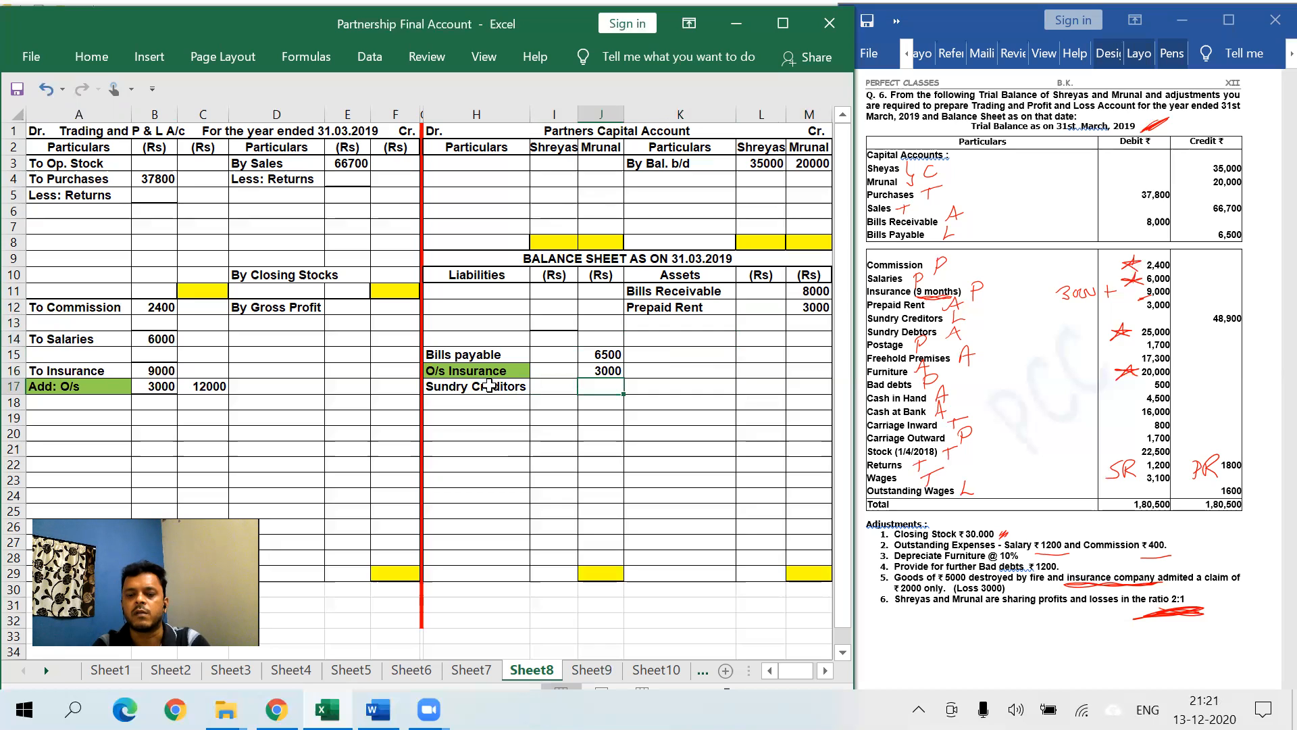
text(48900)
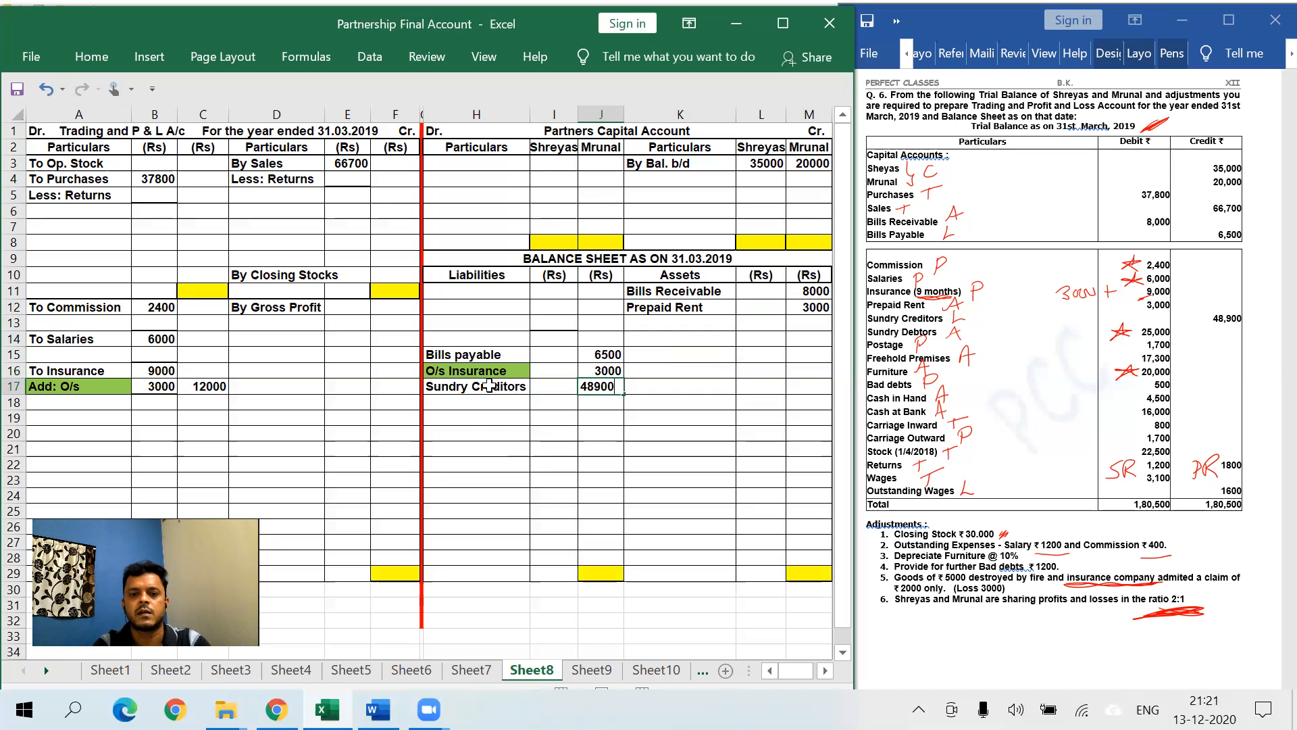
click(596, 446)
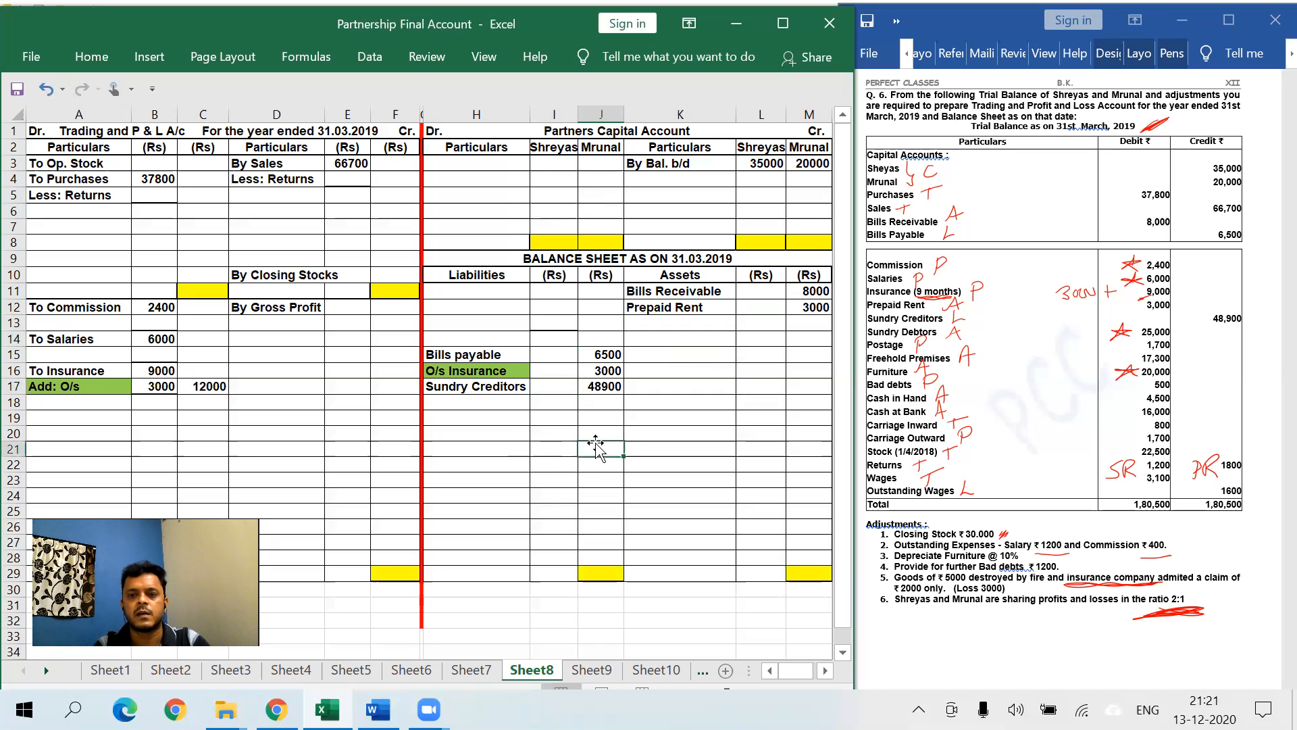
- Add asset Sundry Debtors with 25000 below Prepaid Rent
click(676, 325)
text(Sund)
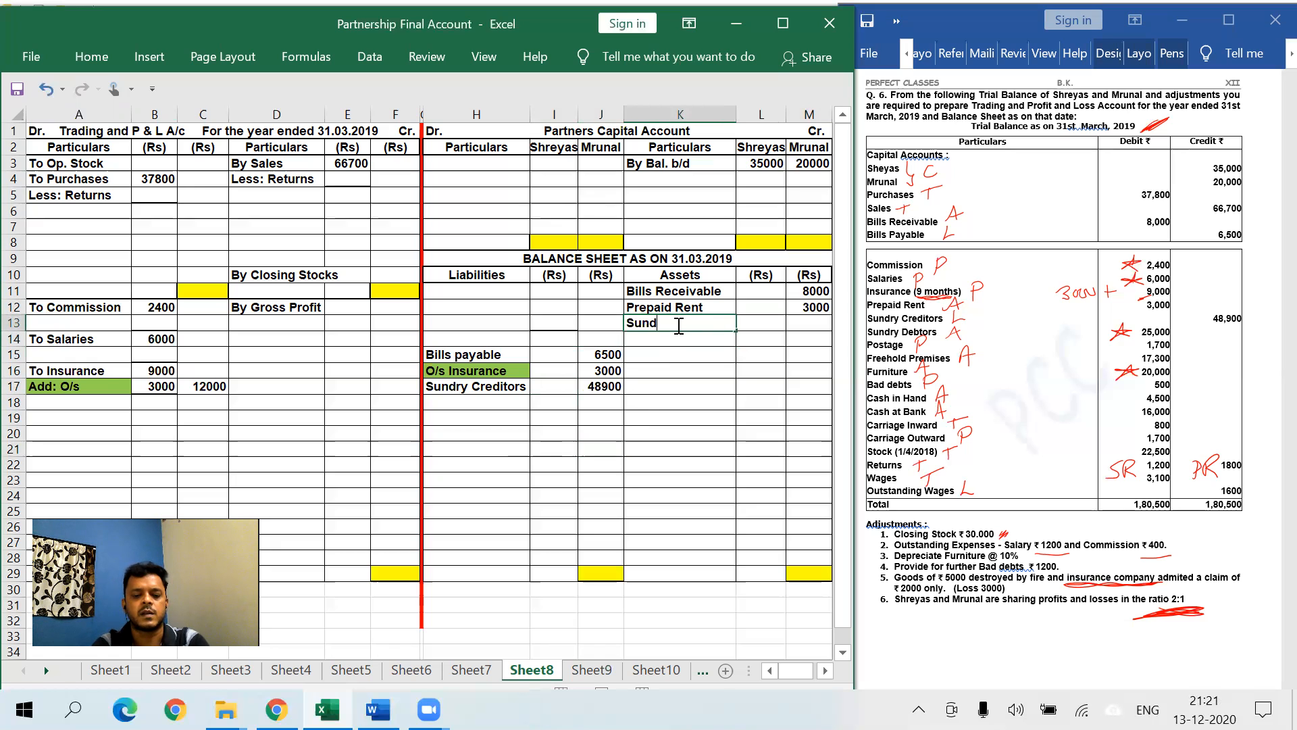
text(ry Debtors)
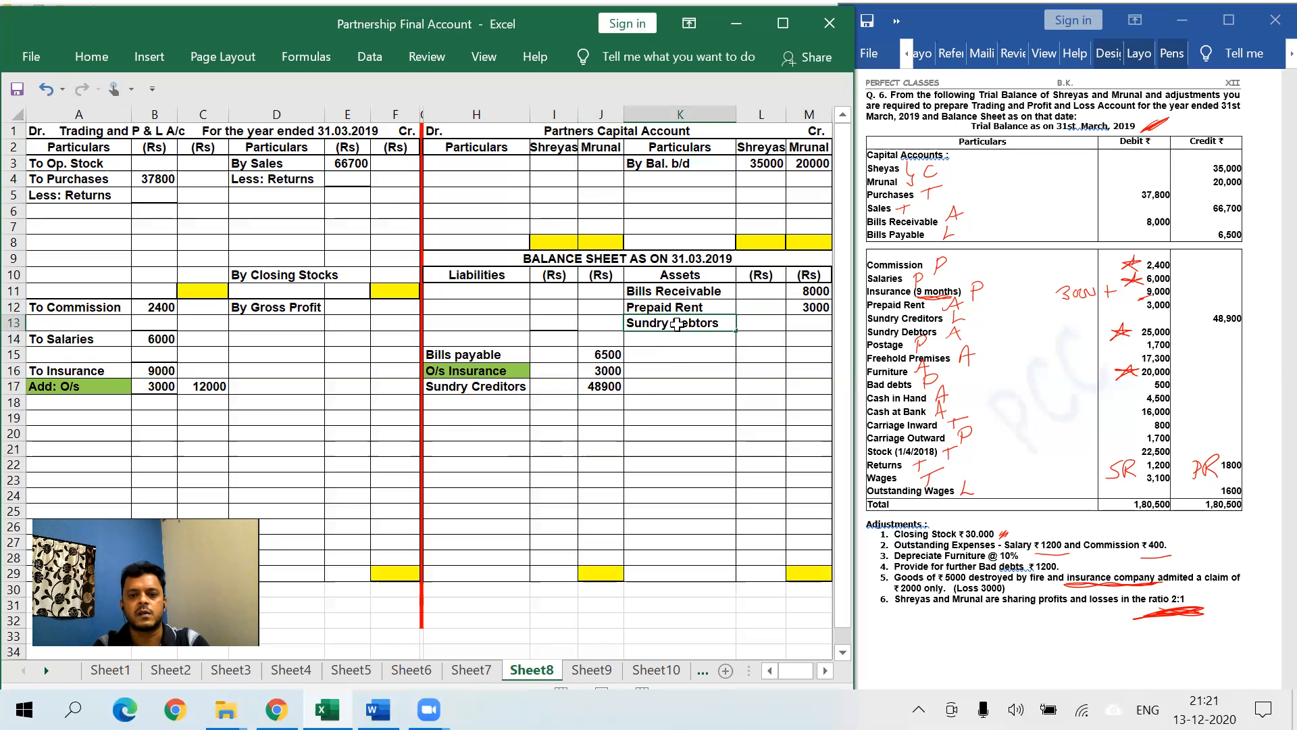
key(Tab)
text(2)
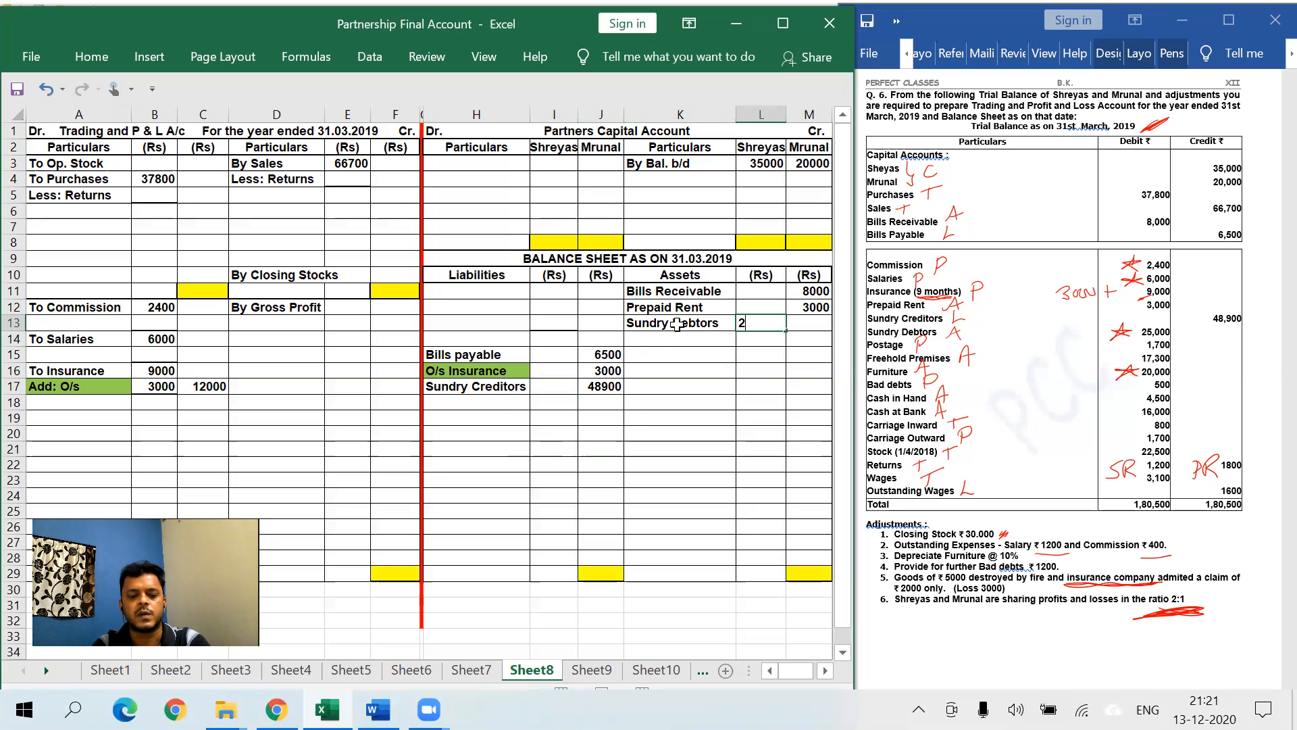
text(5000)
key(Return)
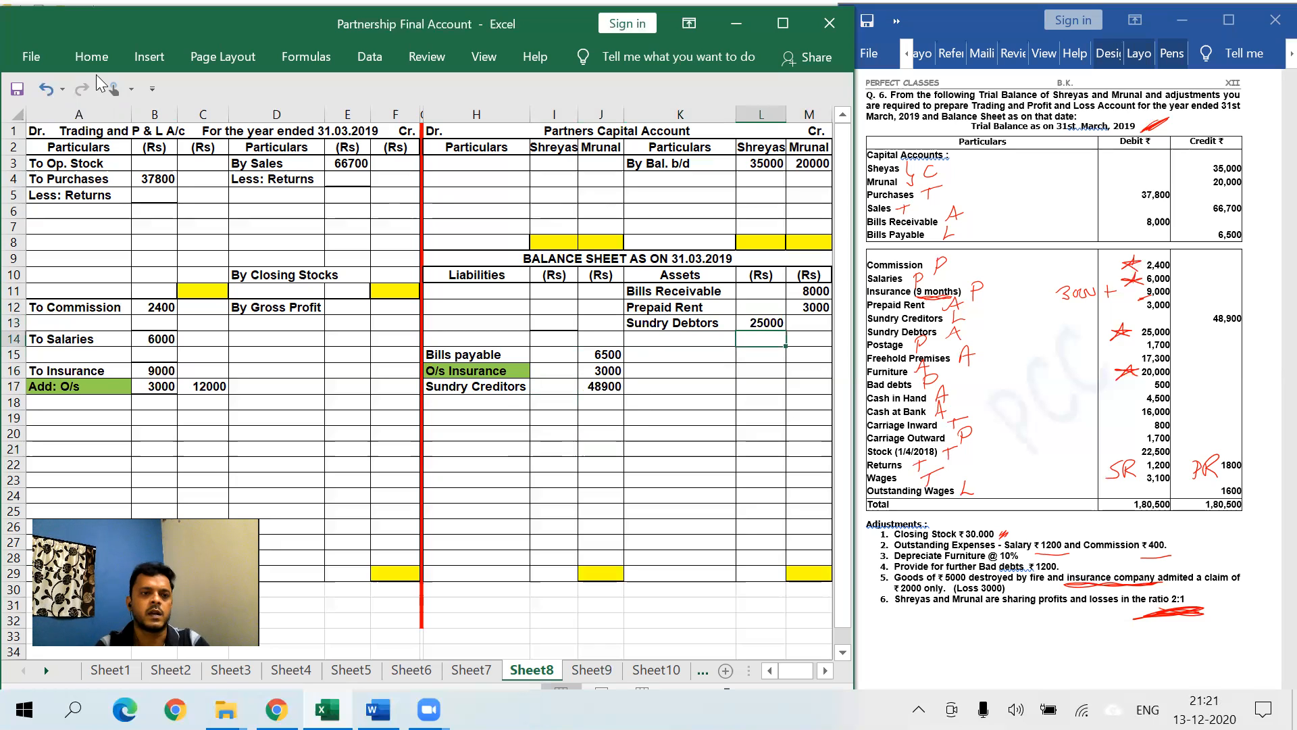
click(70, 53)
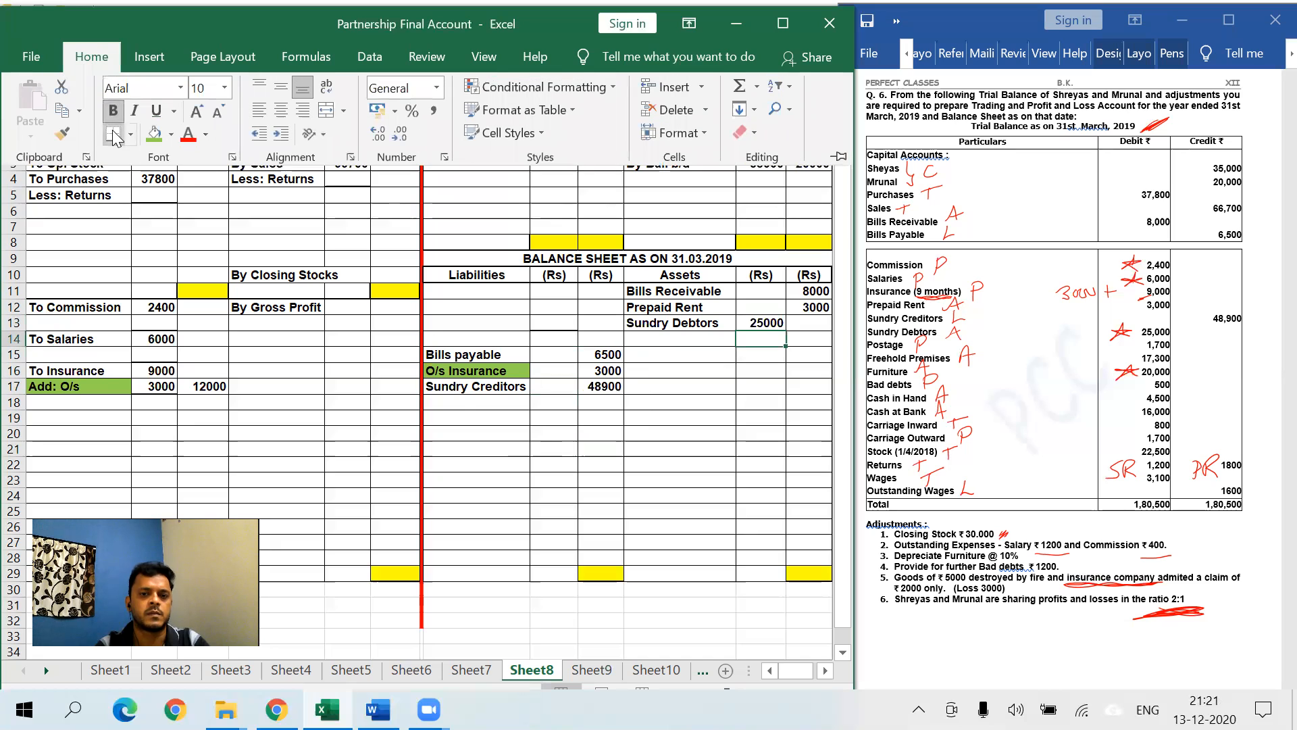
click(685, 390)
click(685, 391)
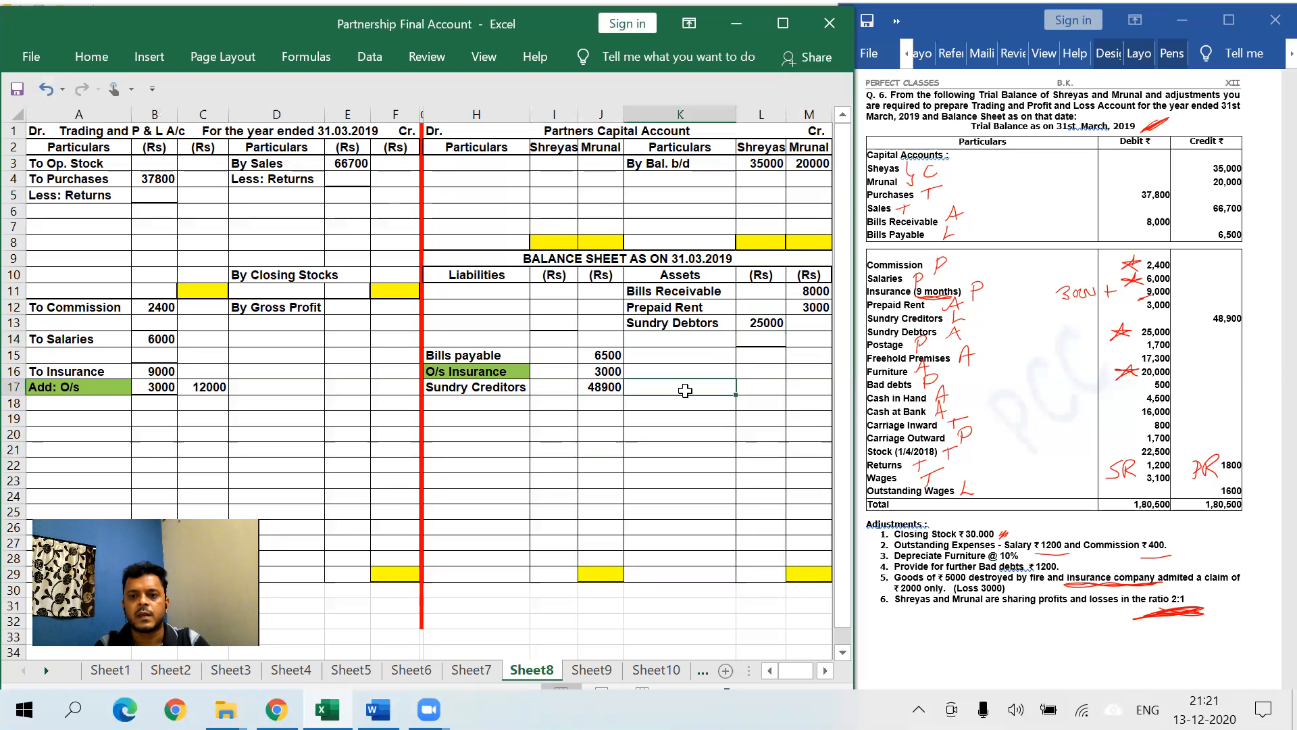
click(111, 408)
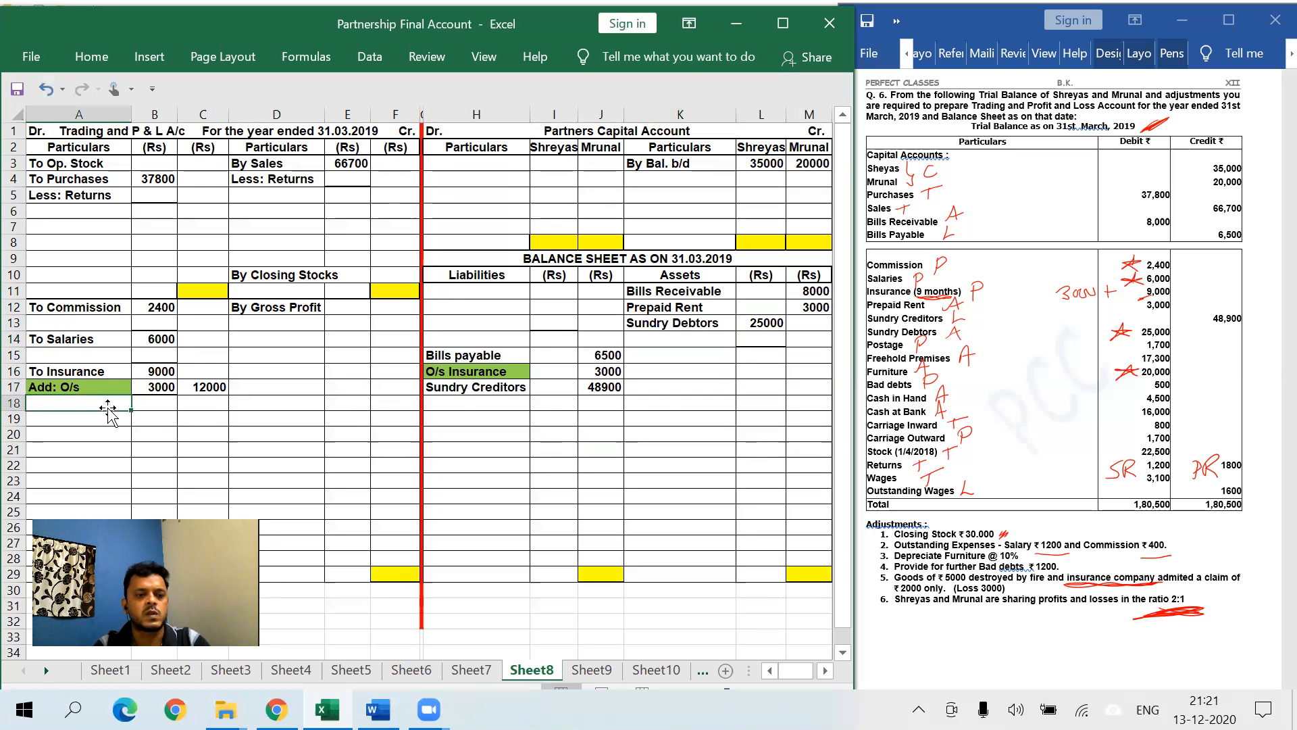
- Debit To Postage 1700 in row 18 of the P&L account
text(To Postage)
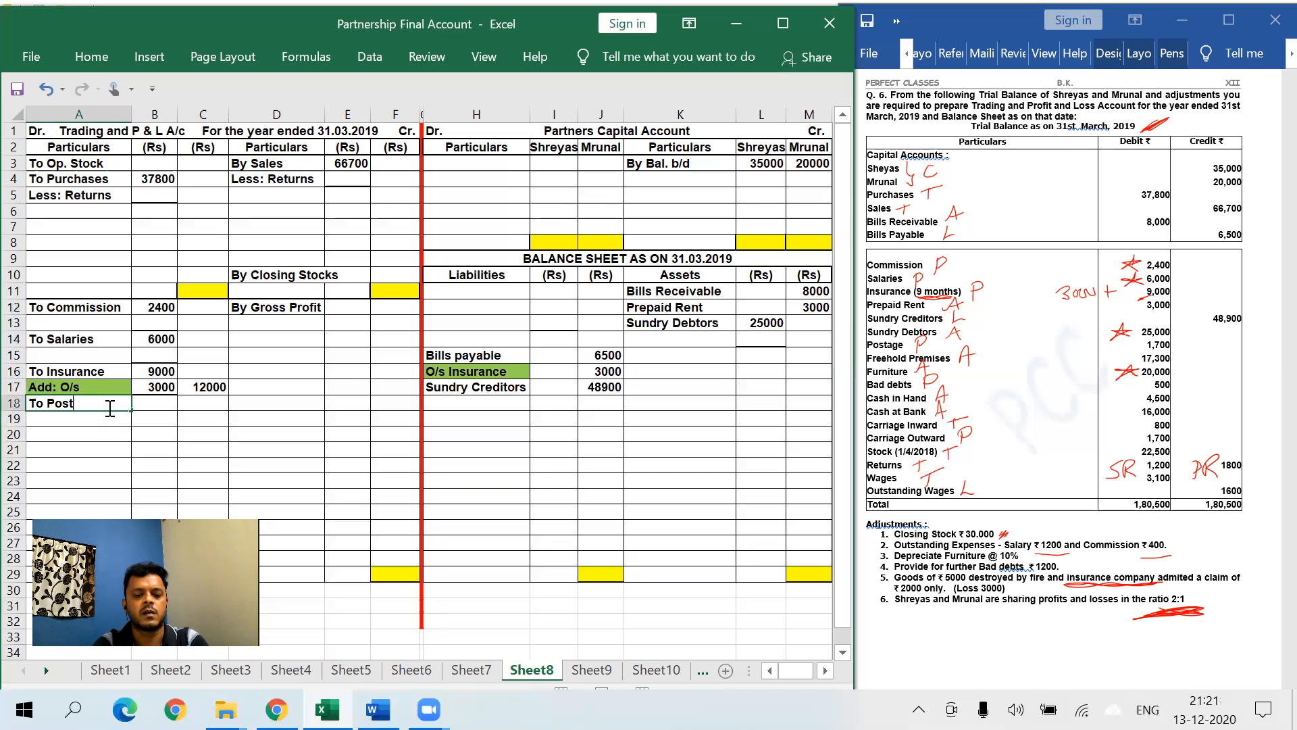
key(Tab)
key(Tab)
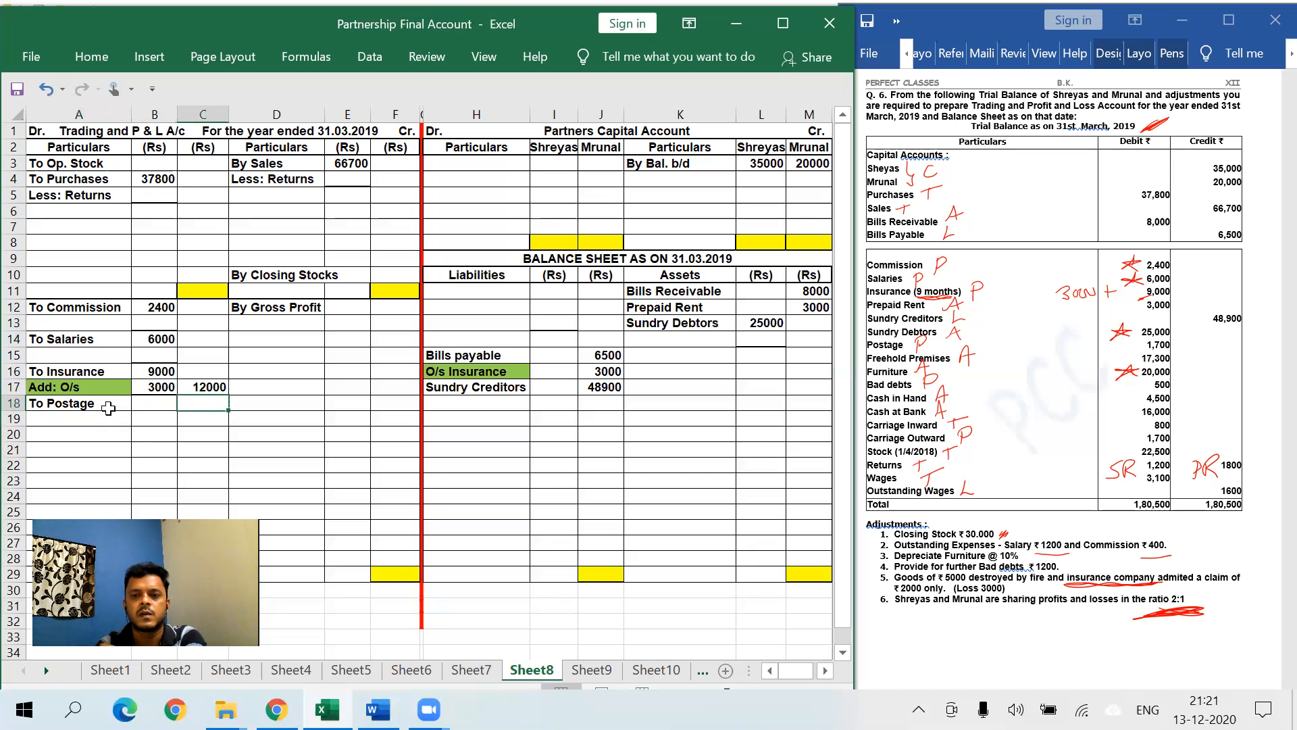
text(1700)
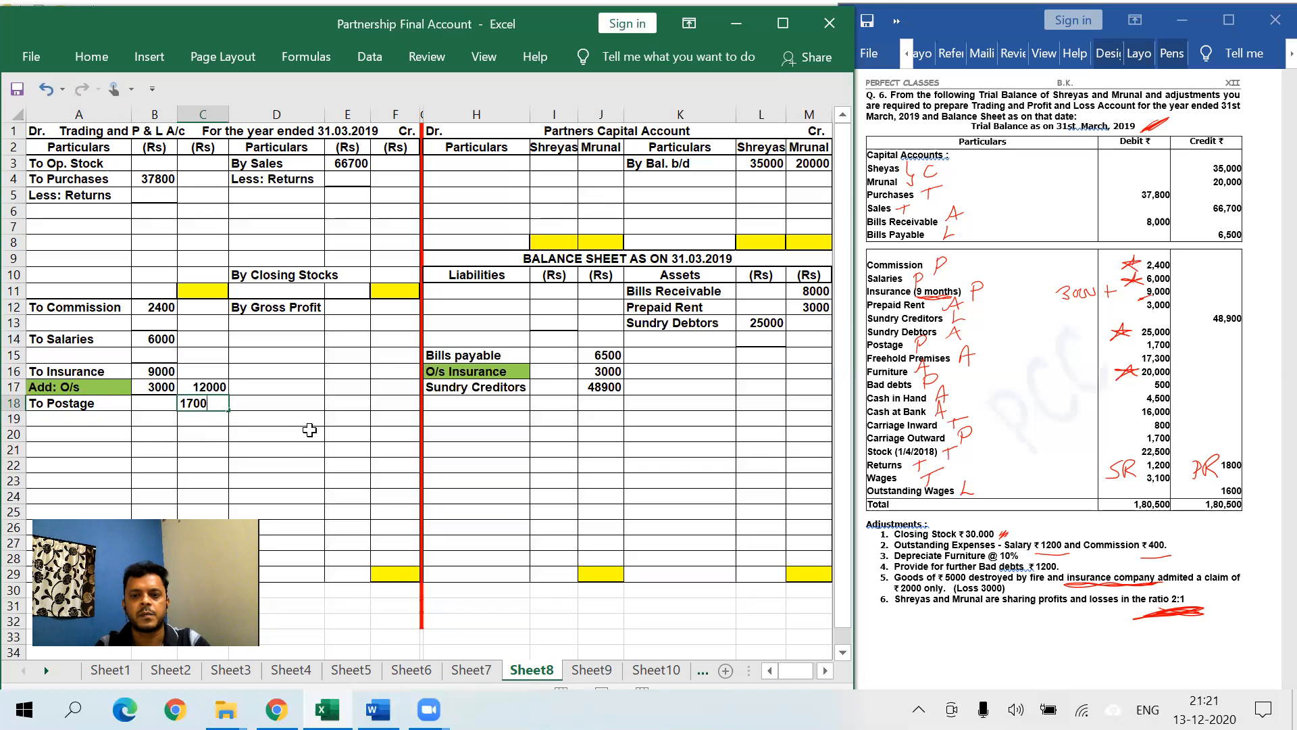
click(677, 359)
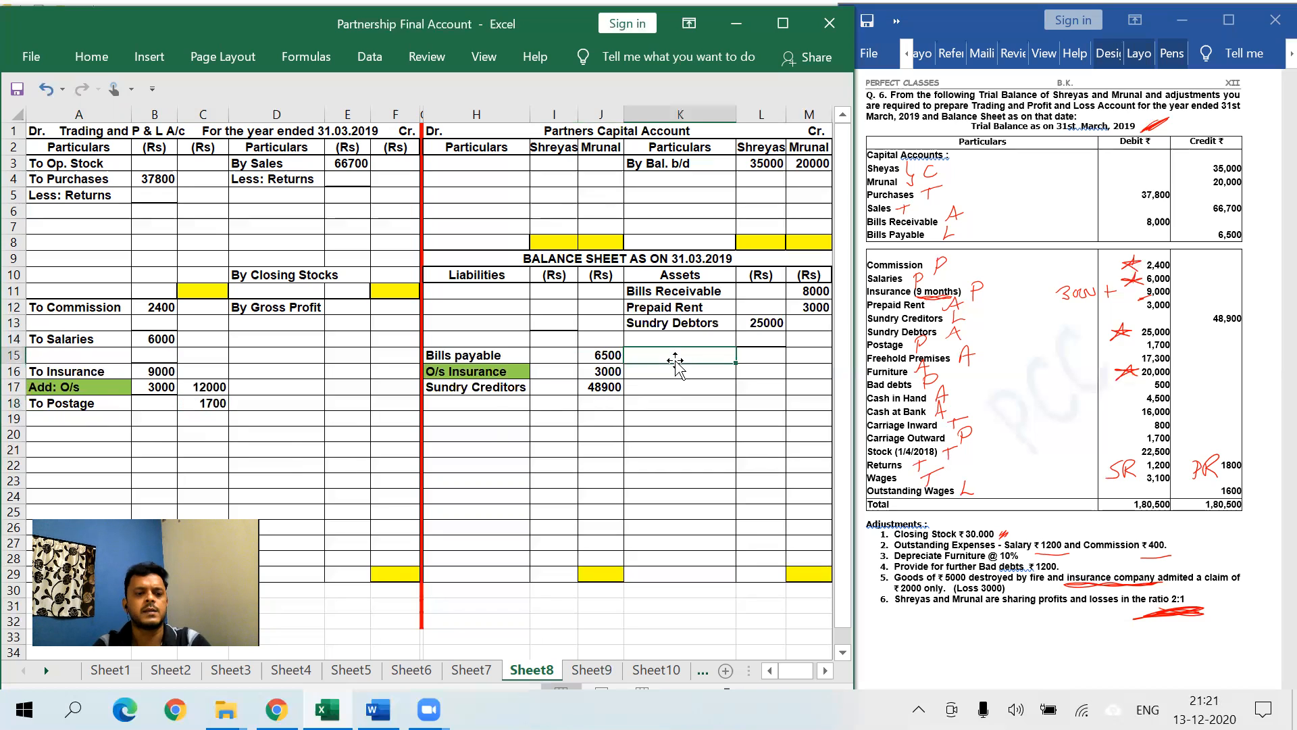
- List Freehold Premises 17300 and Furniture 20000 as balance sheet assets
text(Freehol)
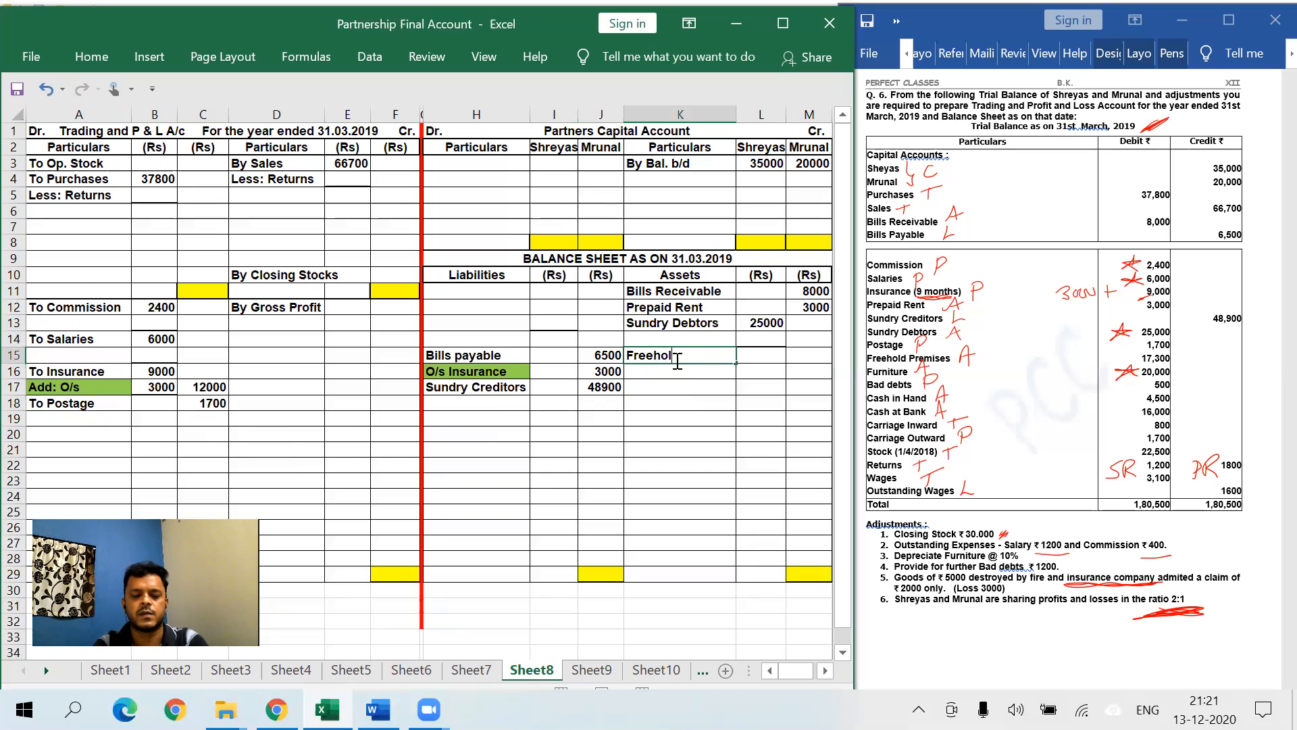
text(d Premises)
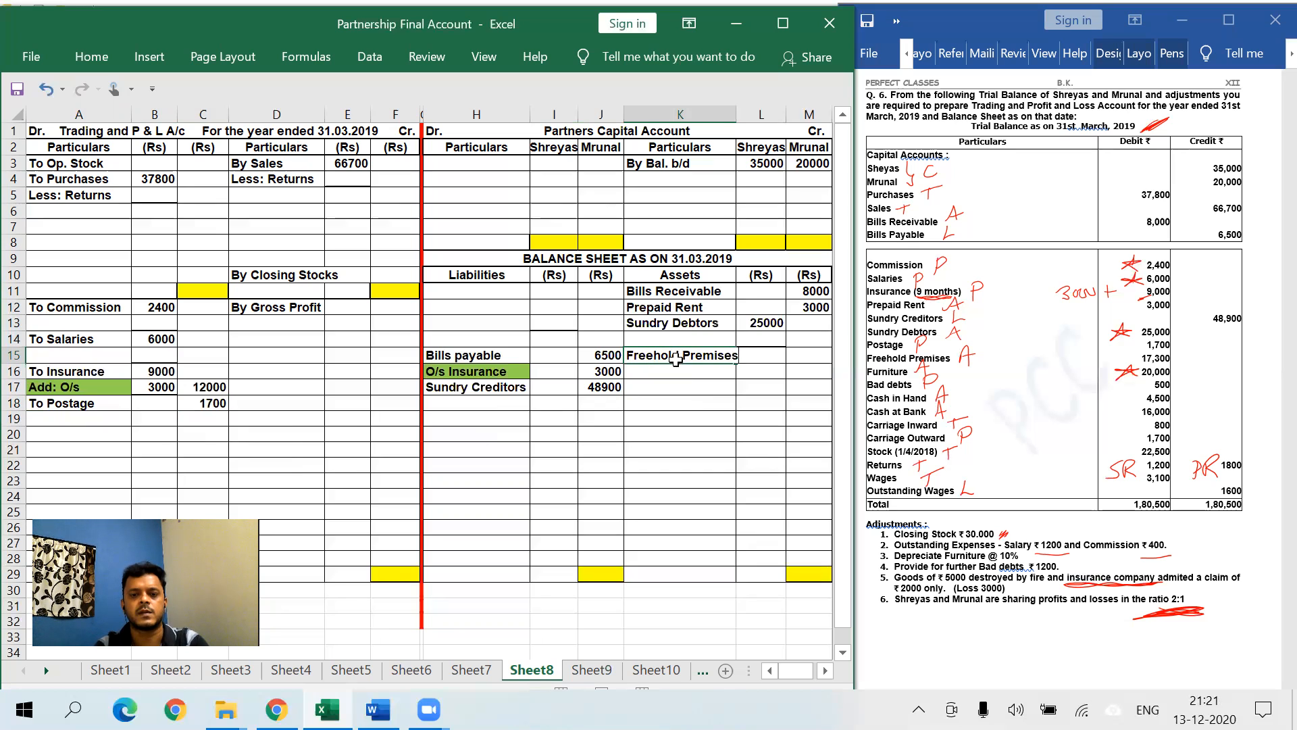
key(Tab)
key(Tab)
text(1)
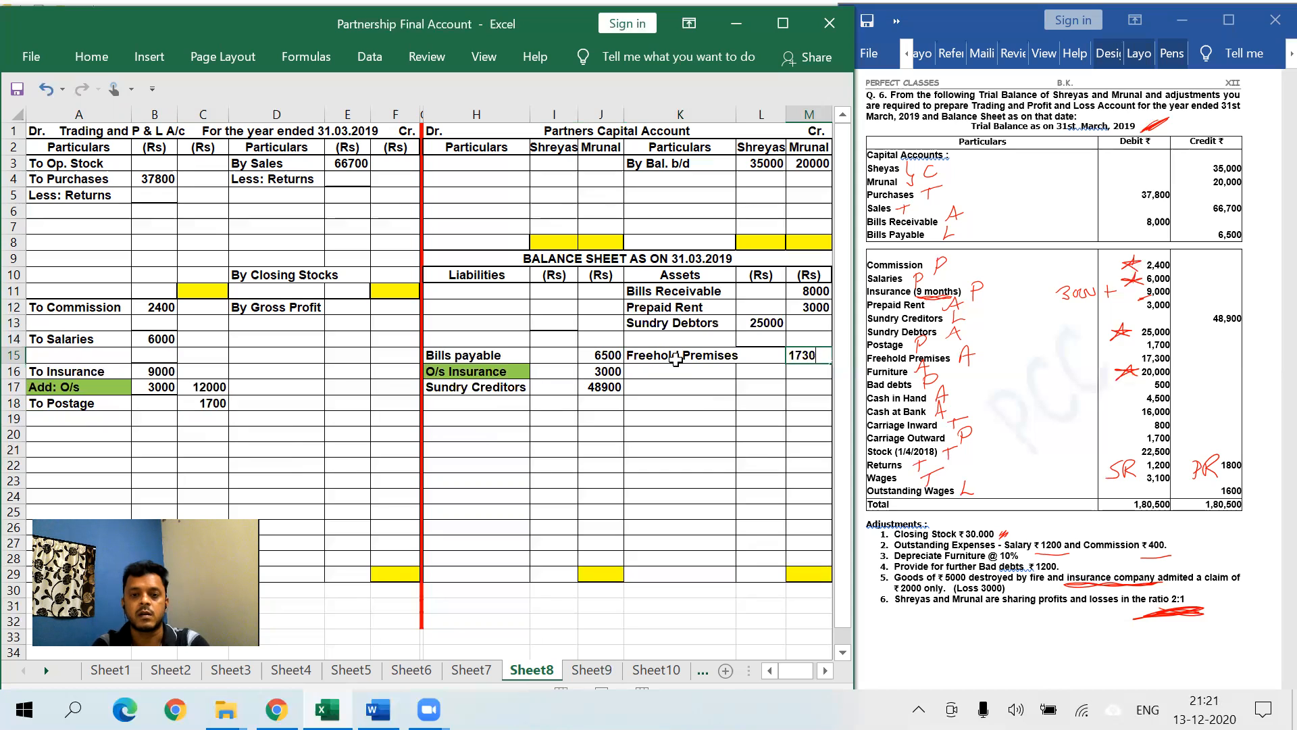
click(702, 398)
click(668, 370)
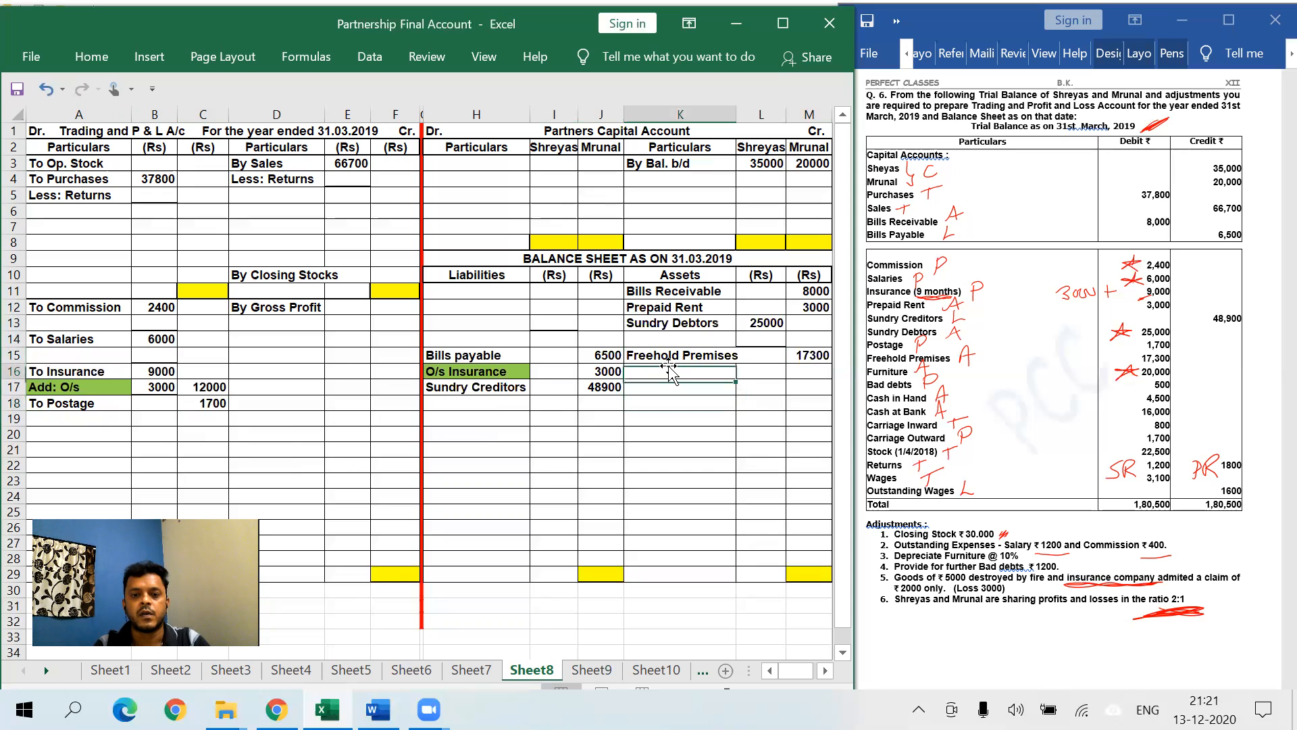
text(Furniture)
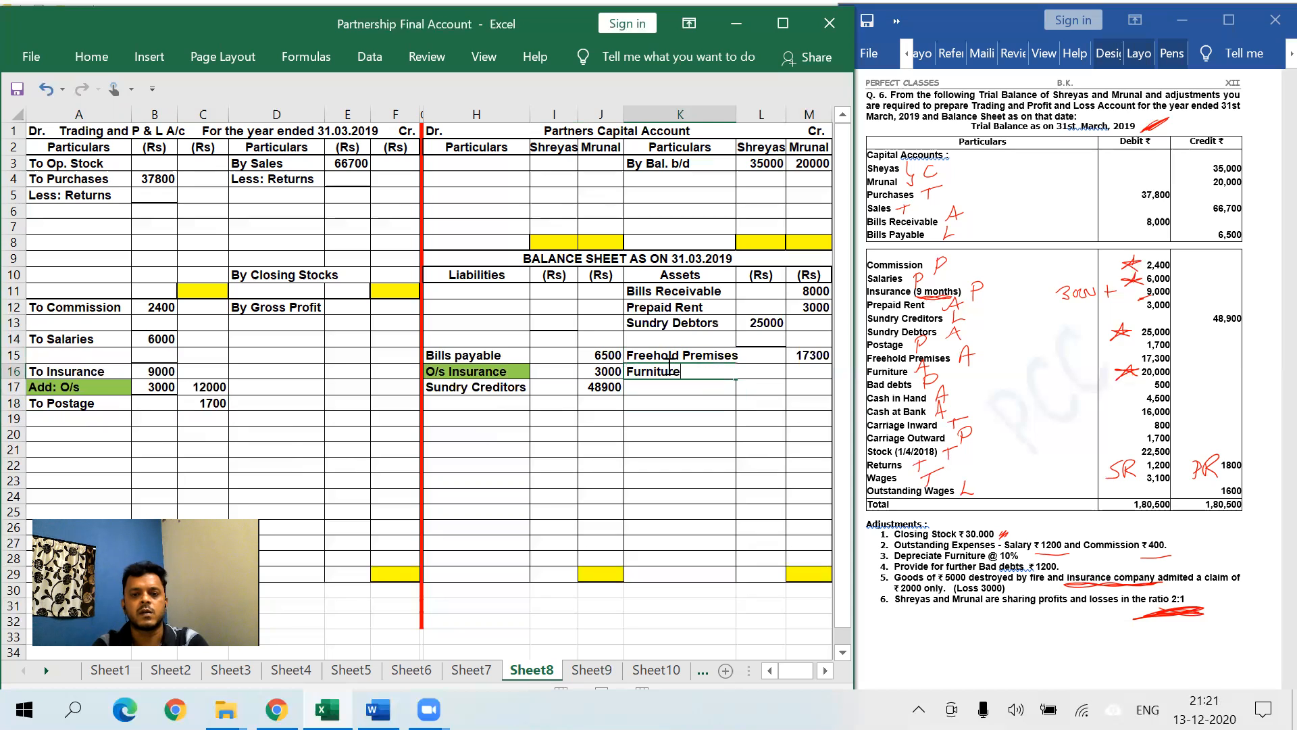
key(Tab)
text(20000)
click(746, 389)
- Debit To Bad Debts 500 in row 19 of the P&L account
click(92, 57)
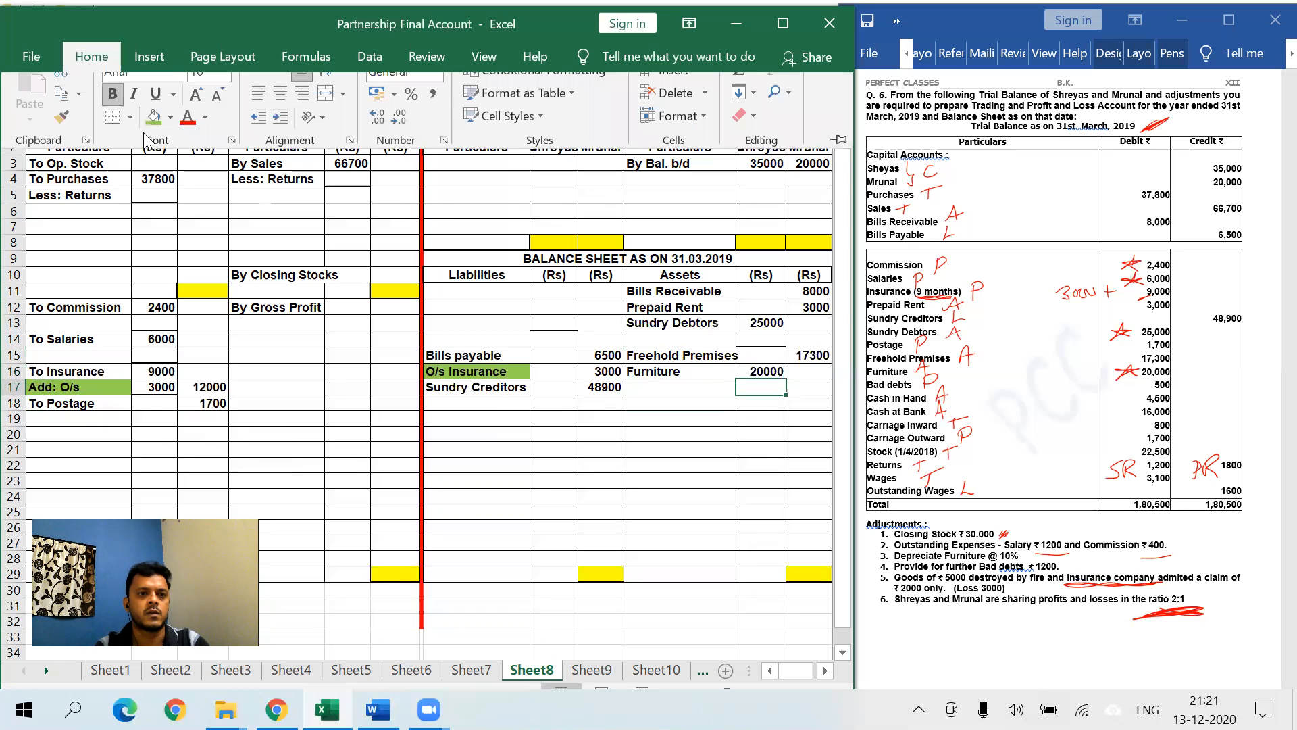
click(603, 459)
click(108, 420)
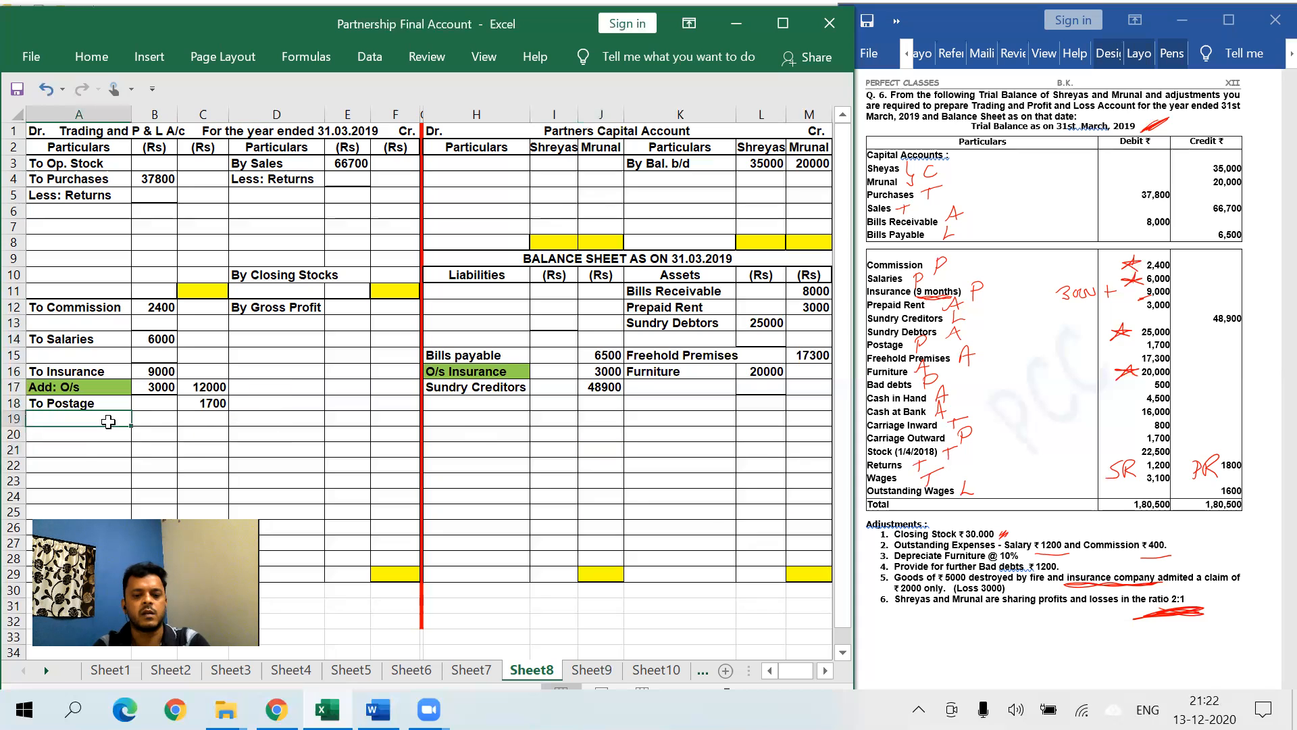
text(To Bad De)
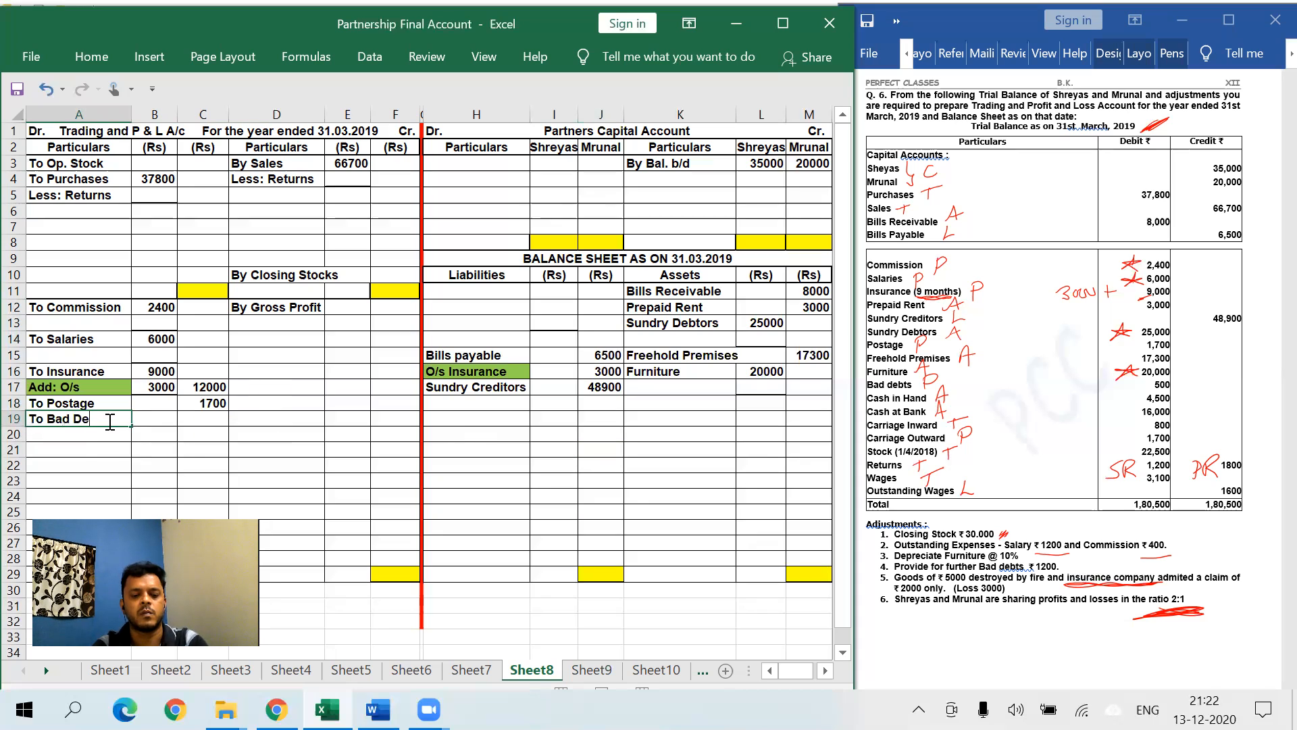
text(bt)
key(Tab)
key(Tab)
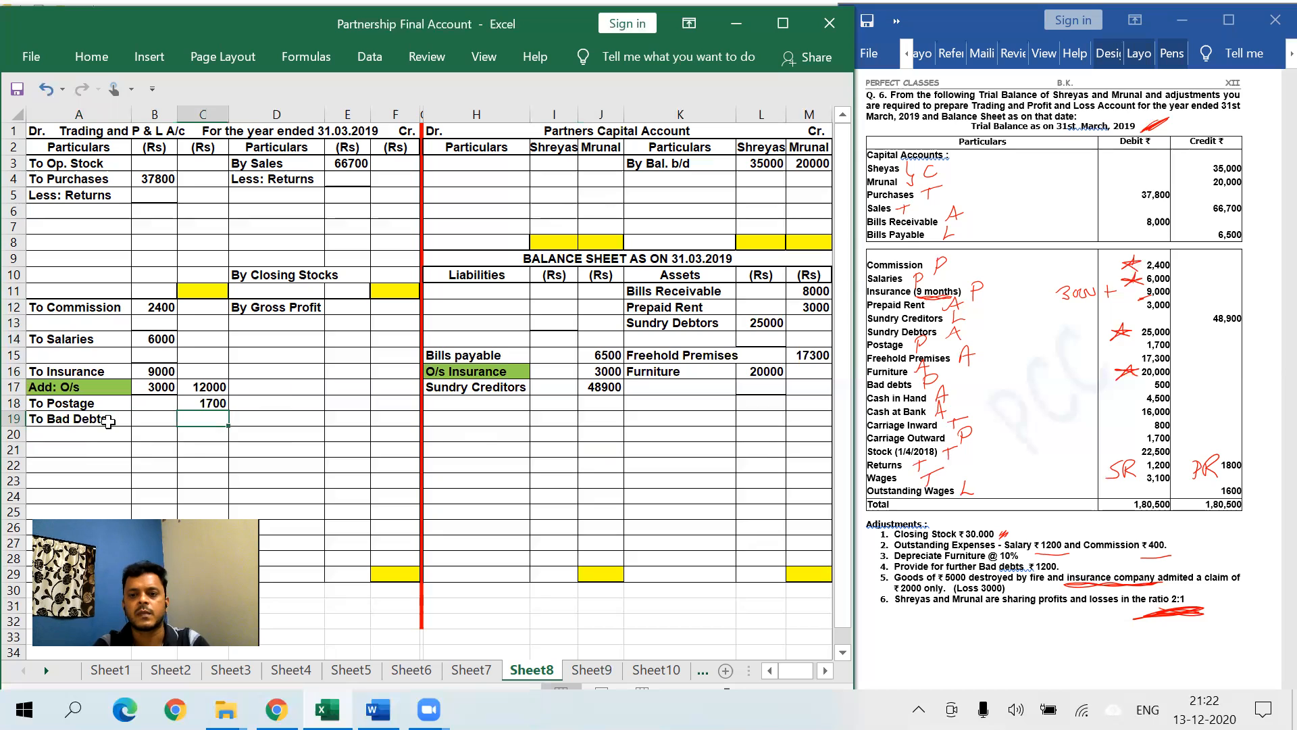
text(500)
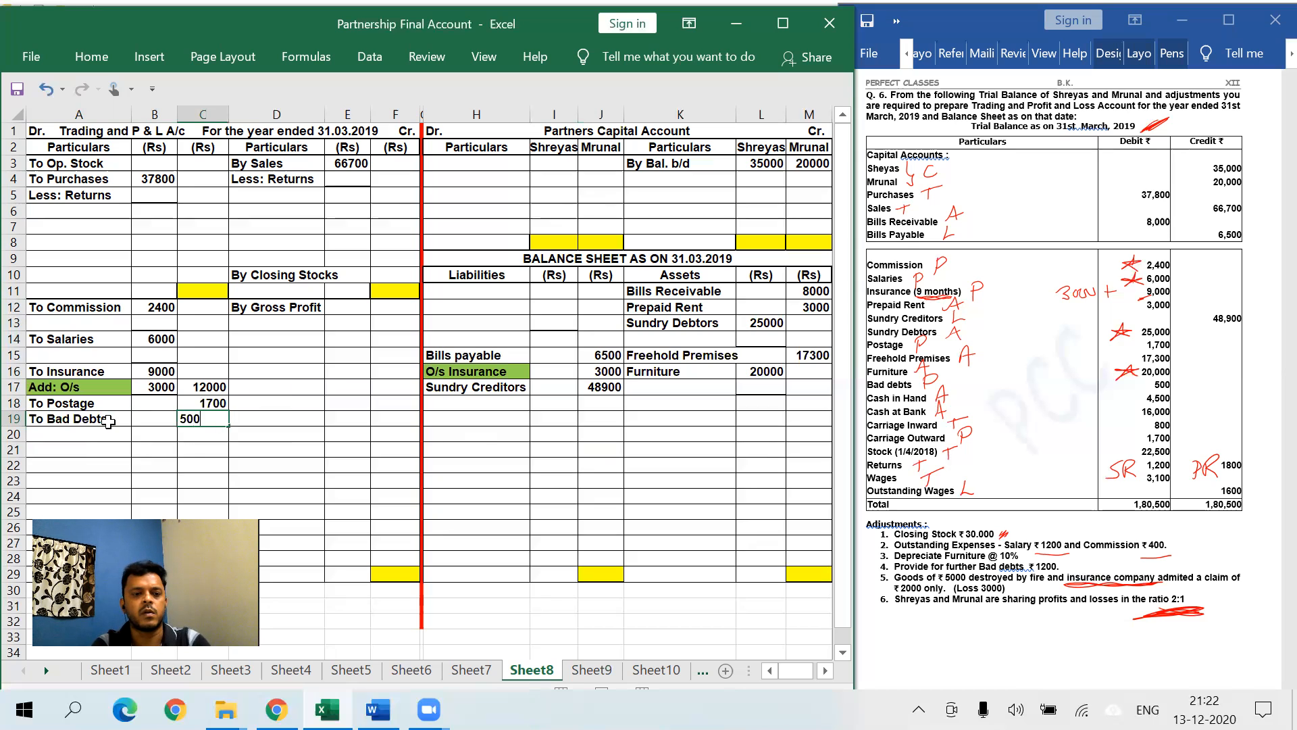
click(138, 437)
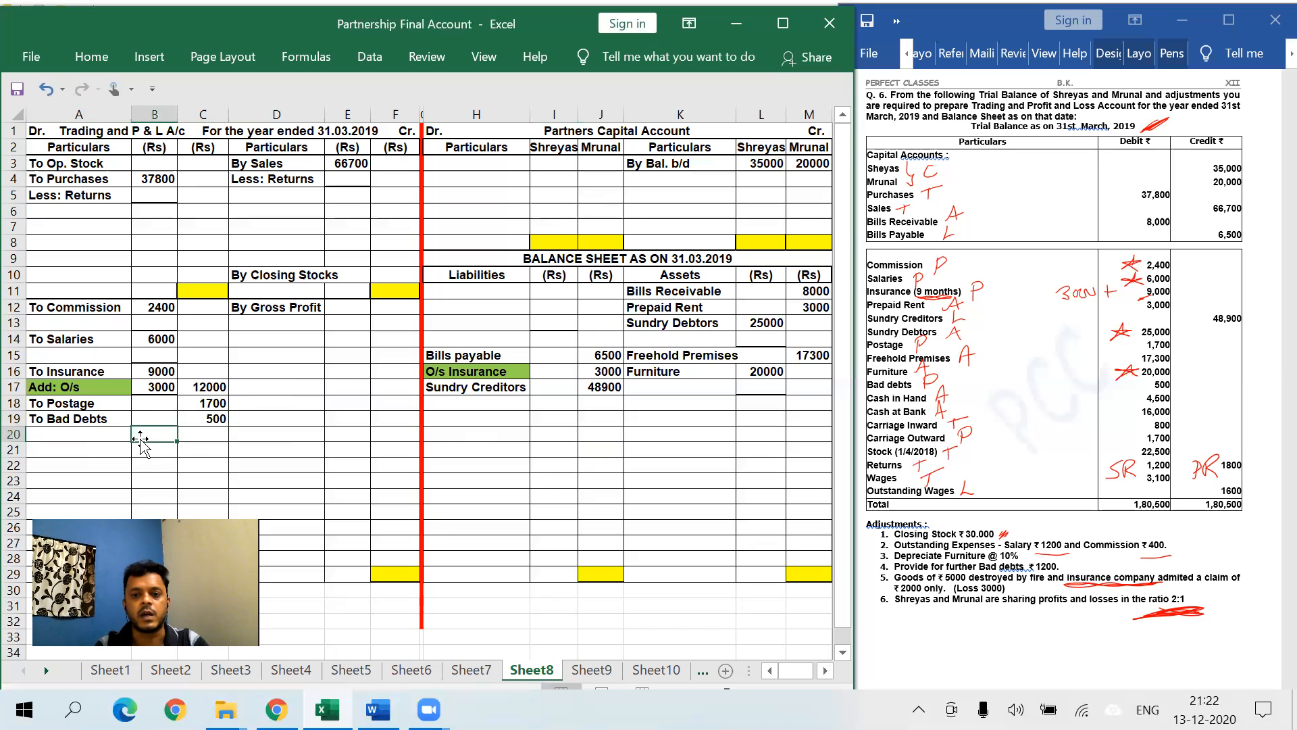
- Enter Cash in hand 4500 and Cash at Bank 16000 in rows 18-19 of the assets side
click(687, 405)
text(Cash I)
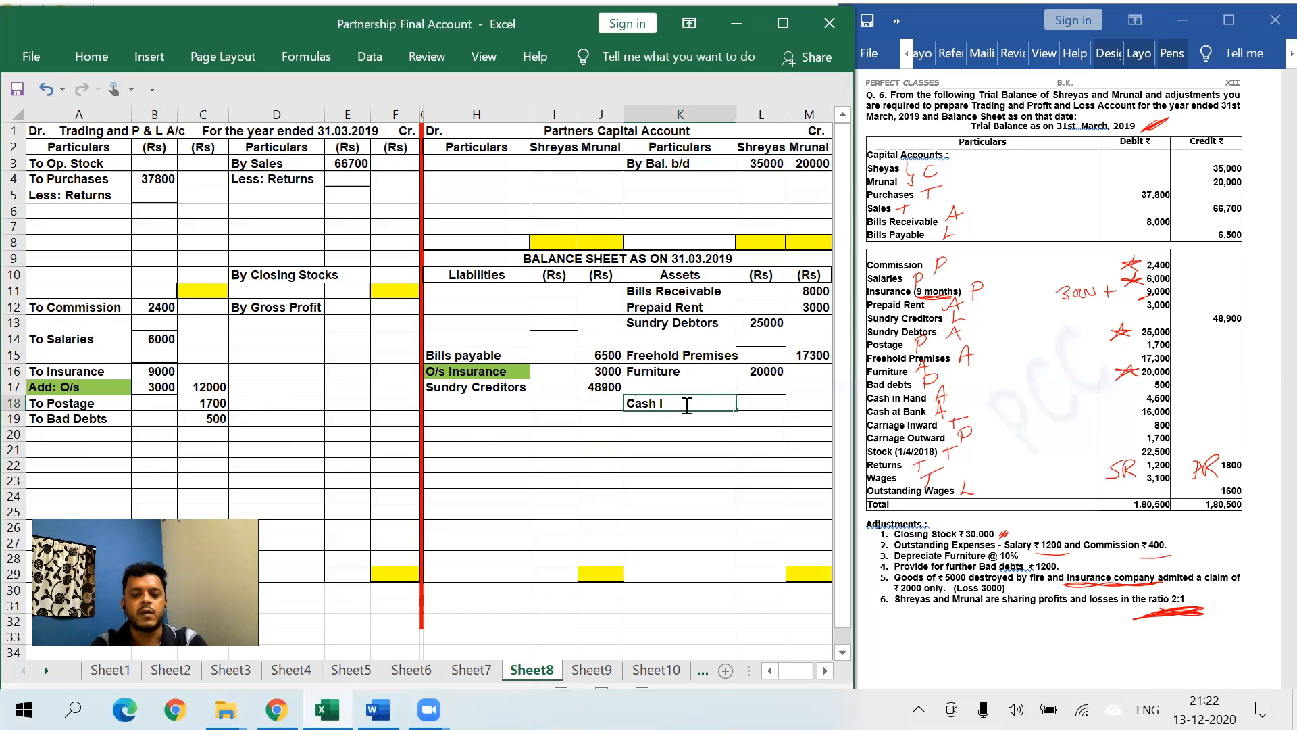
text(in hand)
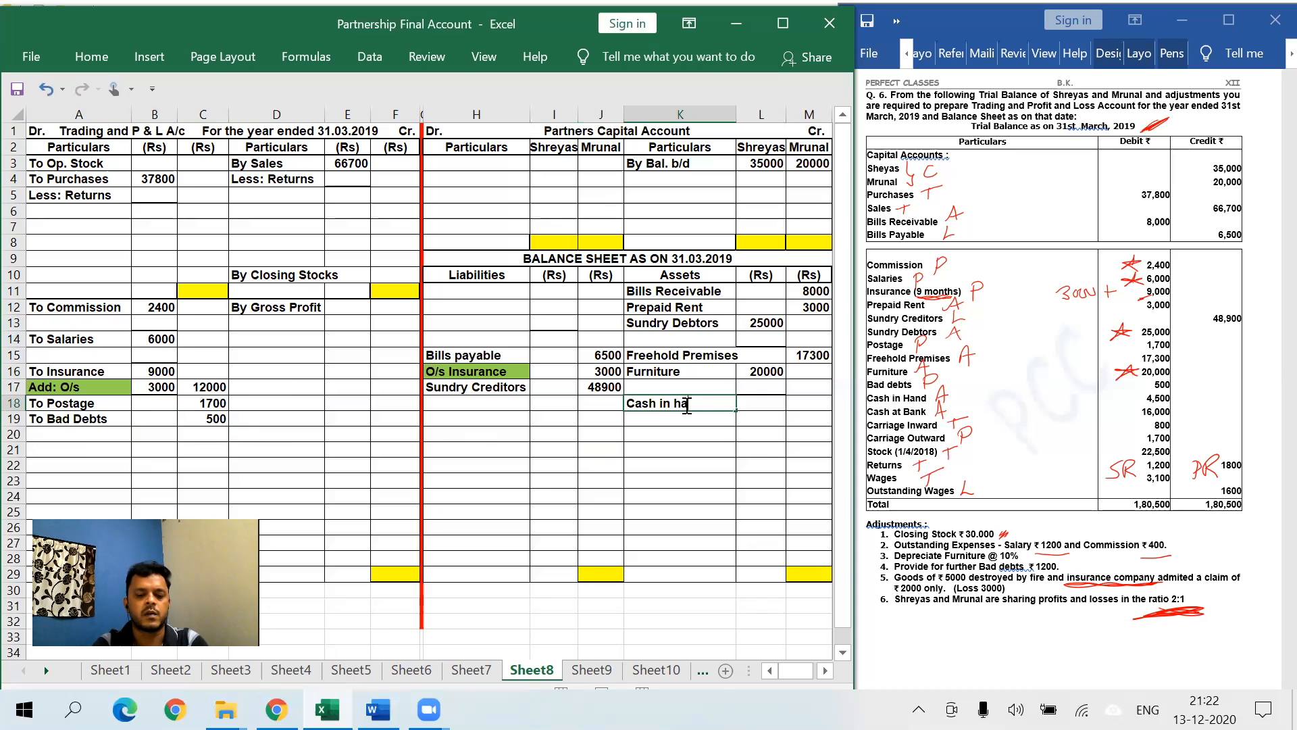
key(Return)
text(Cash )
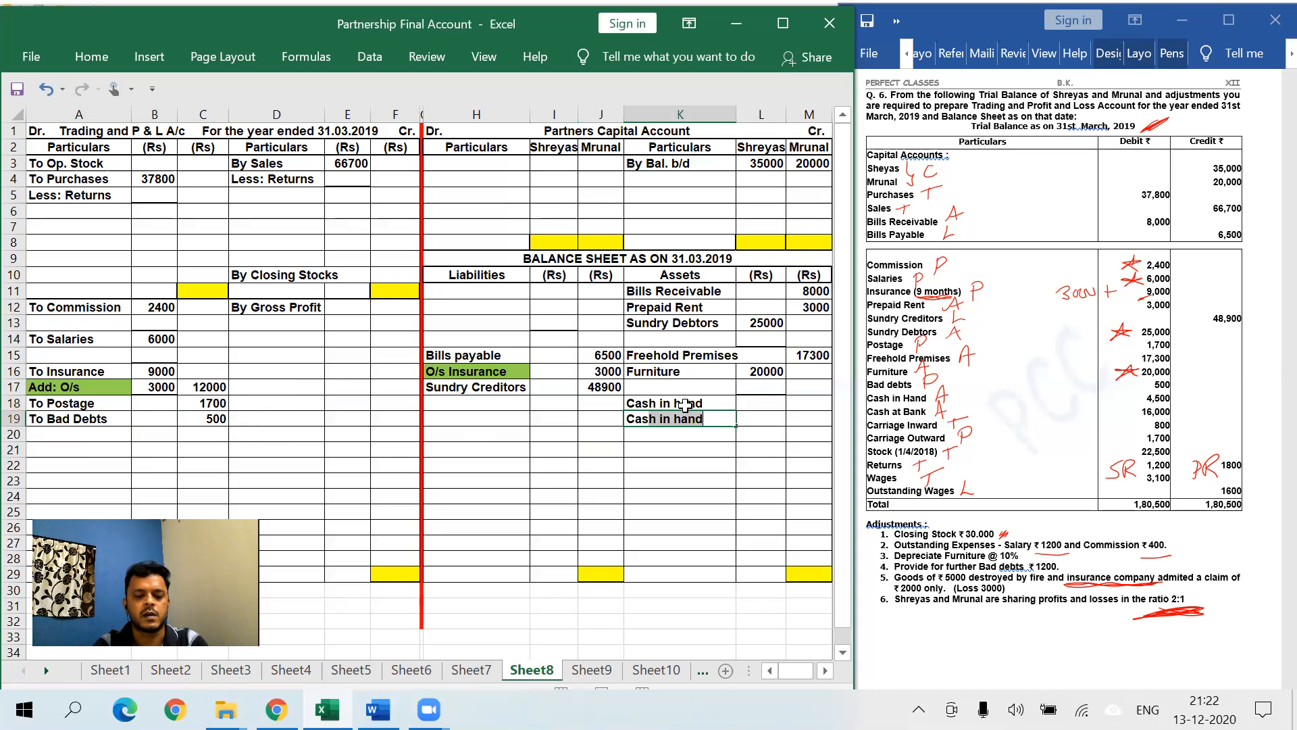
text(at Bank)
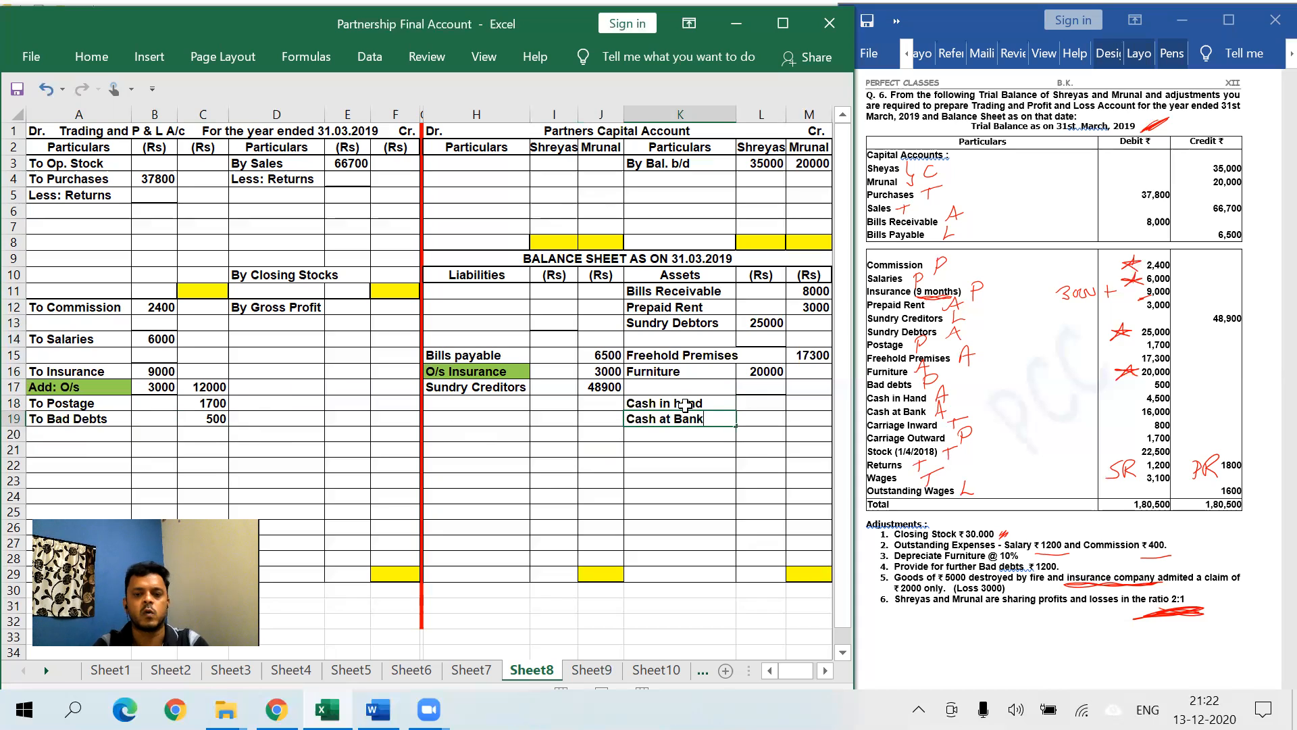
click(800, 406)
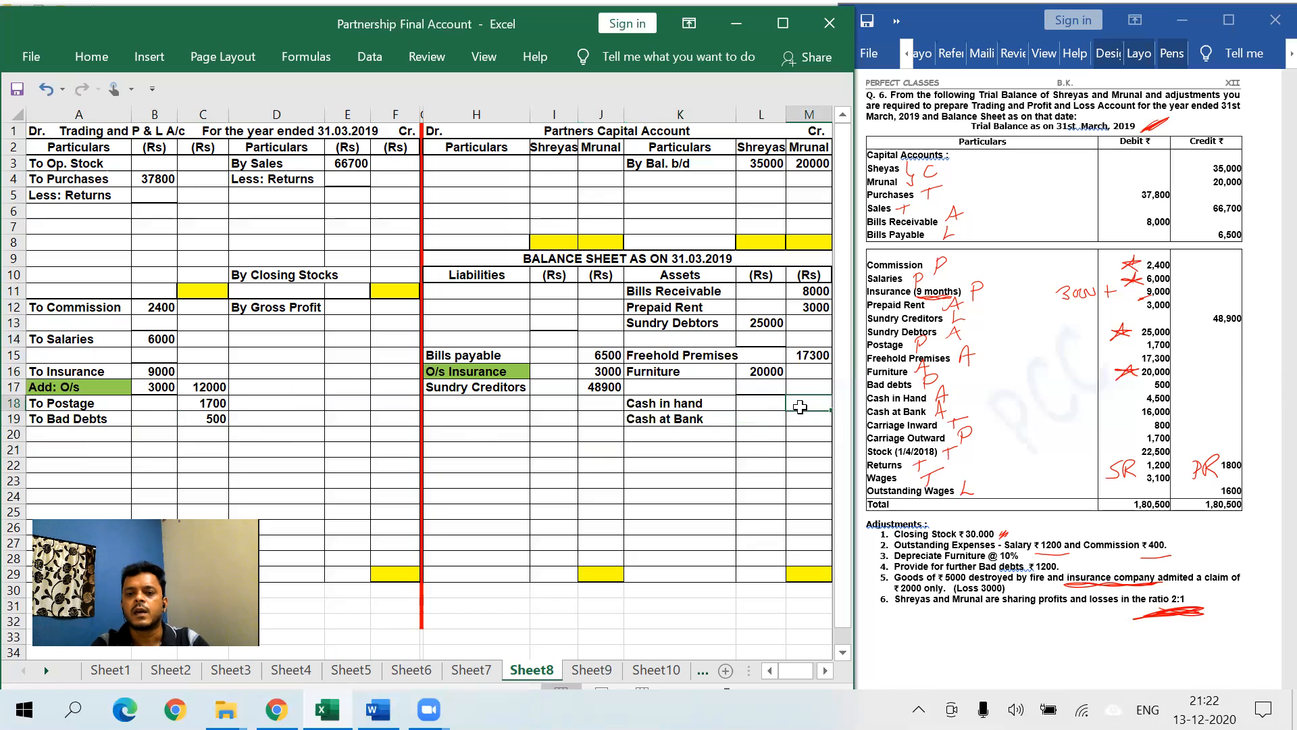
text(4500)
key(Return)
text(16000)
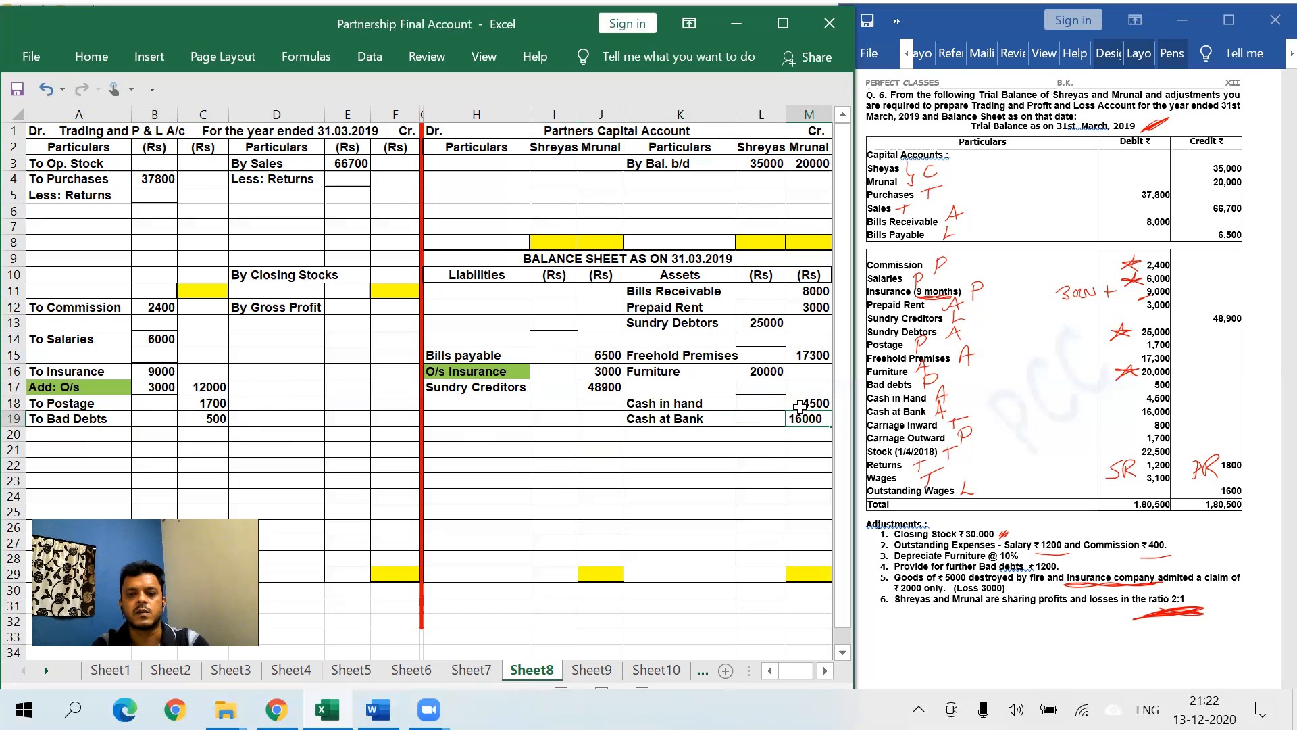
key(Return)
click(734, 465)
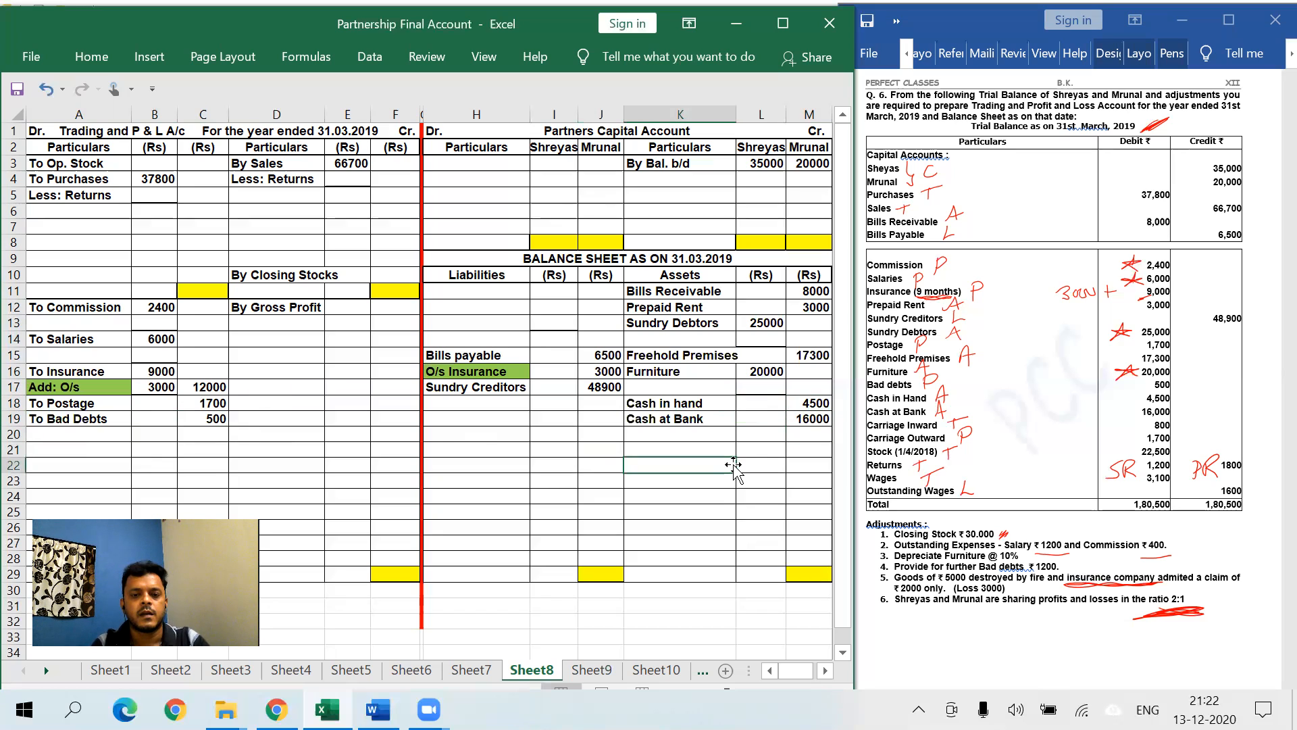
- Debit To Carriage inward 800 in row 6 of the trading account
click(111, 211)
text(To Carriage inward)
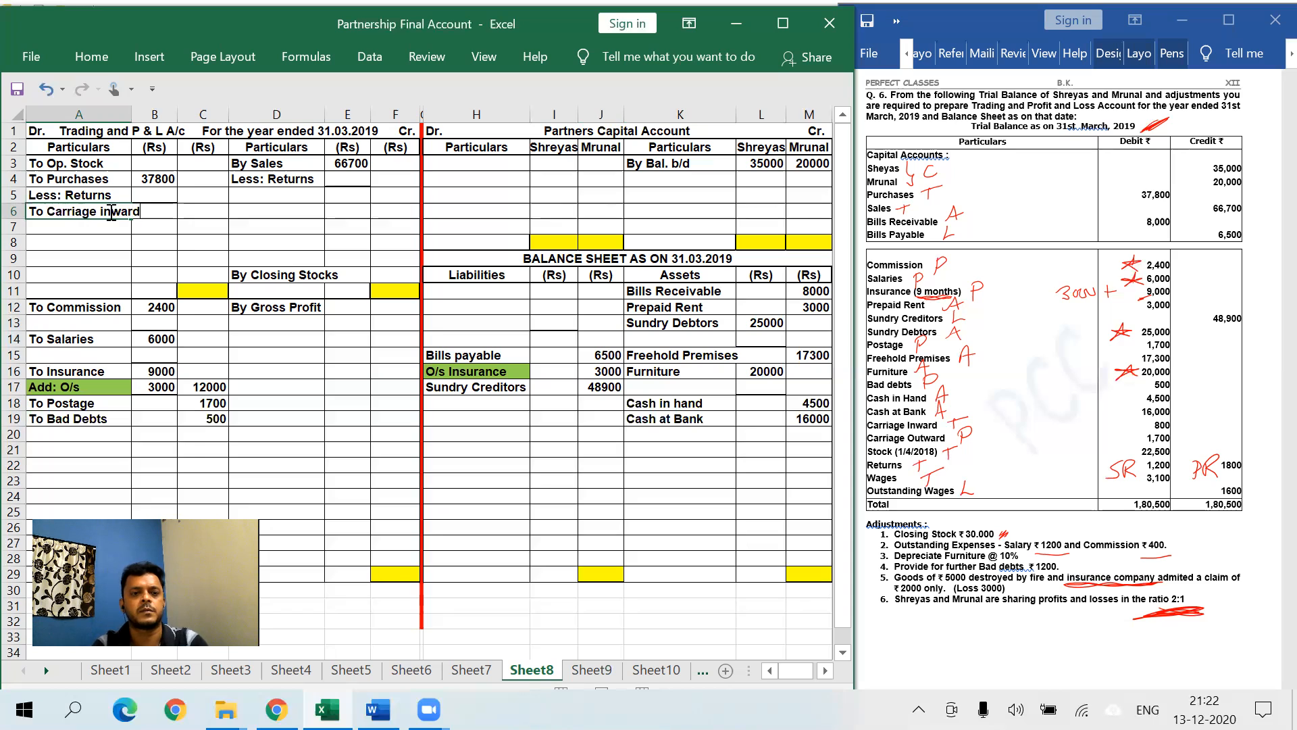
key(Tab)
key(Tab)
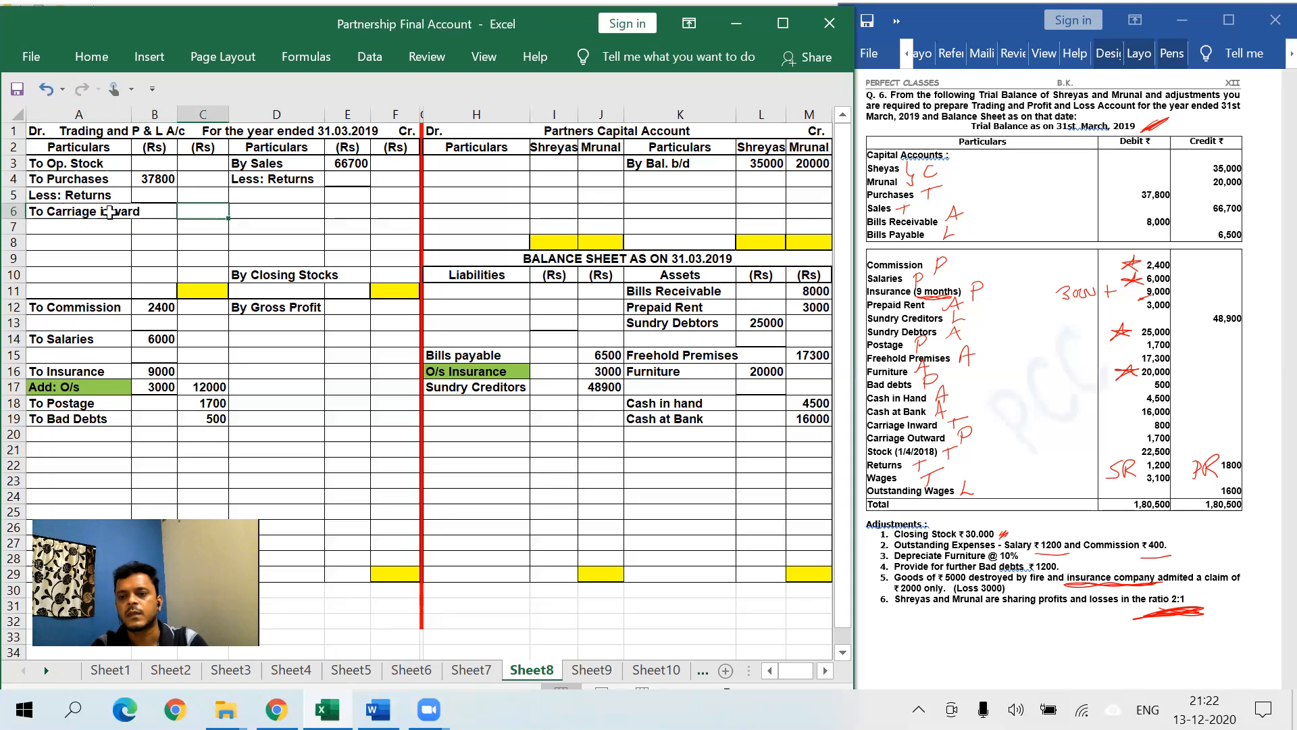
text(800)
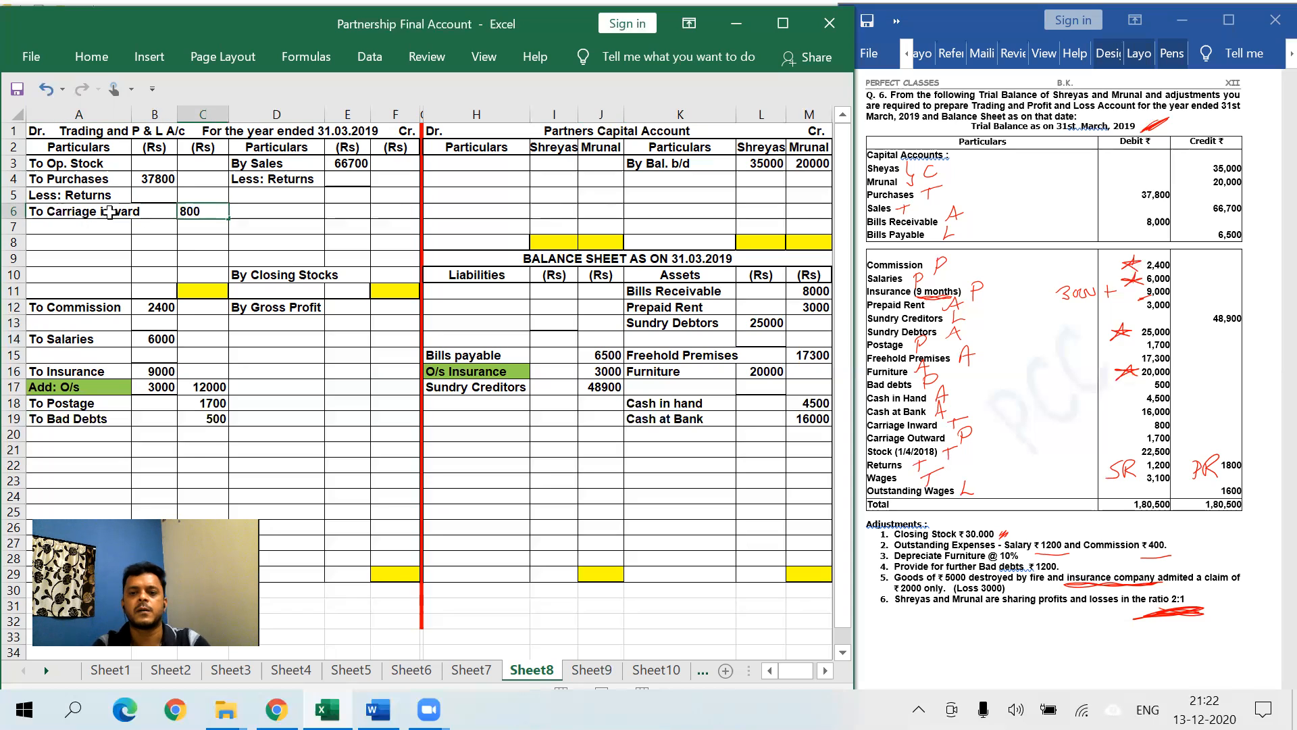
- Debit To Carriage outward 1700 in row 20 of the P&L account
click(77, 434)
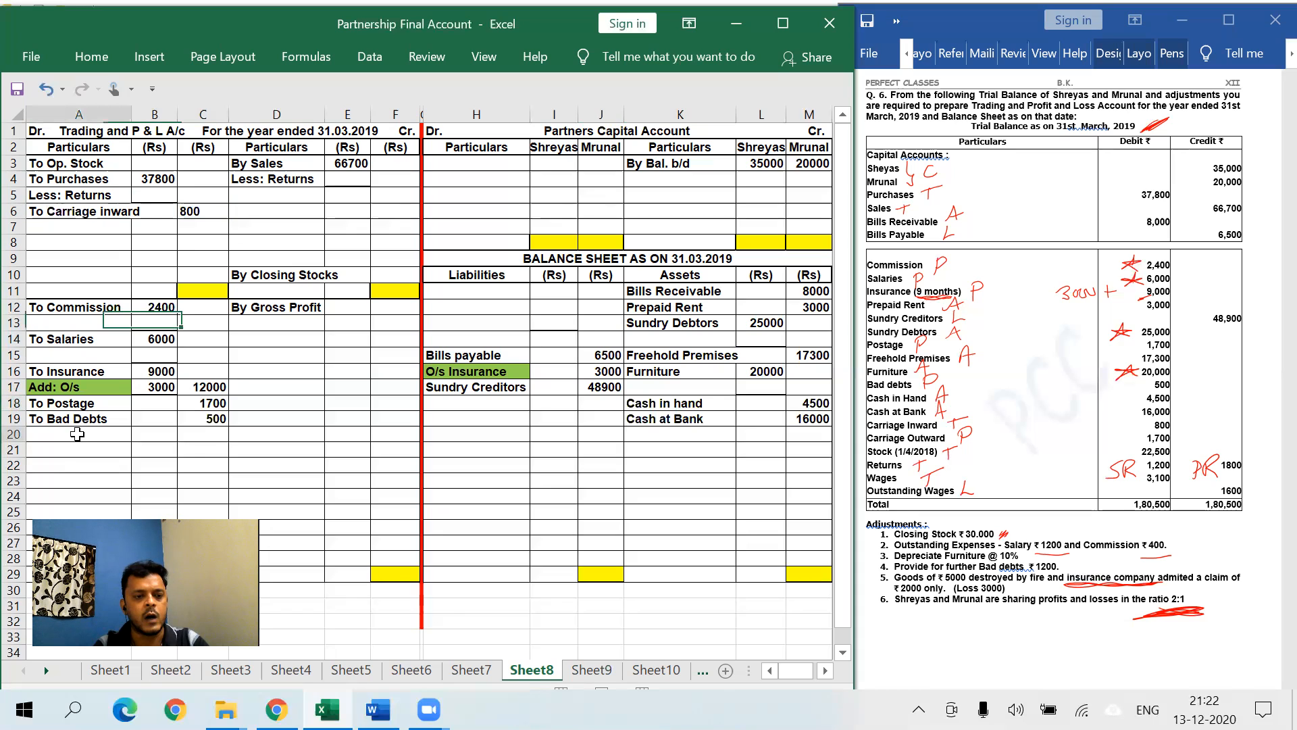
text(To Ca)
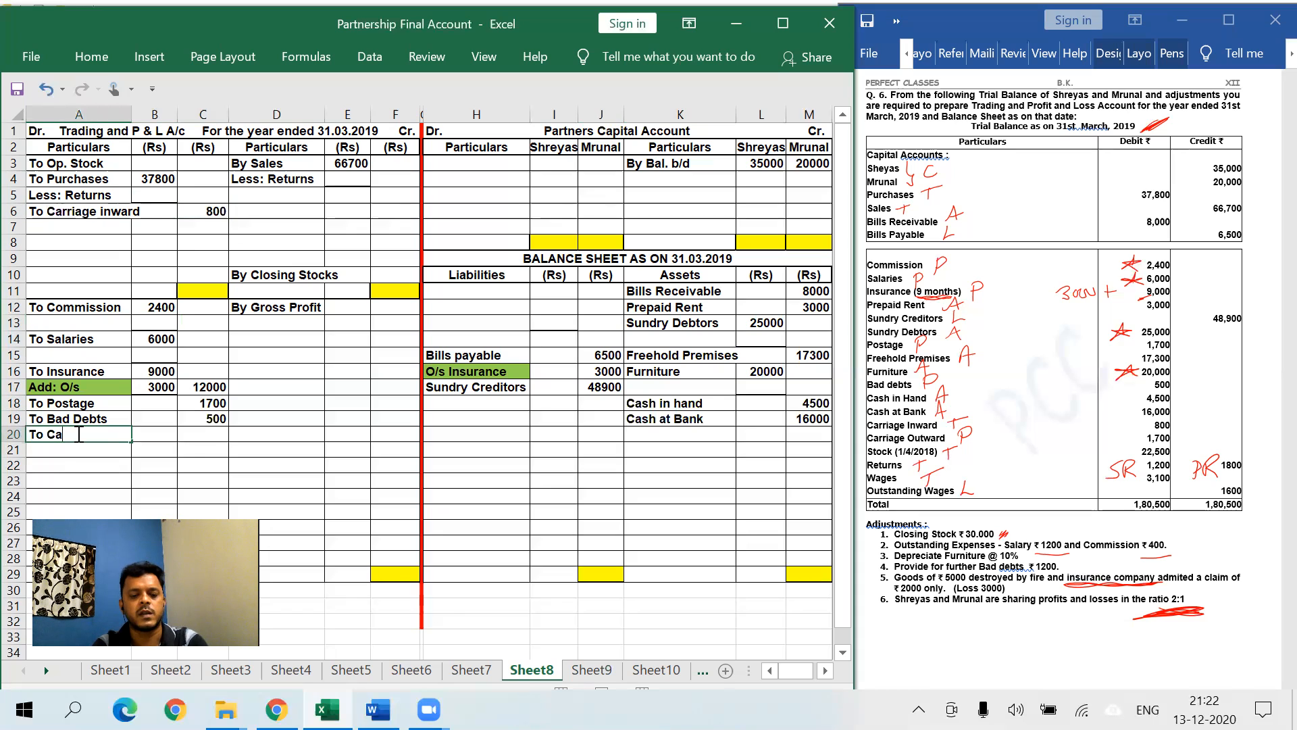
text(rriage out)
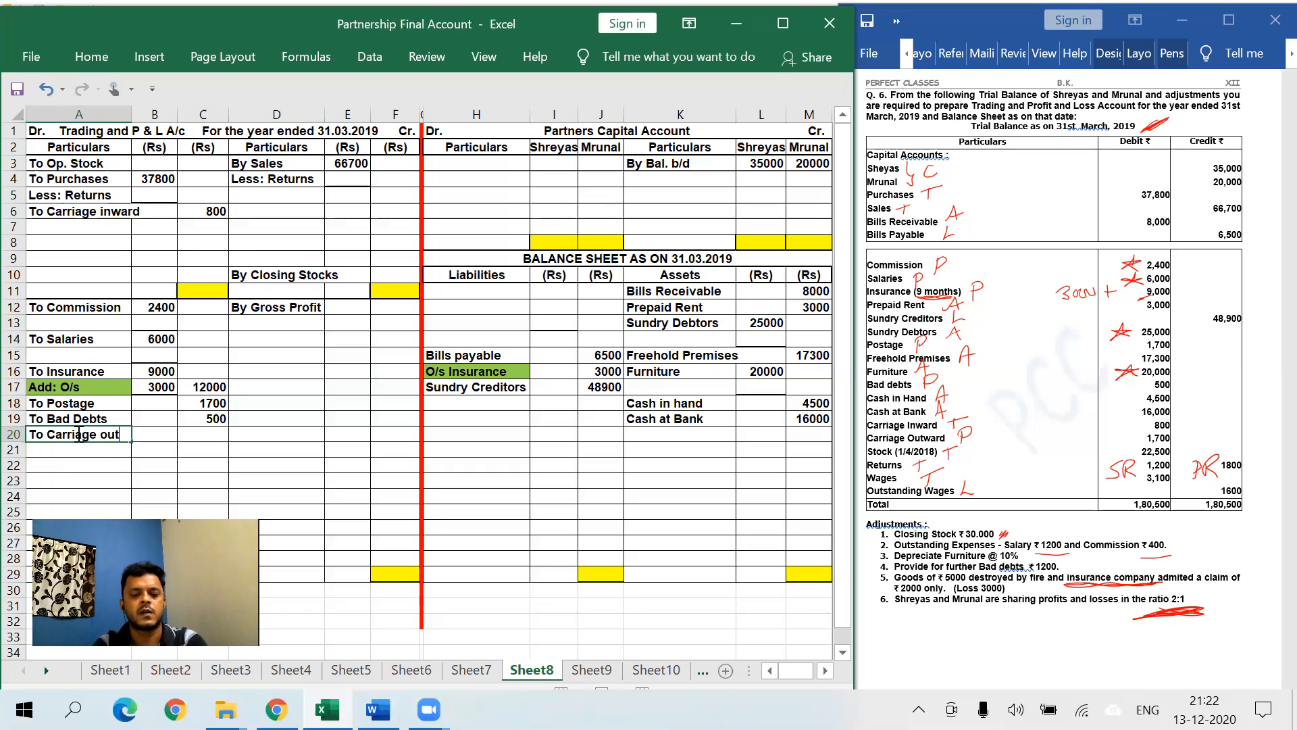
text(ward)
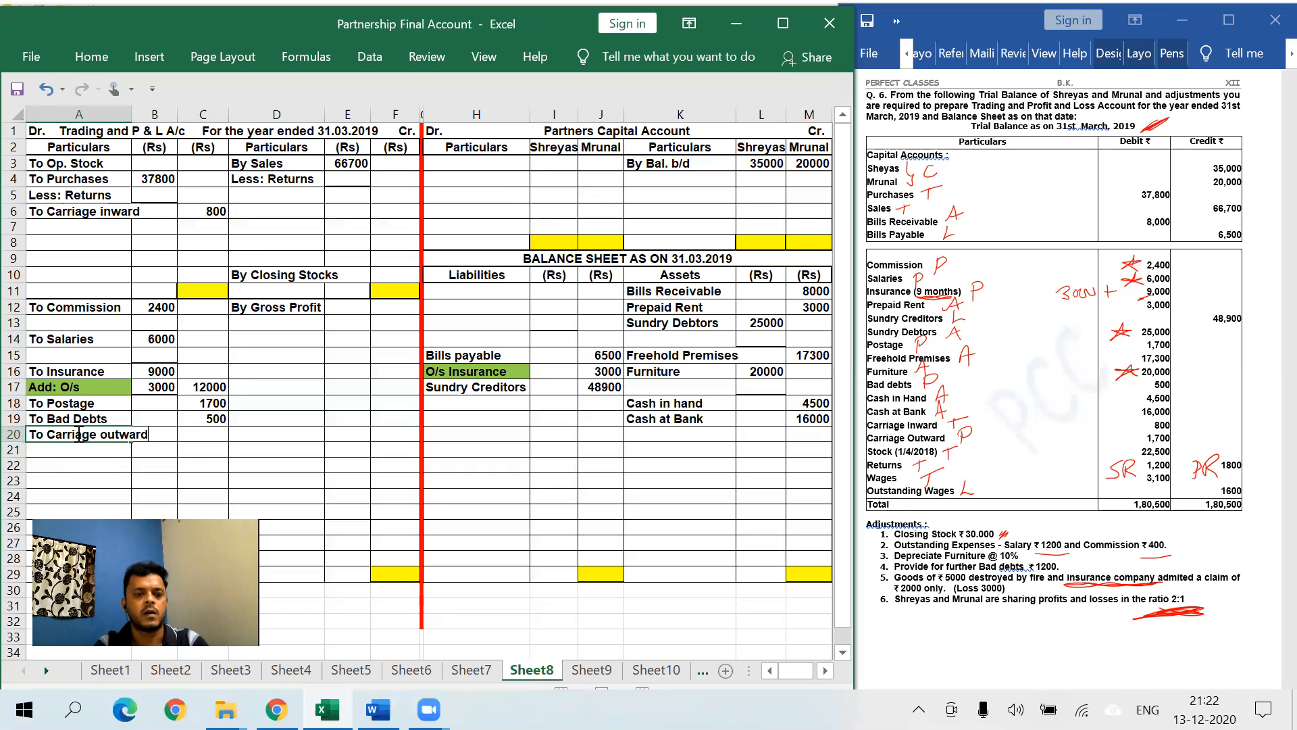
key(Tab)
key(Tab)
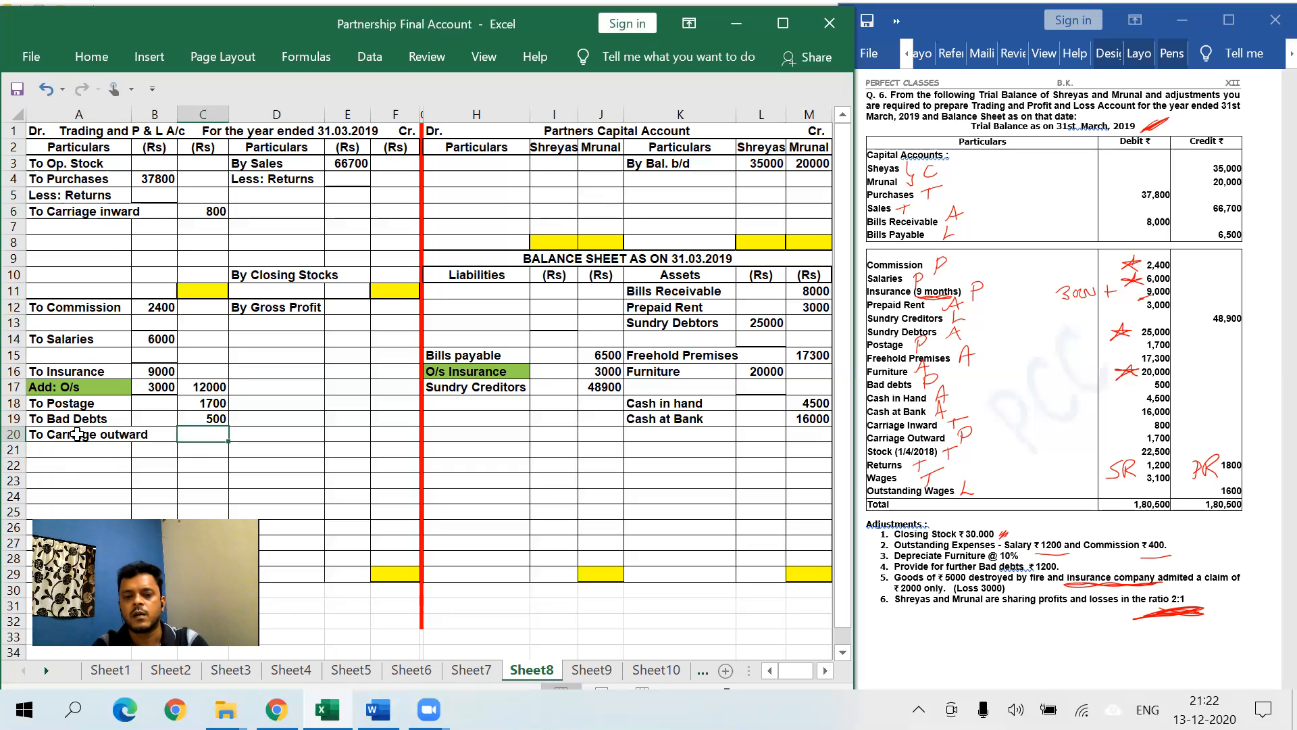
text(1700)
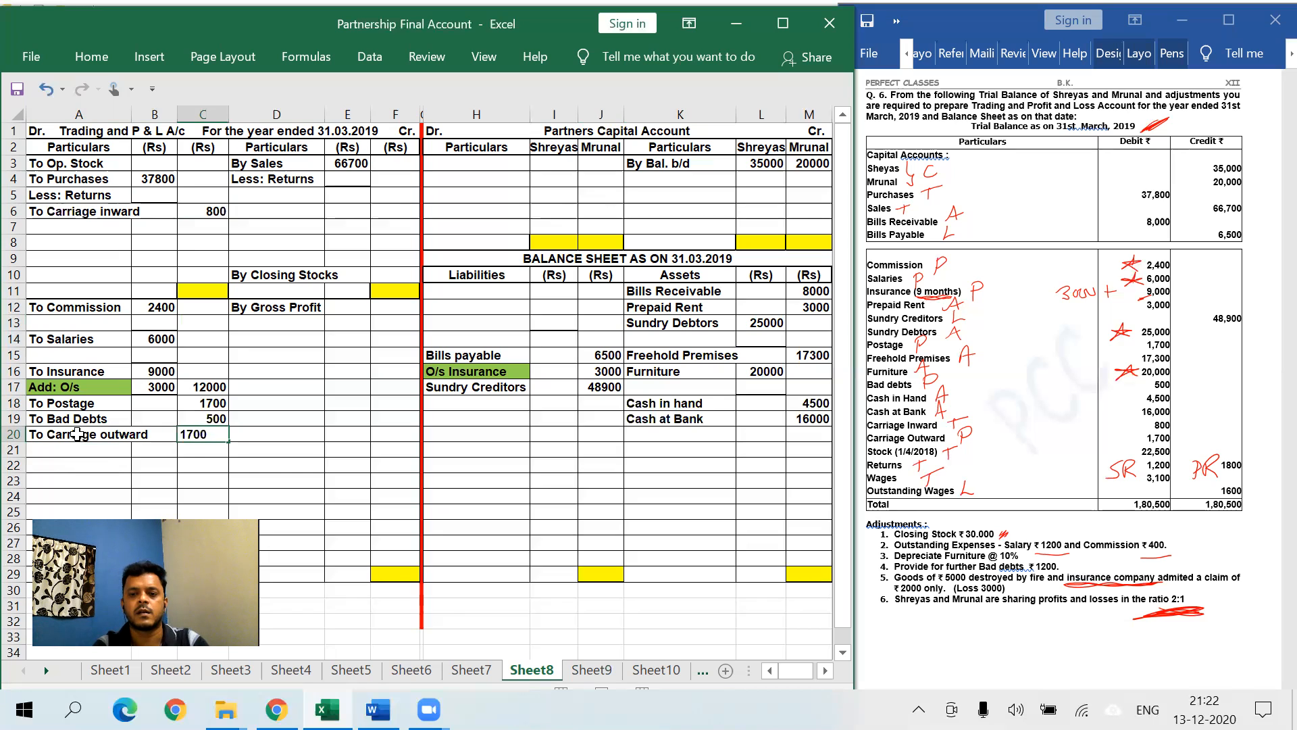
click(169, 307)
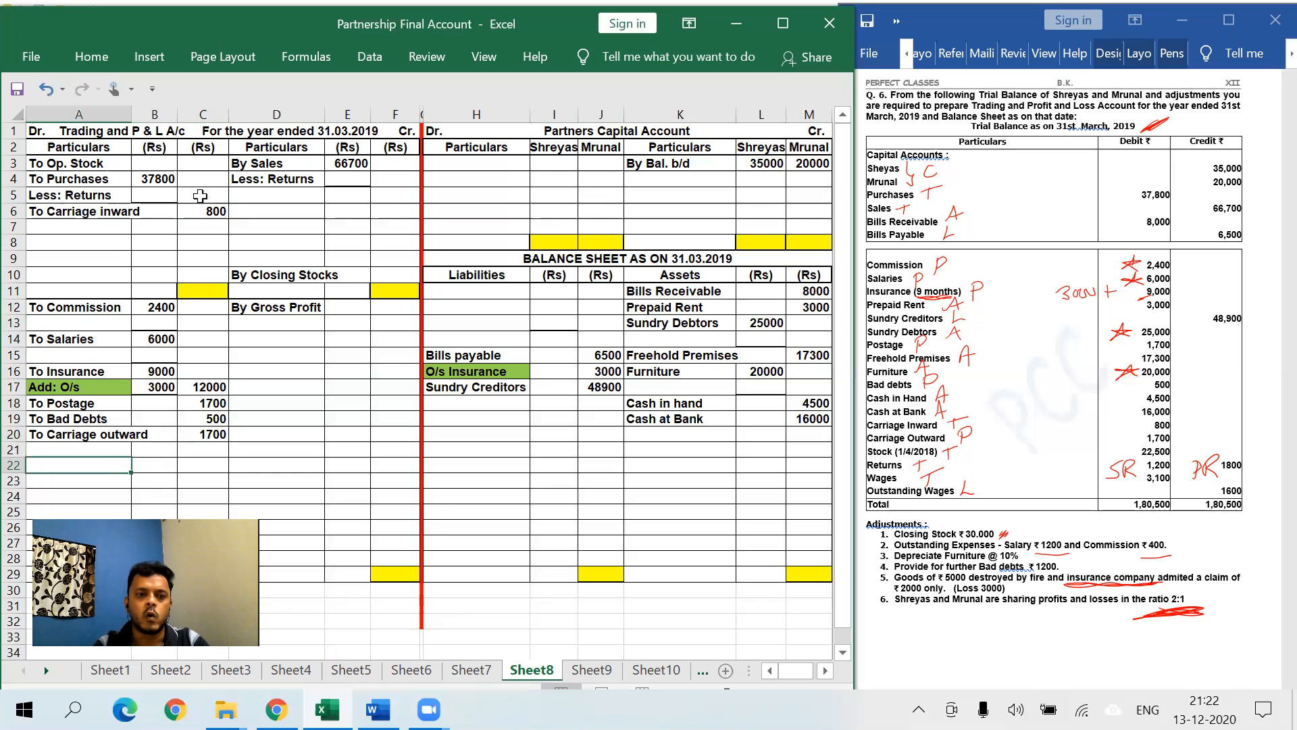
click(201, 166)
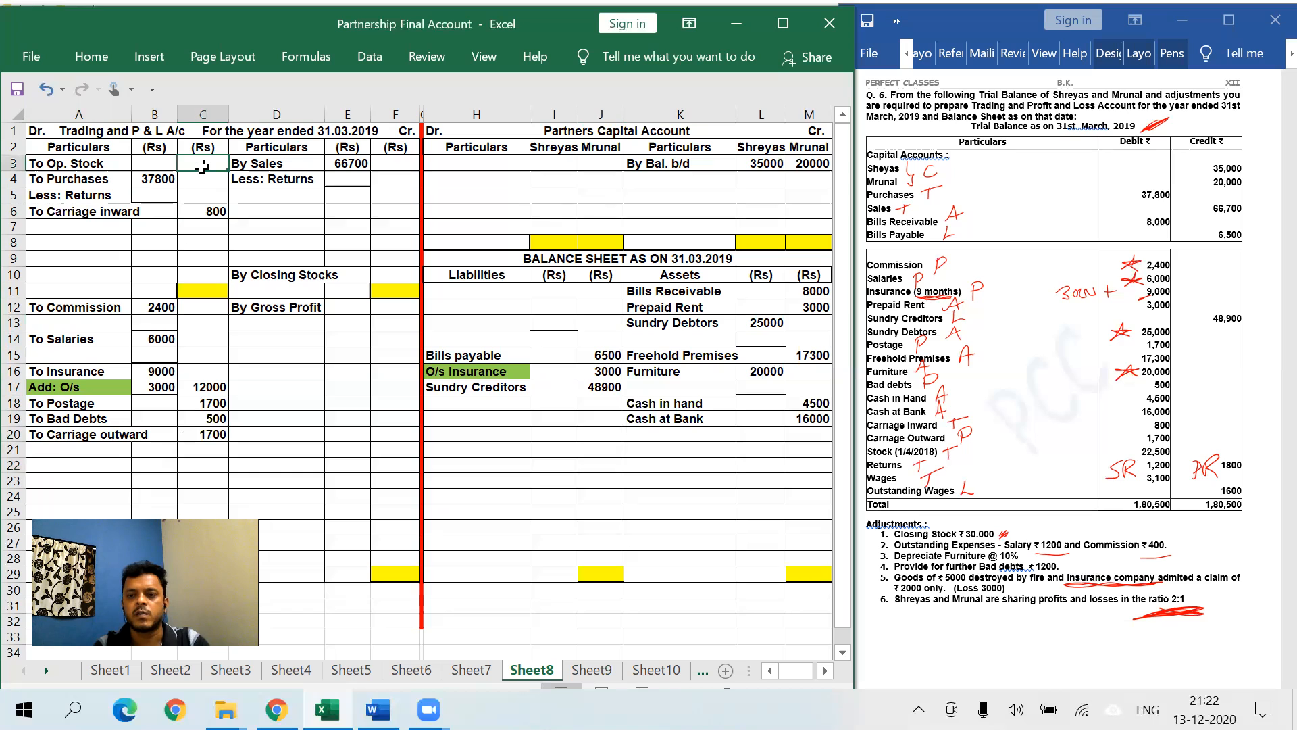
- Enter opening stock 22500 and purchases less 1200 returns, netting 36000
text(22500)
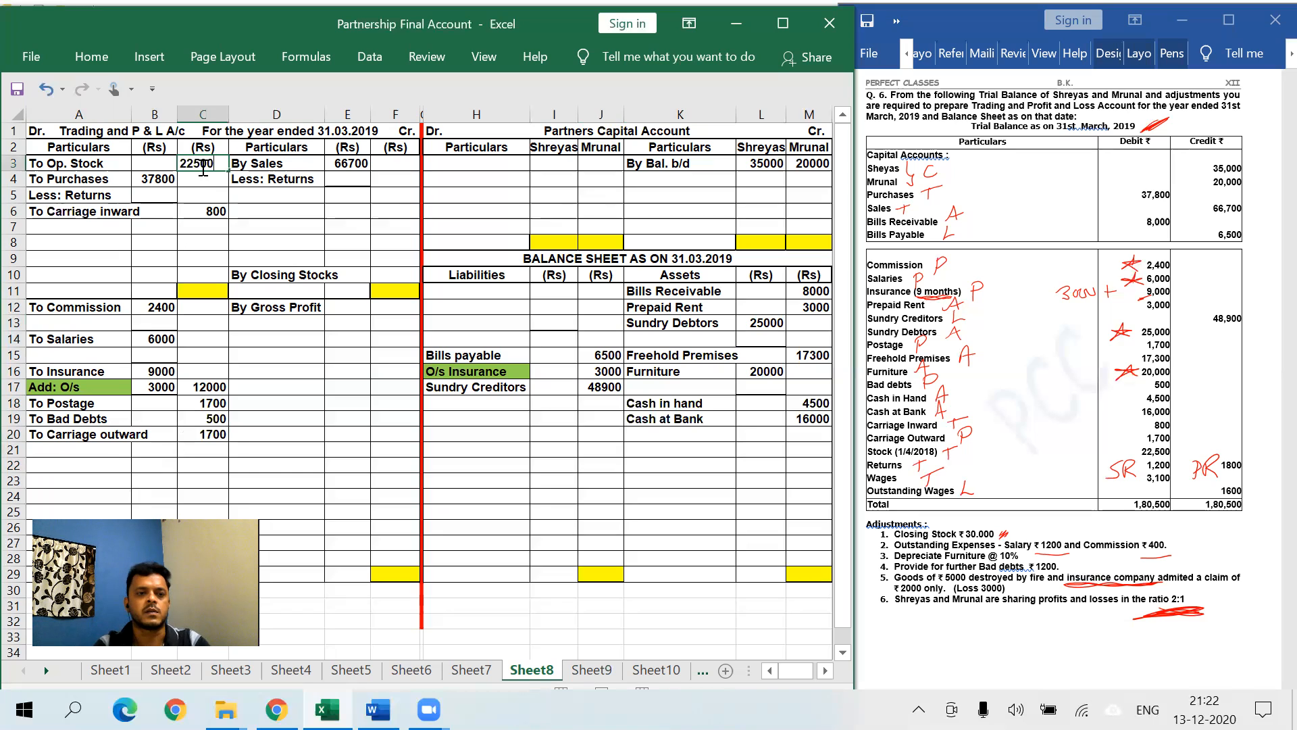
click(356, 225)
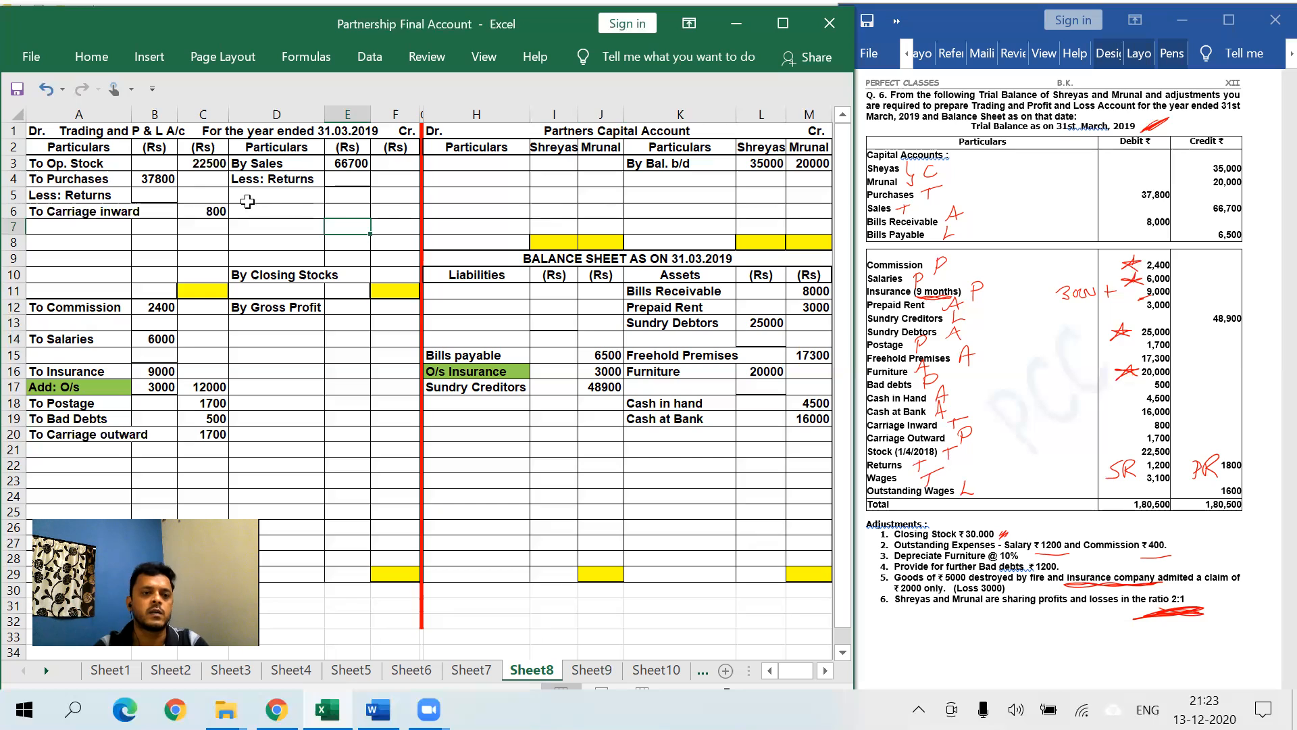
click(163, 194)
text(1200)
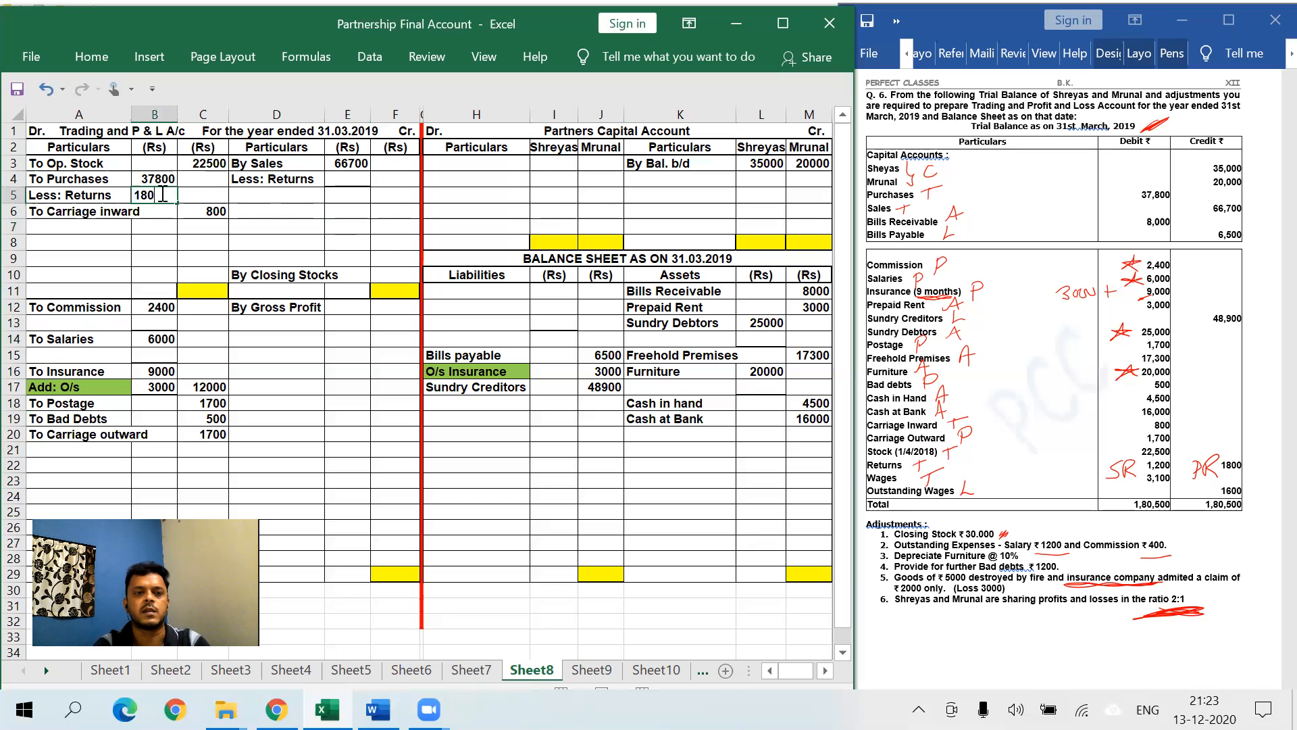
key(Tab)
text(36000)
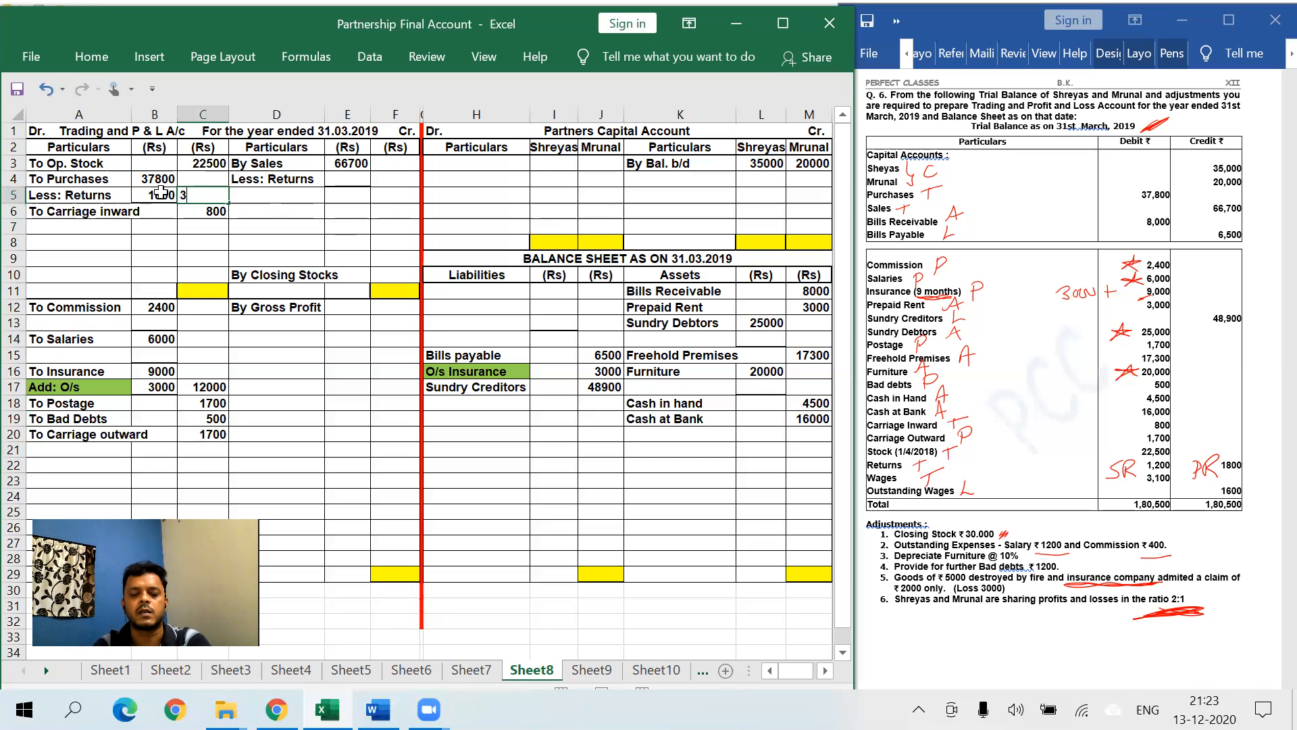
click(334, 183)
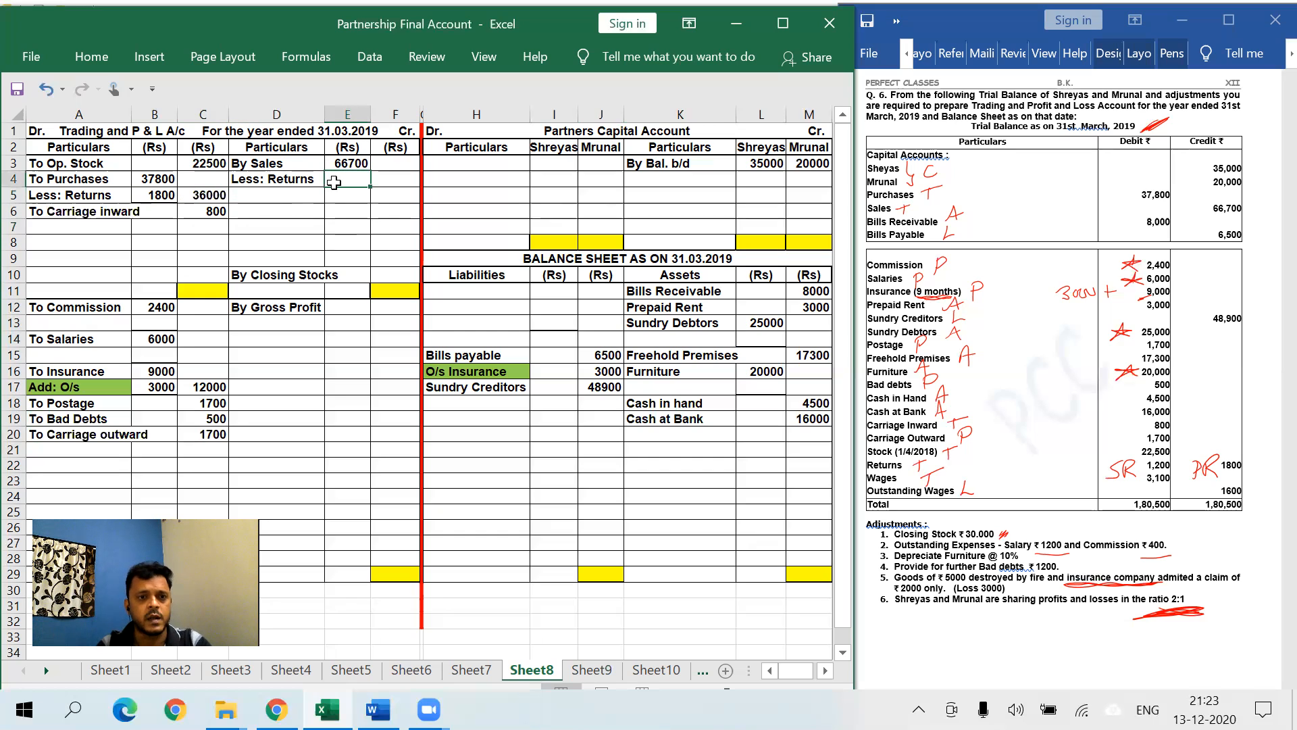
- Deduct 1200 sales returns, leaving net sales of 65500
text(1200)
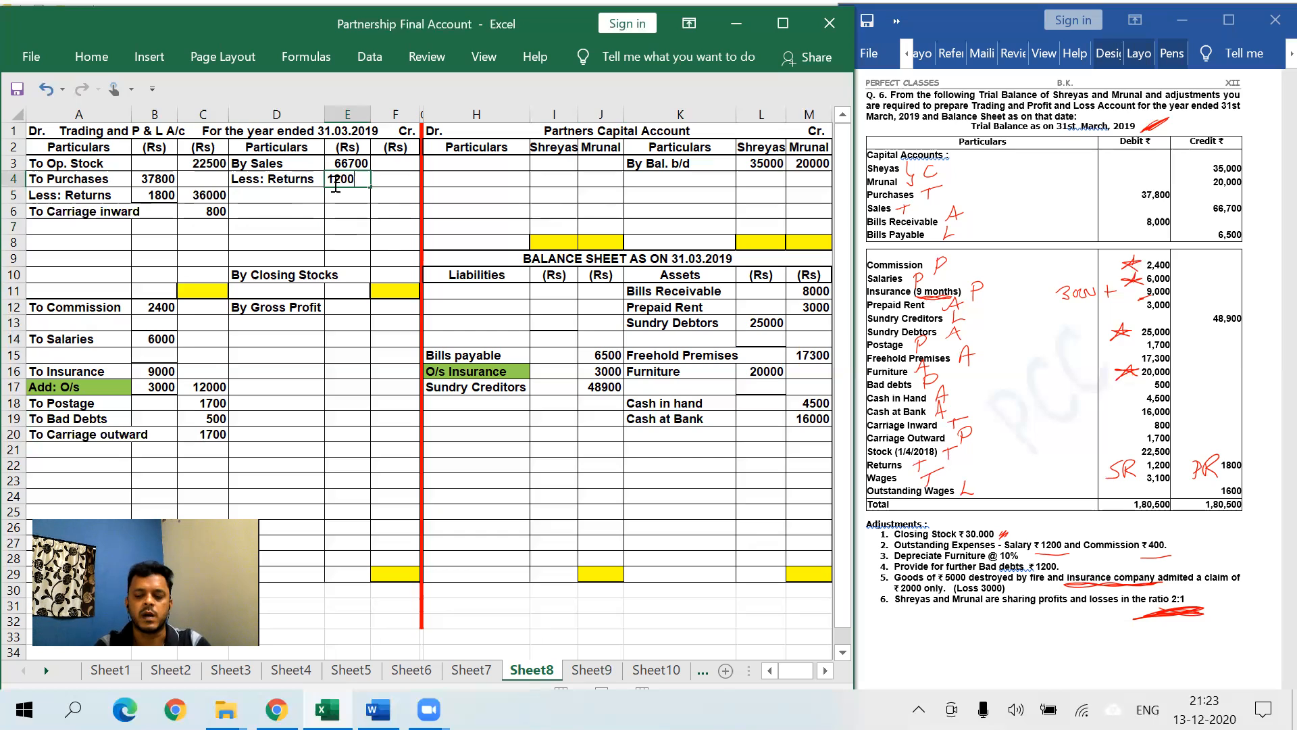
key(Tab)
text(65500)
click(391, 224)
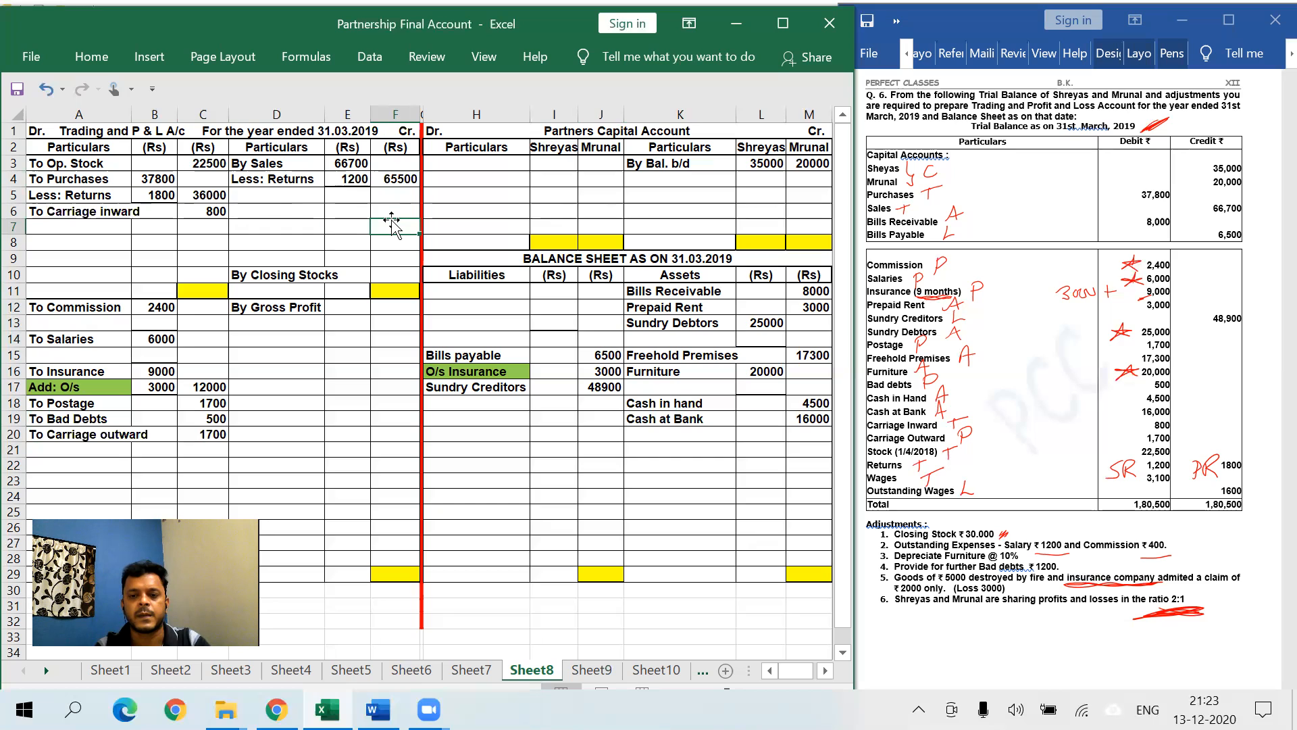
- Debit To Wages 3100 in row 7 of the trading account
click(112, 229)
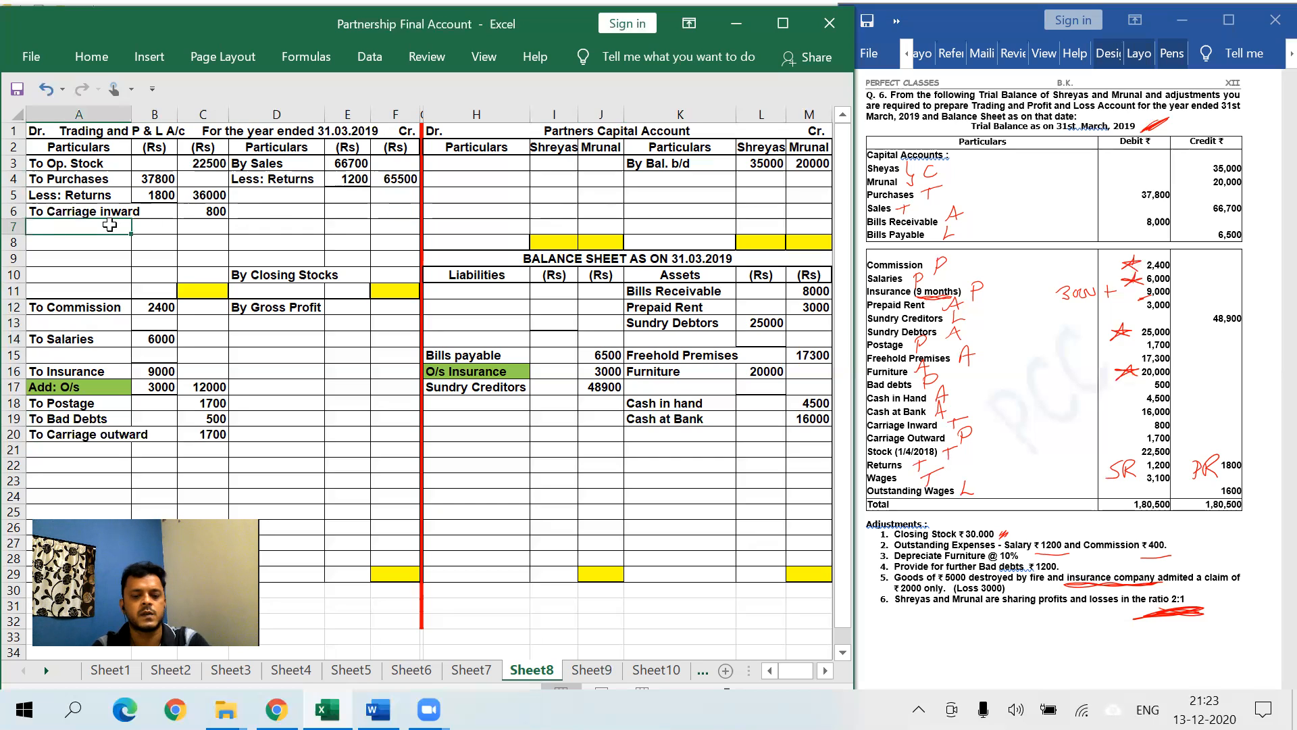
text(To Wages)
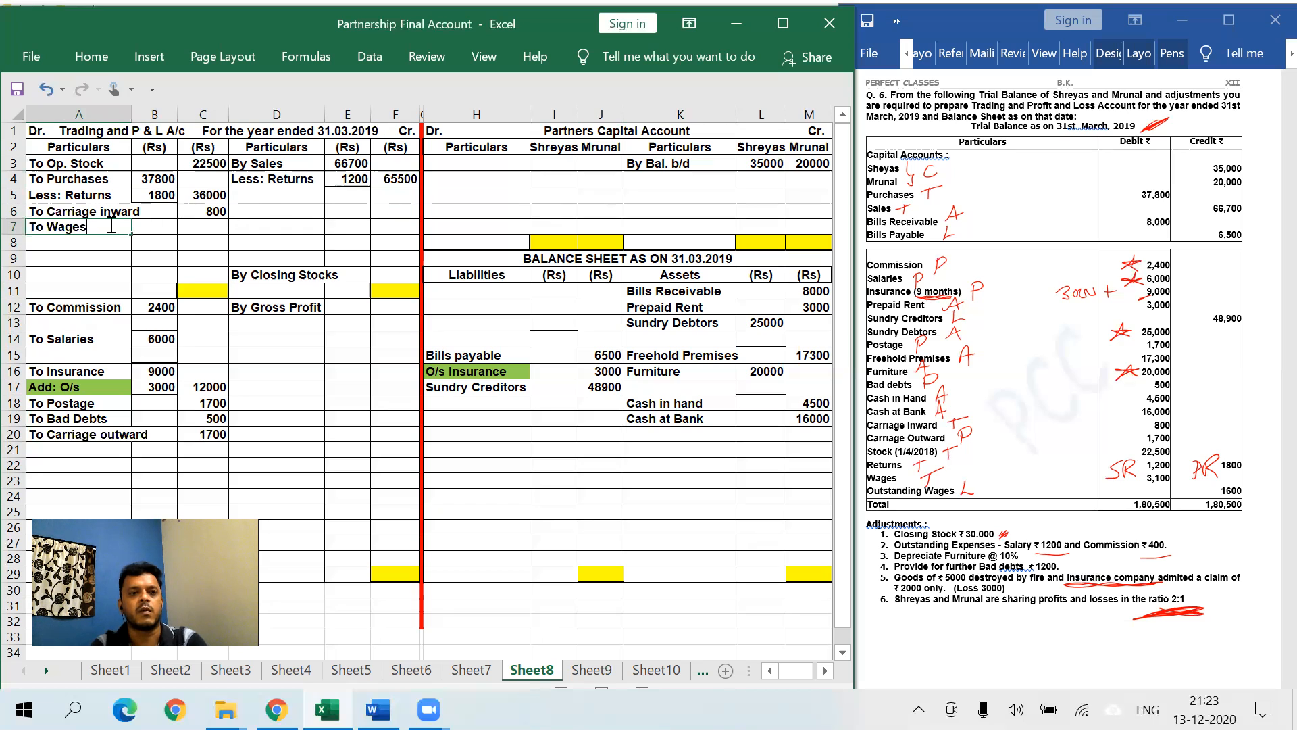
key(Tab)
key(Tab)
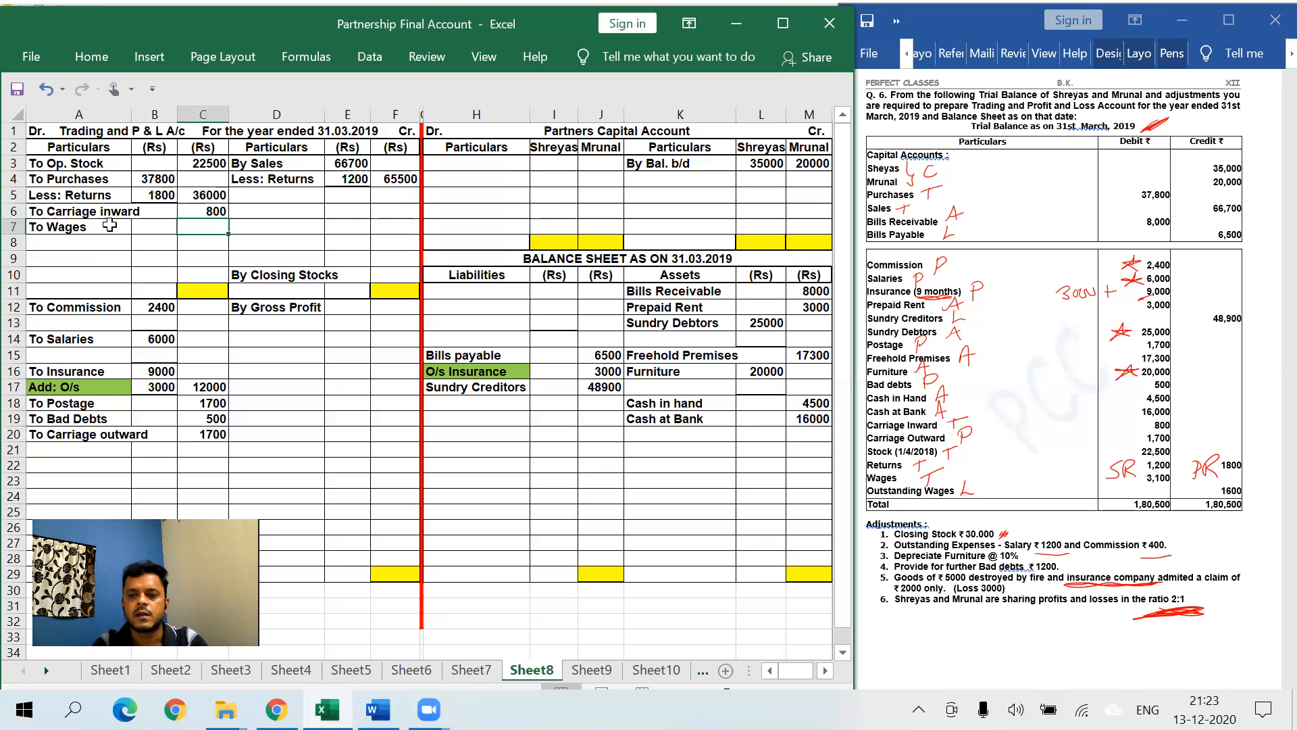
text(3100)
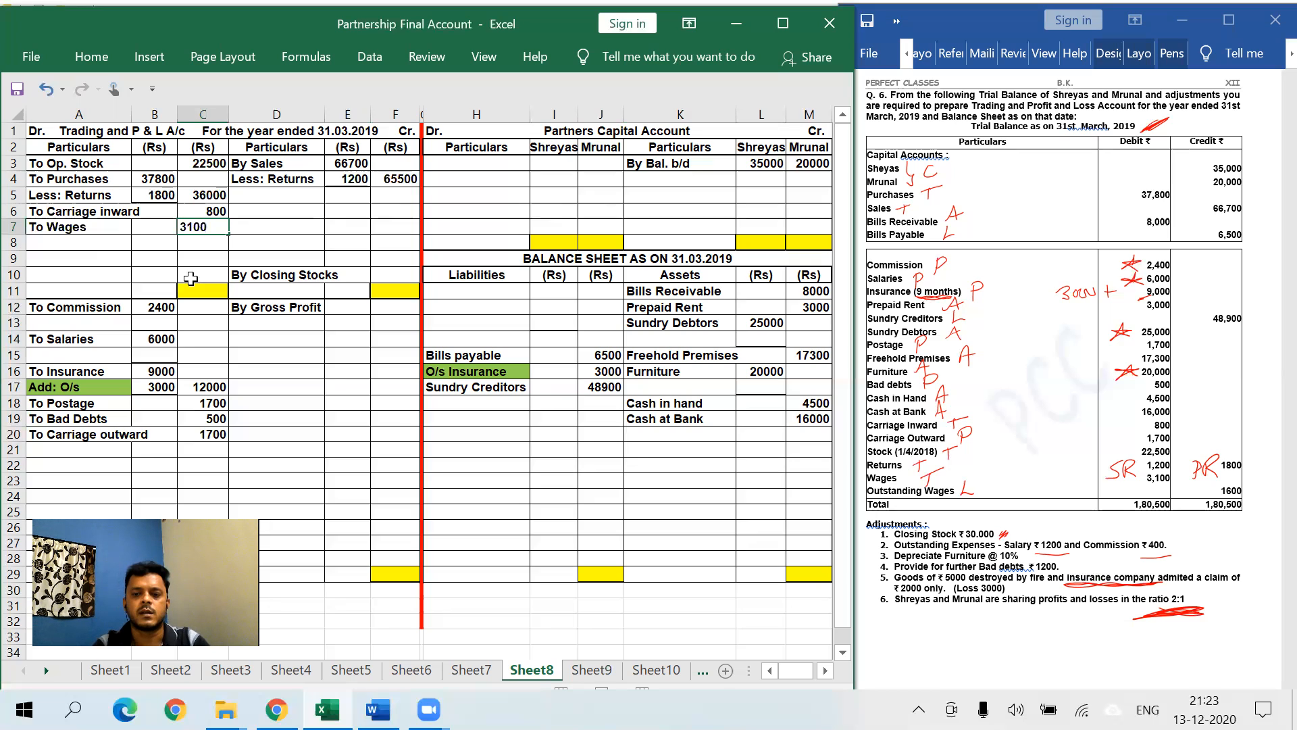
- List O/s Wages 1600 among the balance sheet liabilities
click(508, 406)
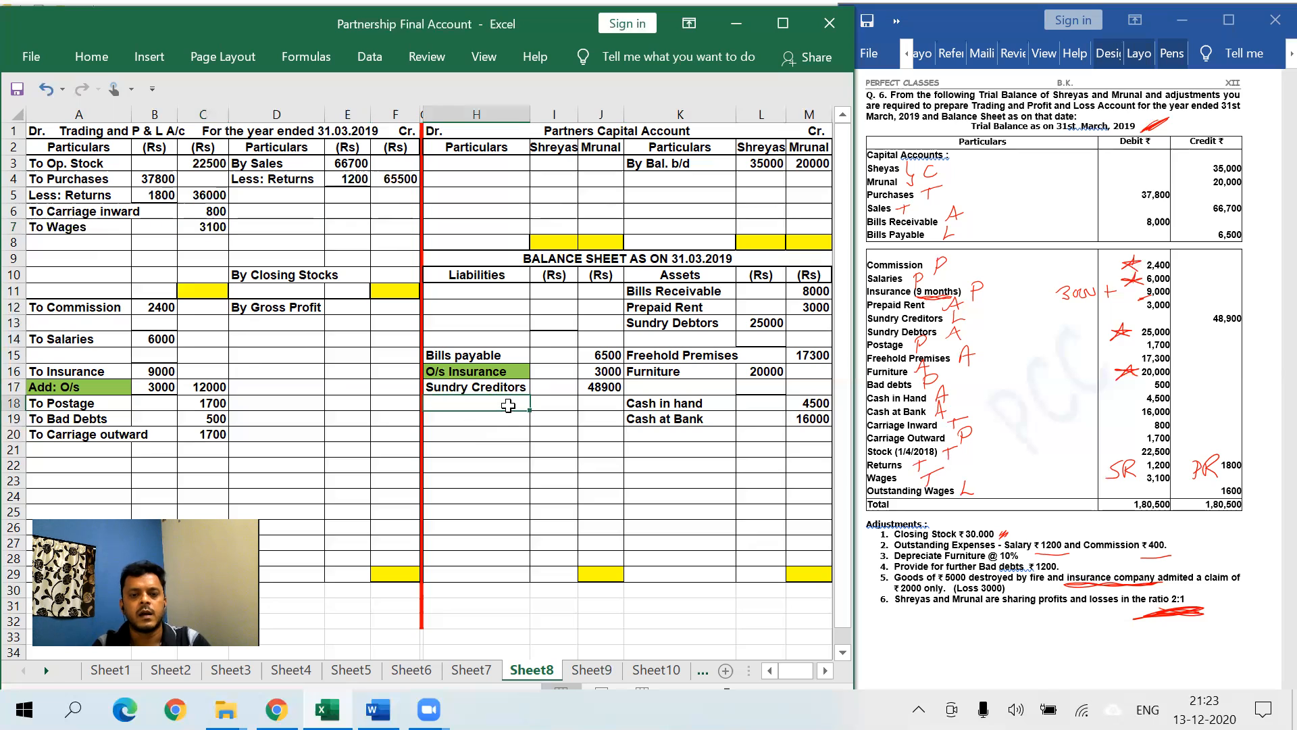
text(O/s Wages)
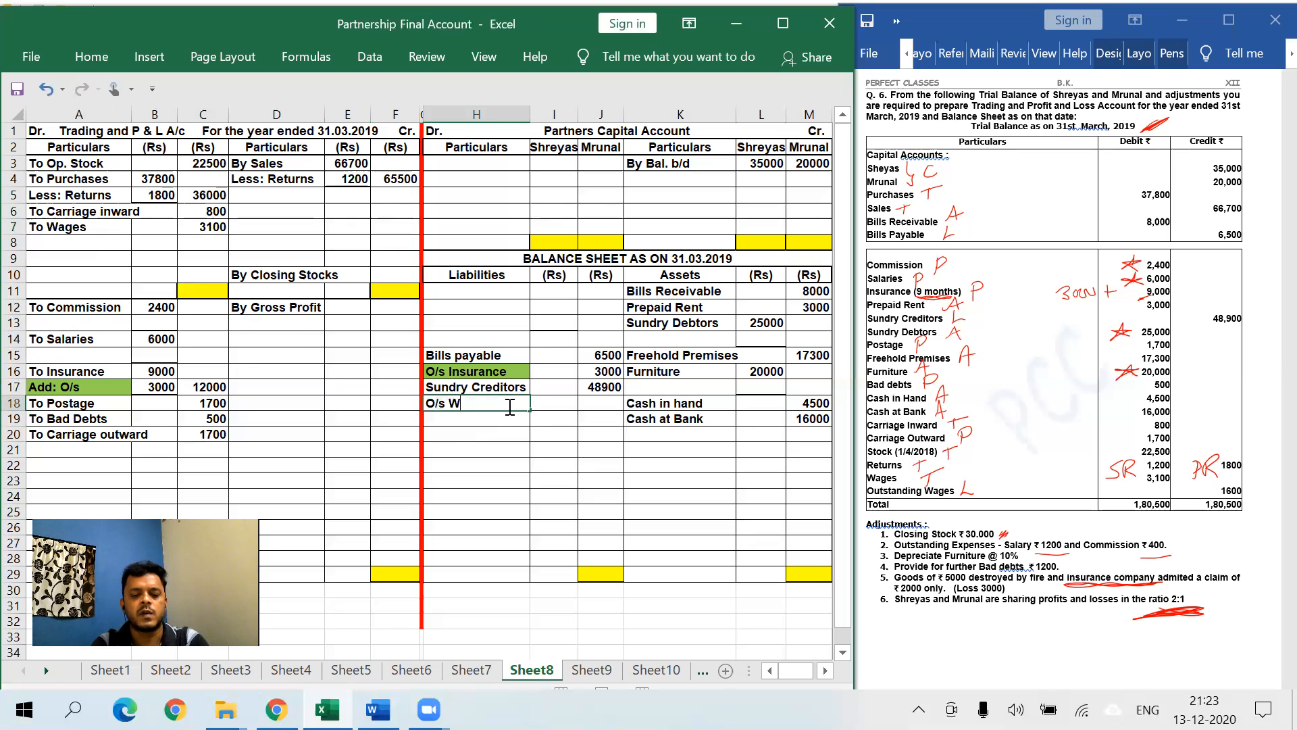
key(Tab)
key(Tab)
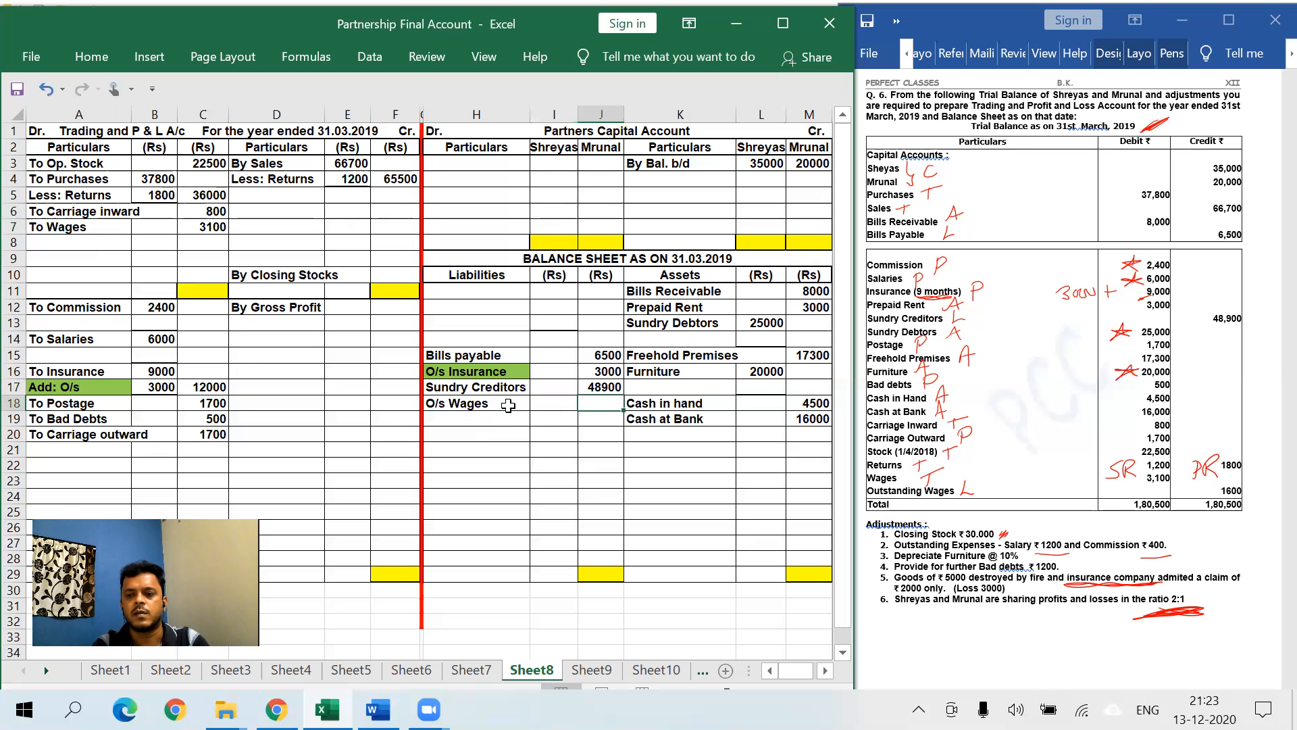
text(1600)
key(Return)
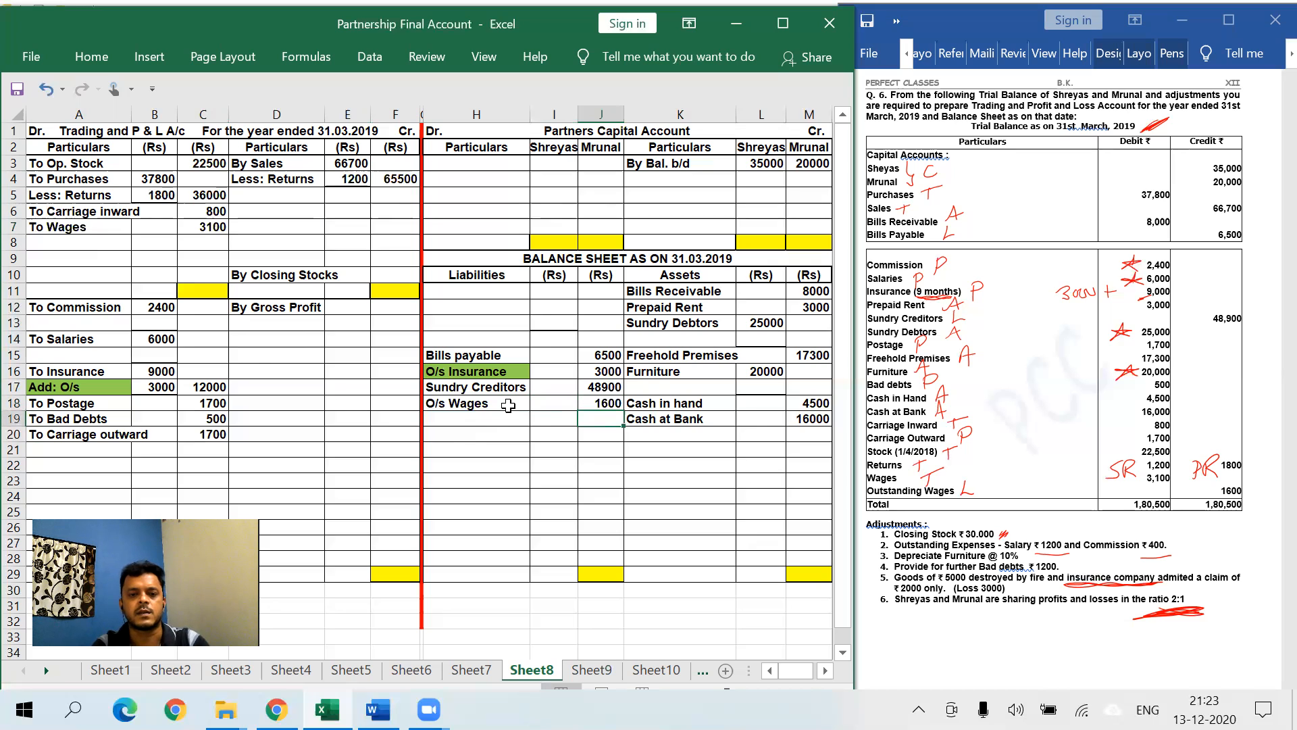
click(719, 464)
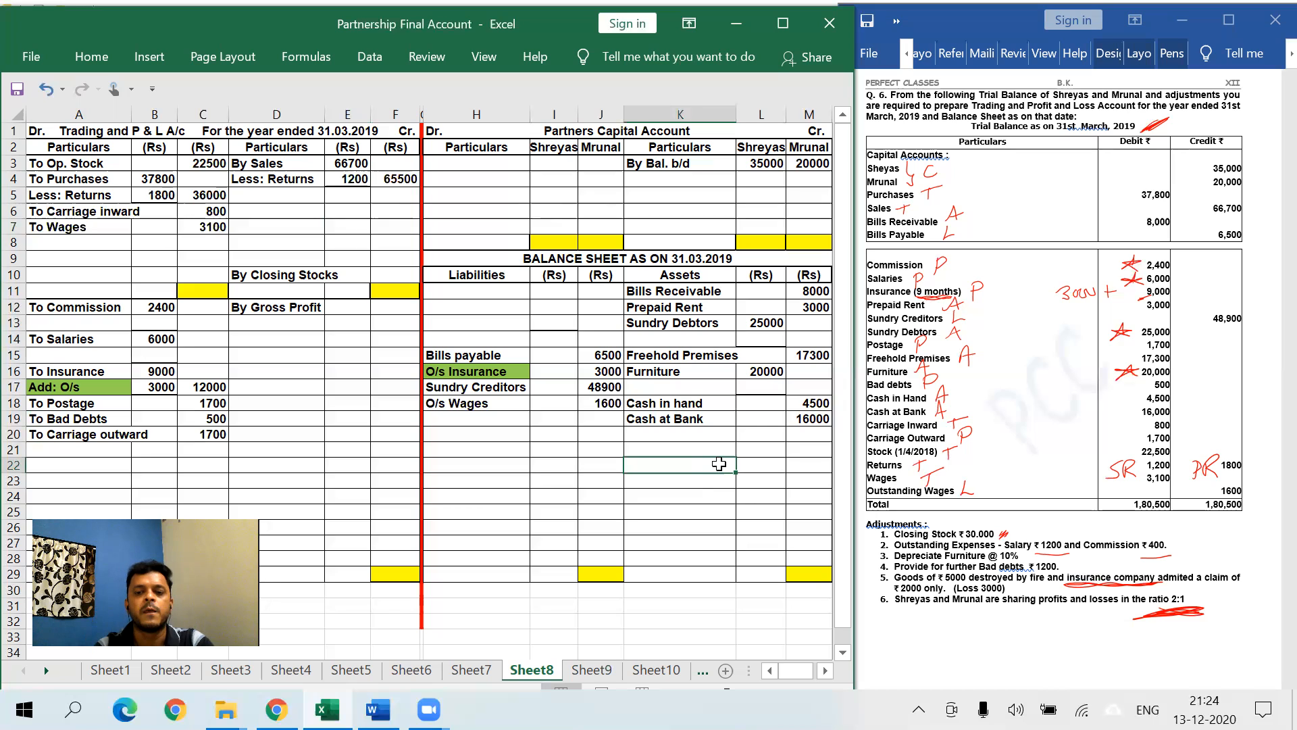
- Enter closing stock 30000 in F10 and shade the By Closing Stocks label green
click(393, 272)
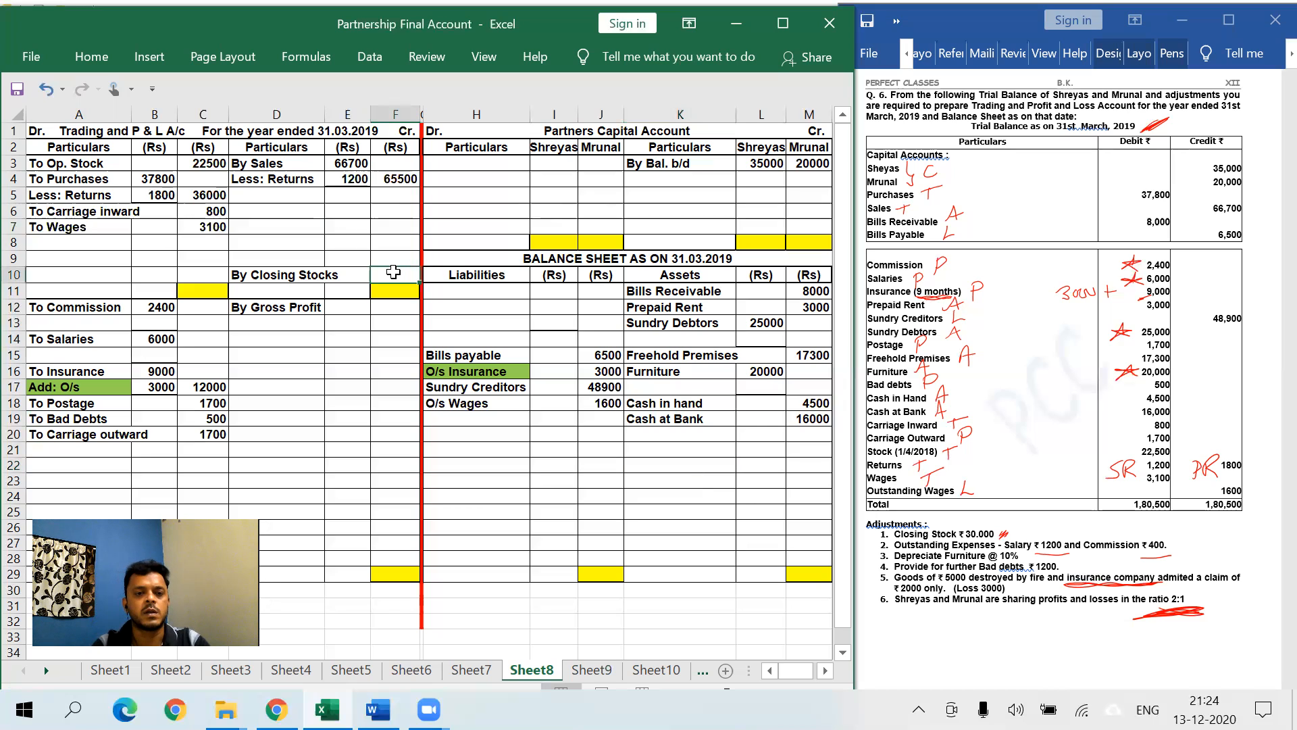
text(30000)
key(Return)
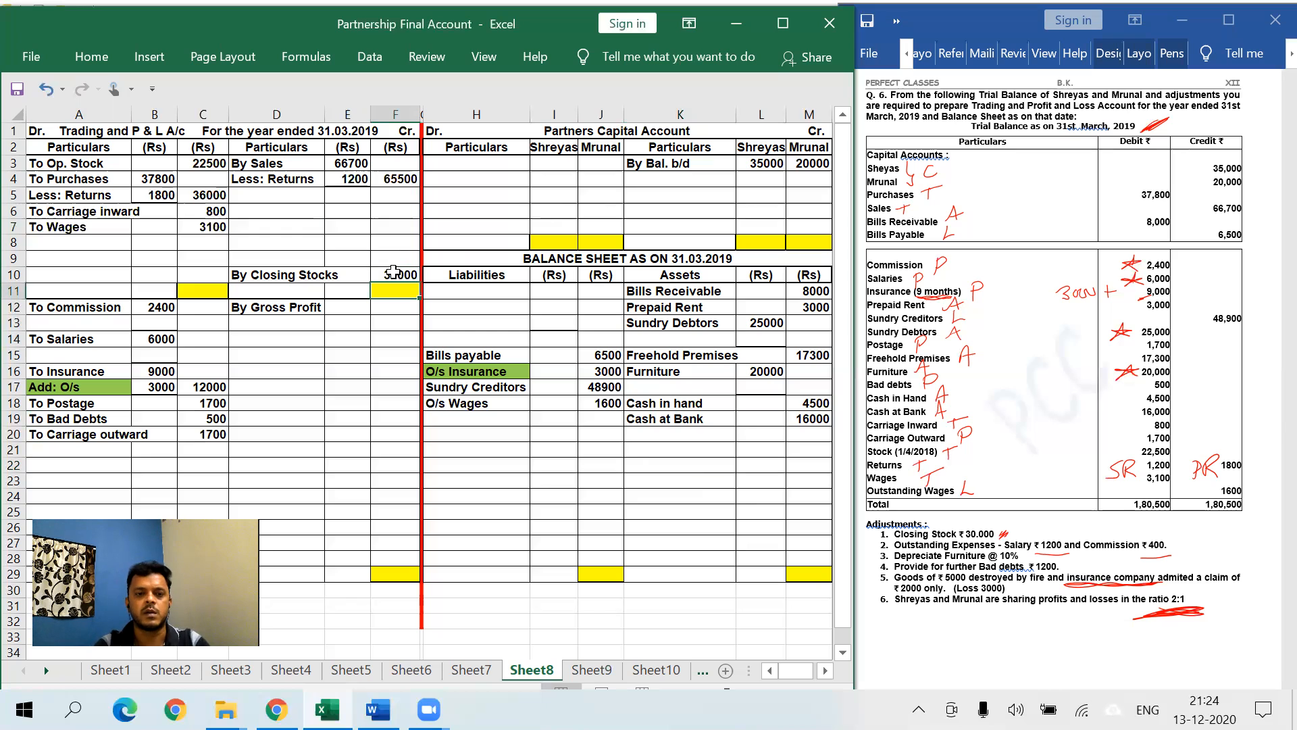
click(278, 274)
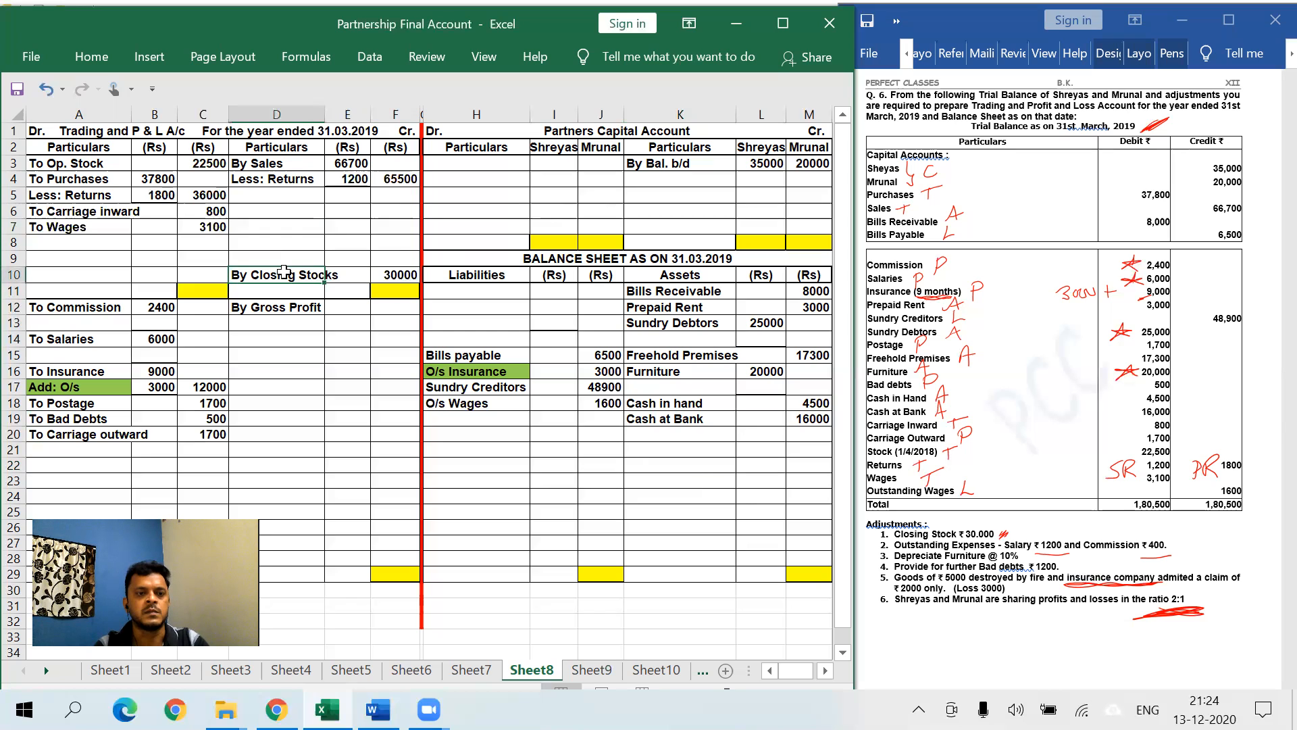
click(91, 58)
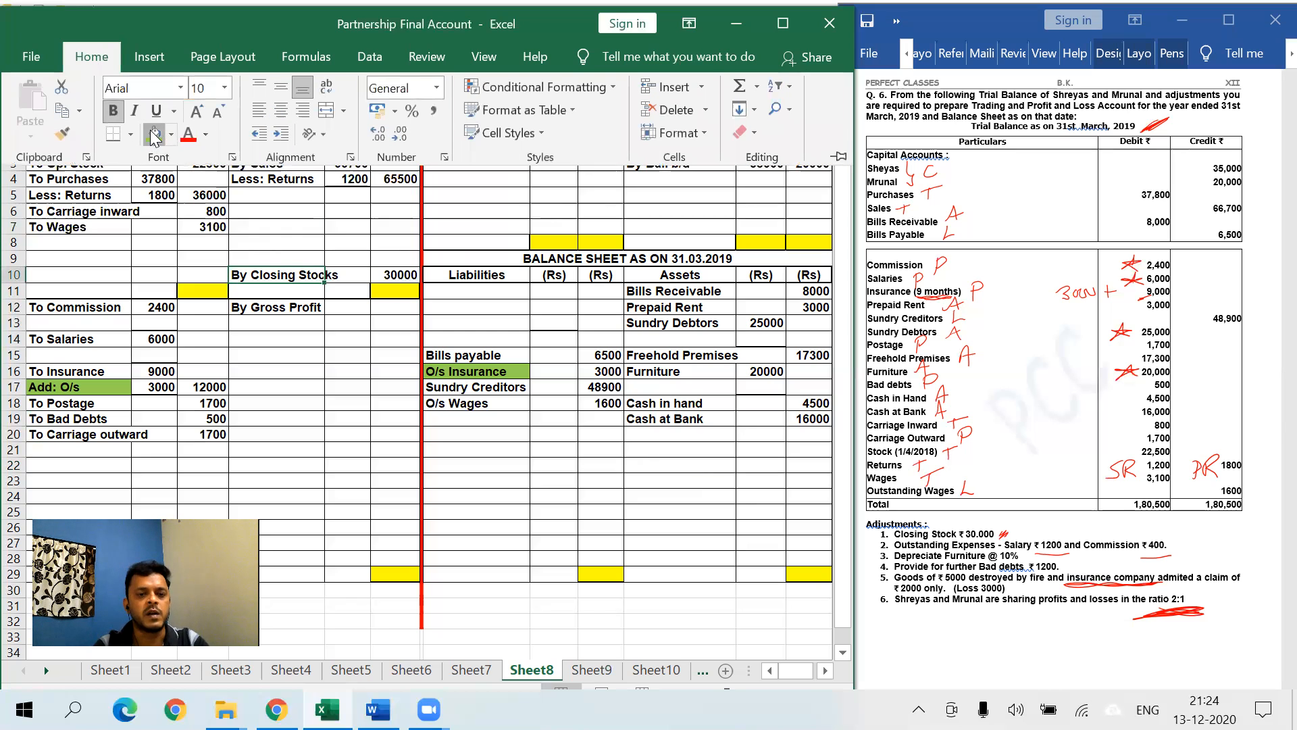
click(154, 133)
- Add Closing Stocks 30000 below Cash at Bank in assets, shading its label green
click(688, 433)
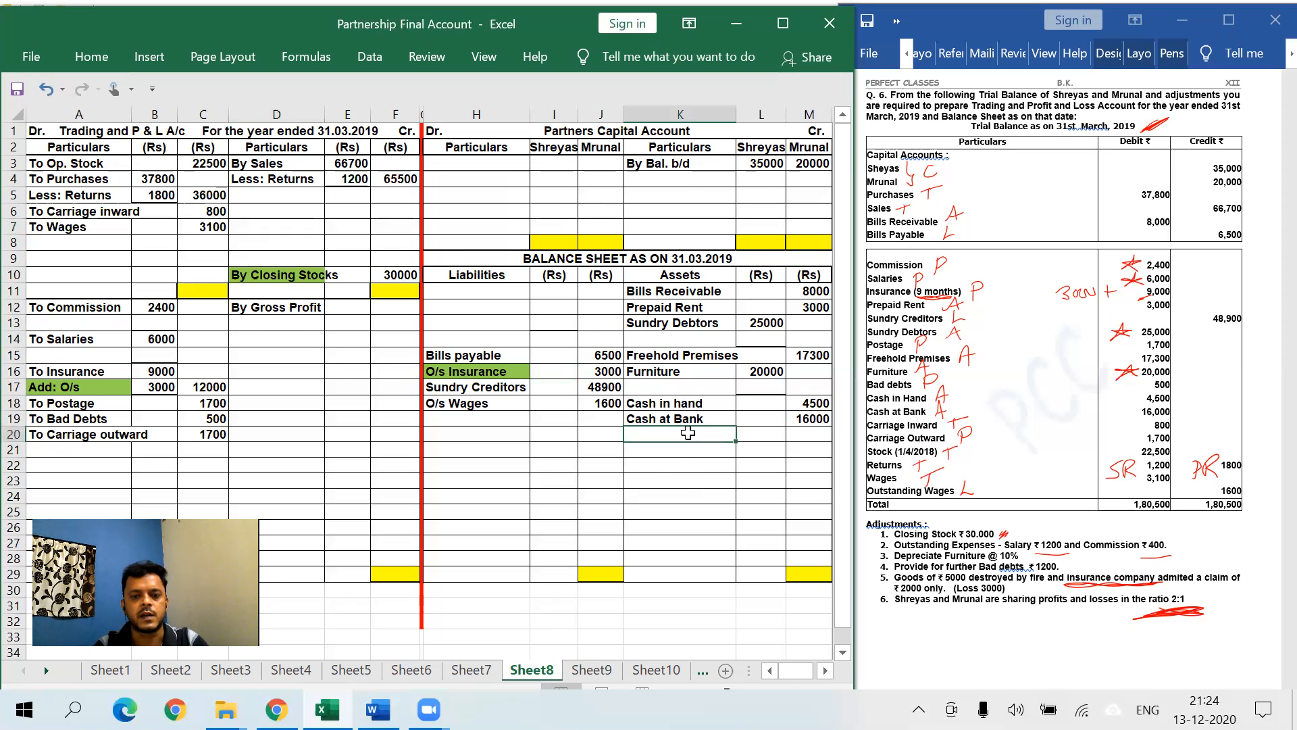
text(Closing)
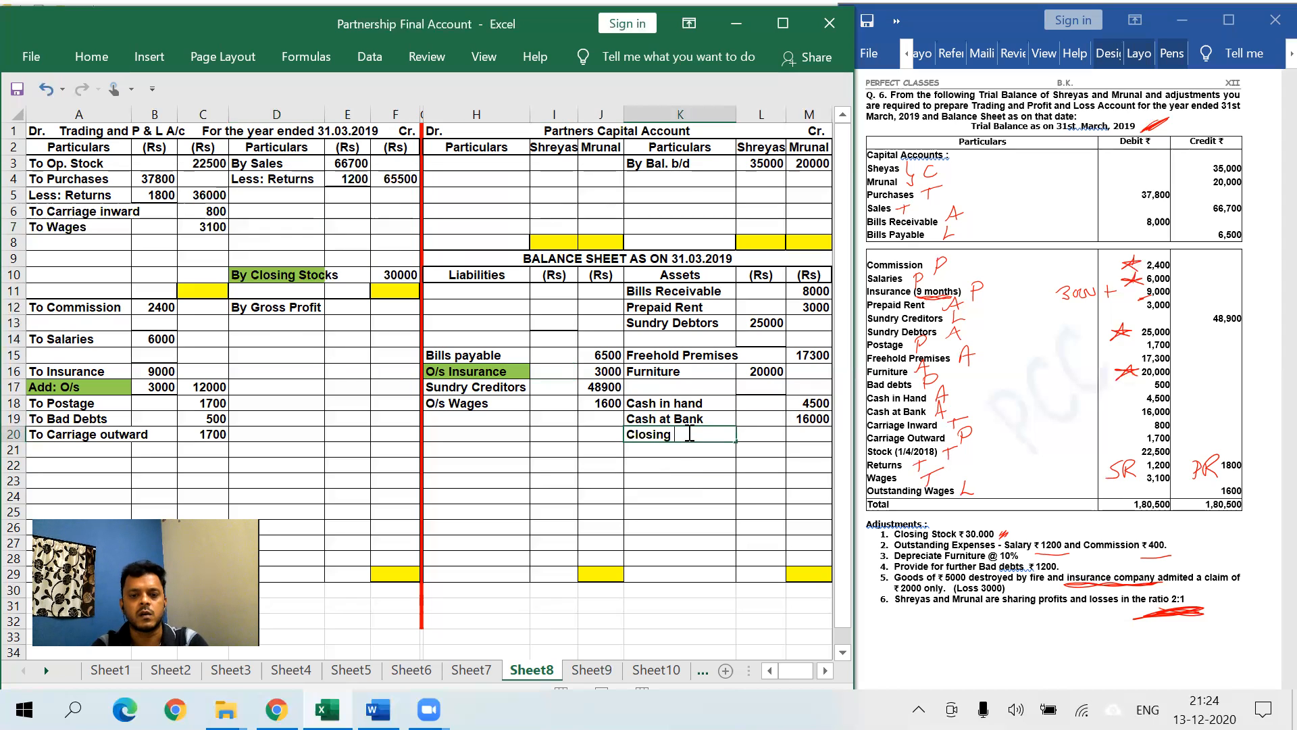
text( Stocks)
key(Tab)
key(Tab)
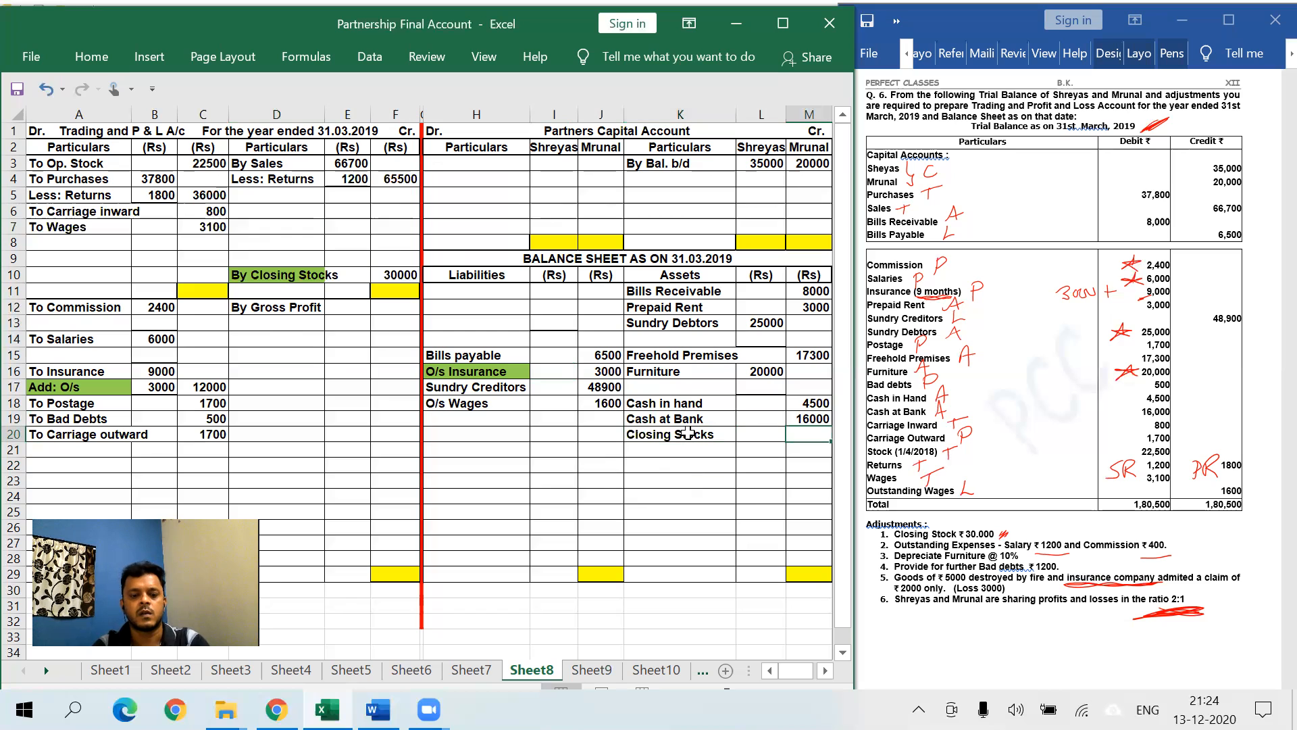
text(30000)
key(Return)
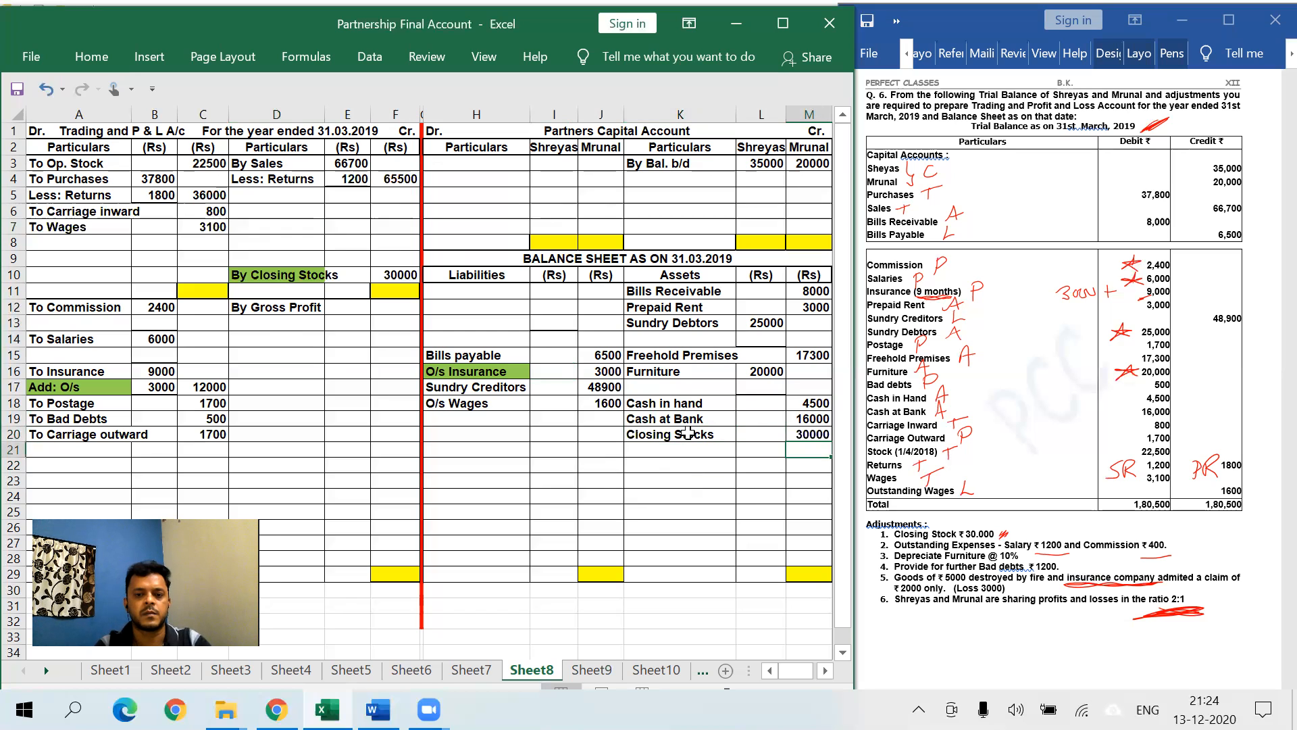
click(688, 433)
click(91, 56)
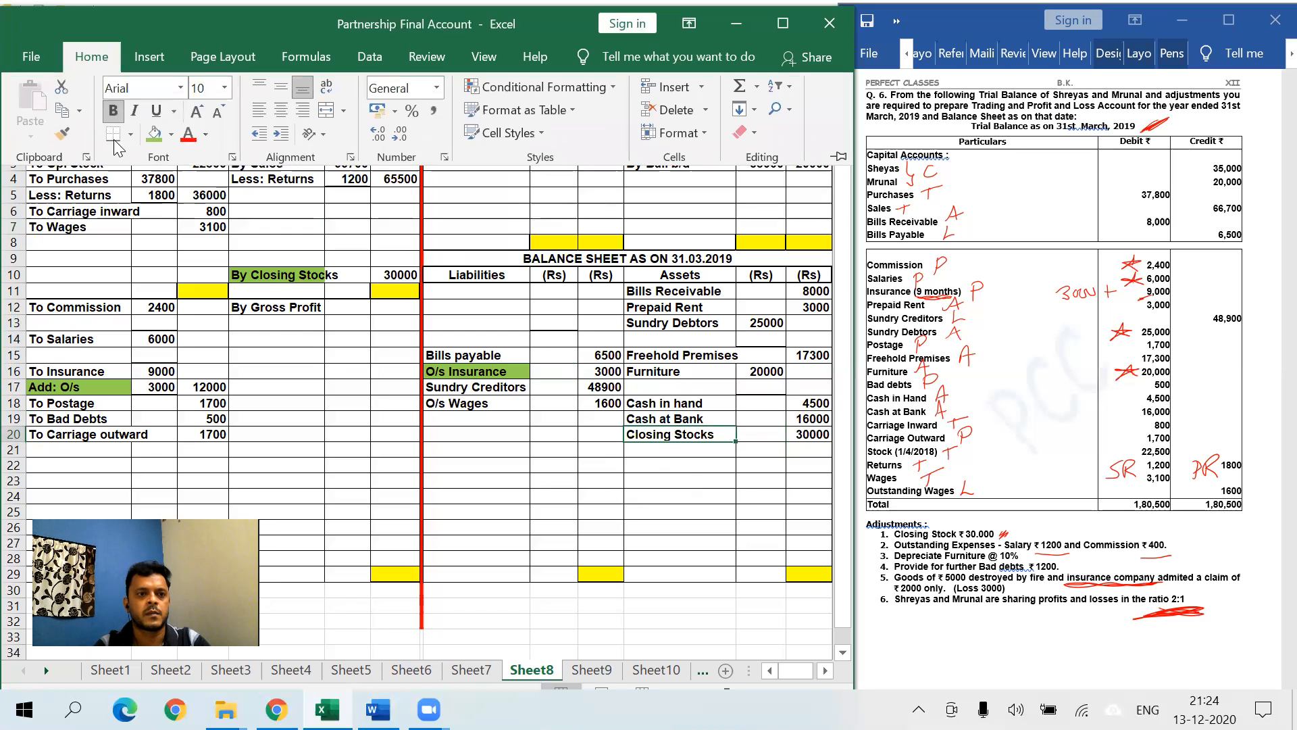
click(154, 133)
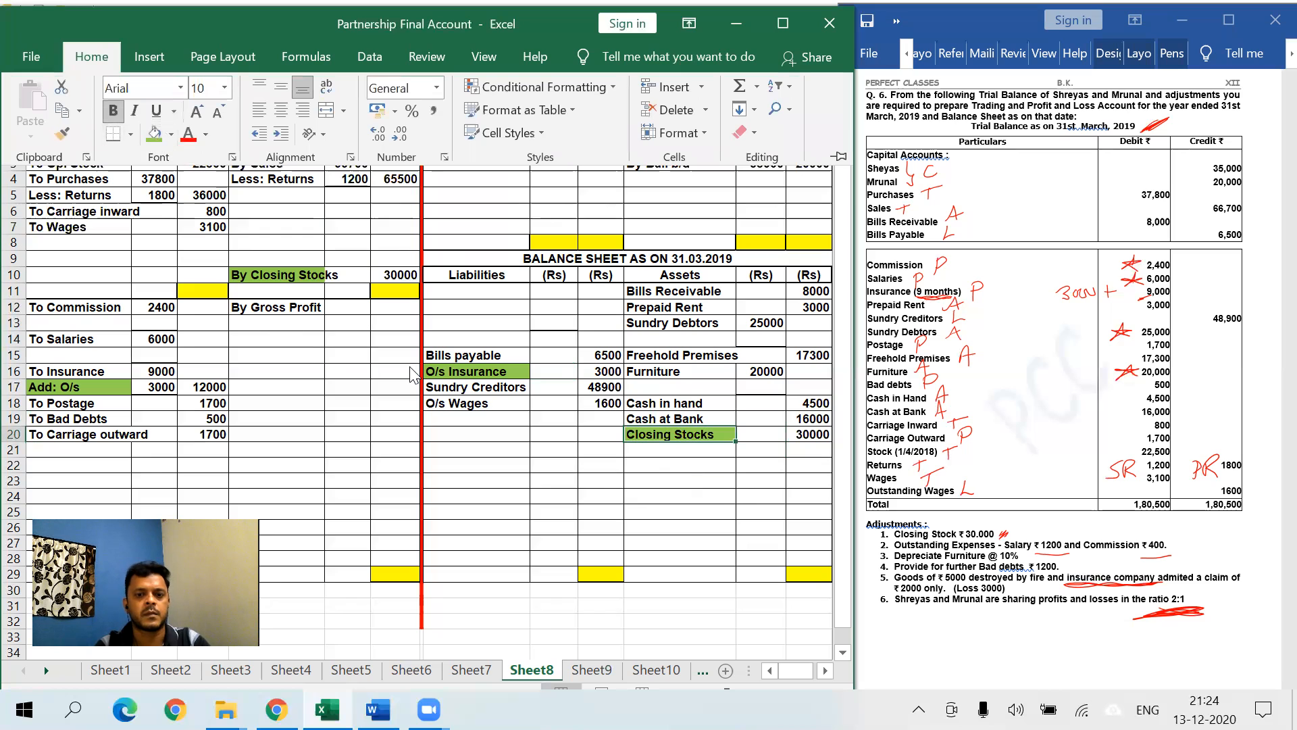
click(721, 498)
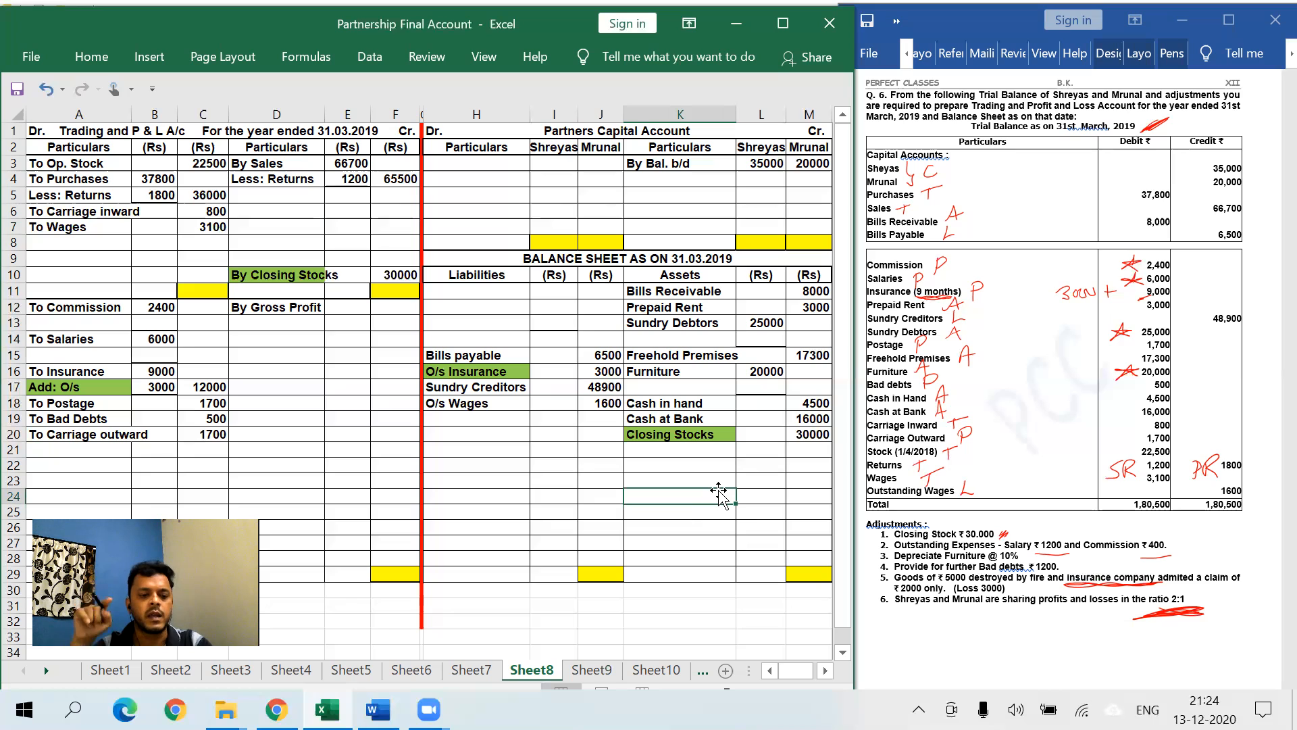
- Add outstanding salary 1200 below To Salaries, totalling 7200
click(481, 450)
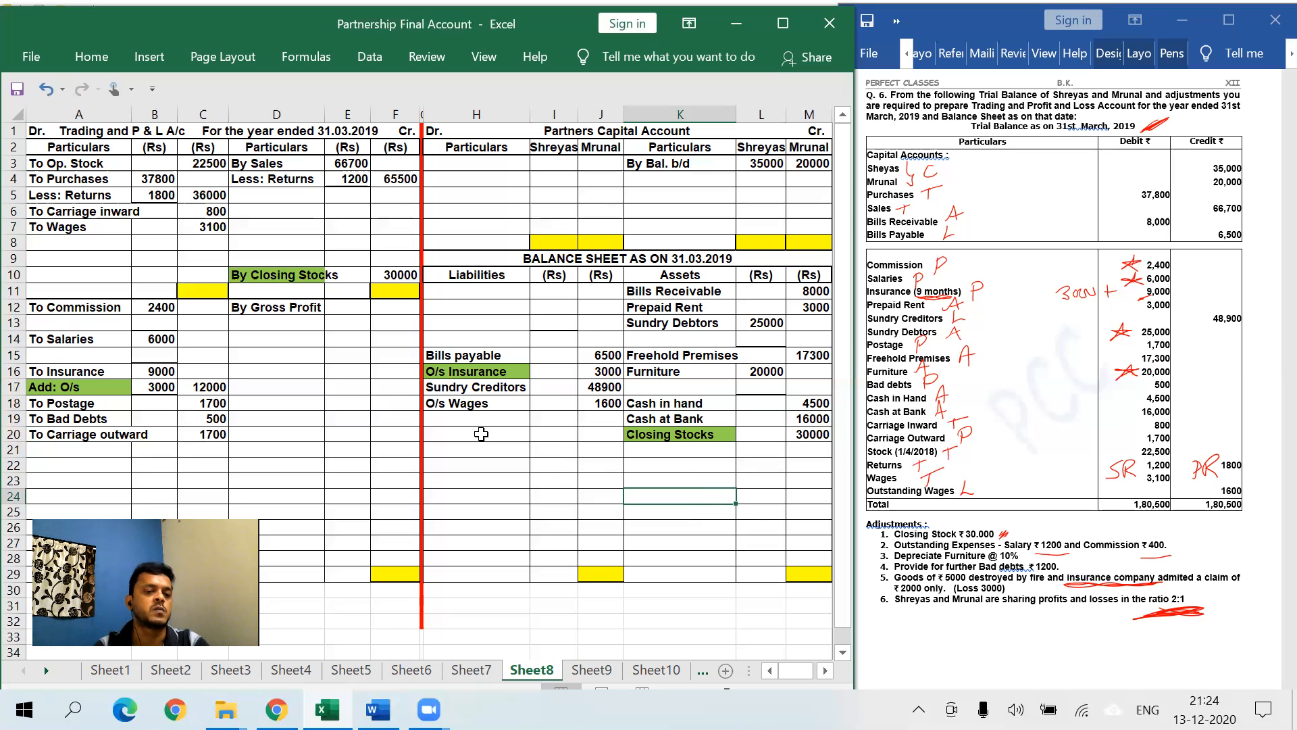
click(114, 358)
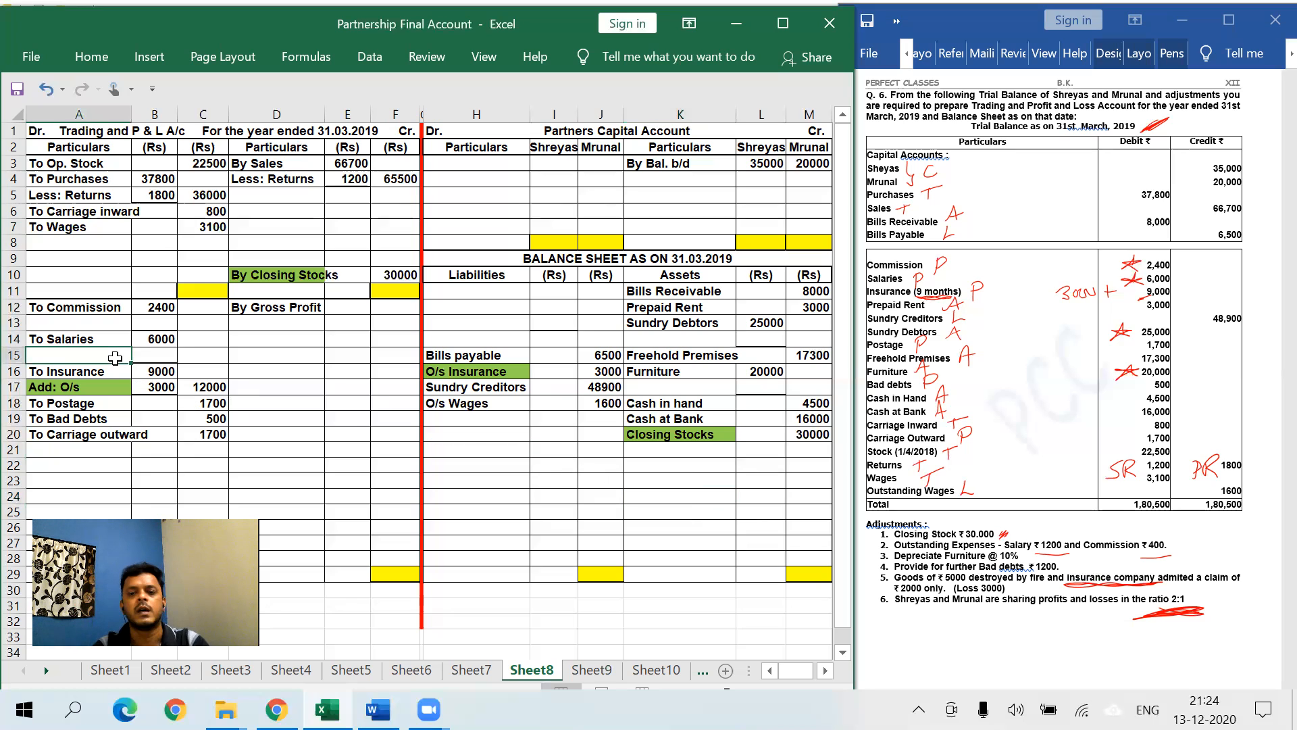
text(Add: )
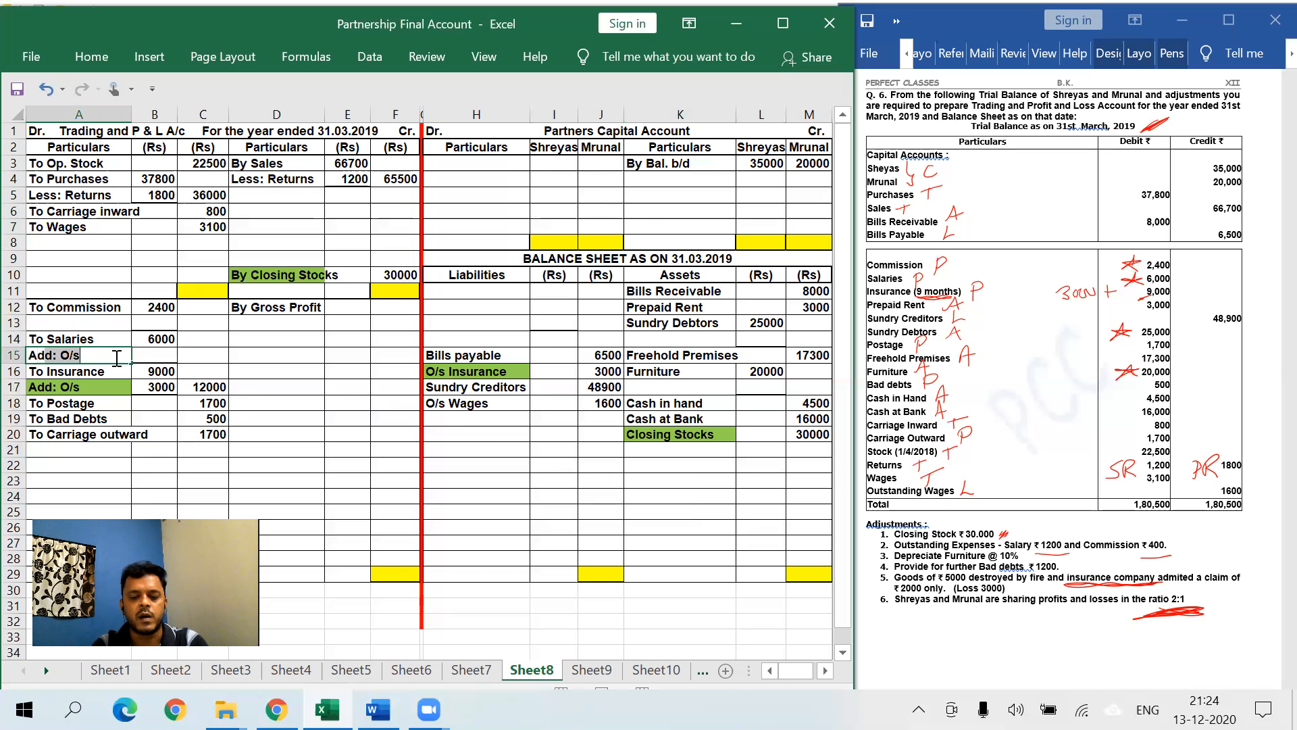
text(O/s)
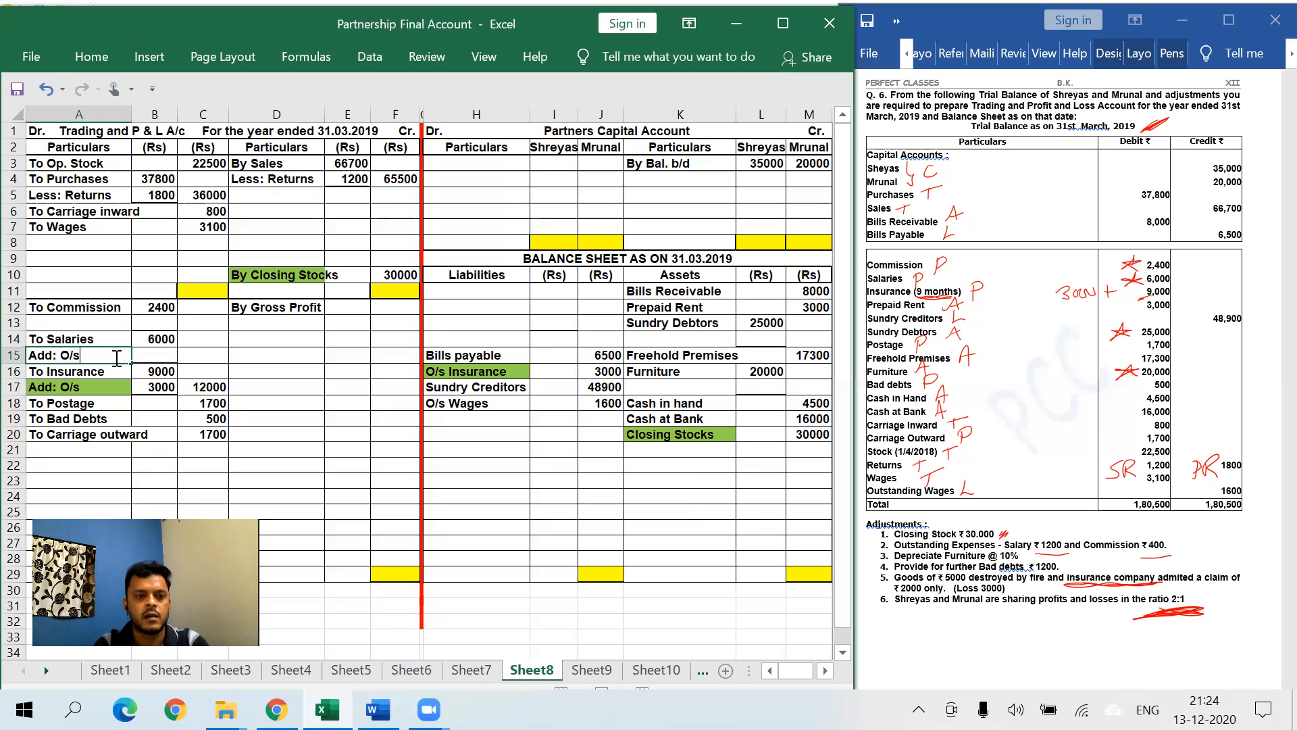
key(Tab)
text(1200)
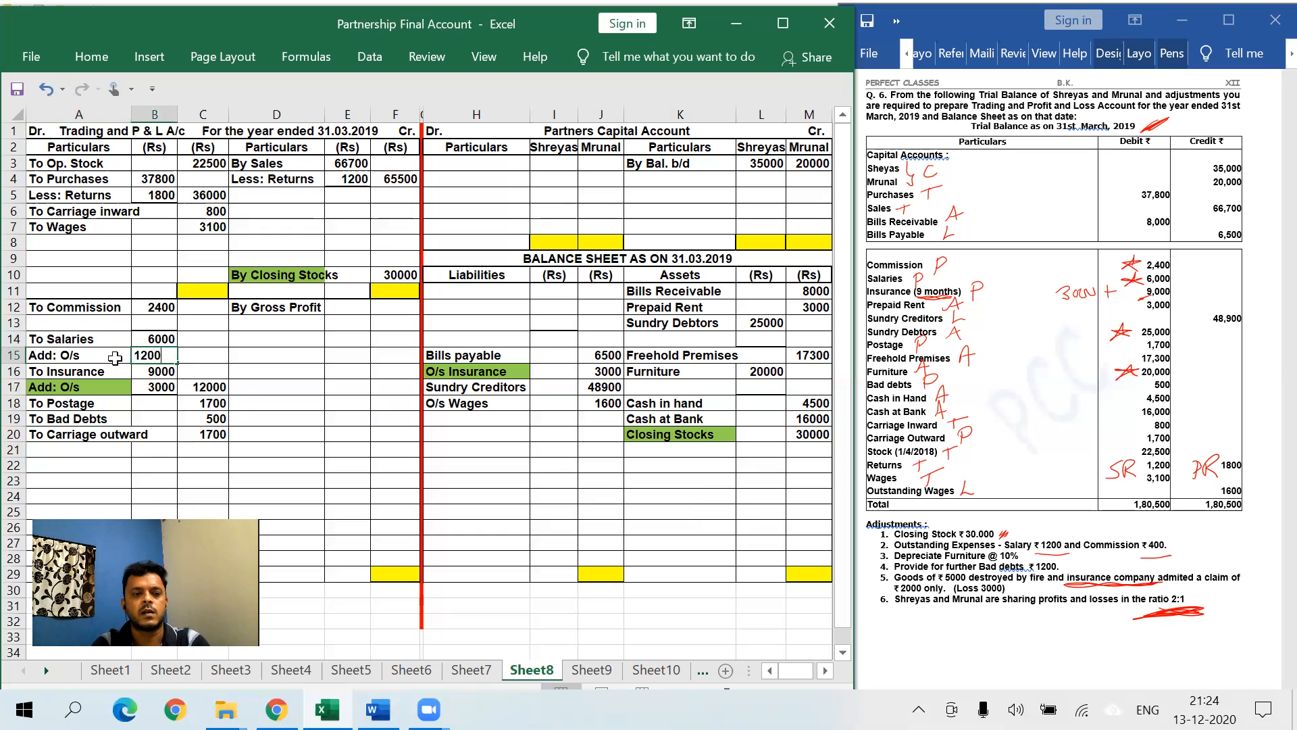
key(Tab)
text(7200)
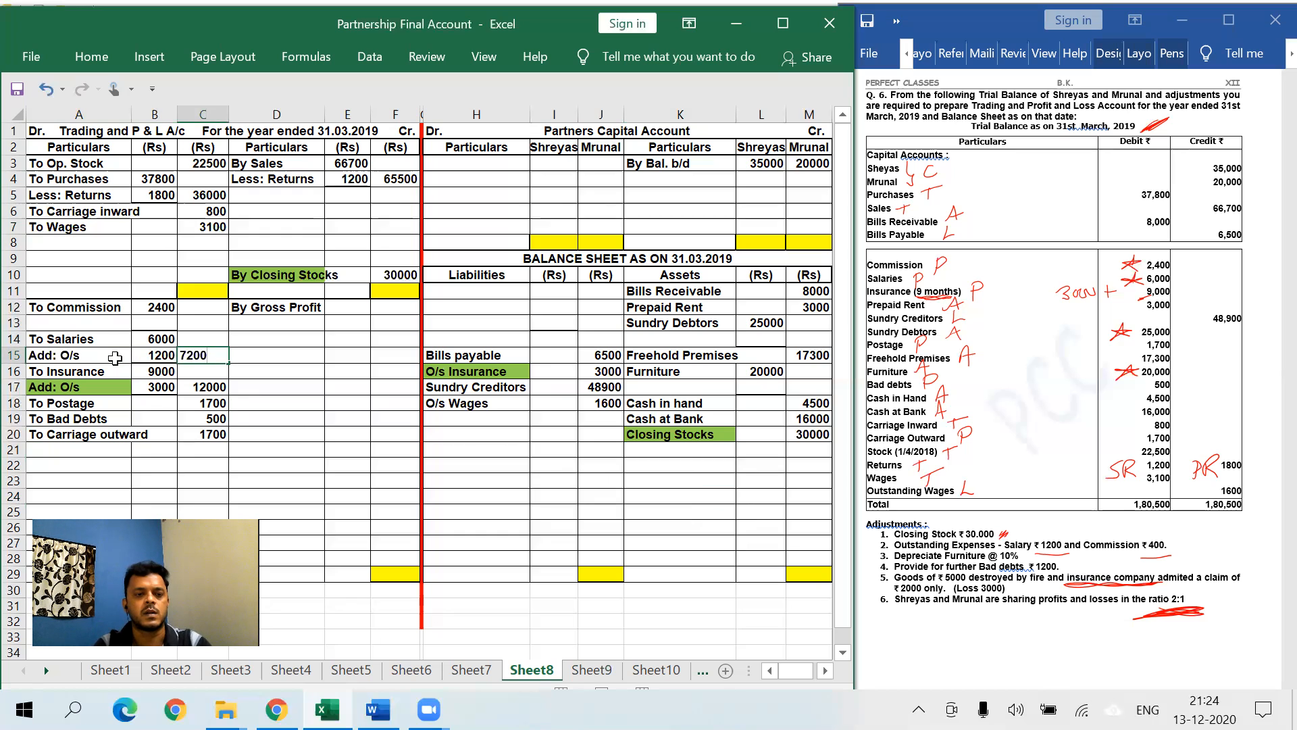
- Add outstanding commission 400 below To Commission, totalling 2800
click(92, 324)
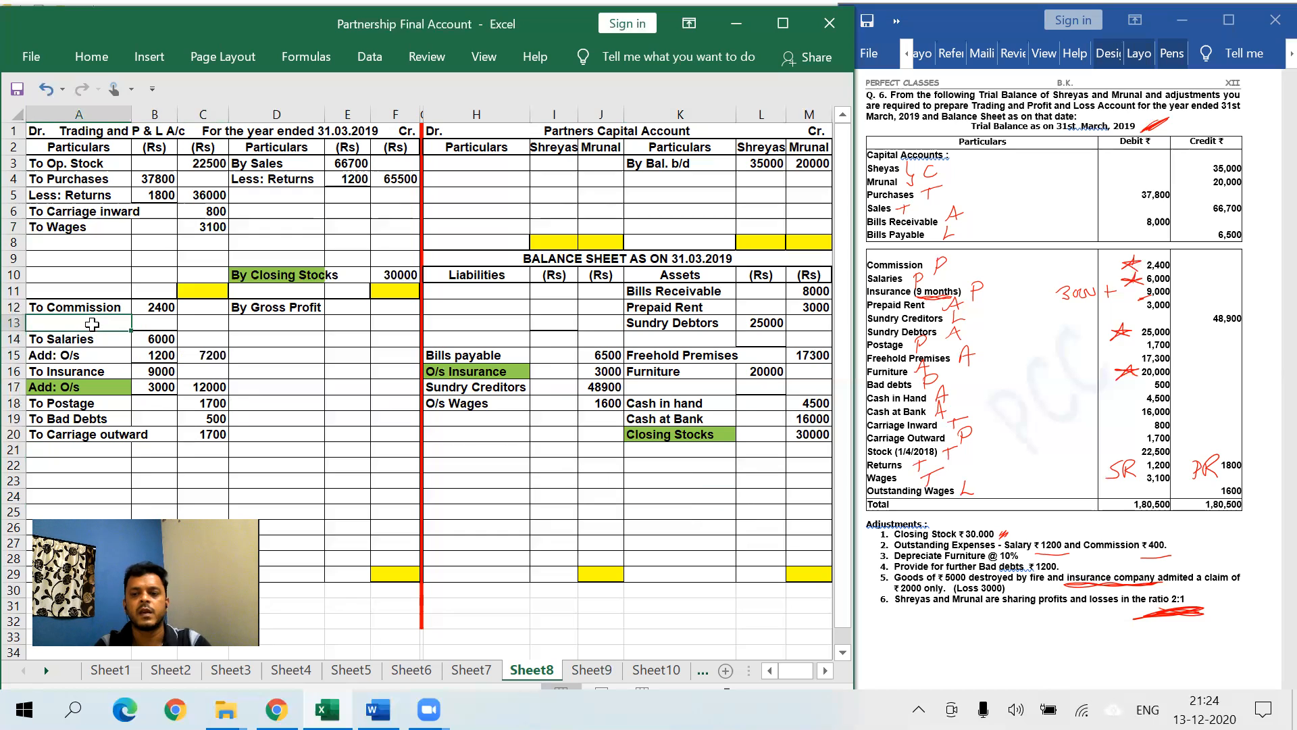
text(Add: O/s)
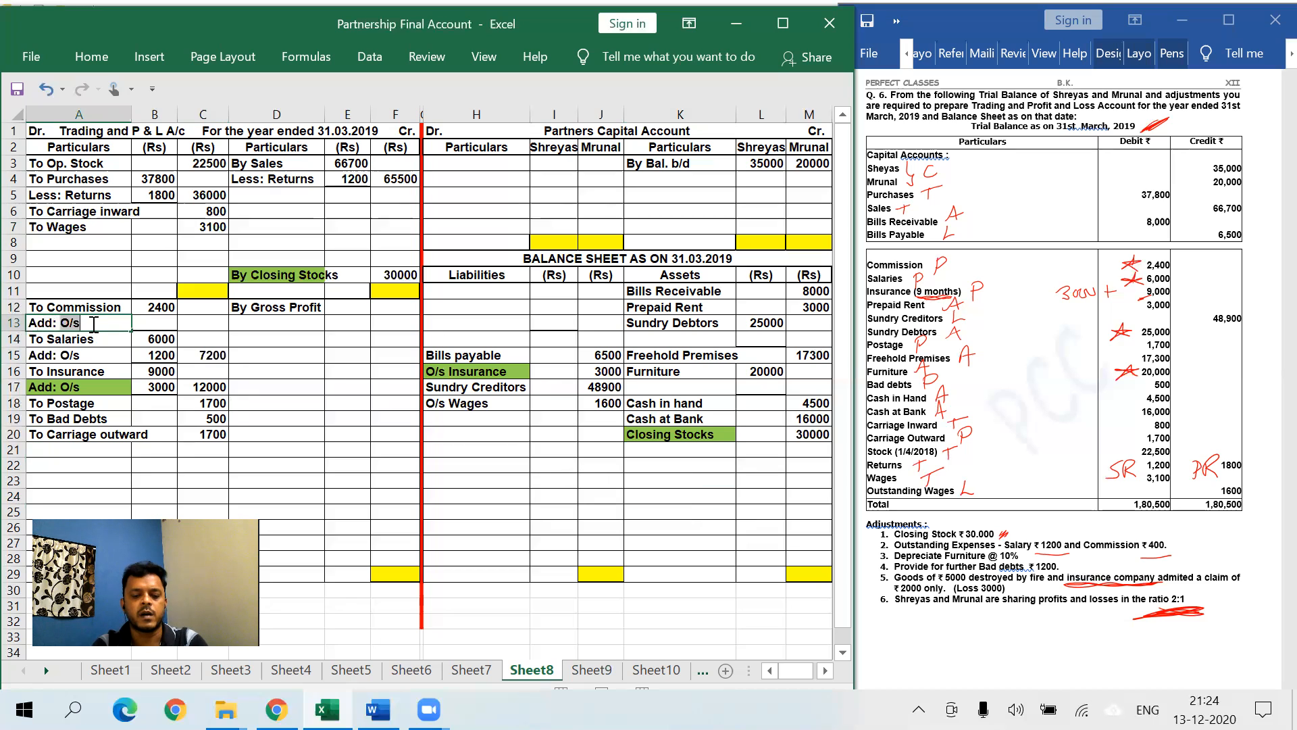
key(Tab)
text(400)
key(Tab)
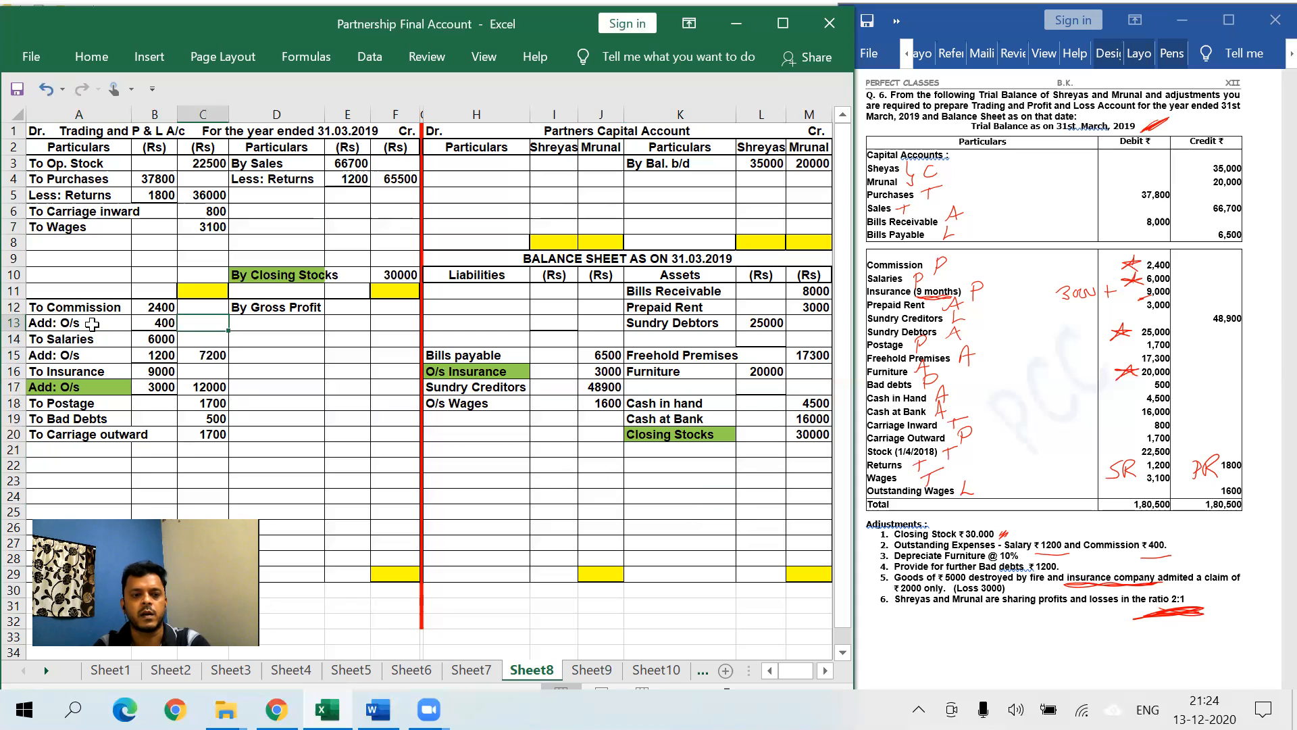
text(2800)
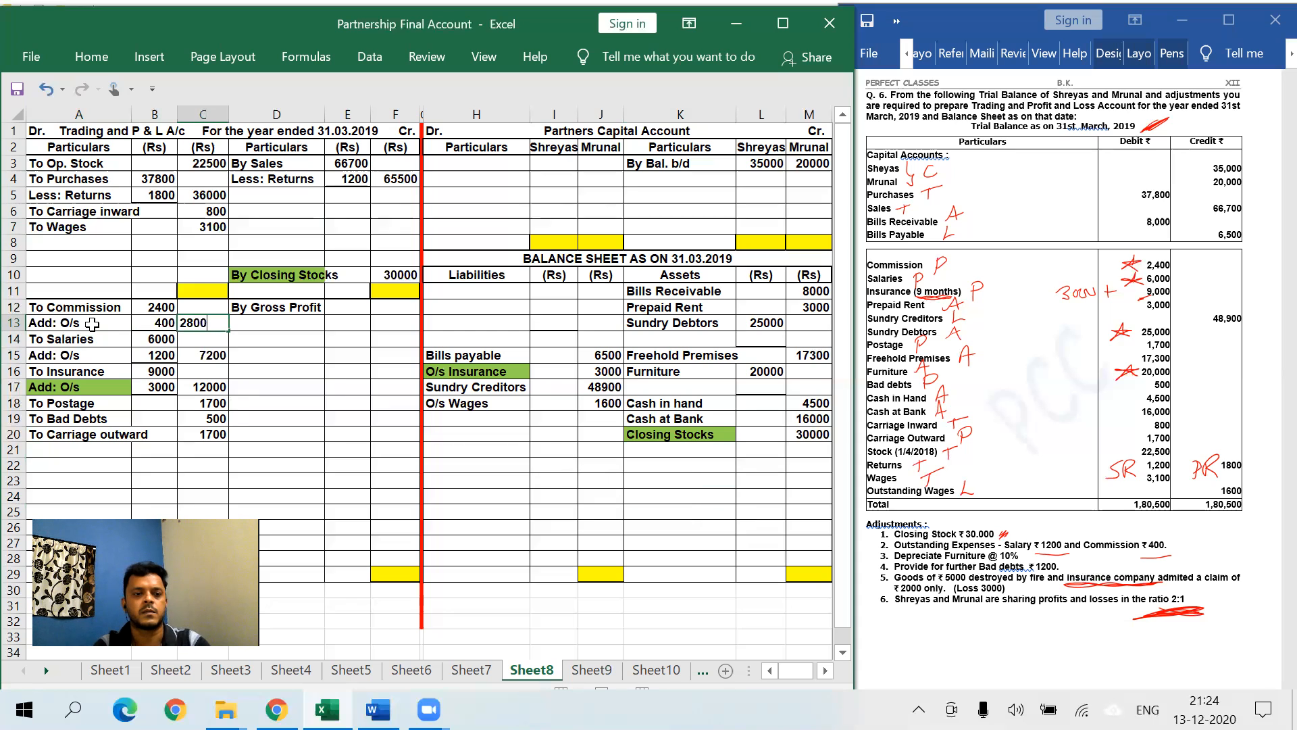
- Shade both Add: O/s labels green
click(92, 324)
click(92, 57)
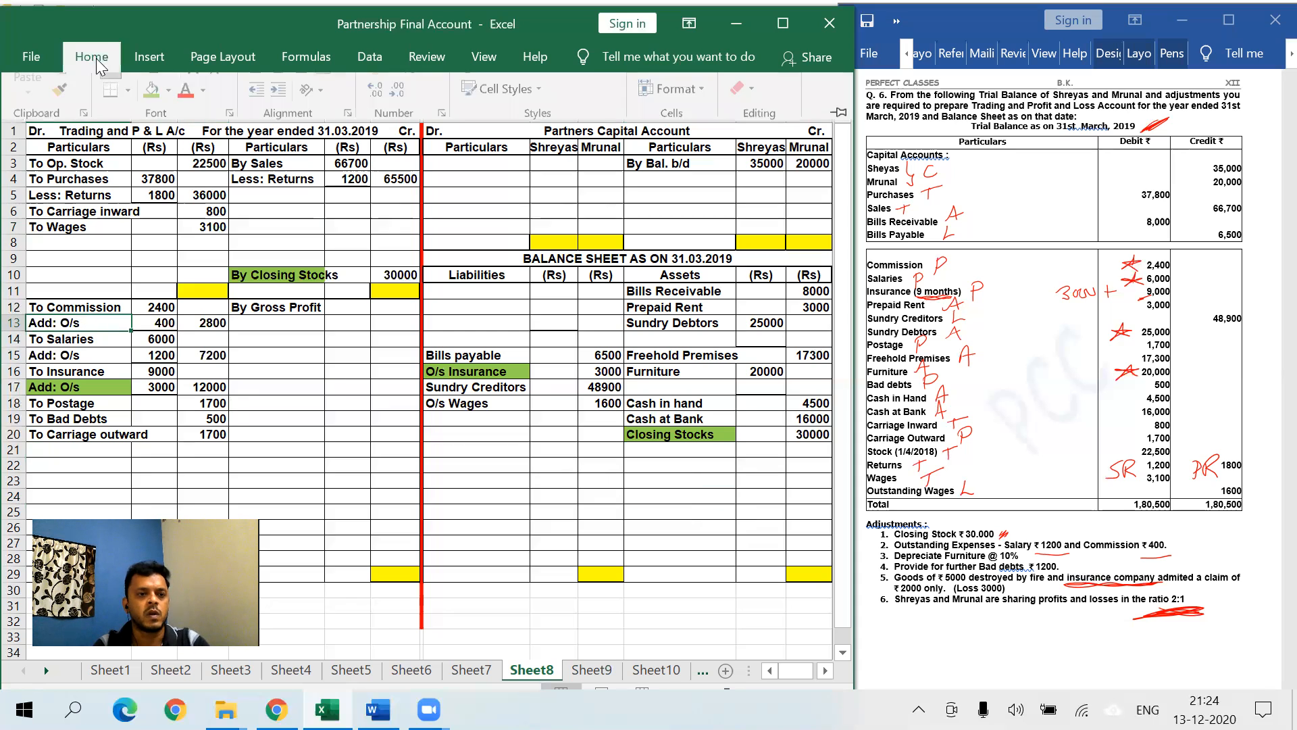
click(151, 133)
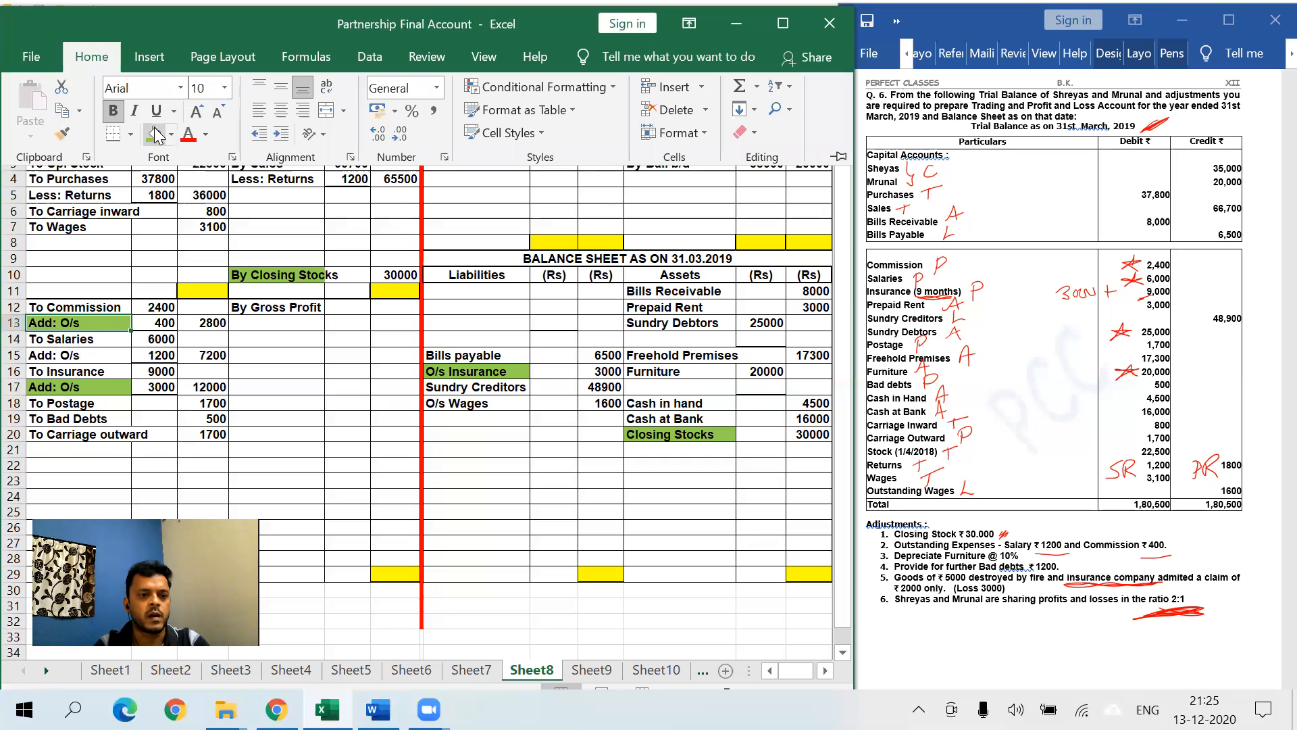
click(82, 358)
click(94, 60)
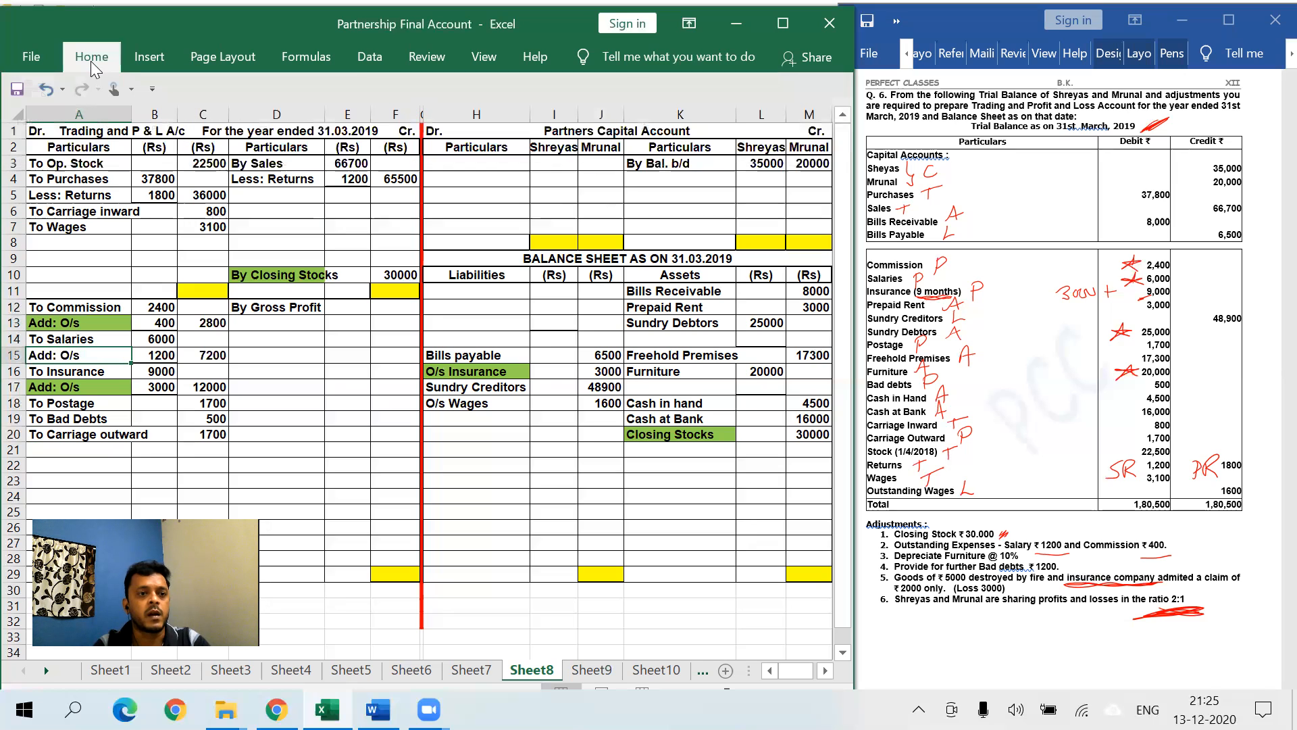
click(154, 136)
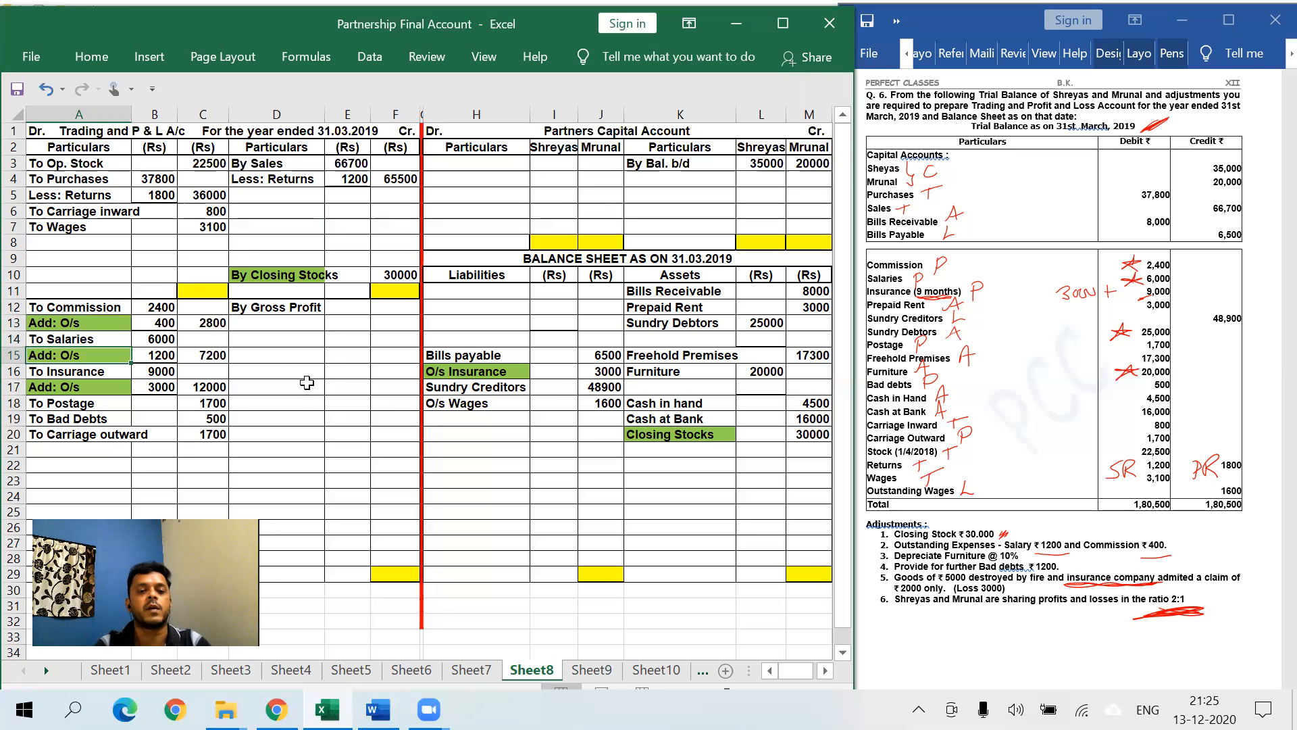
- Enter O/s Expenses 1600 with the (400 + 1200) breakdown under liabilities
click(487, 416)
text(O/s Ex)
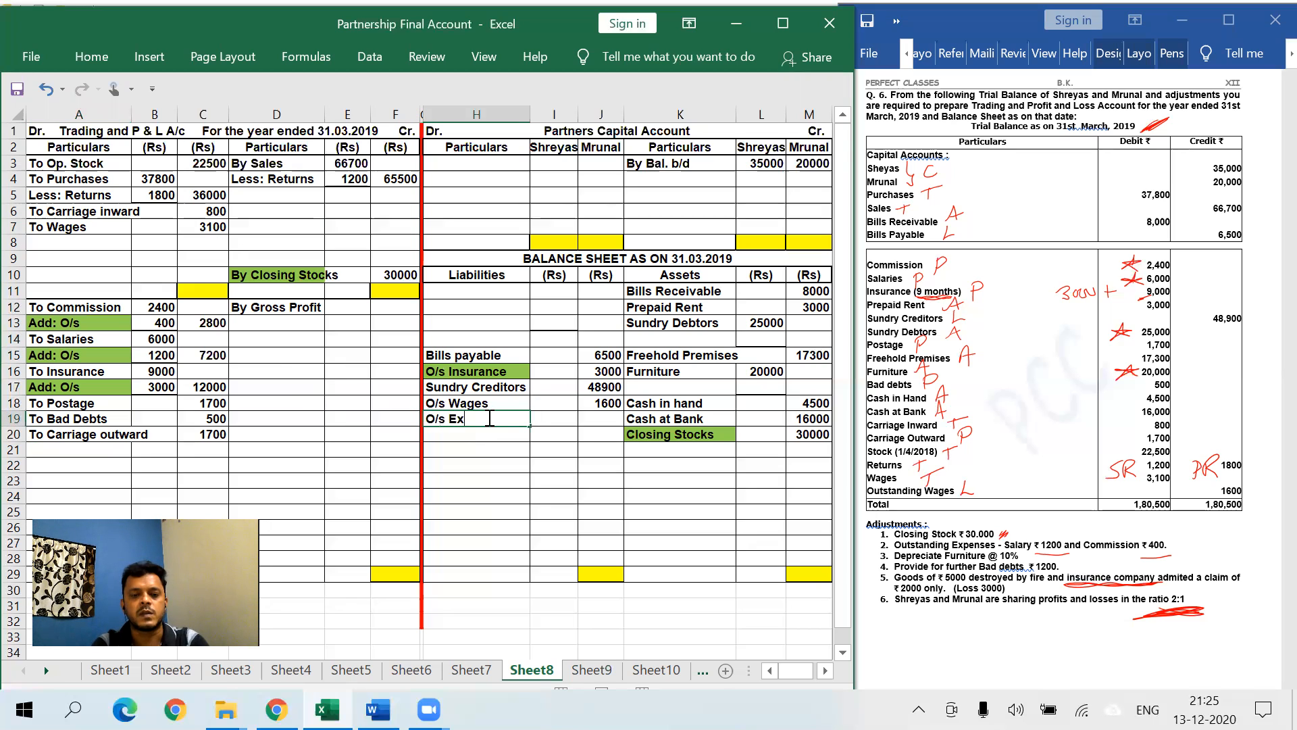
text(penses)
key(Return)
text((400 +)
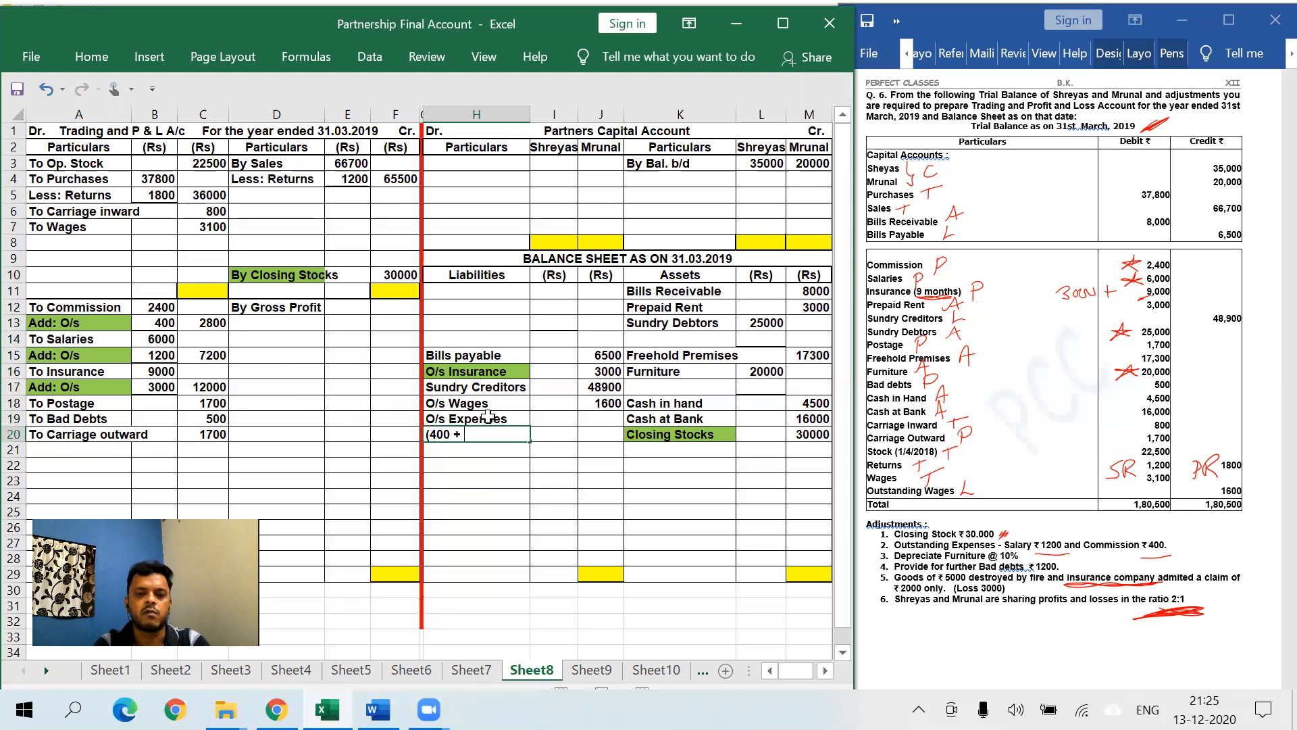
text( 1200))
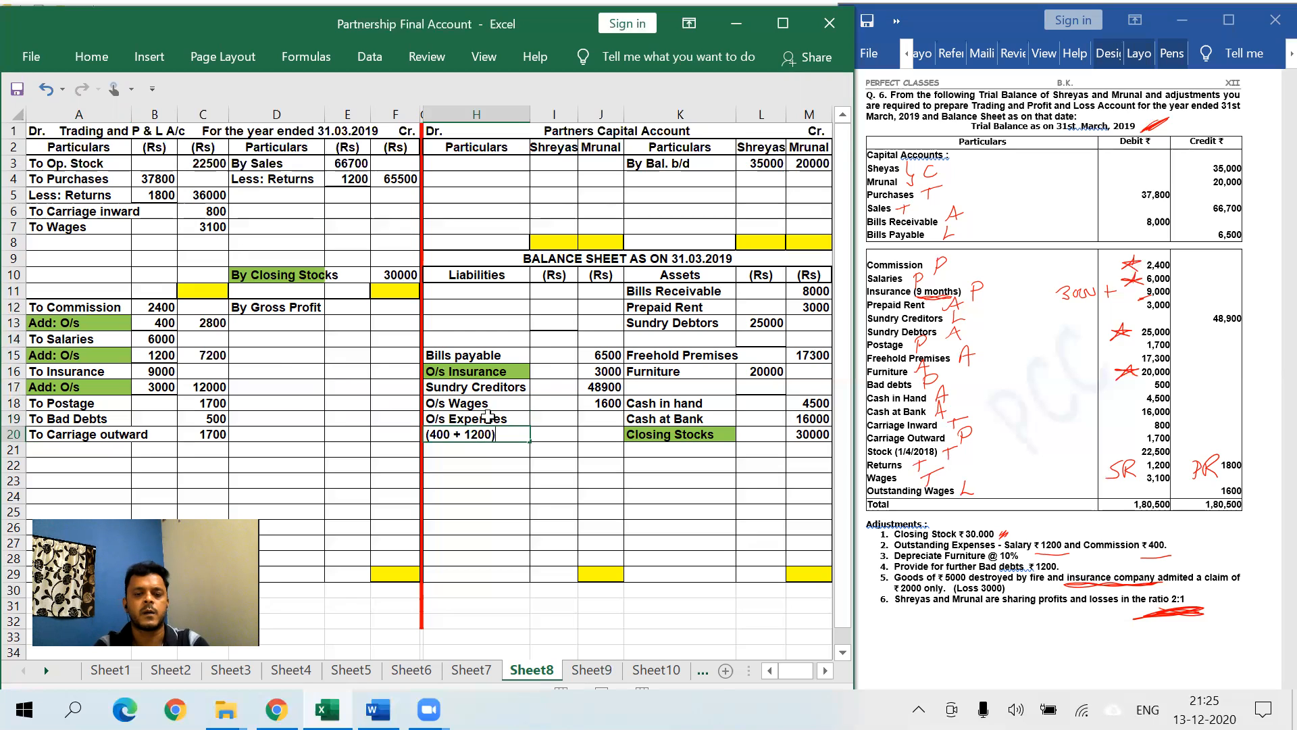
key(Tab)
key(Up)
key(Right)
text(1600)
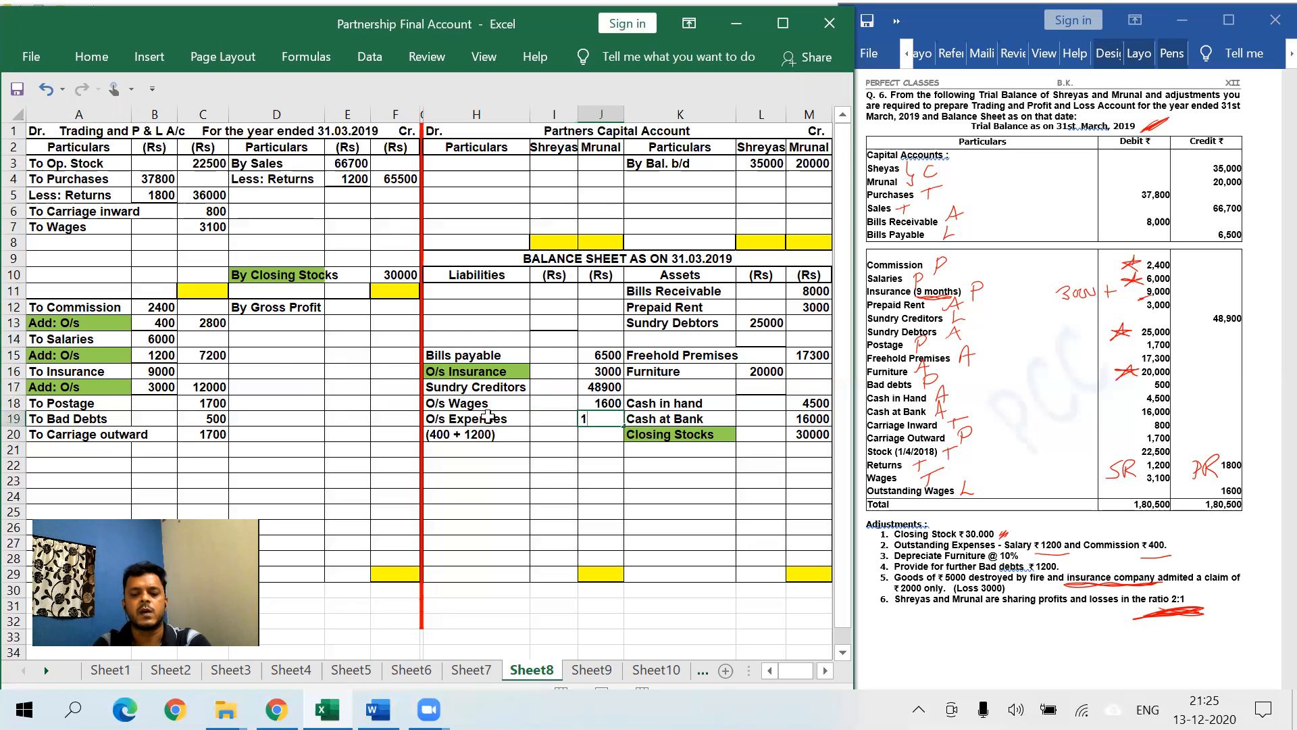
- Shade the O/s Expenses label green
click(487, 417)
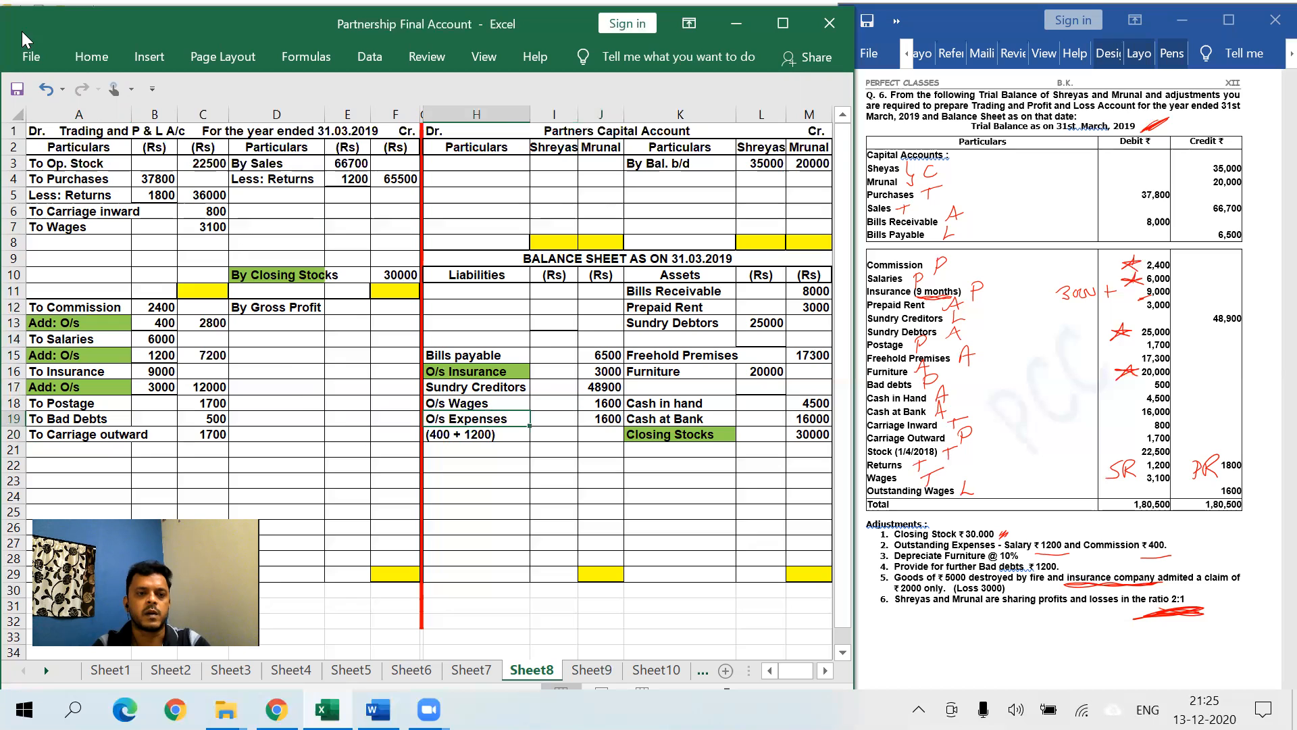
click(92, 57)
click(152, 137)
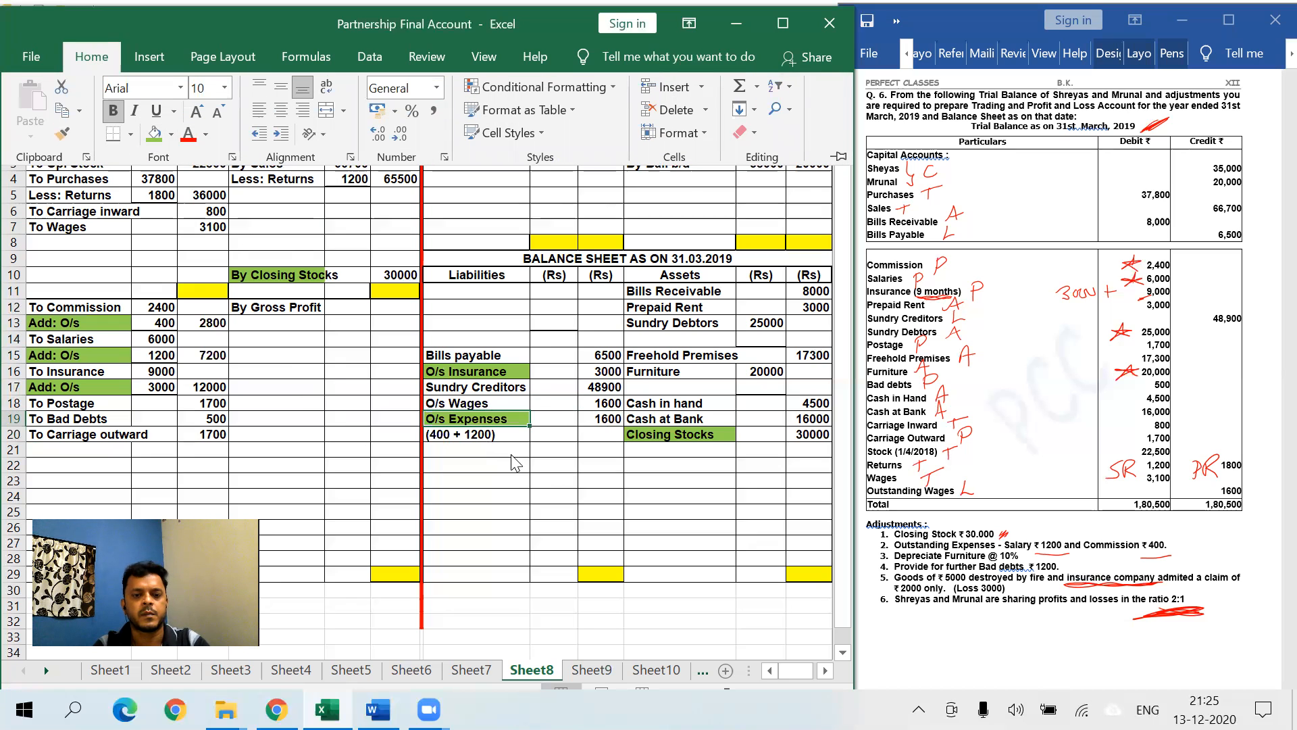
click(565, 482)
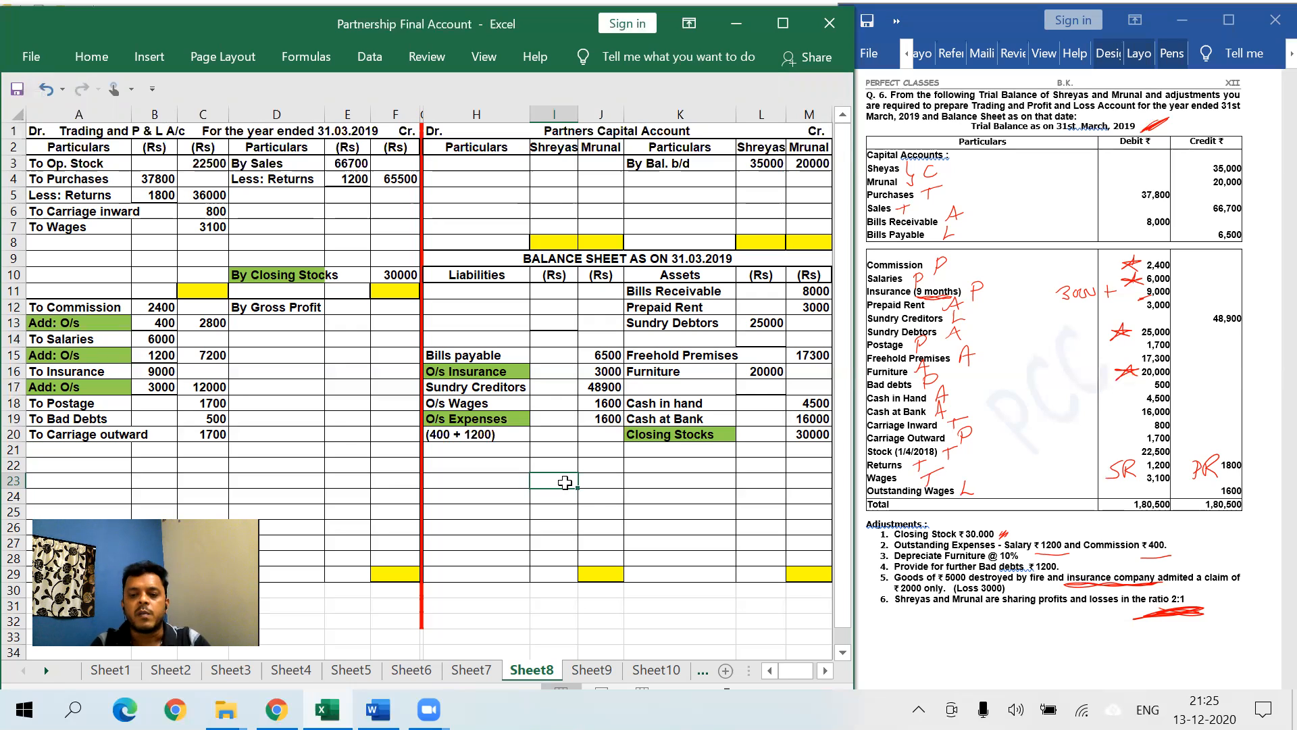
- Deduct Less: Dep 10% 2000 from Furniture, leaving 18000, and shade that label green
click(674, 385)
text(Less: Dep )
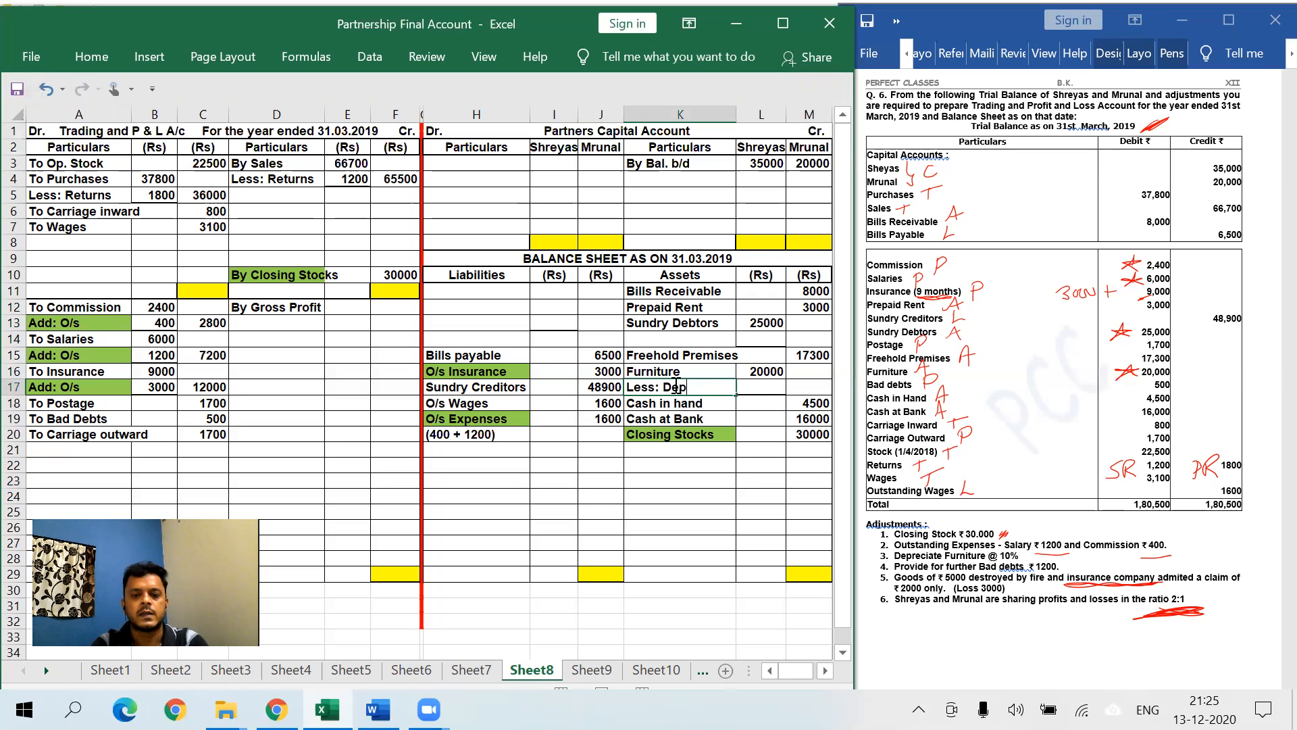
text(1)
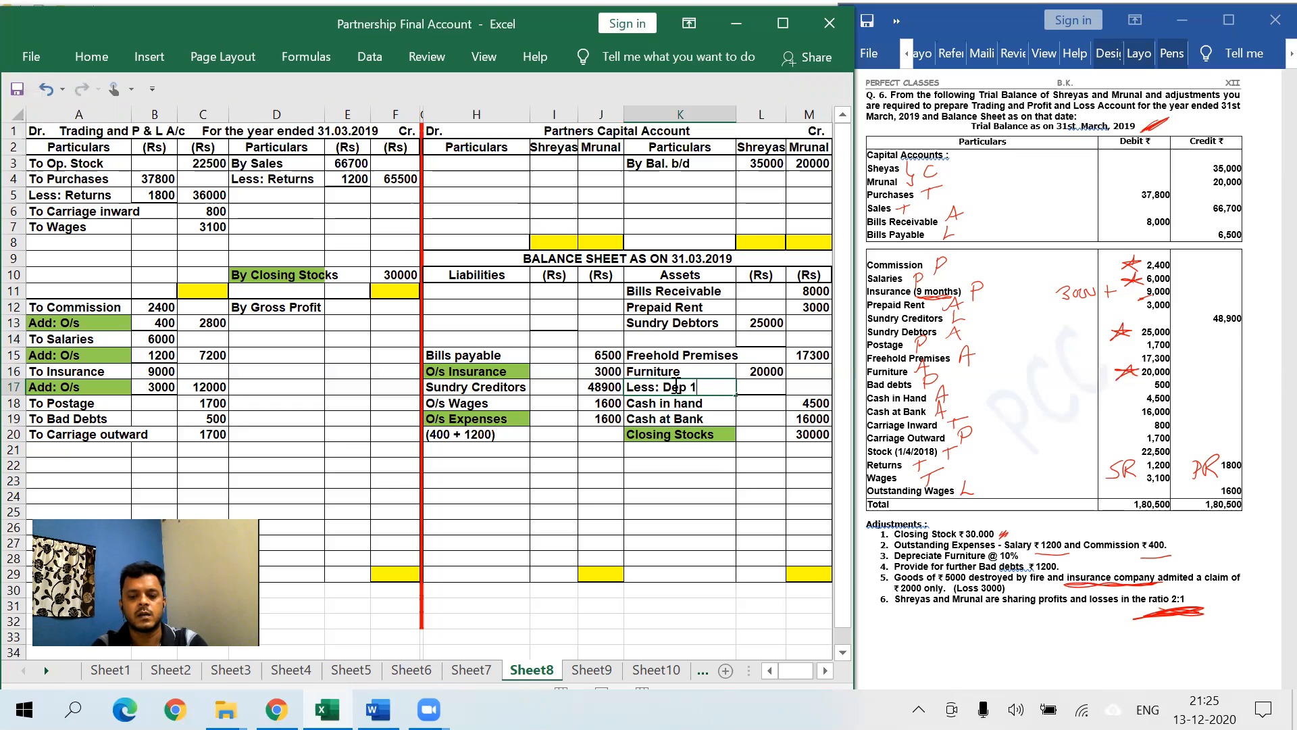
text(0%)
key(Tab)
text(2)
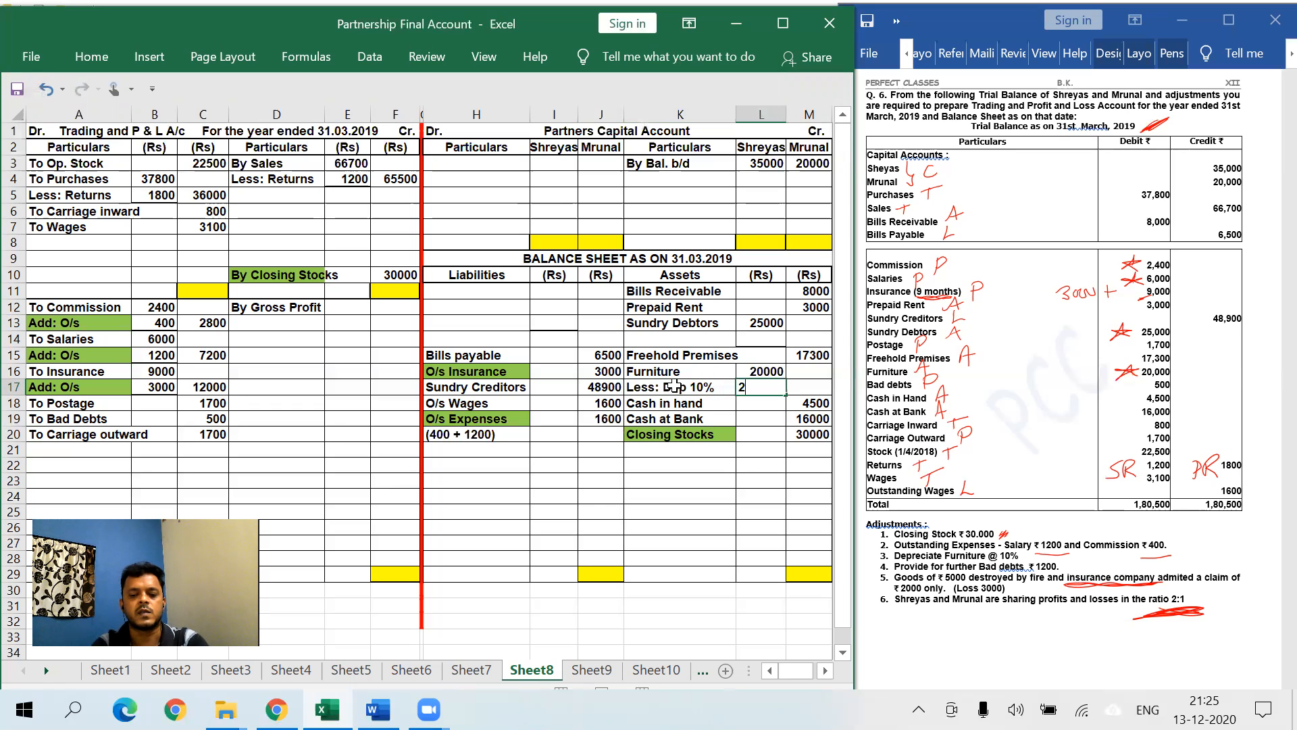
text(000)
key(Tab)
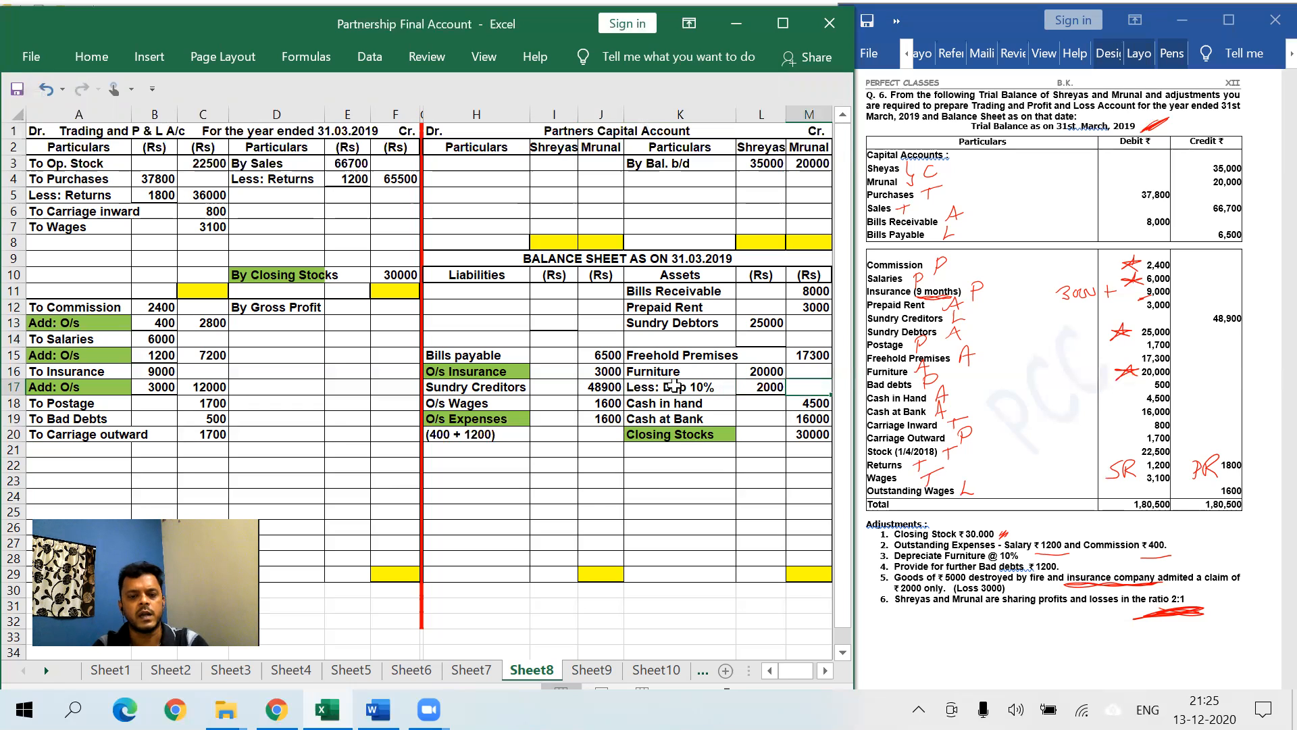
text(18000)
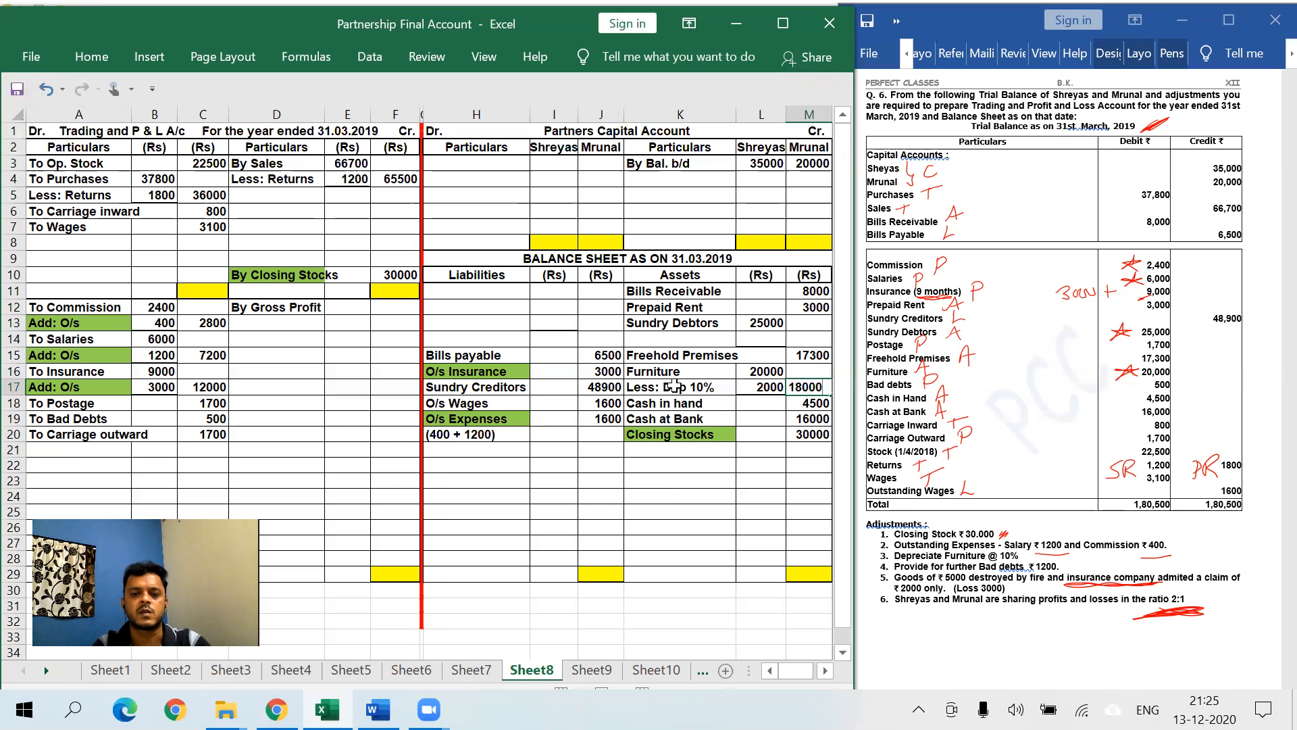
click(675, 385)
click(91, 57)
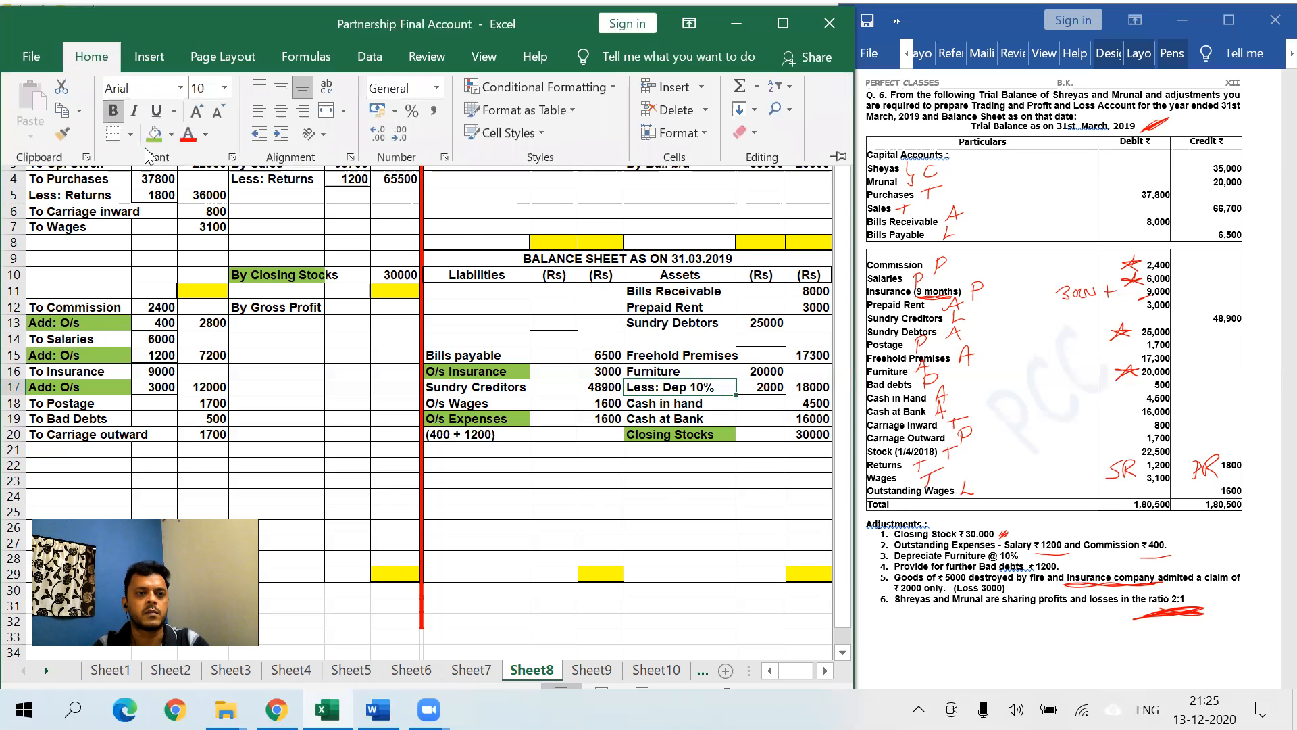
click(154, 135)
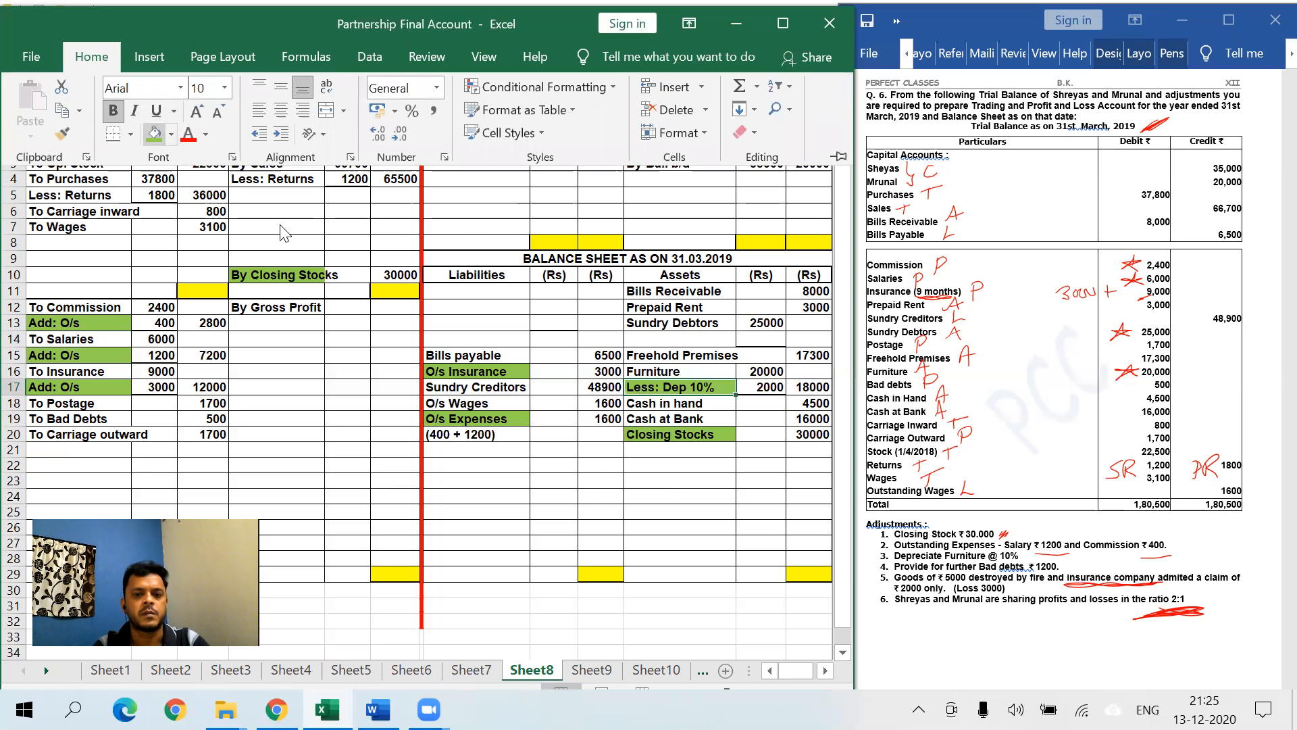
click(689, 524)
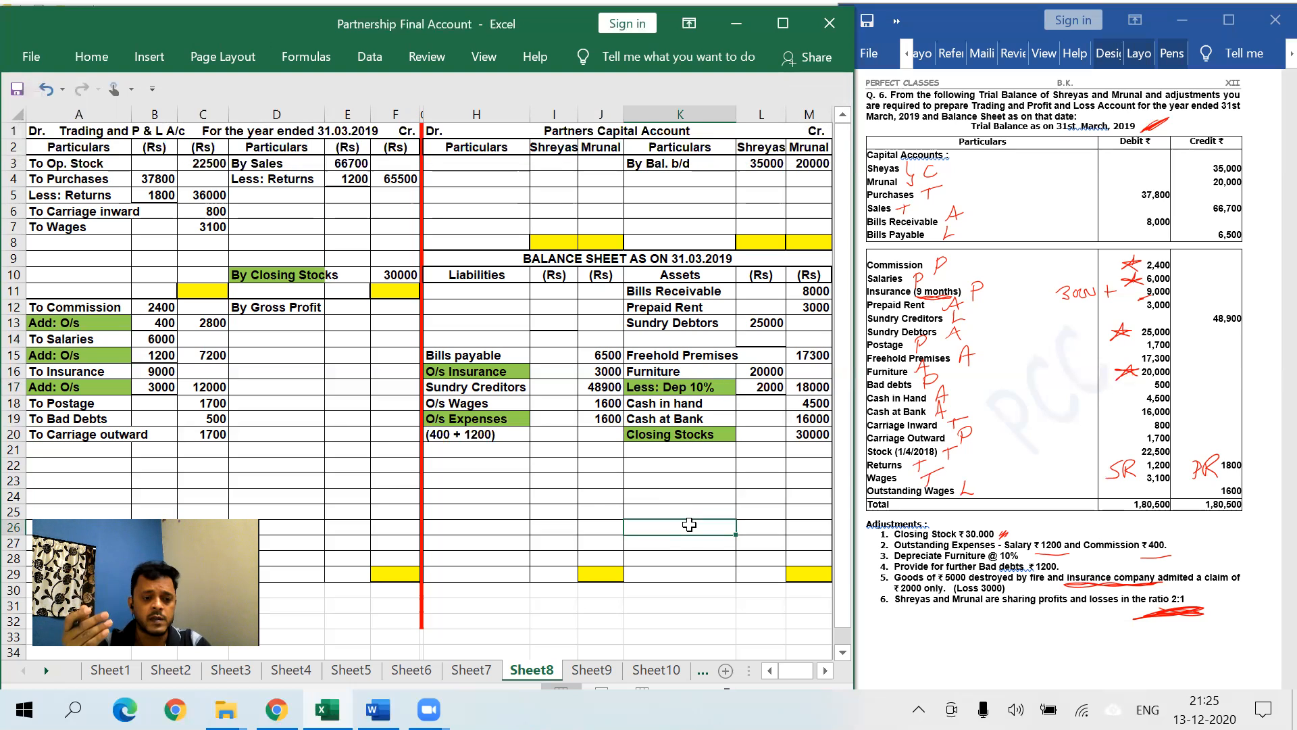
- Debit To Dep. 2000 in row 21 of the P&L and shade its label green
click(121, 447)
text(To Dep.)
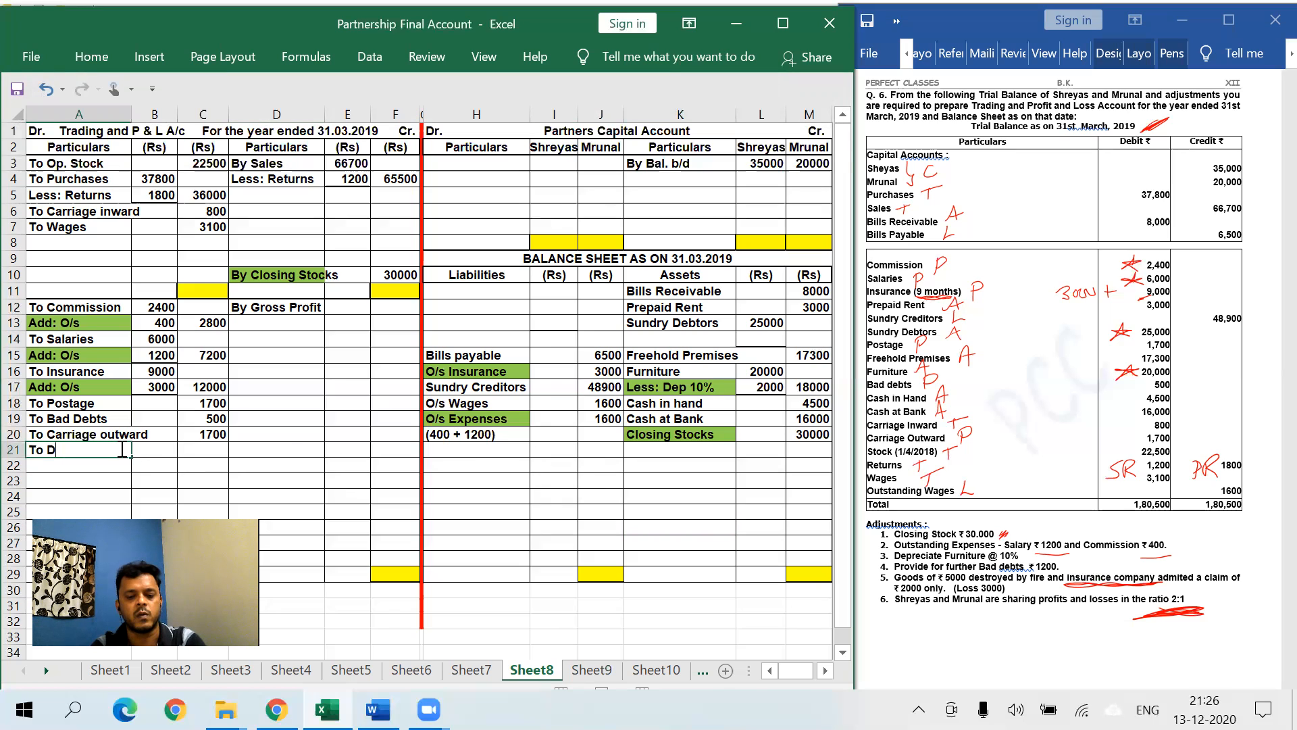
key(Tab)
key(Tab)
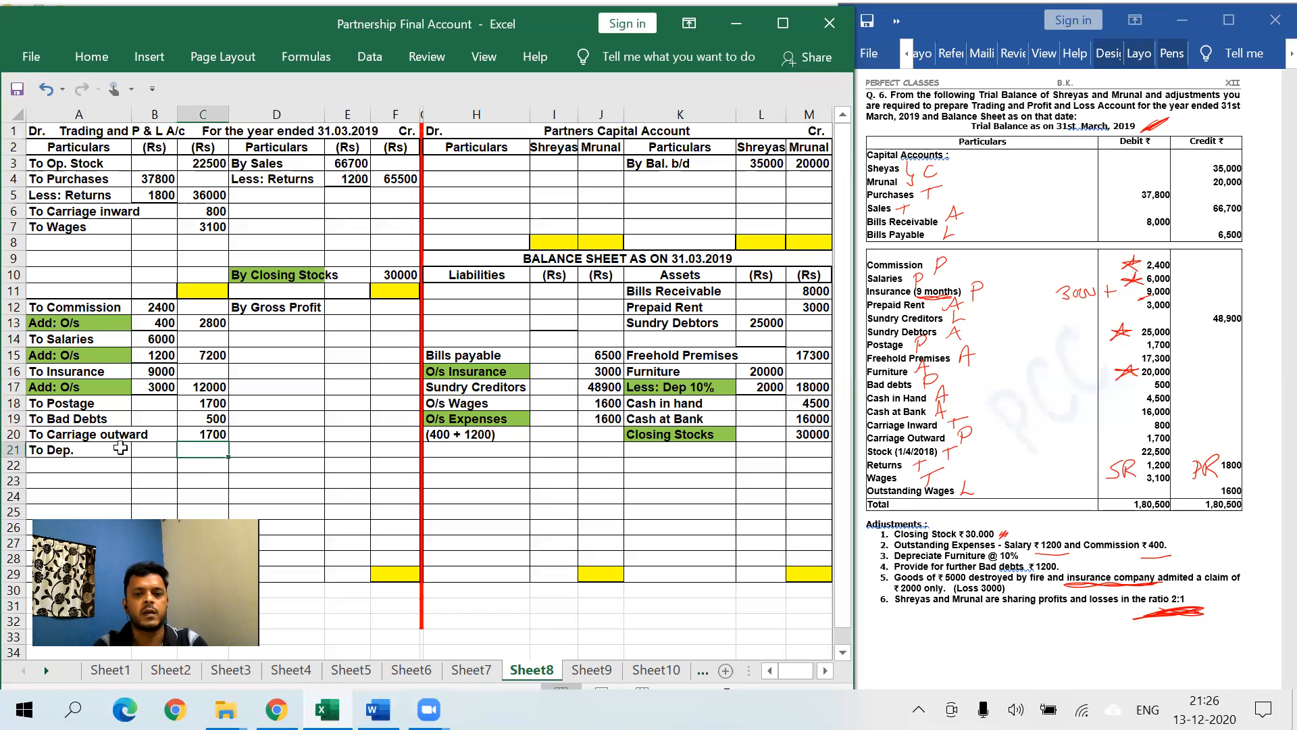
text(2000)
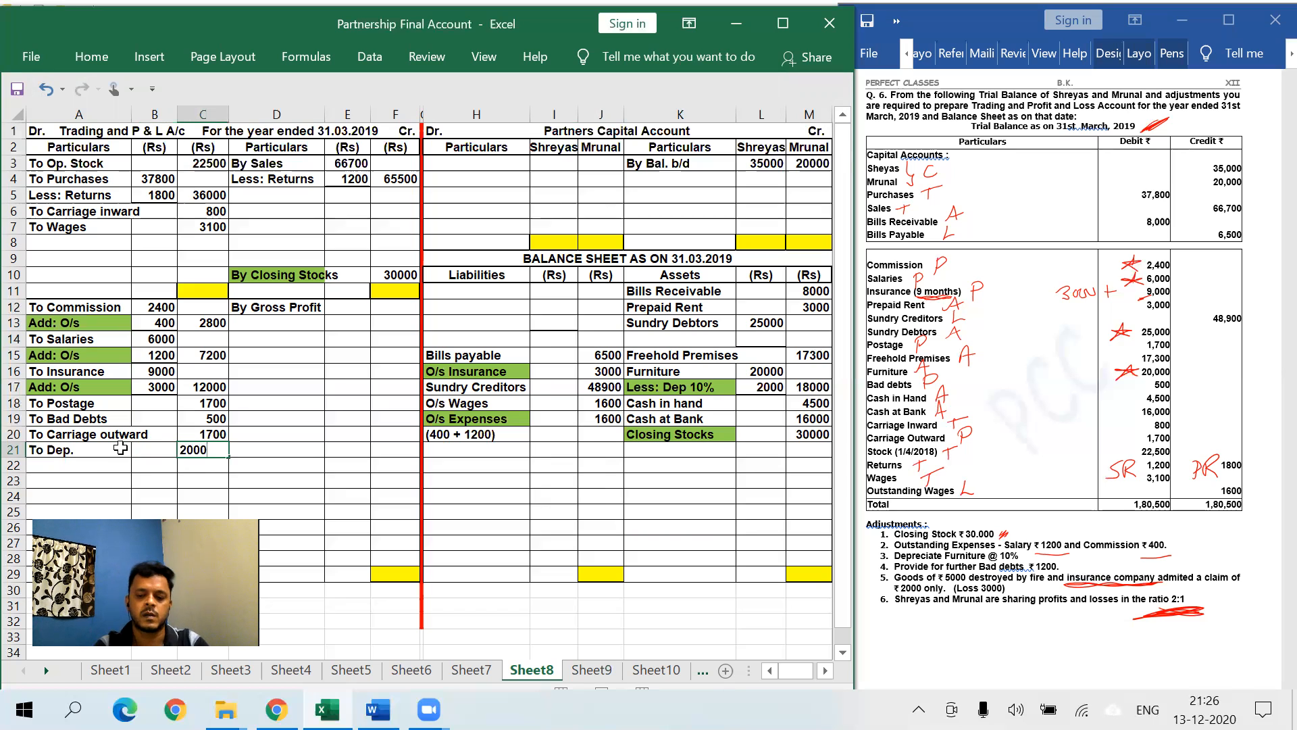
click(121, 447)
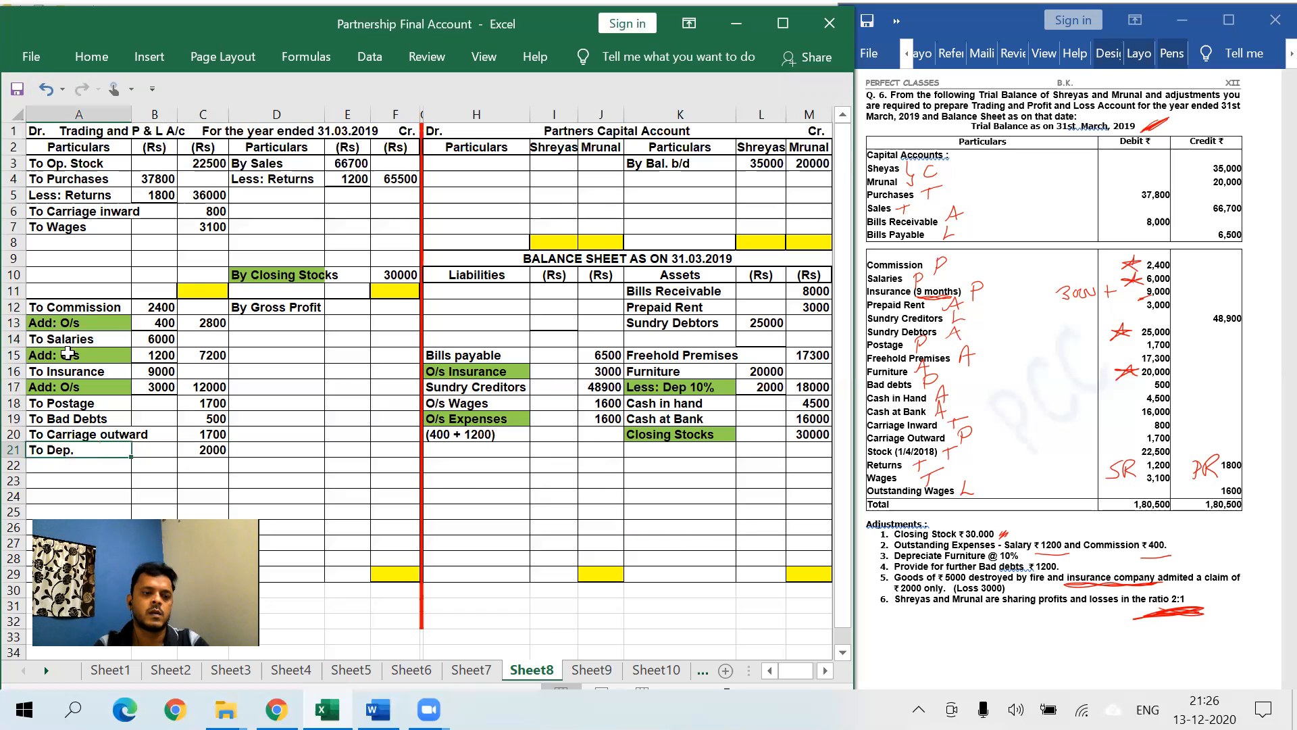
click(91, 57)
click(154, 133)
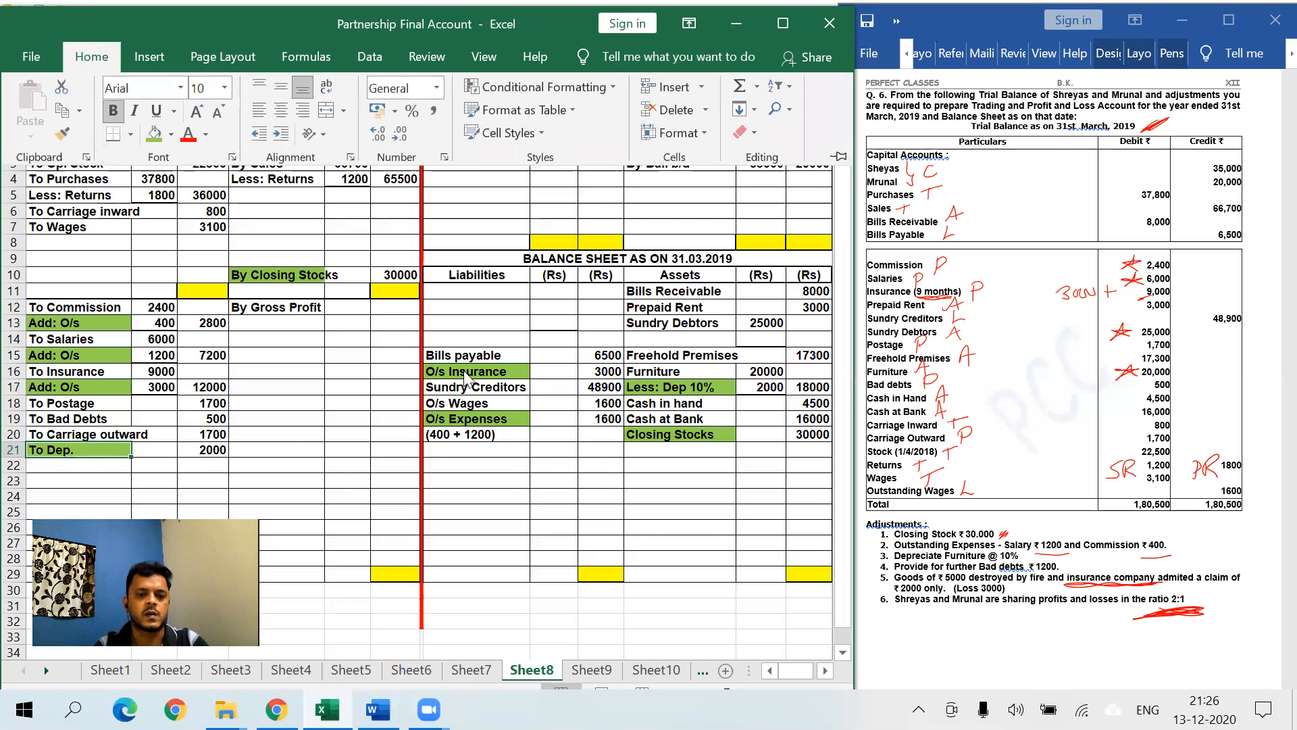
click(536, 483)
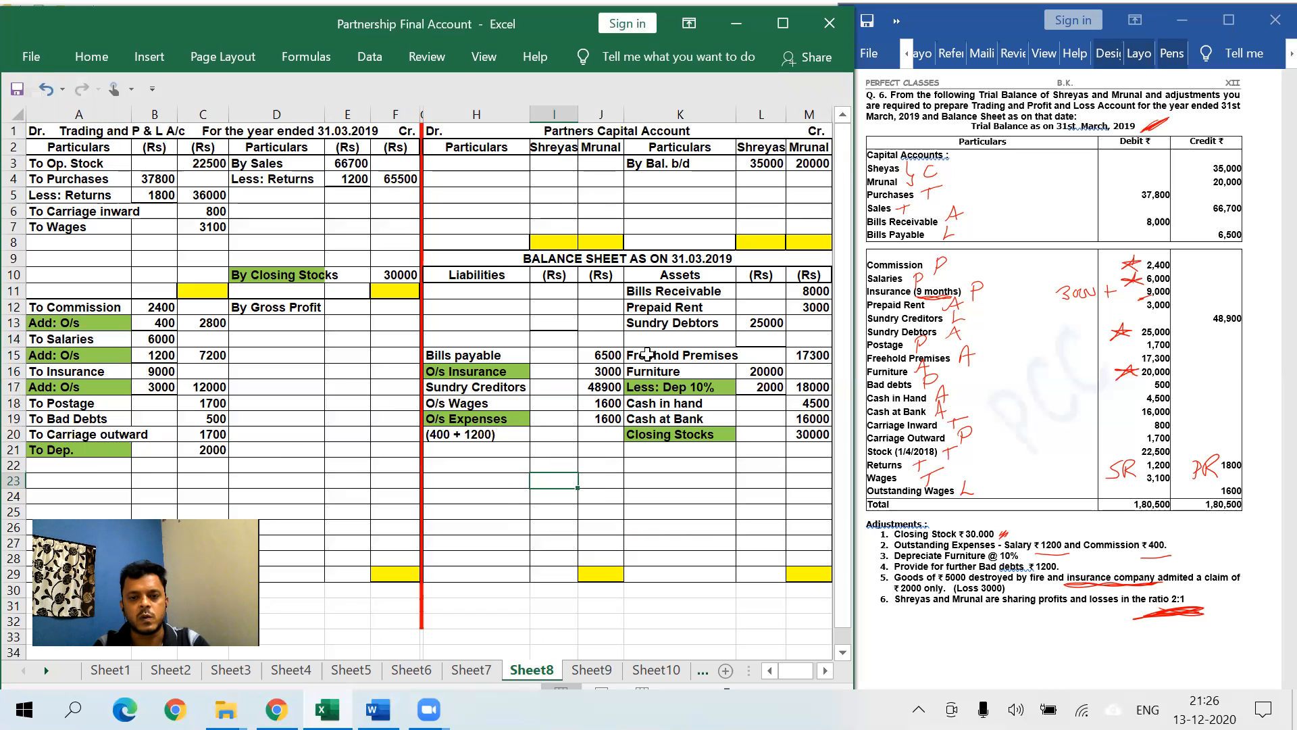
- Add 'Less: Bad debts' 1200, netting debtors to 23800, in K14:M14 and shade it green
click(679, 336)
text(Less: D)
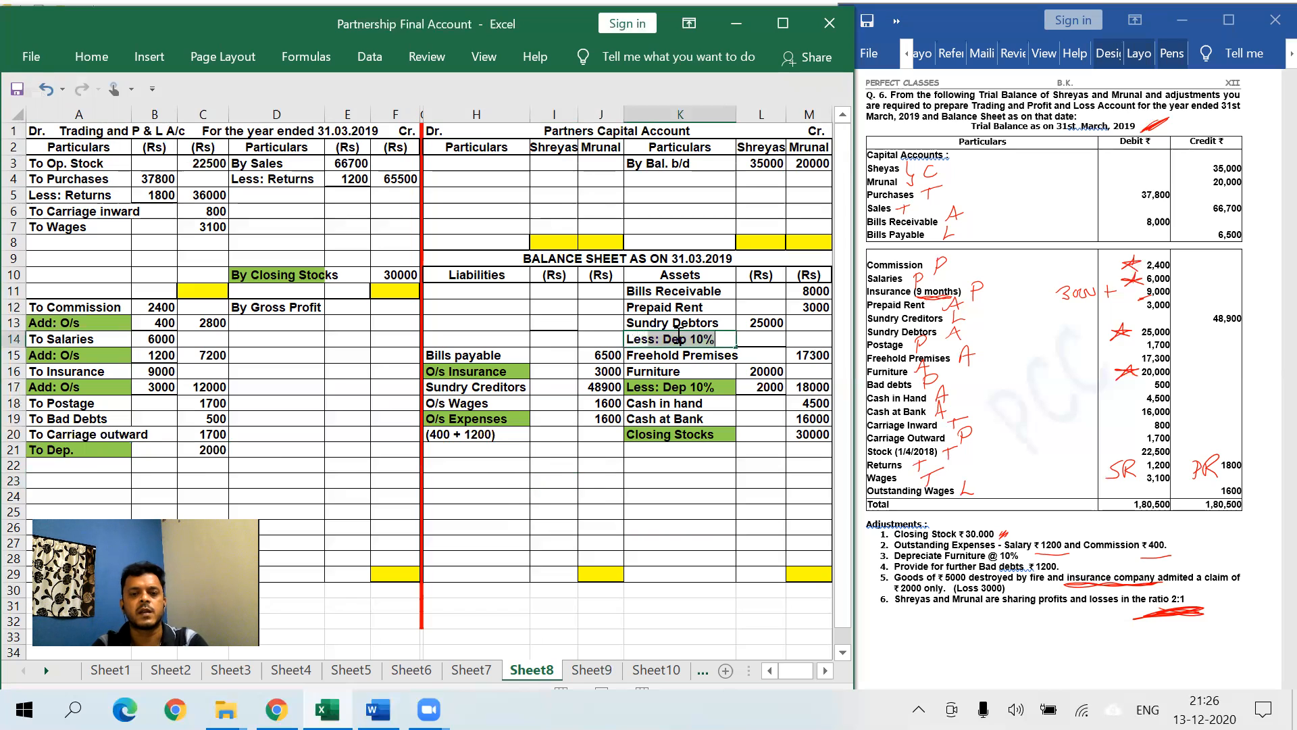
key(BackSpace)
key(BackSpace)
text(Bad debts)
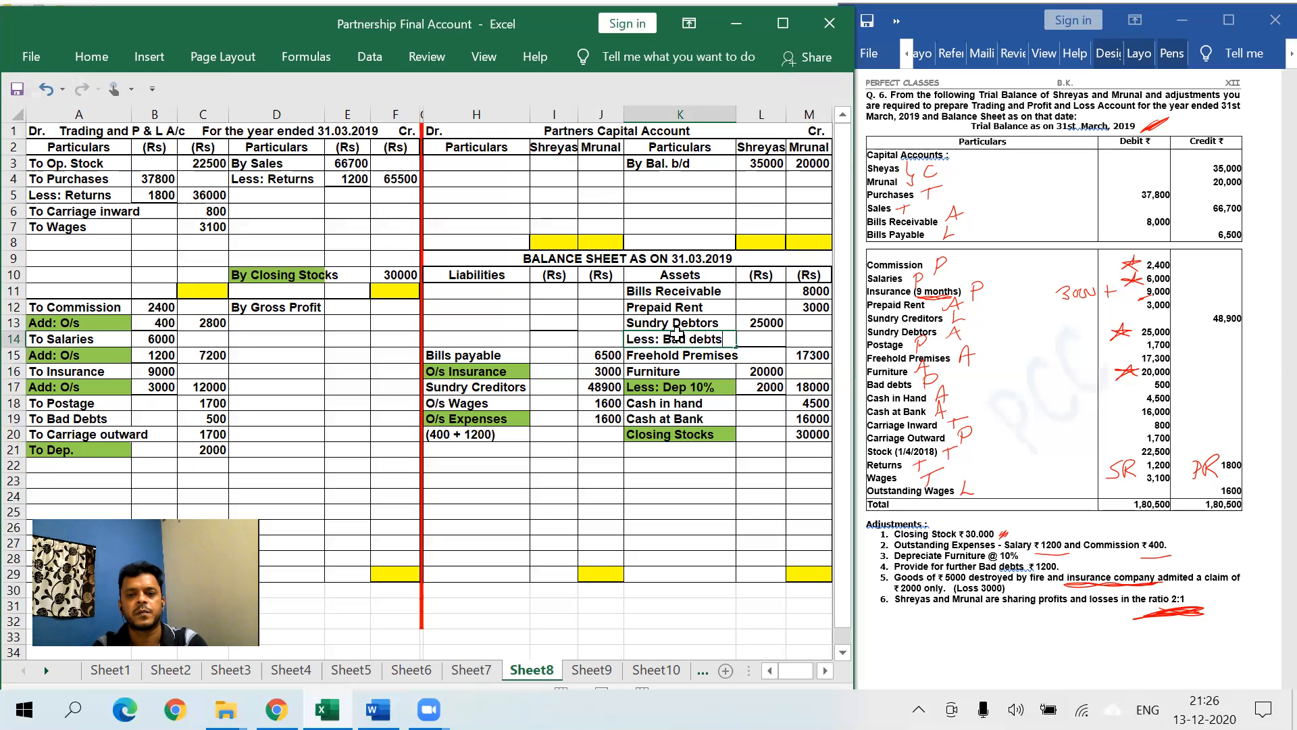
key(Tab)
text(1200)
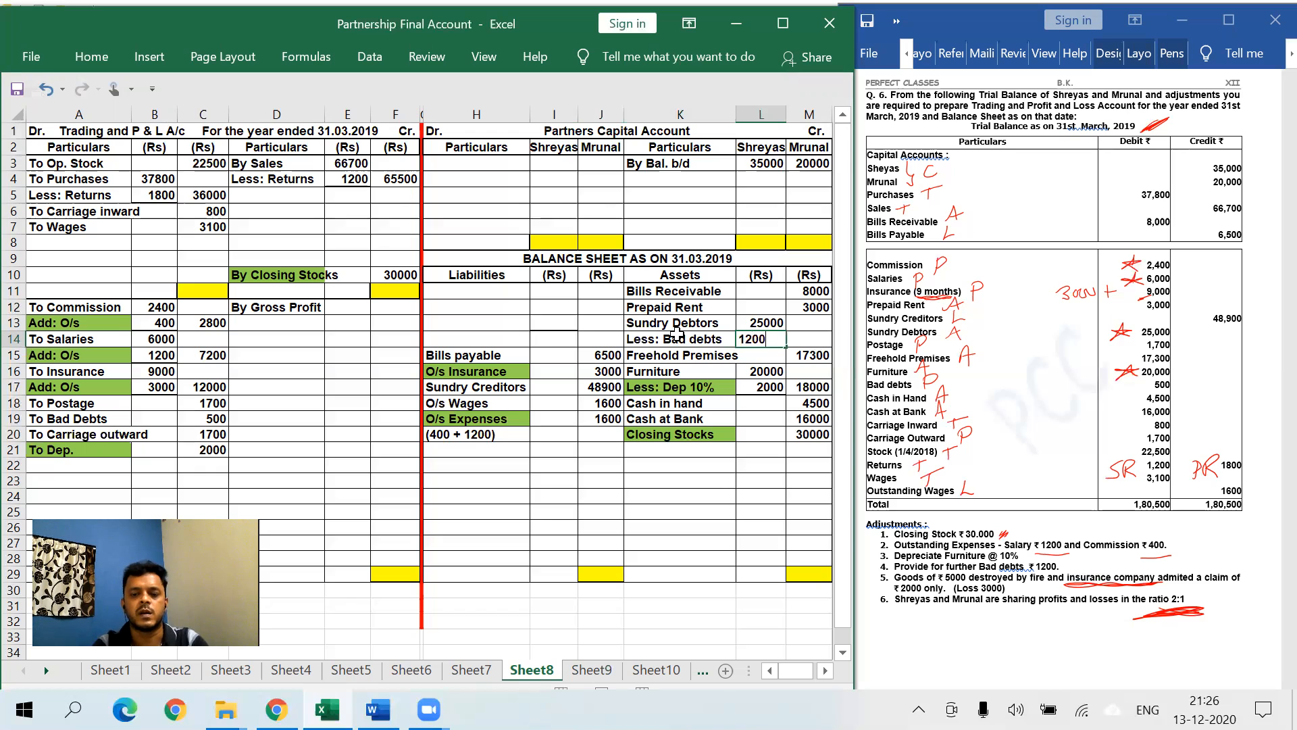
key(Tab)
text(23800)
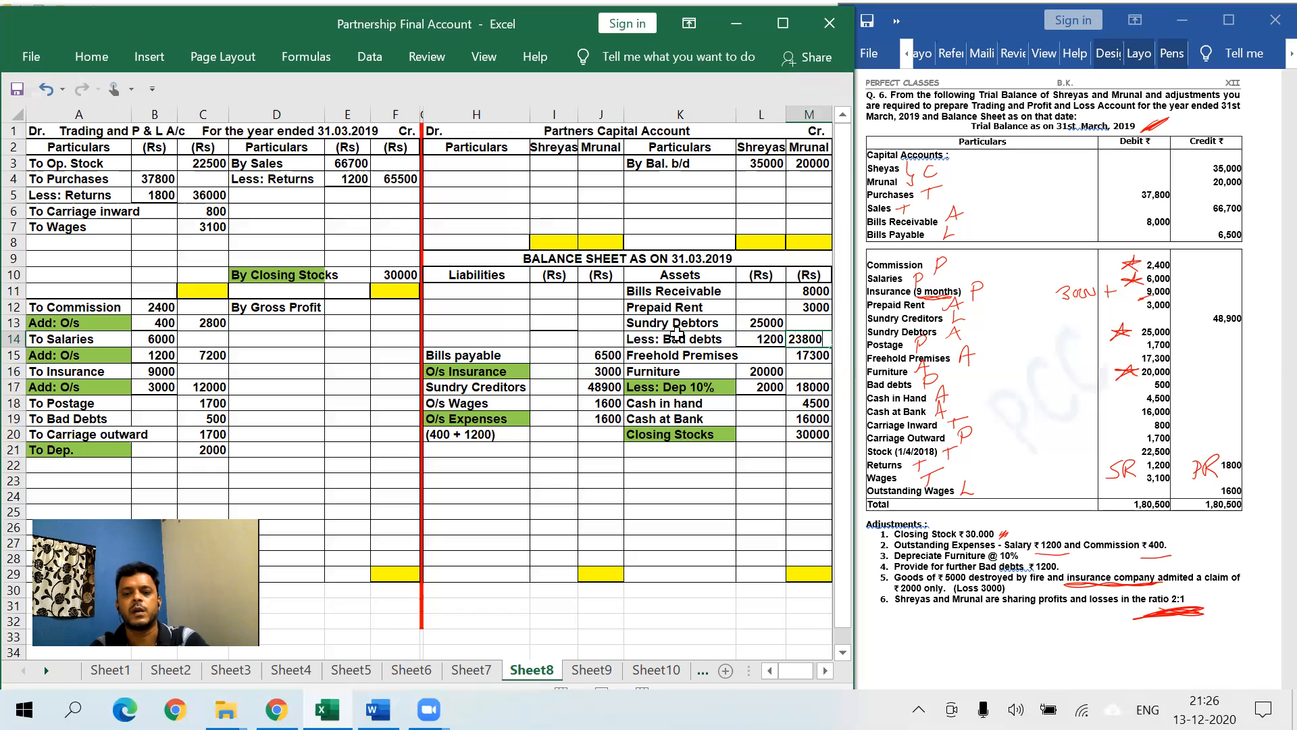
click(676, 333)
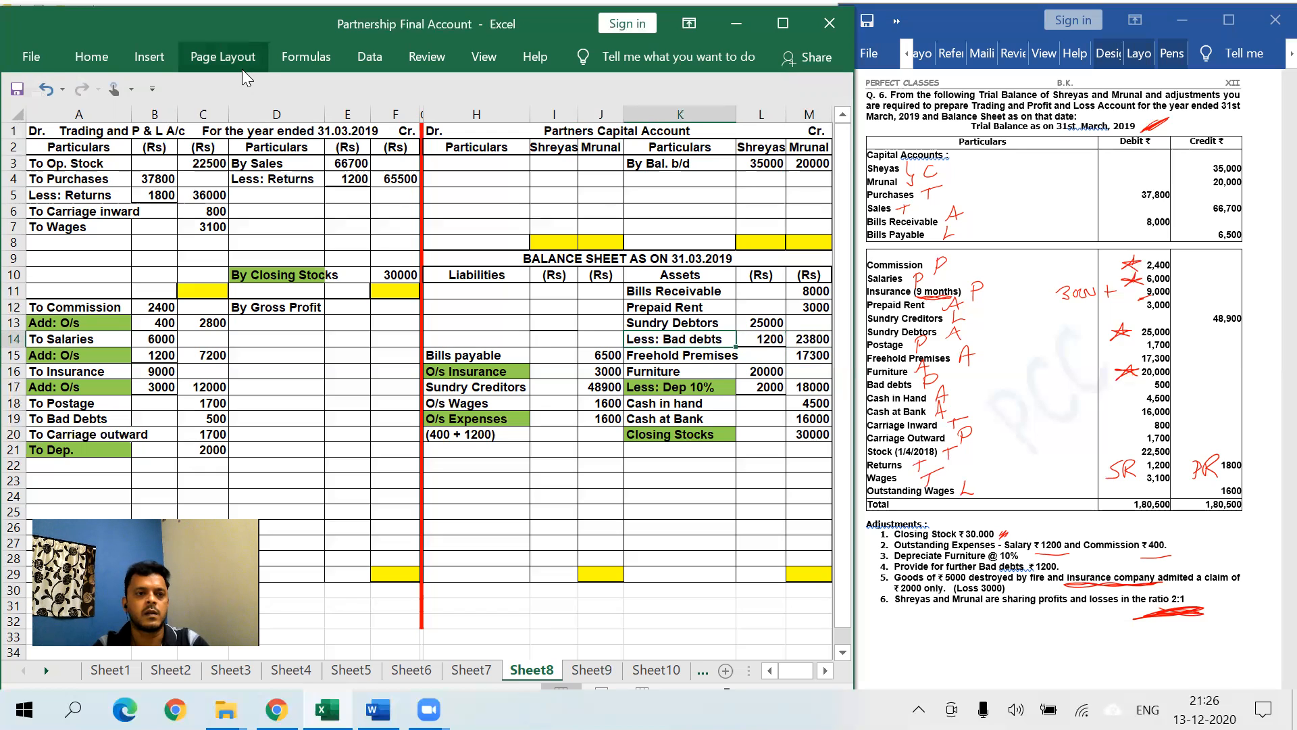
click(109, 54)
click(154, 131)
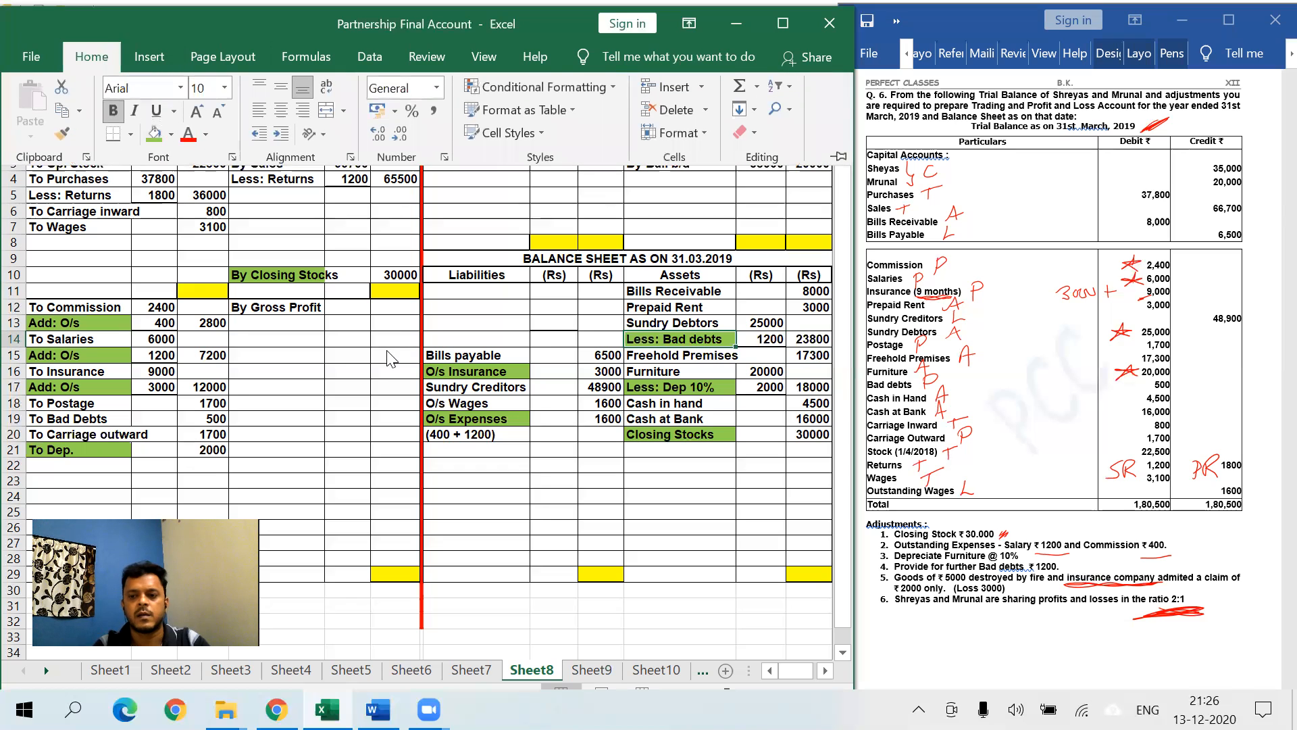
click(695, 494)
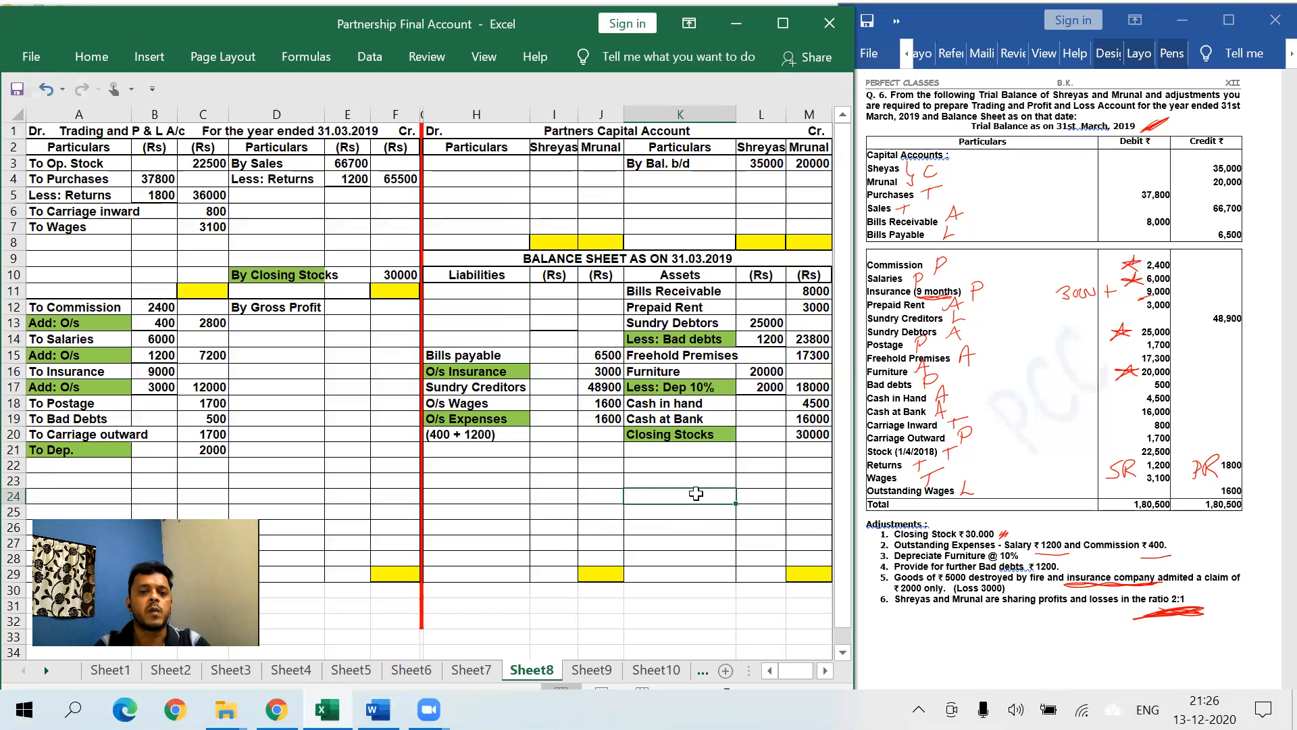
- Debit 'To New Bad Debts' 1200 in A22/C22 and fill the label green
click(102, 466)
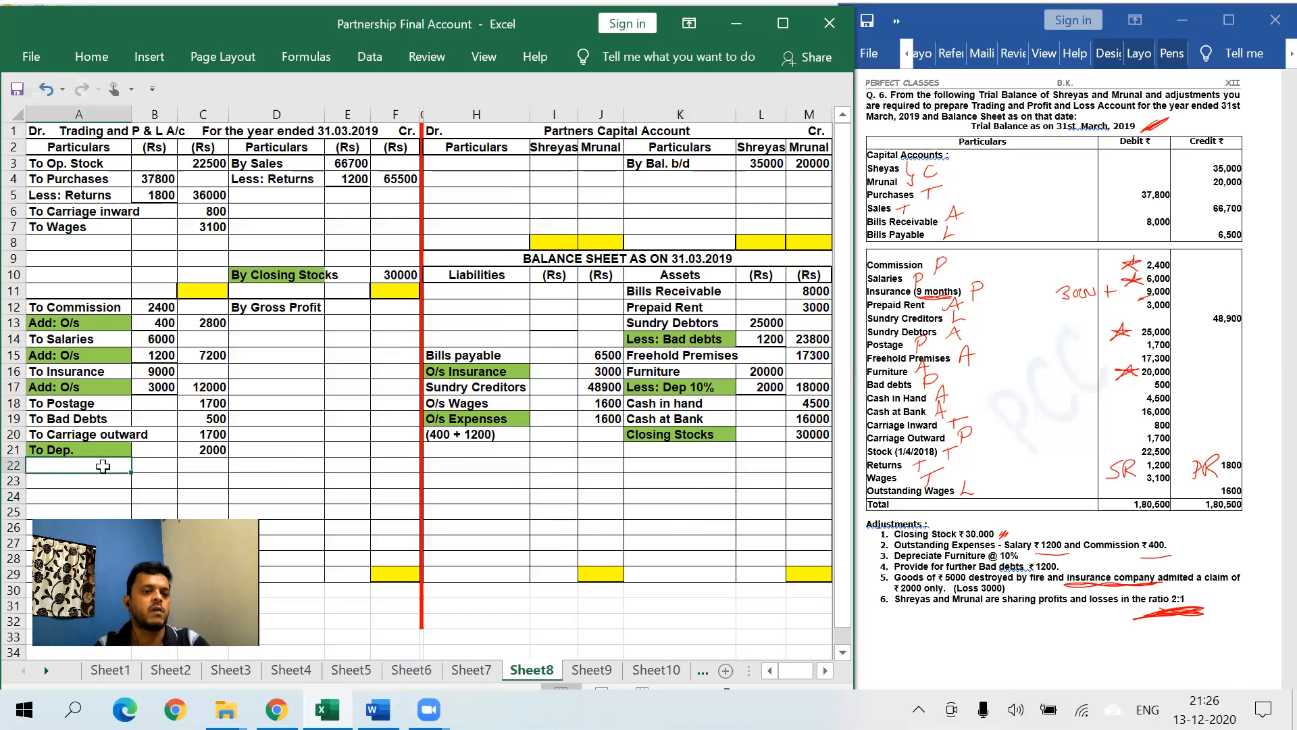
text(To)
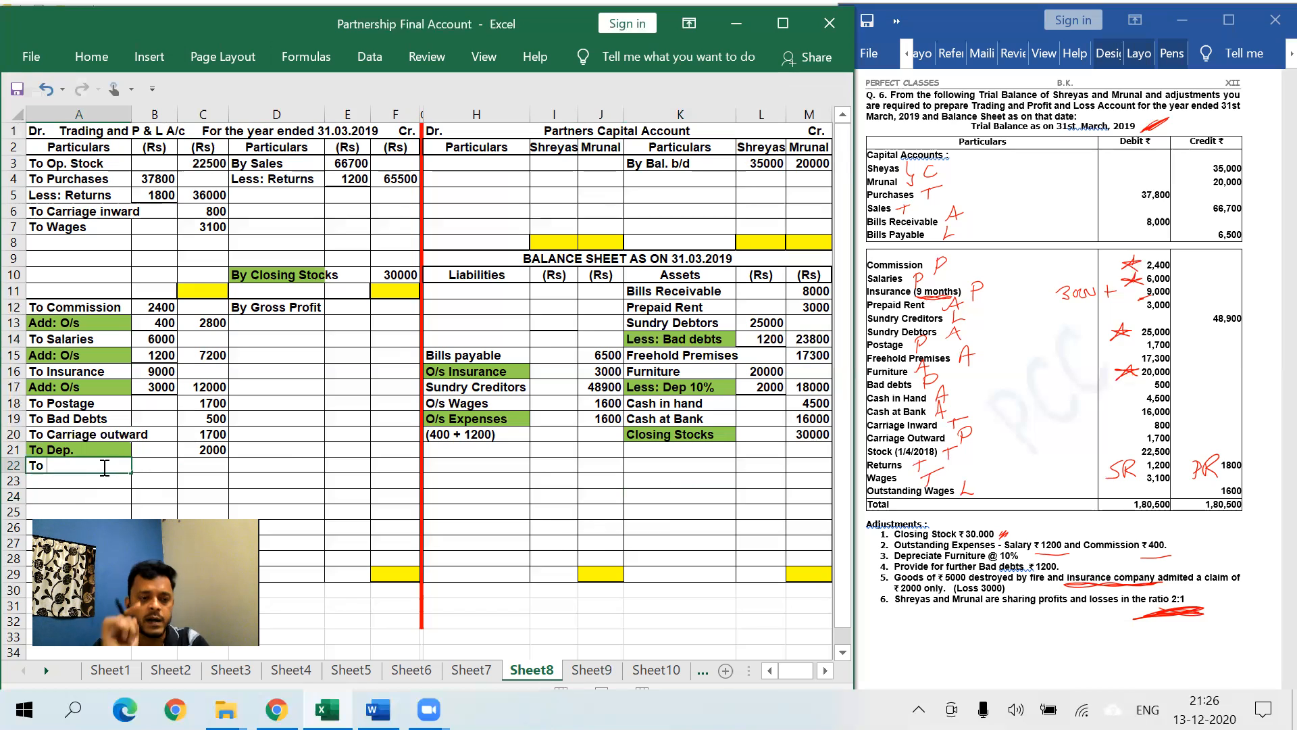
text(New Bad)
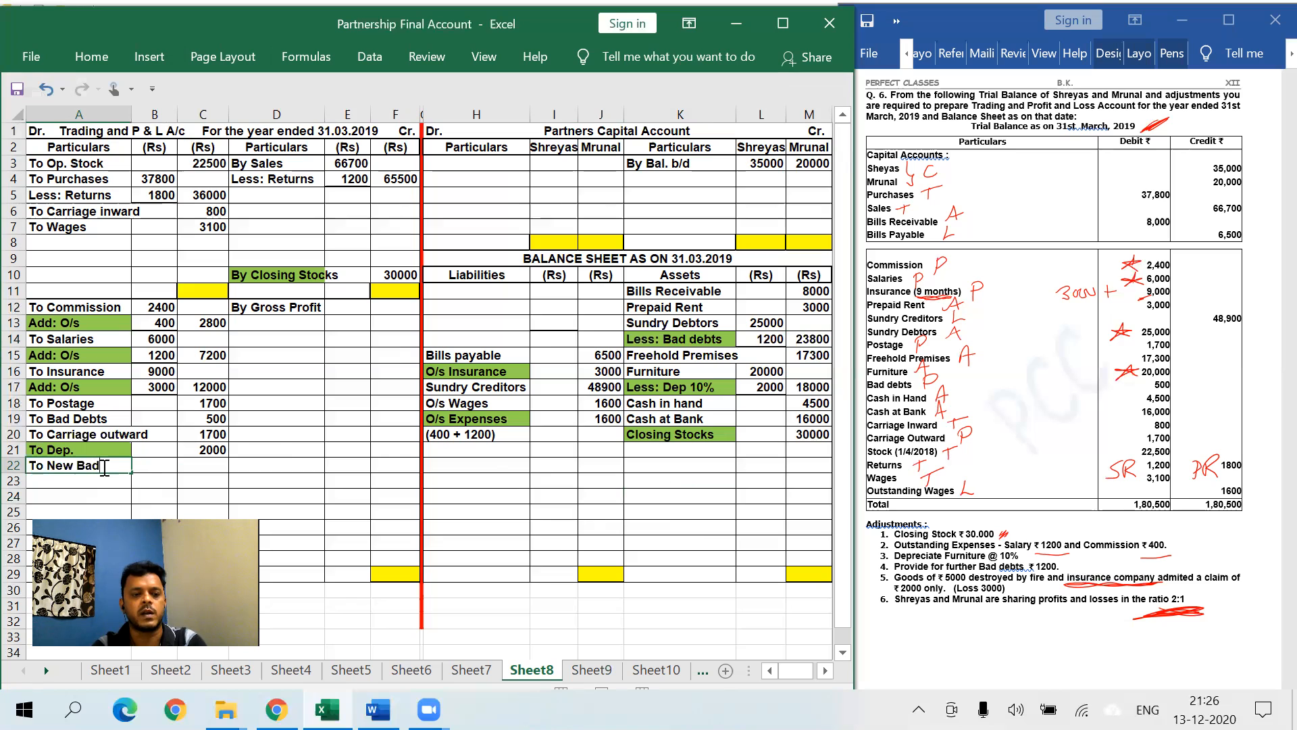
text( Debts)
key(Tab)
key(Tab)
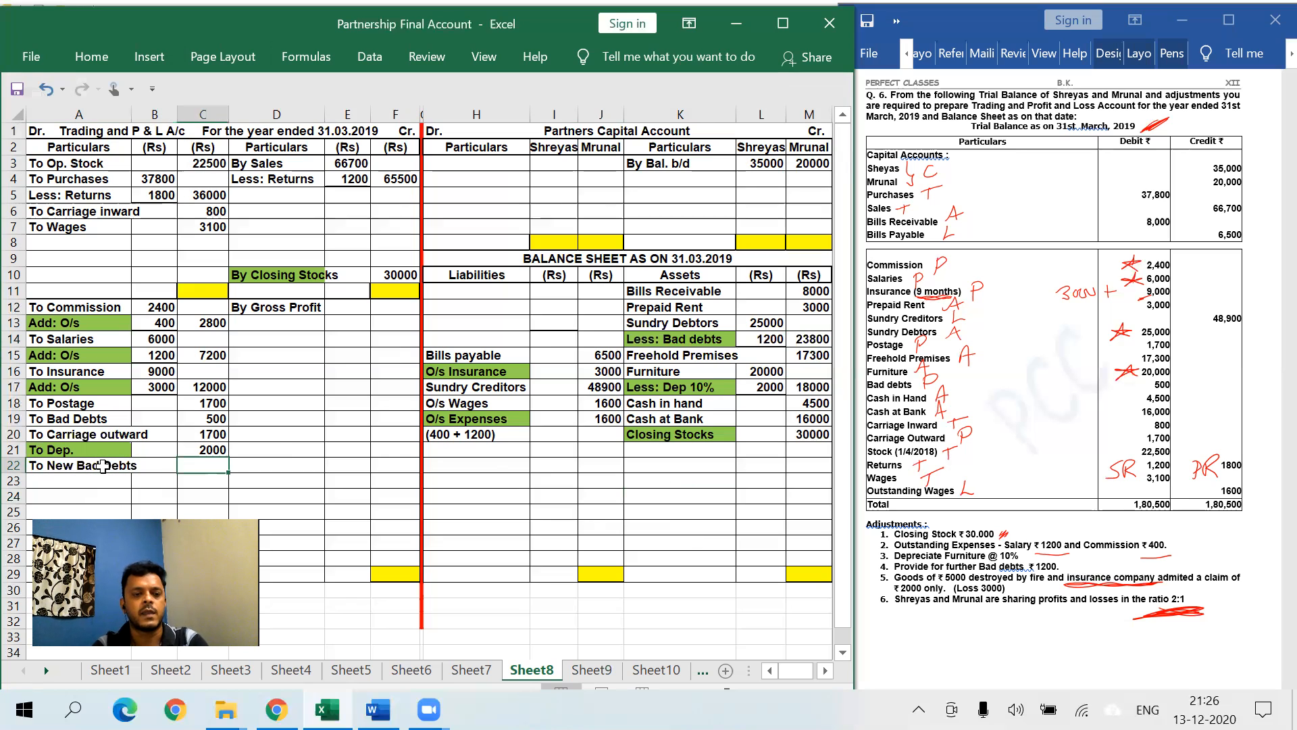
text(1200)
click(102, 466)
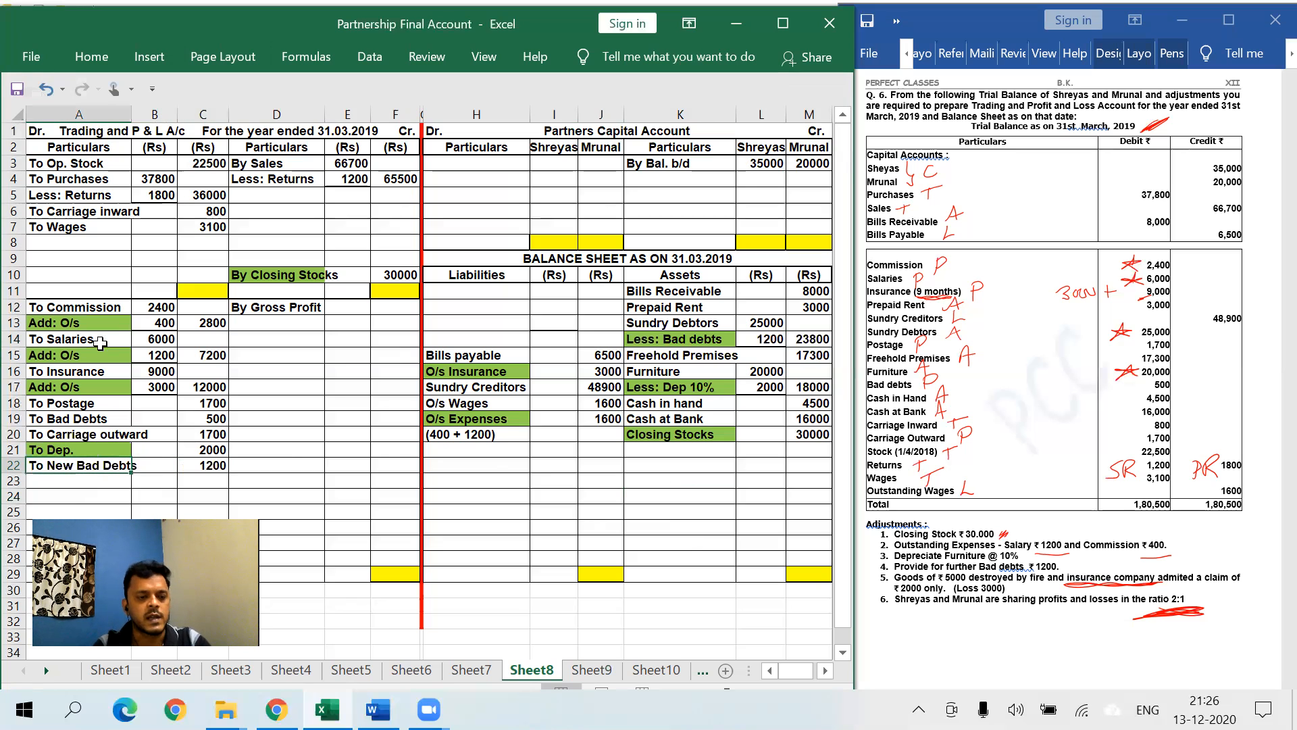
click(91, 57)
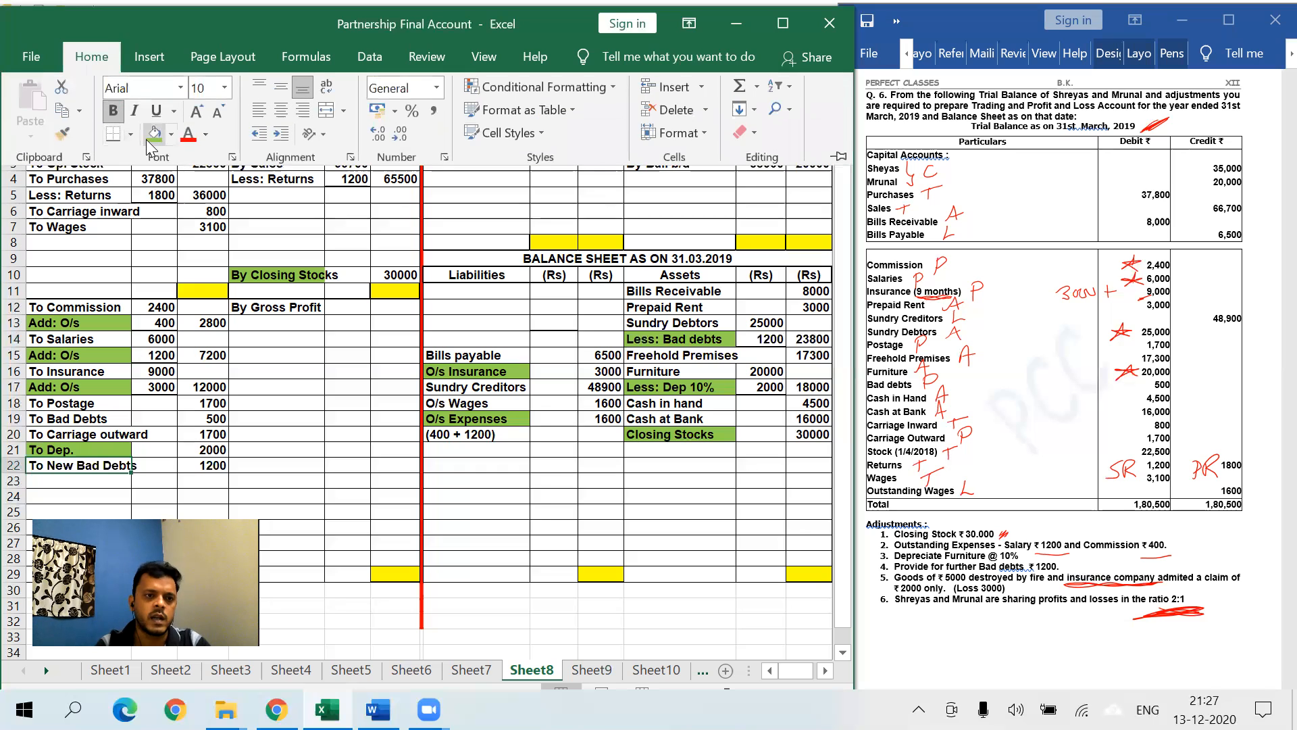
click(154, 133)
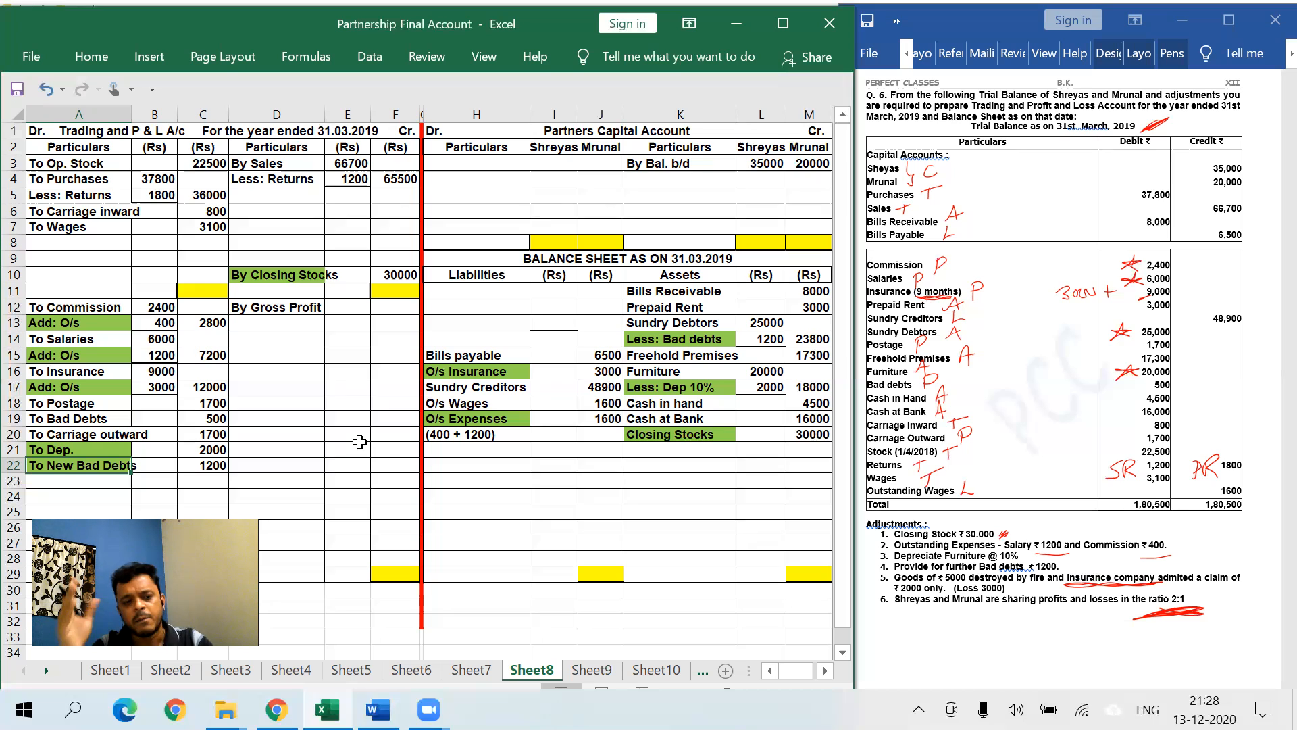
- Enter 'By Goods lost' 5000 in D6 and fill the label cell green
click(295, 210)
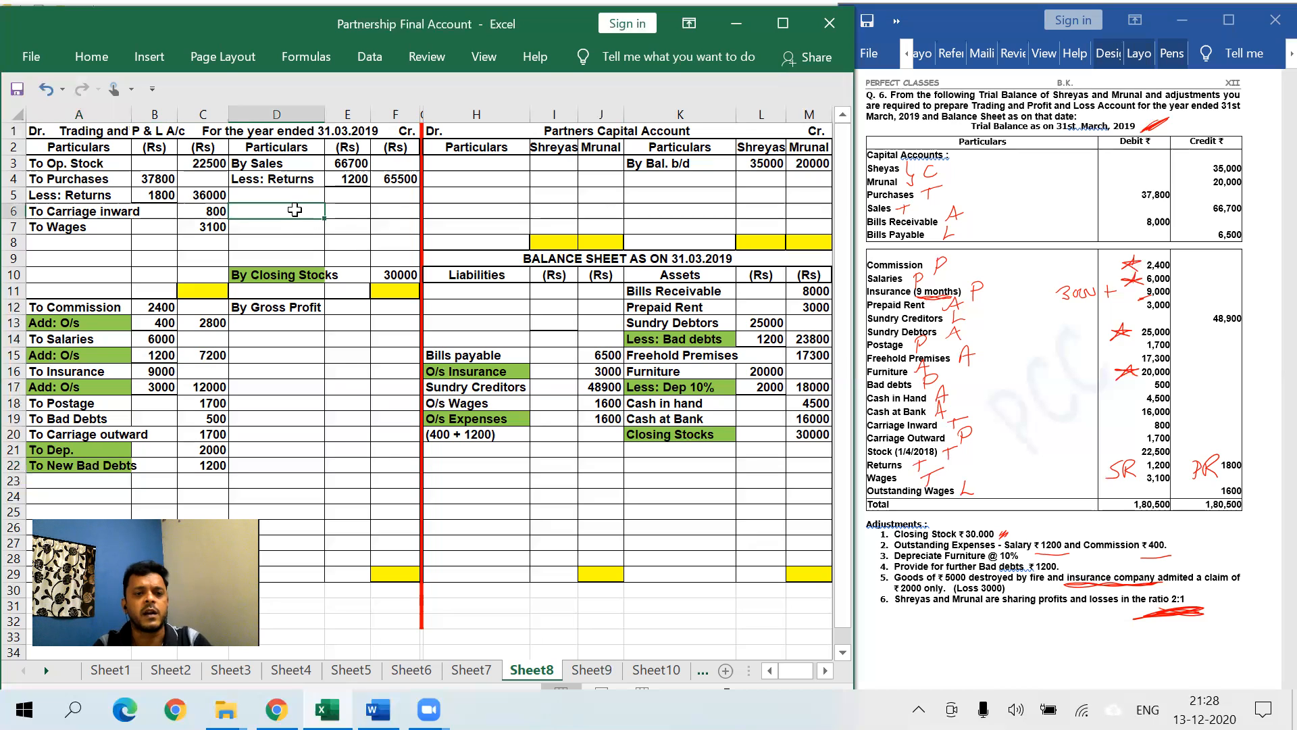
text(By Good)
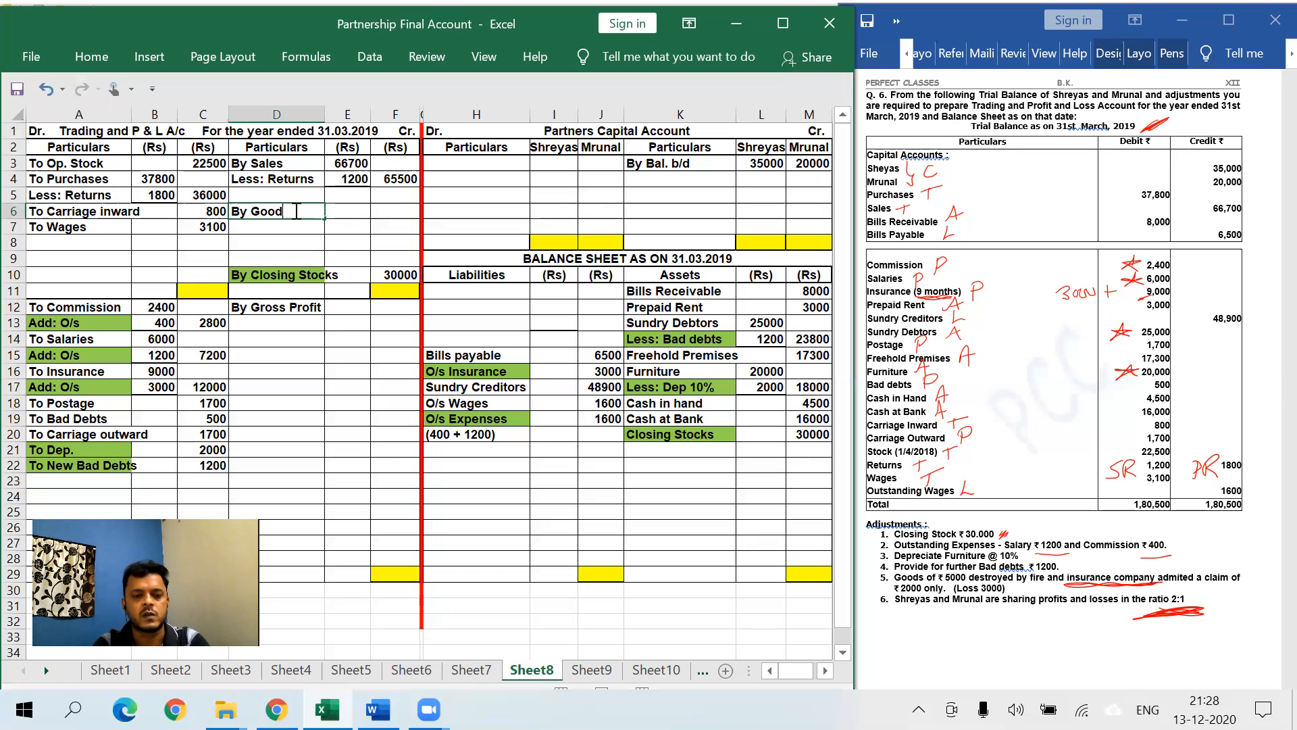
text(s lost)
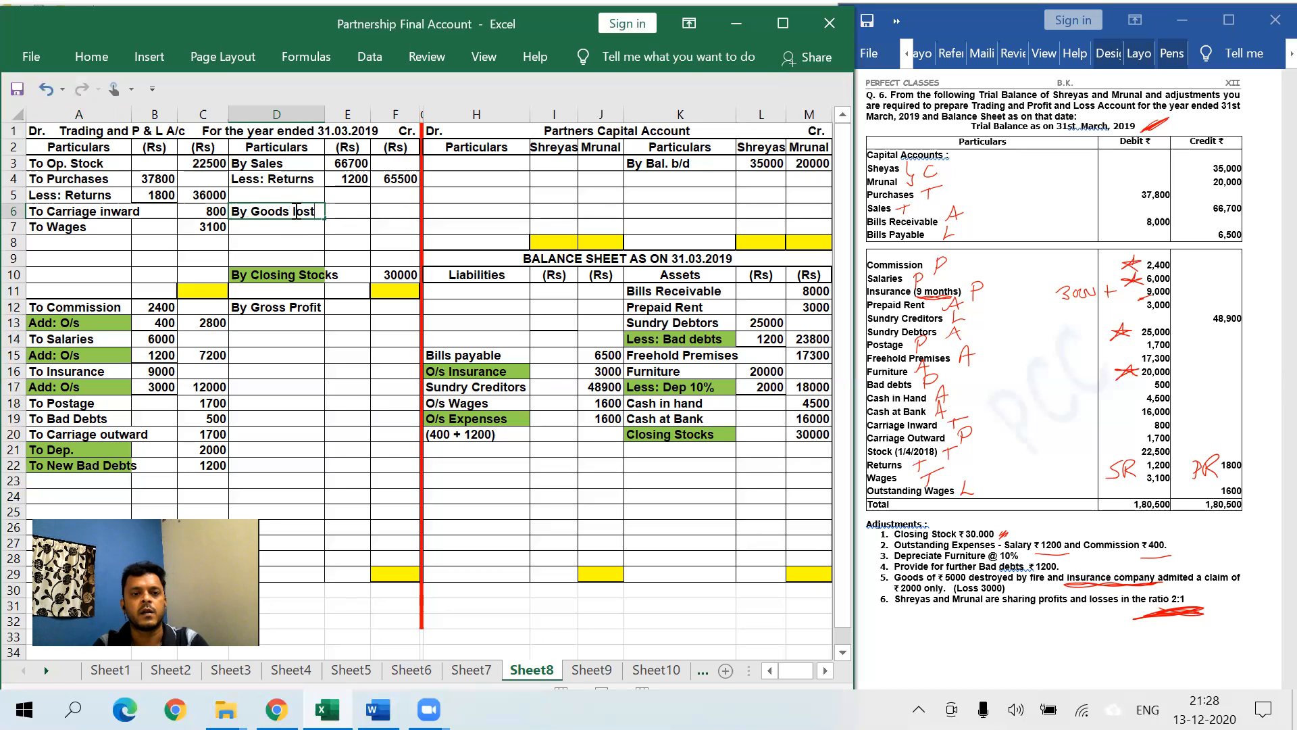
key(Tab)
key(Tab)
text(5000)
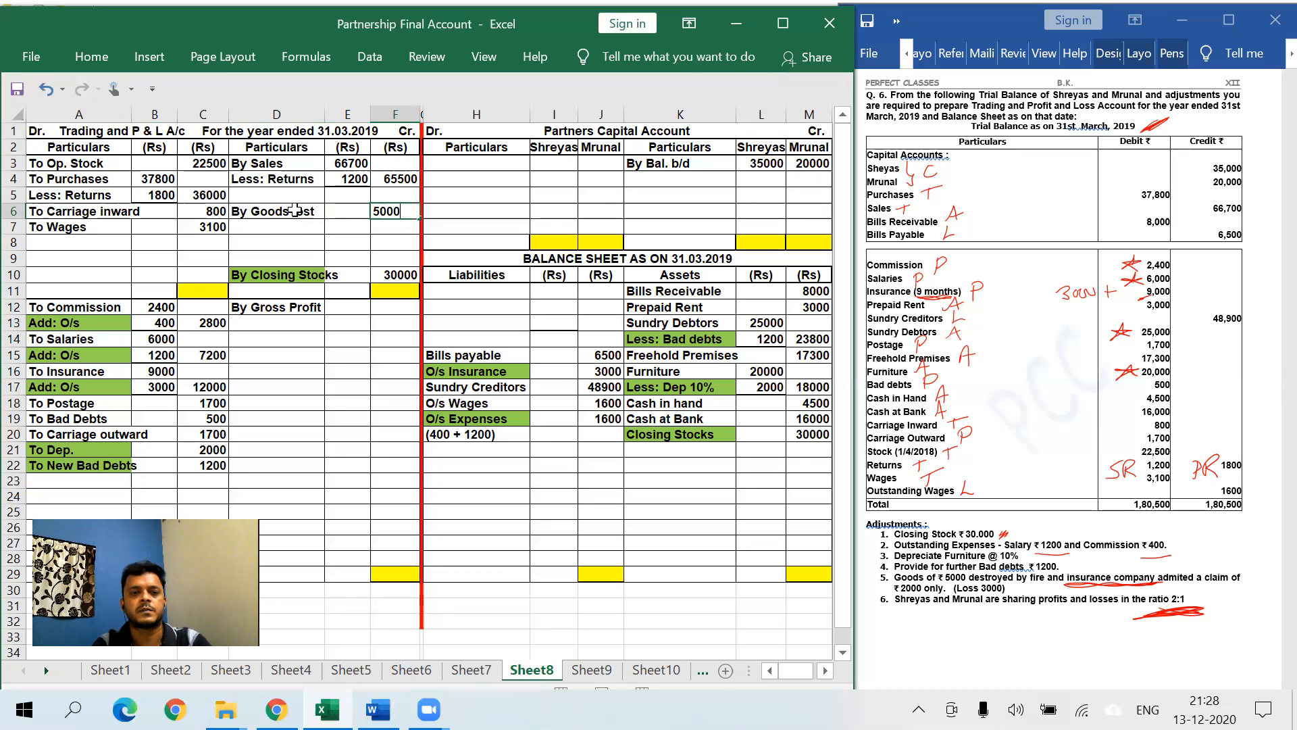
click(295, 210)
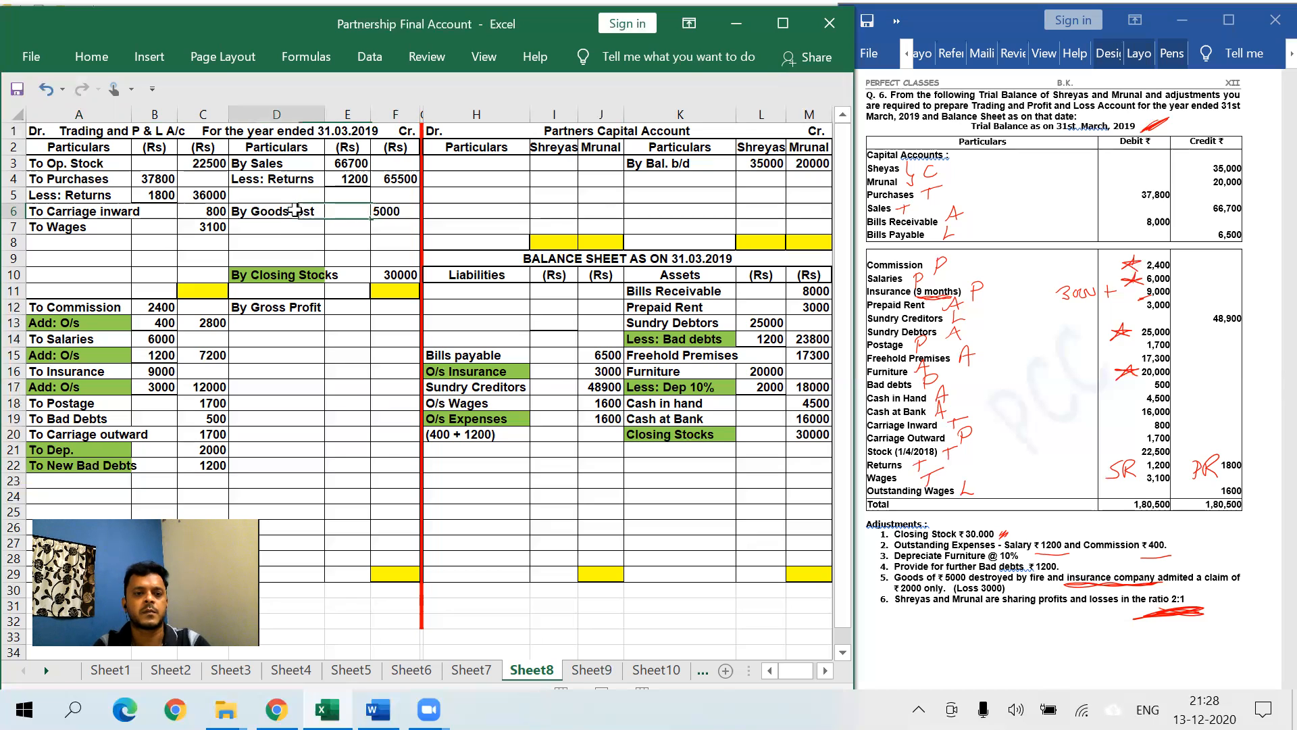
click(92, 57)
click(155, 133)
click(378, 459)
click(502, 491)
click(540, 507)
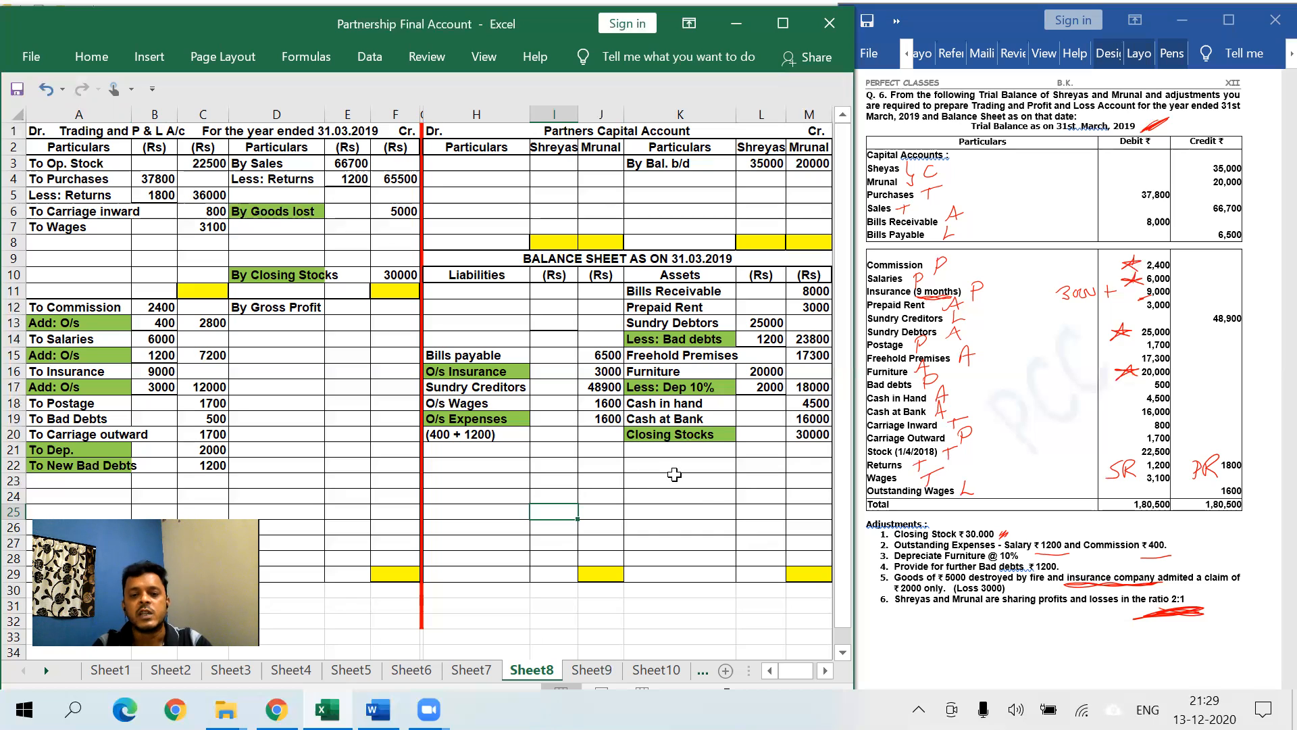
- Enter 'Insurance Claim' with 2000 in row 21 of the balance sheet assets
click(654, 450)
text(Insurance Claim)
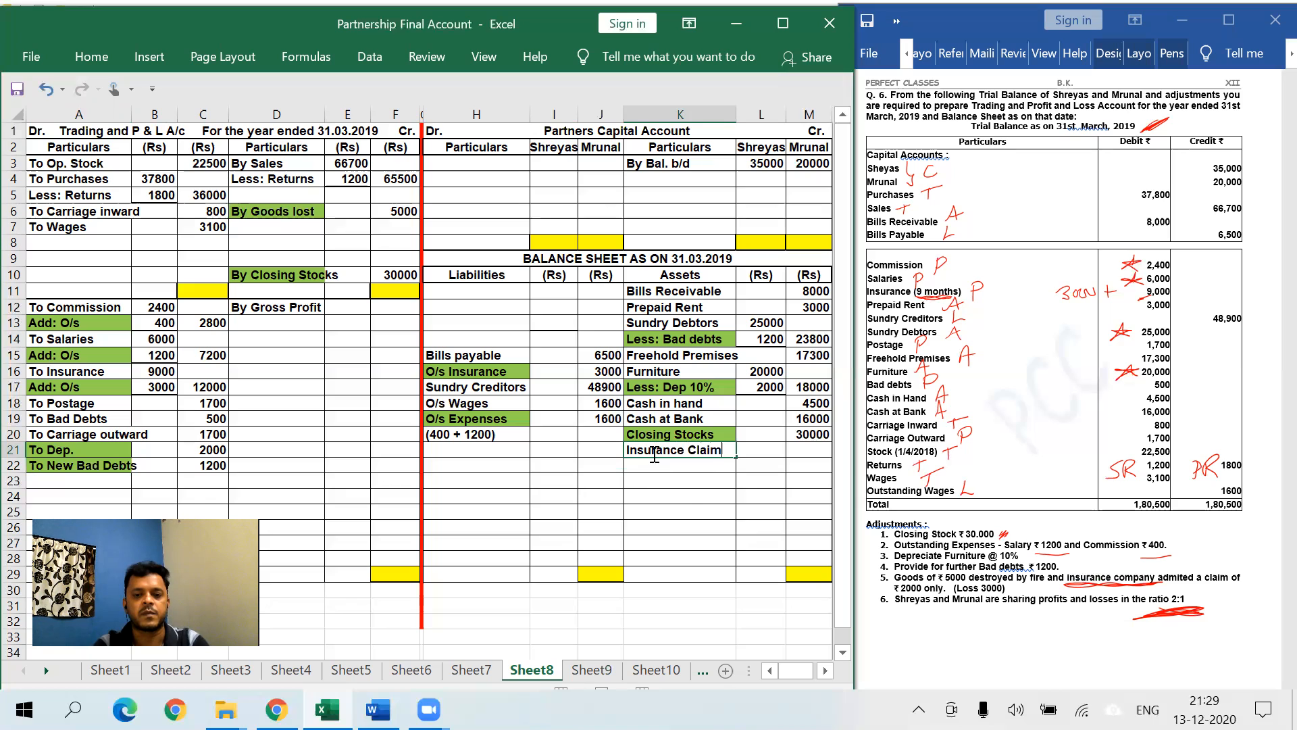
key(Tab)
key(Tab)
text(2000)
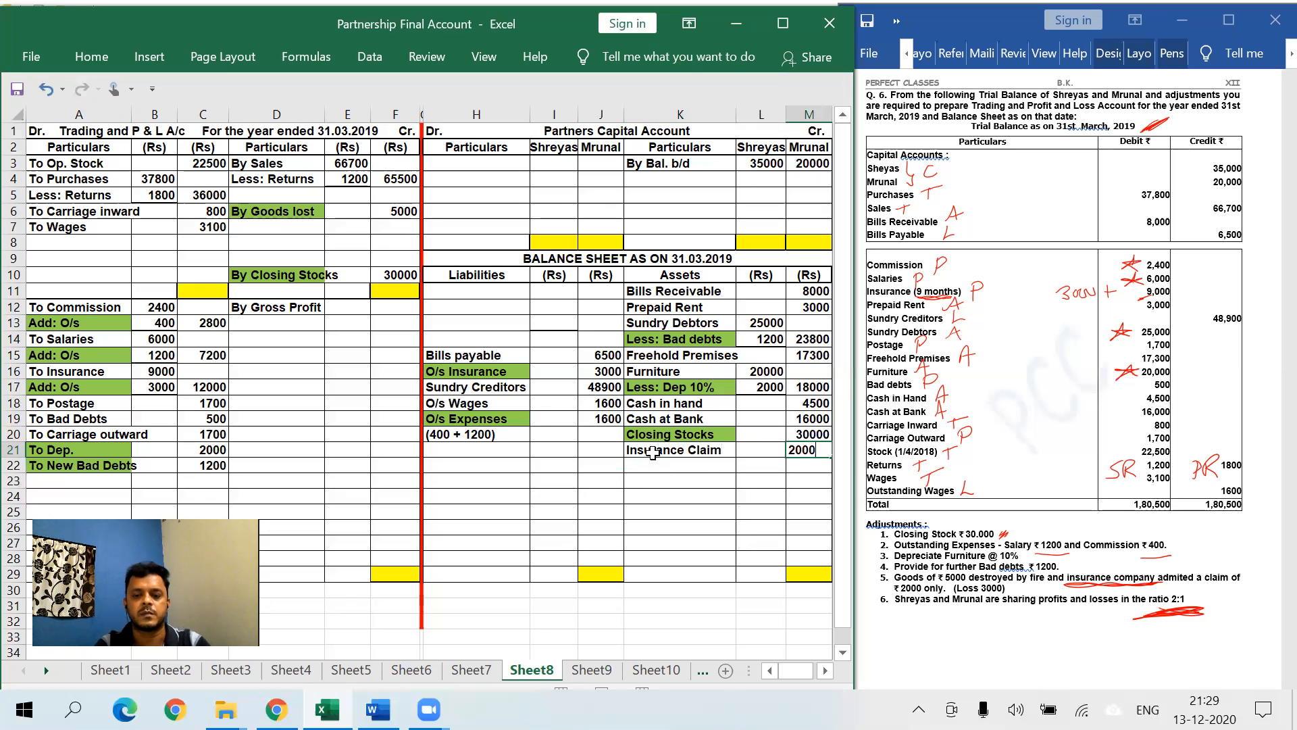
click(653, 450)
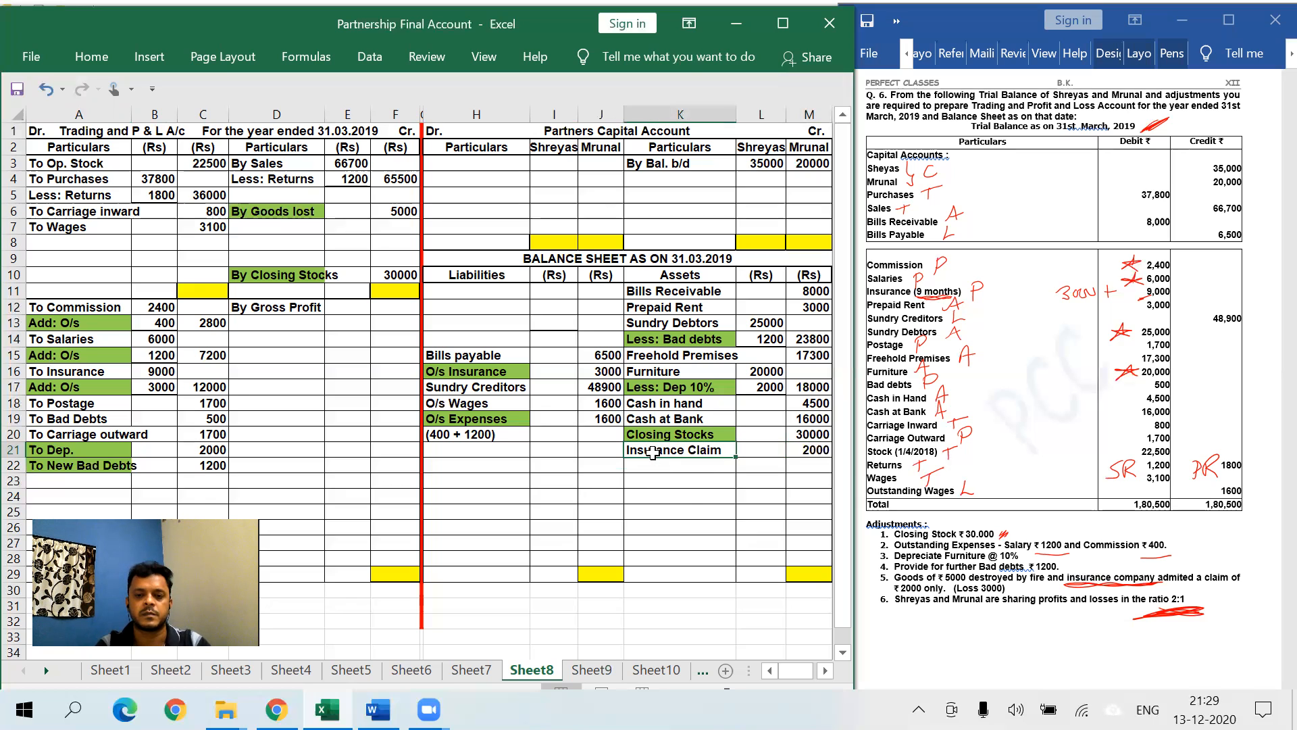
click(93, 58)
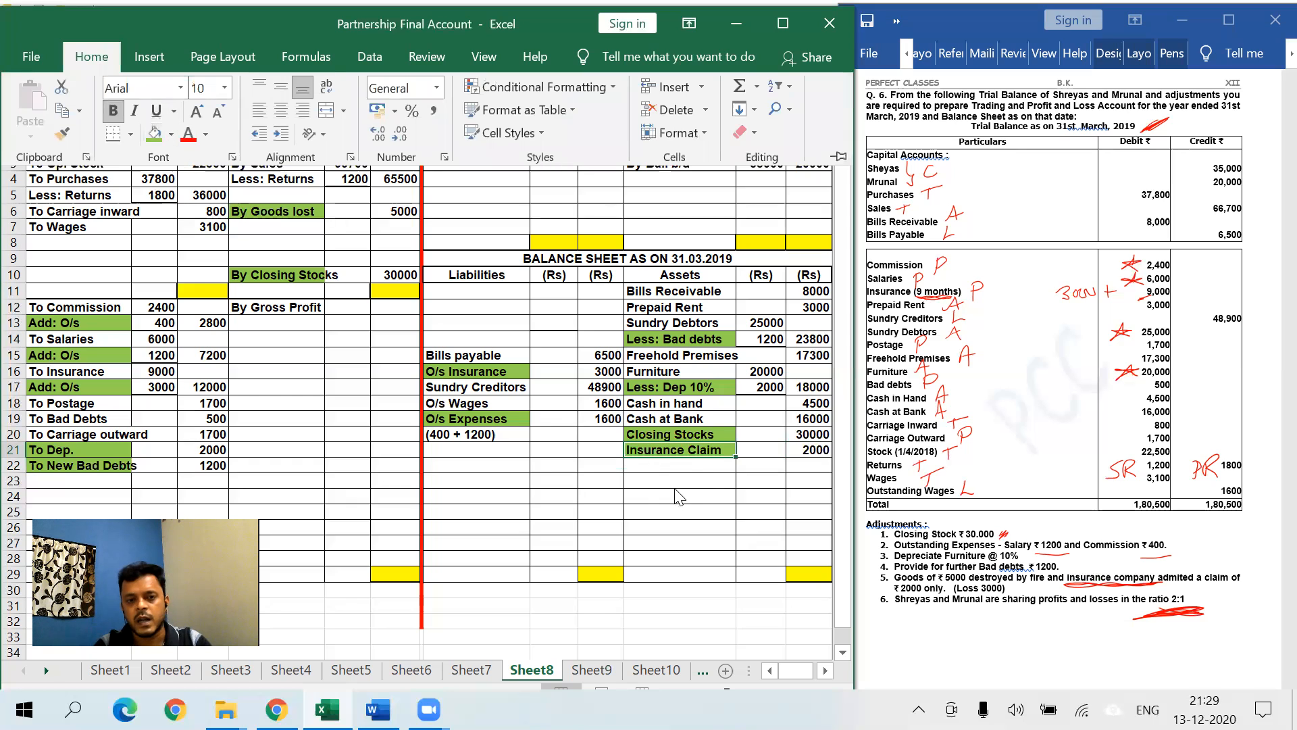
- Fill K21 green, then enter 'To Loss by Fire' 3000 in A23/C23 with a green label
click(698, 512)
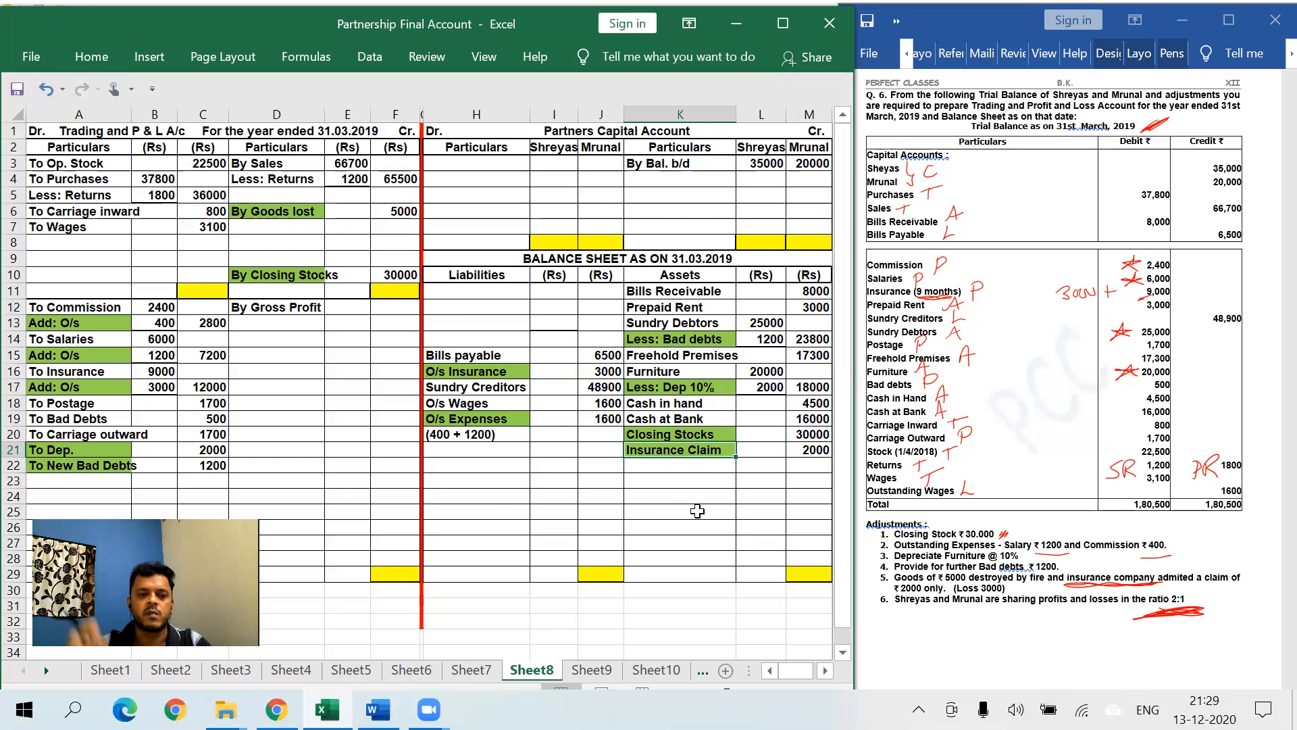
click(112, 480)
text(To Loss by Fire)
key(Tab)
key(Tab)
text(3000)
click(111, 480)
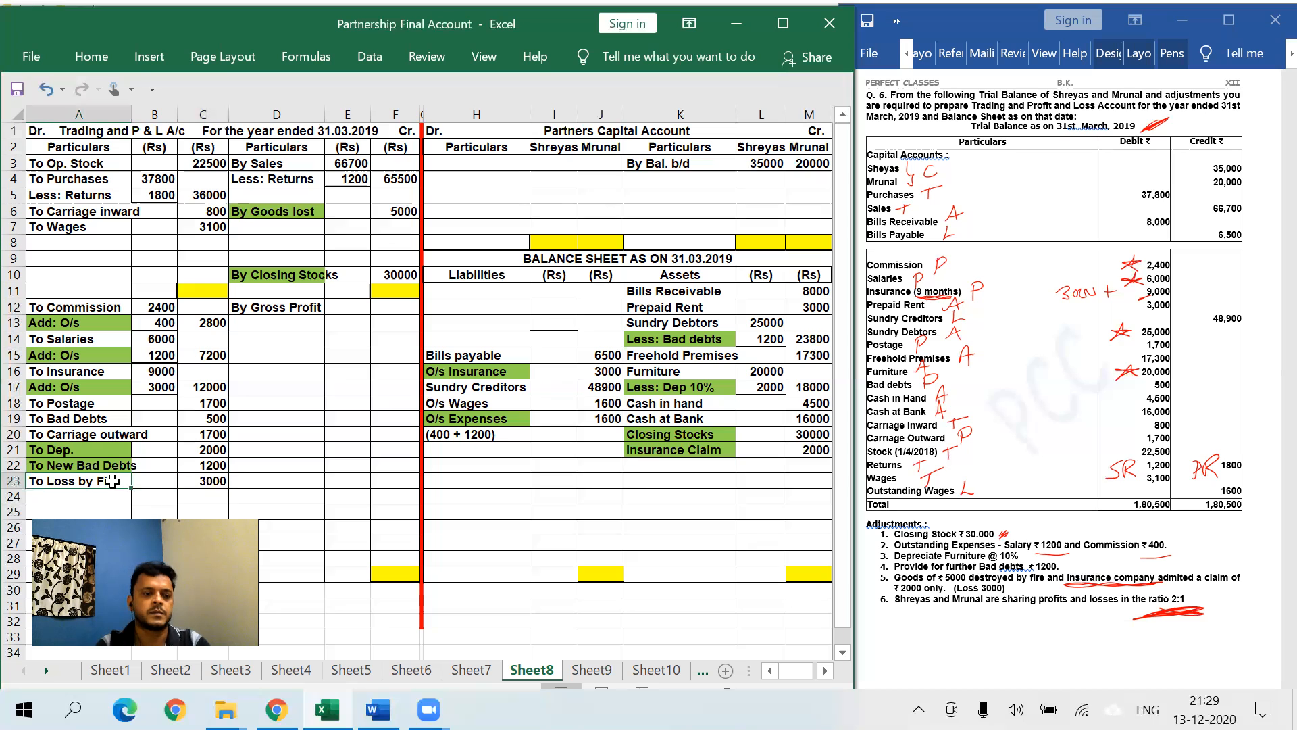
click(91, 56)
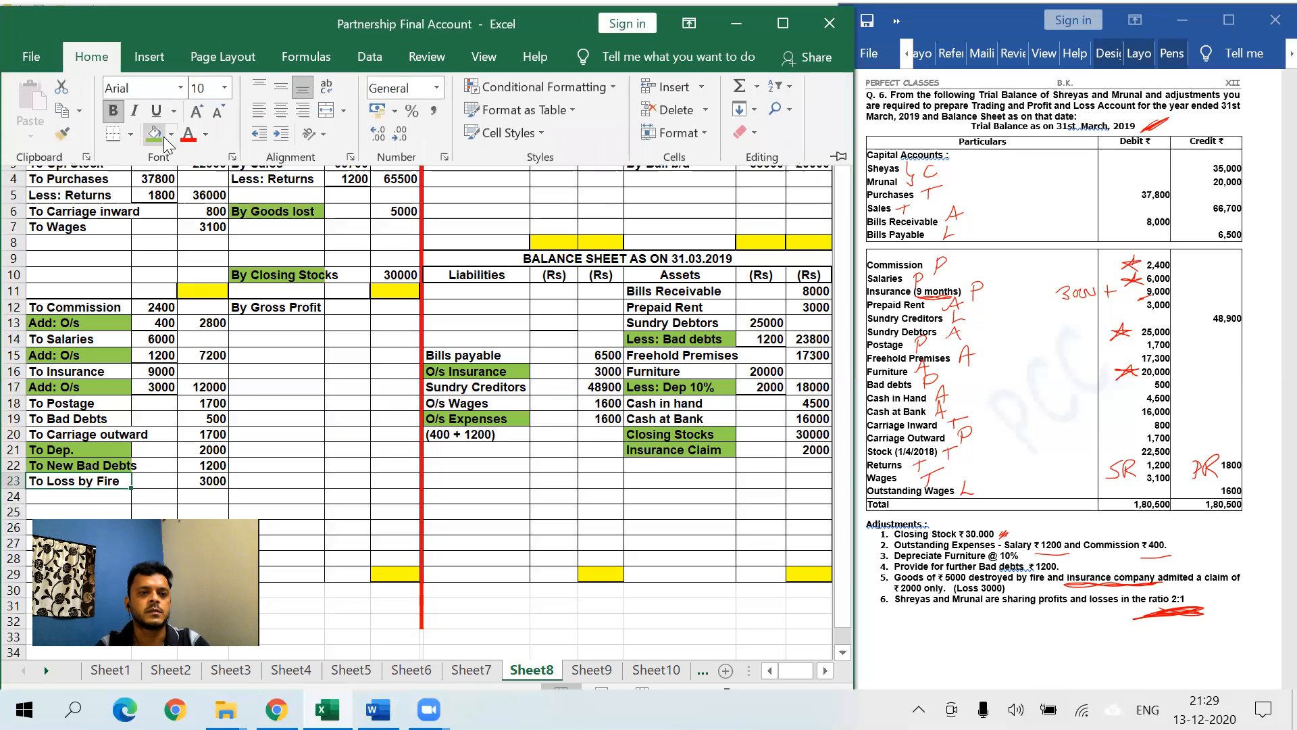
click(154, 133)
click(327, 480)
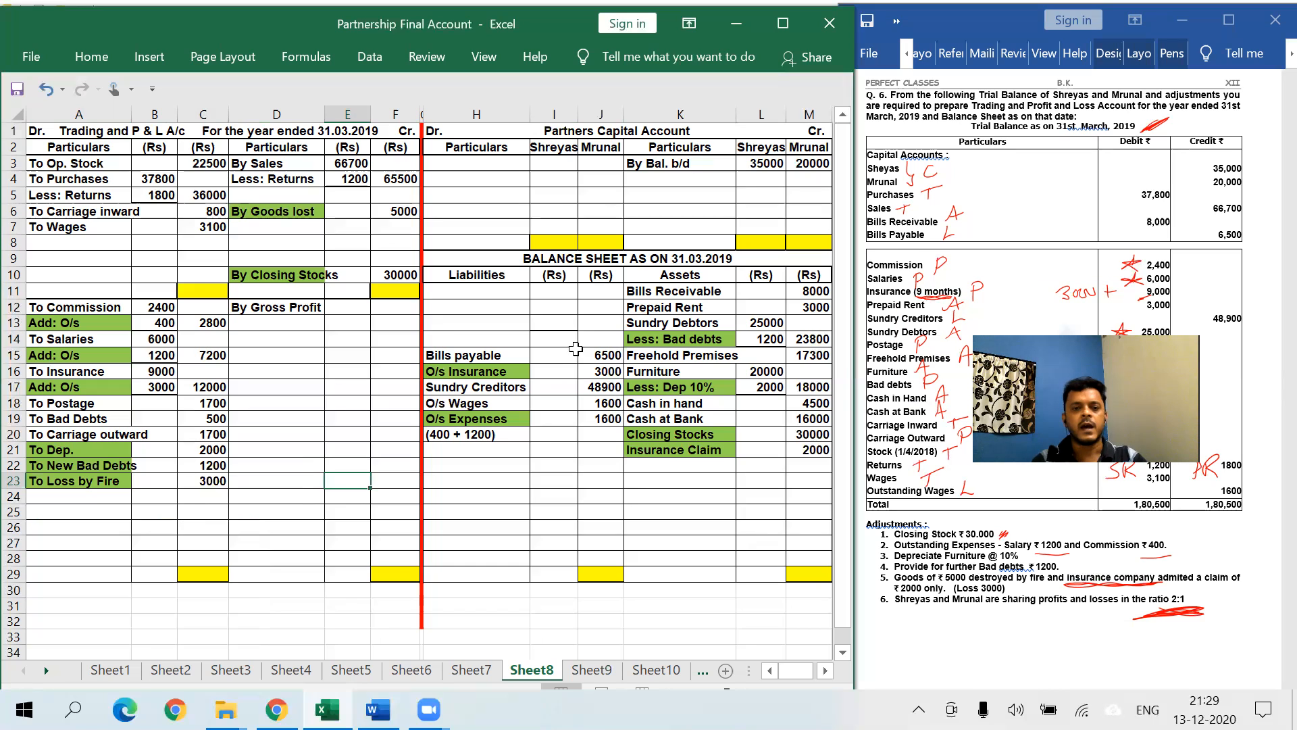
click(334, 349)
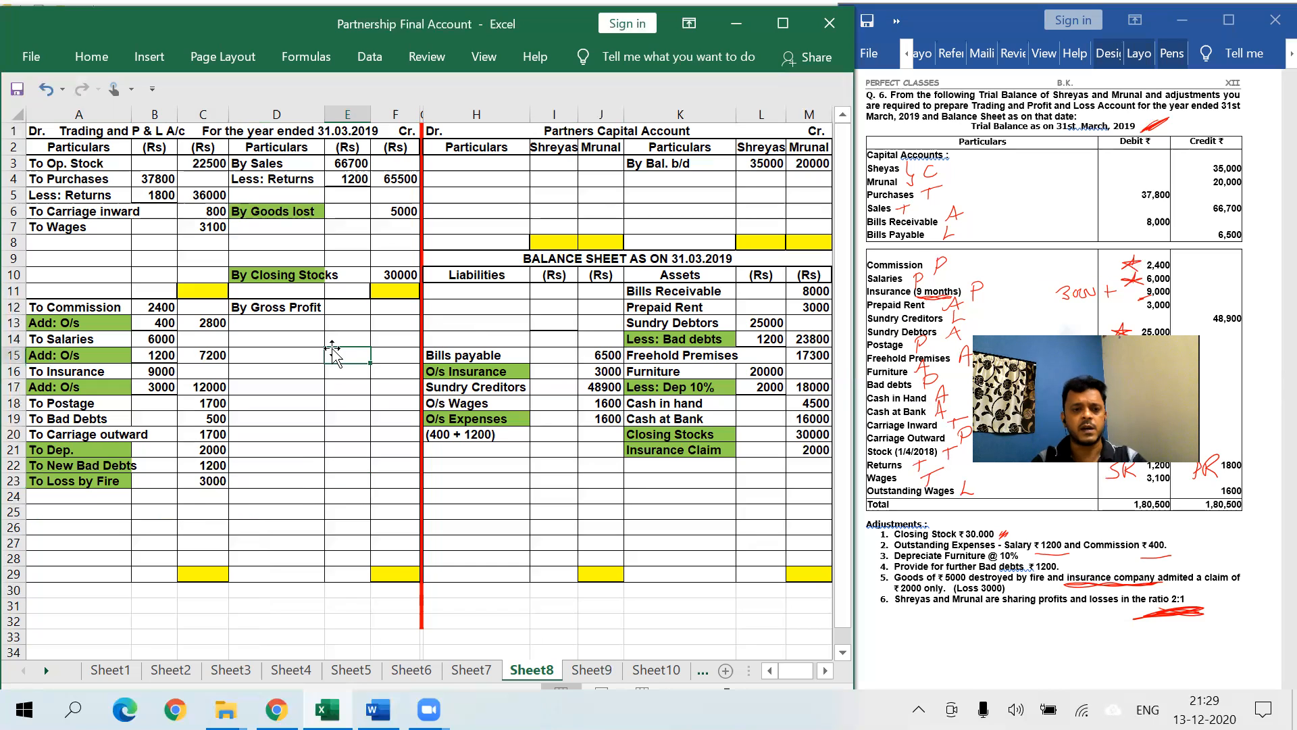
- Total the credit side in F11 with =SUM(F4:F10) and set C11 =F11, both 100500
click(396, 287)
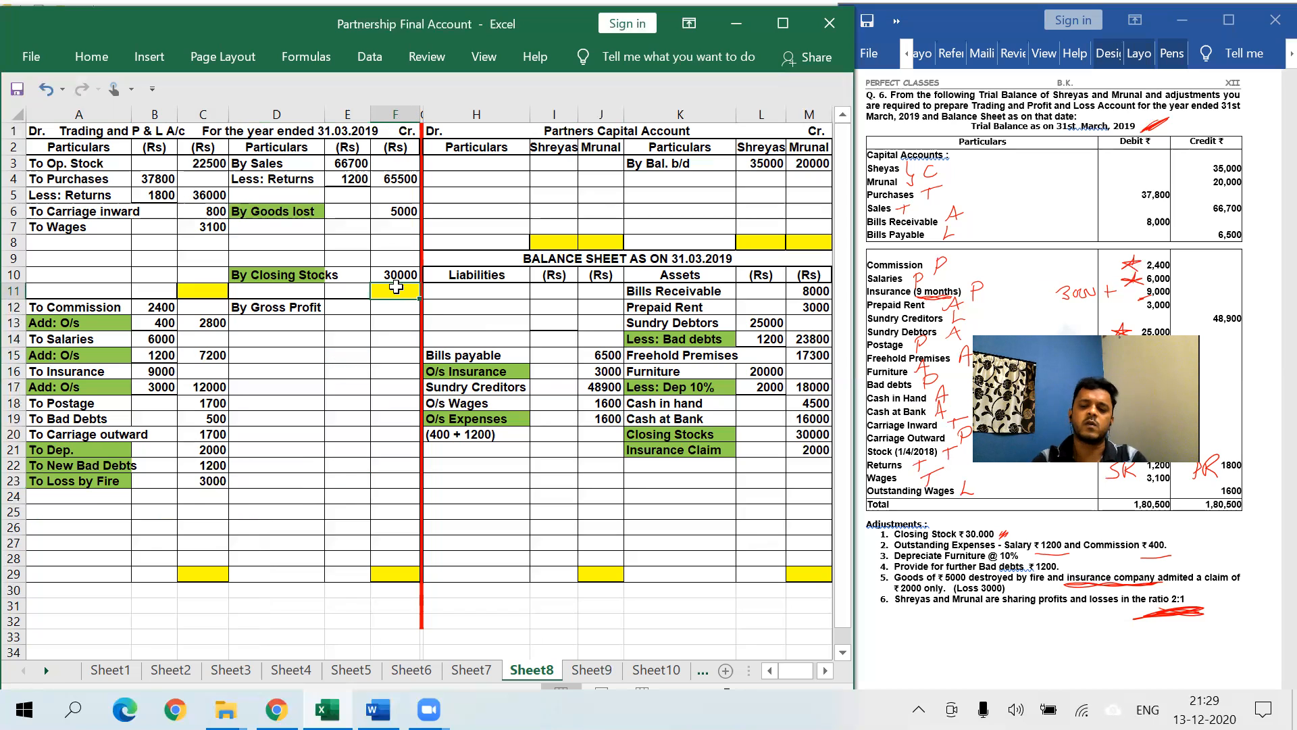
text(=SUM()
key(Up)
key(Up)
key(Up)
key(Up)
key(Up)
key(Up)
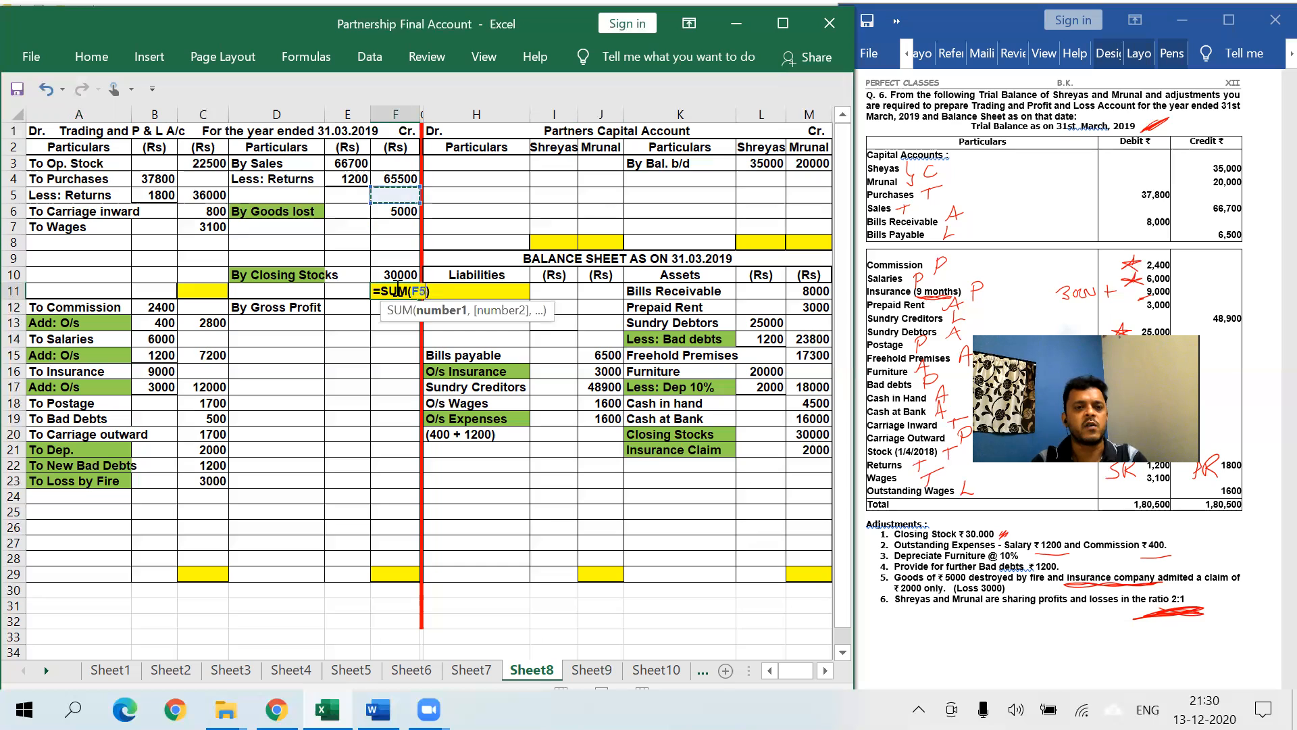
key(Up)
key(shift+Down)
key(shift+Down)
key(shift+Down)
key(shift+Down)
key(shift+Down)
key(shift+Down)
key(Return)
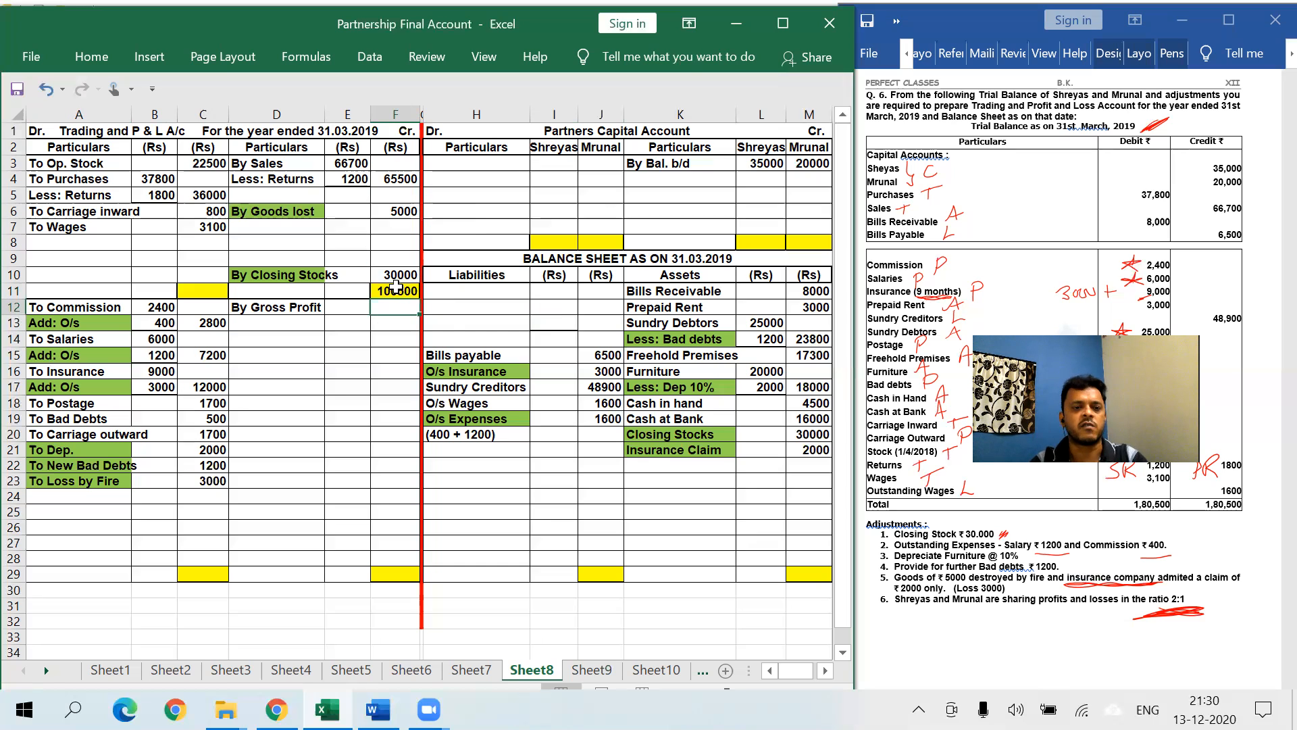
click(202, 292)
text(=)
key(Right)
key(Right)
key(Right)
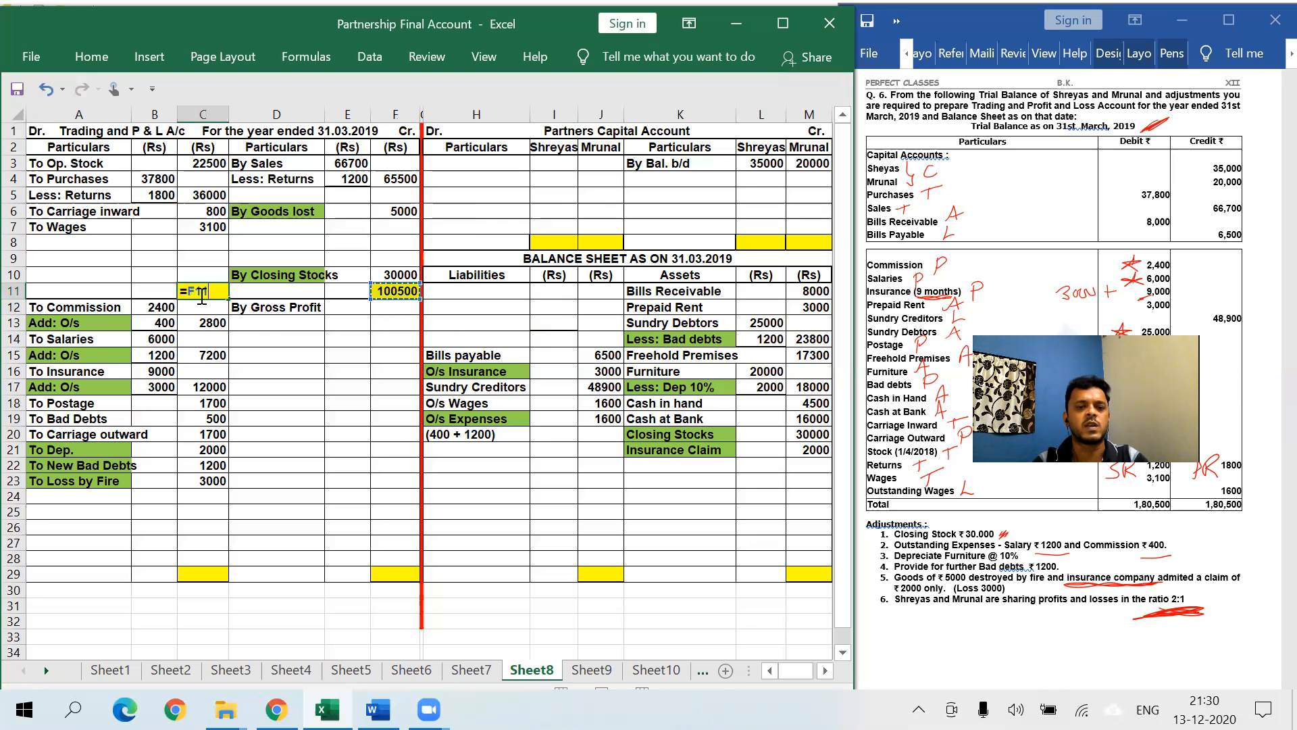
key(Return)
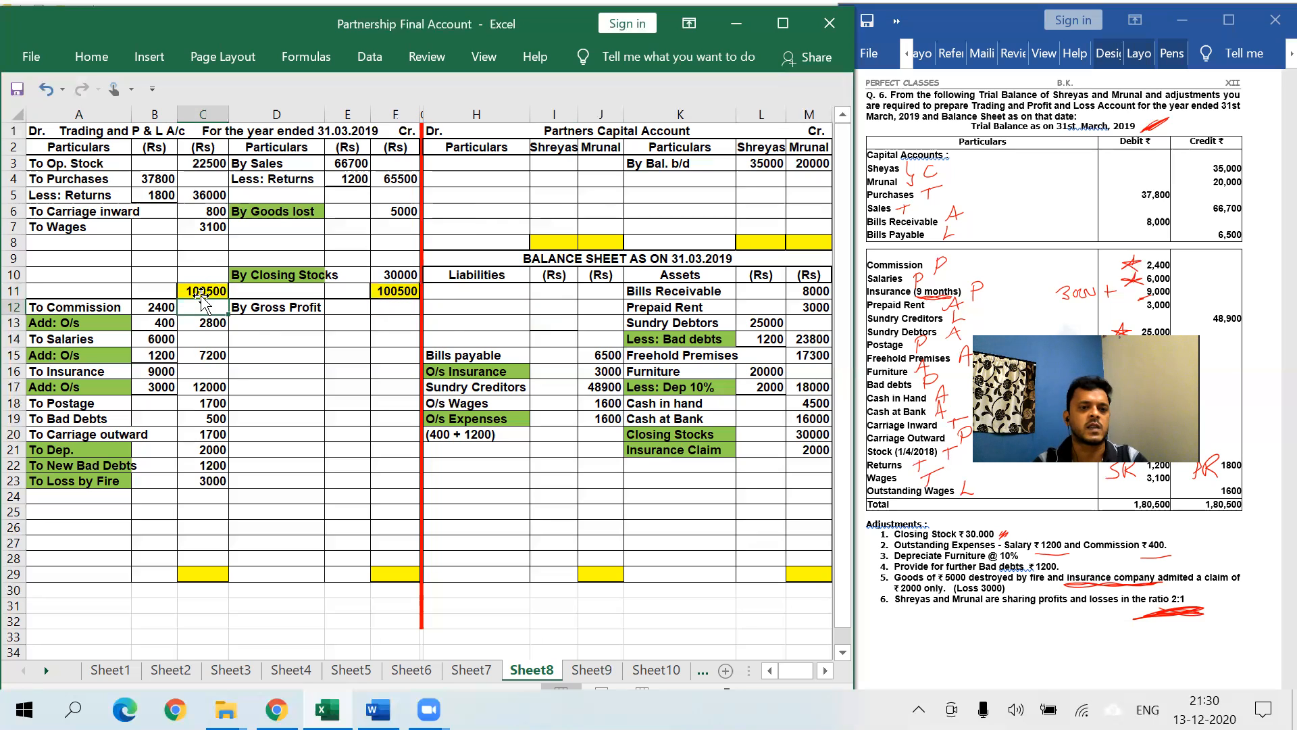
- Compute the balancing gross profit of 38100 in C9 as =C11-SUM(C3:C8)
click(193, 259)
text(=)
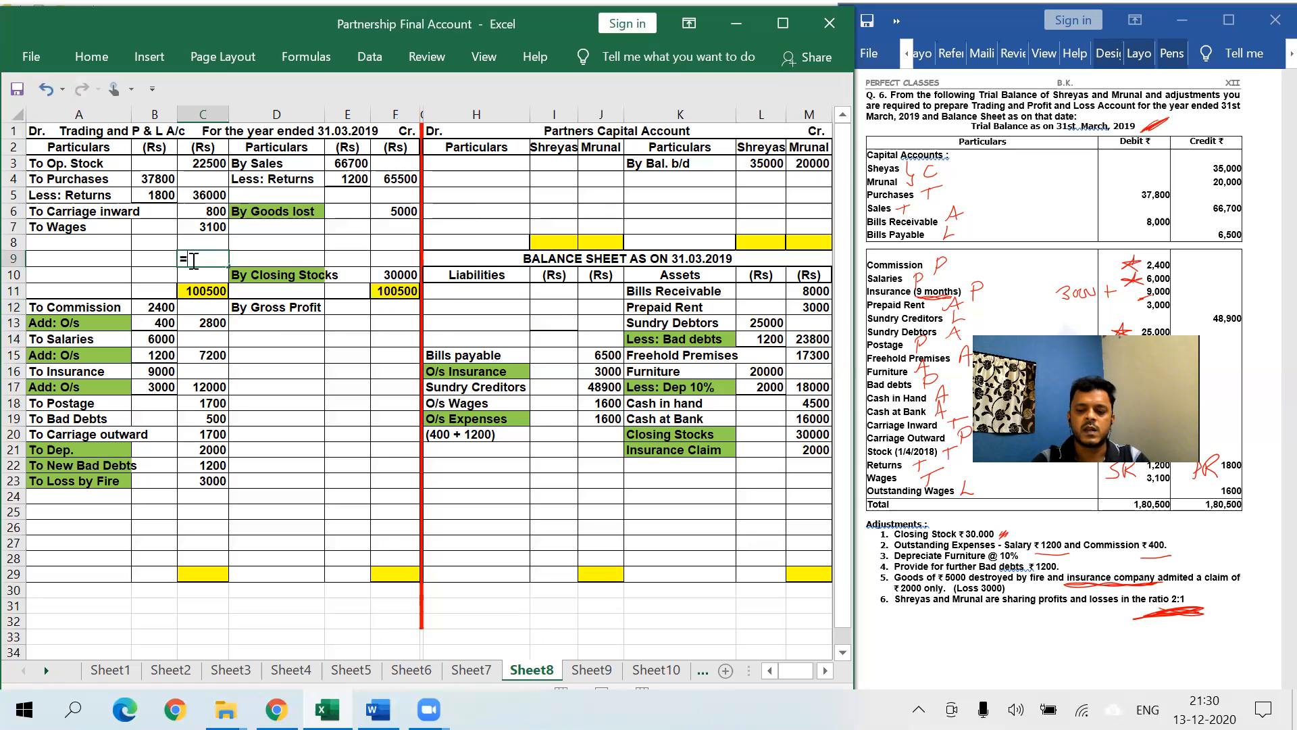
key(Down)
key(Down)
text(sum()
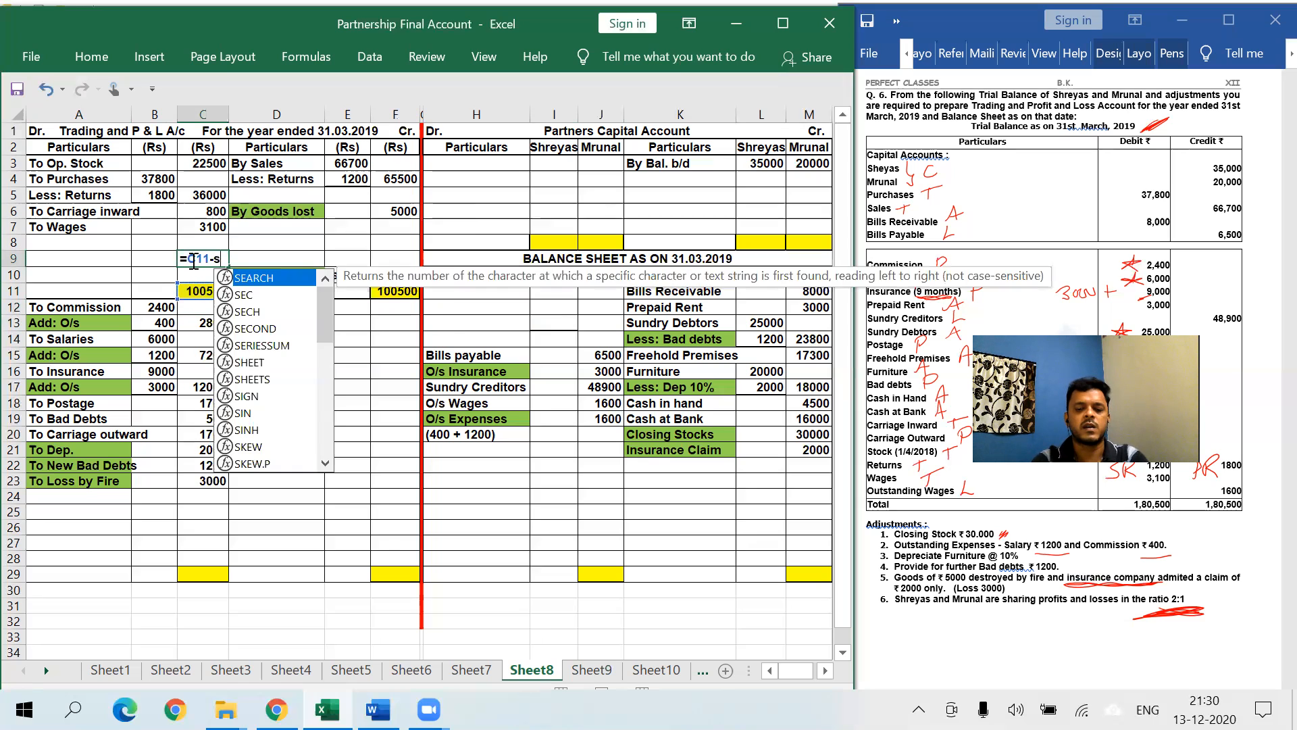
key(Up)
key(shift+Up)
key(shift+Up)
key(shift+Up)
key(shift+Up)
key(shift+Up)
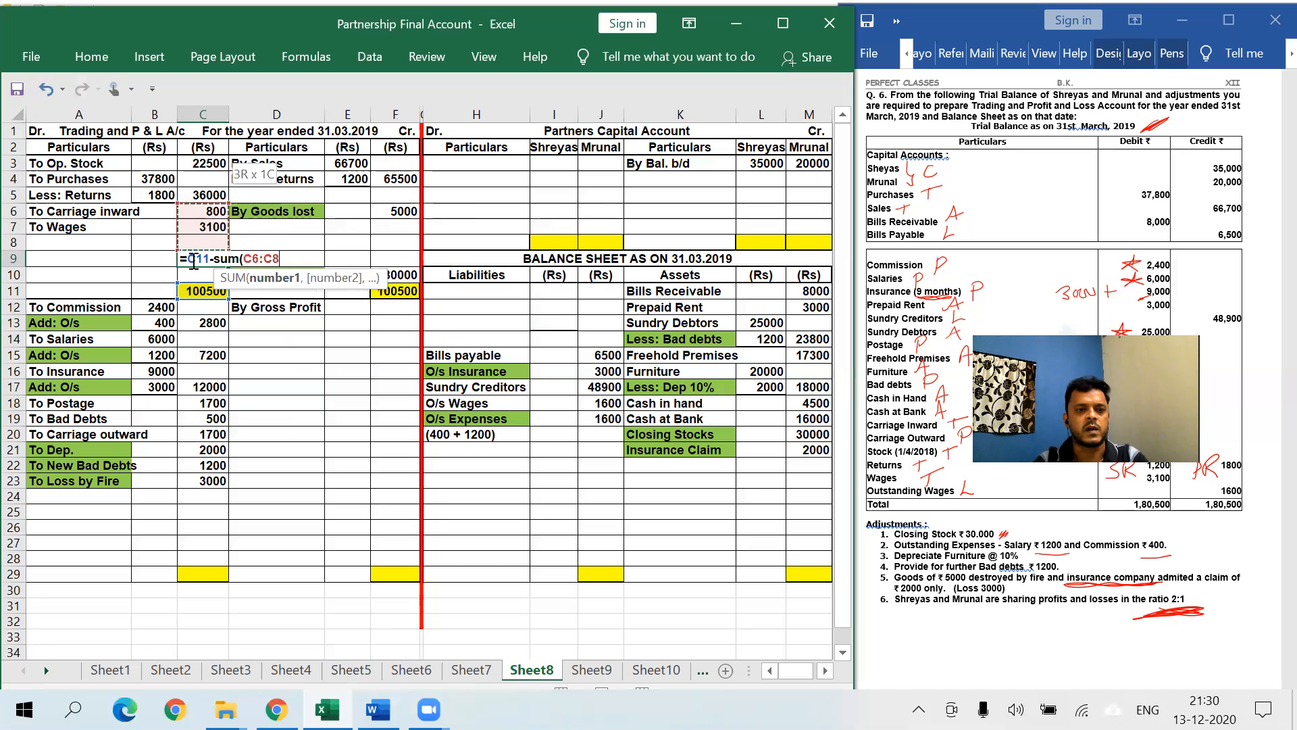
text())
key(Return)
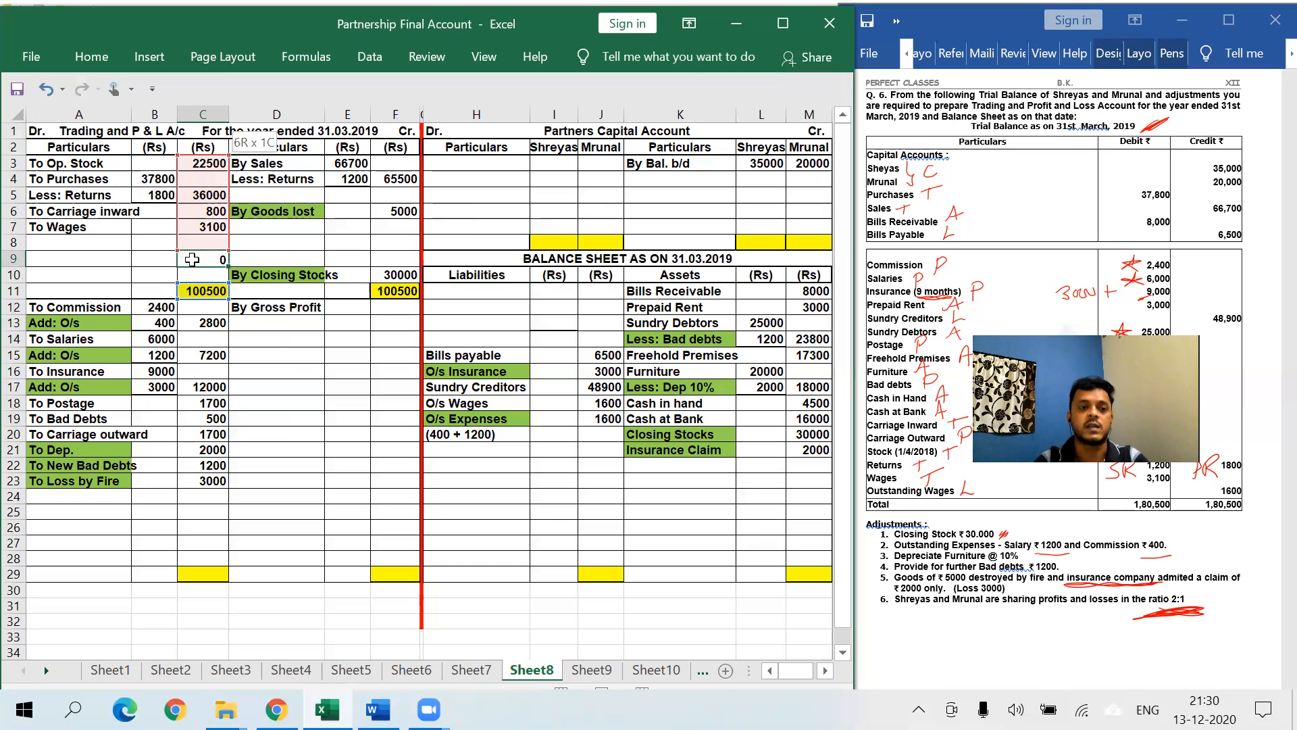
- Label A9 'To Gross Profit' and fill it orange
click(100, 254)
text(To Gross)
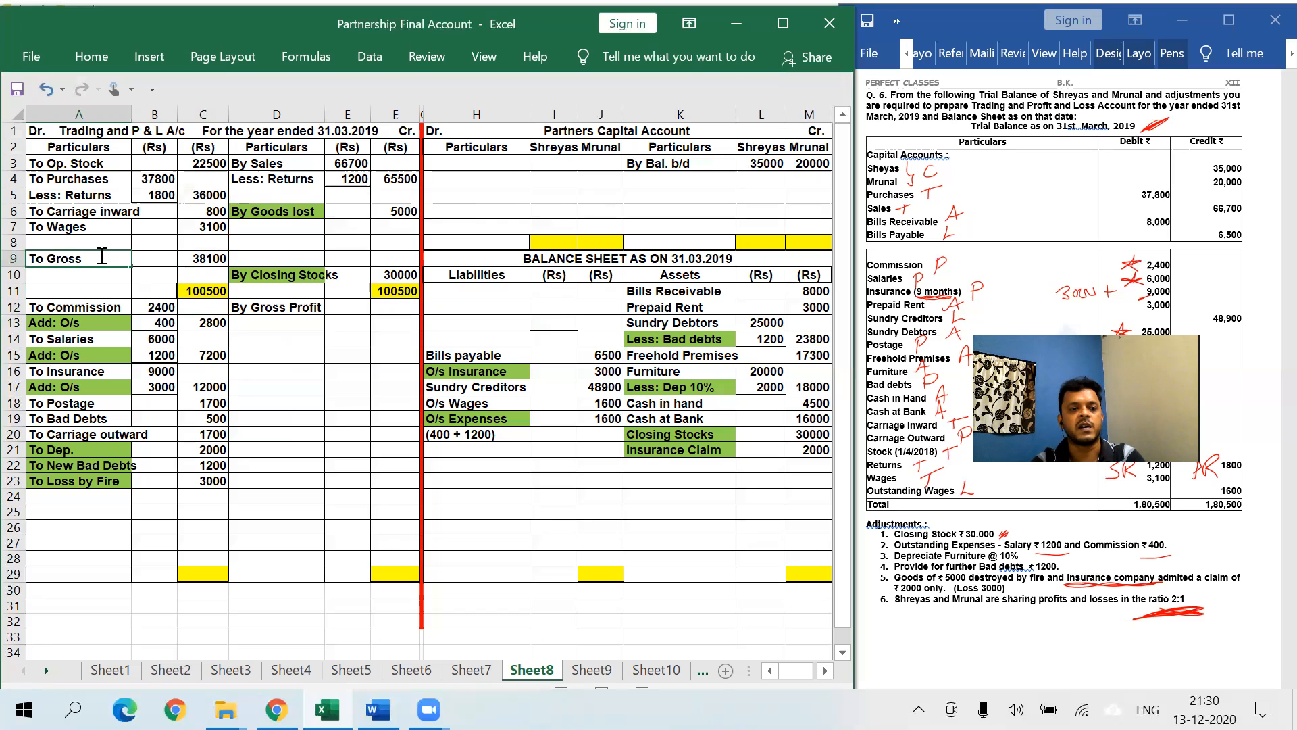
text( Profit)
key(Return)
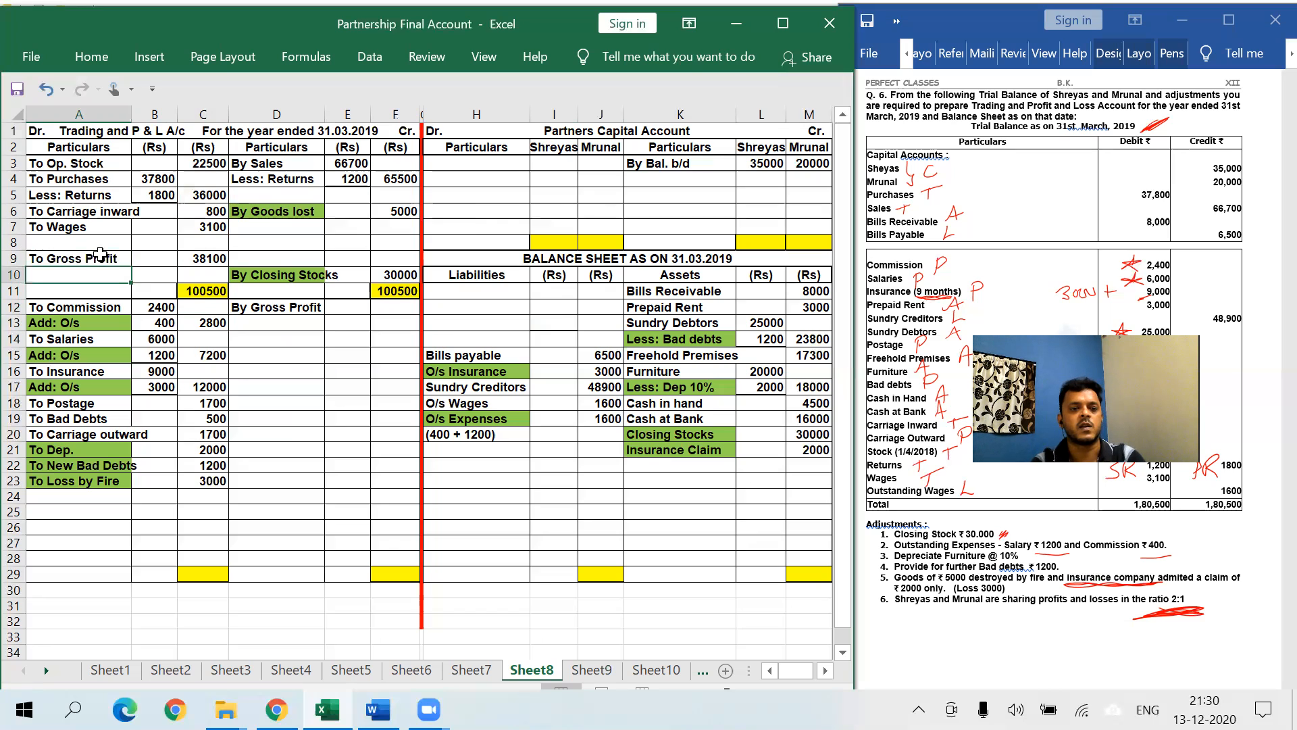
click(100, 254)
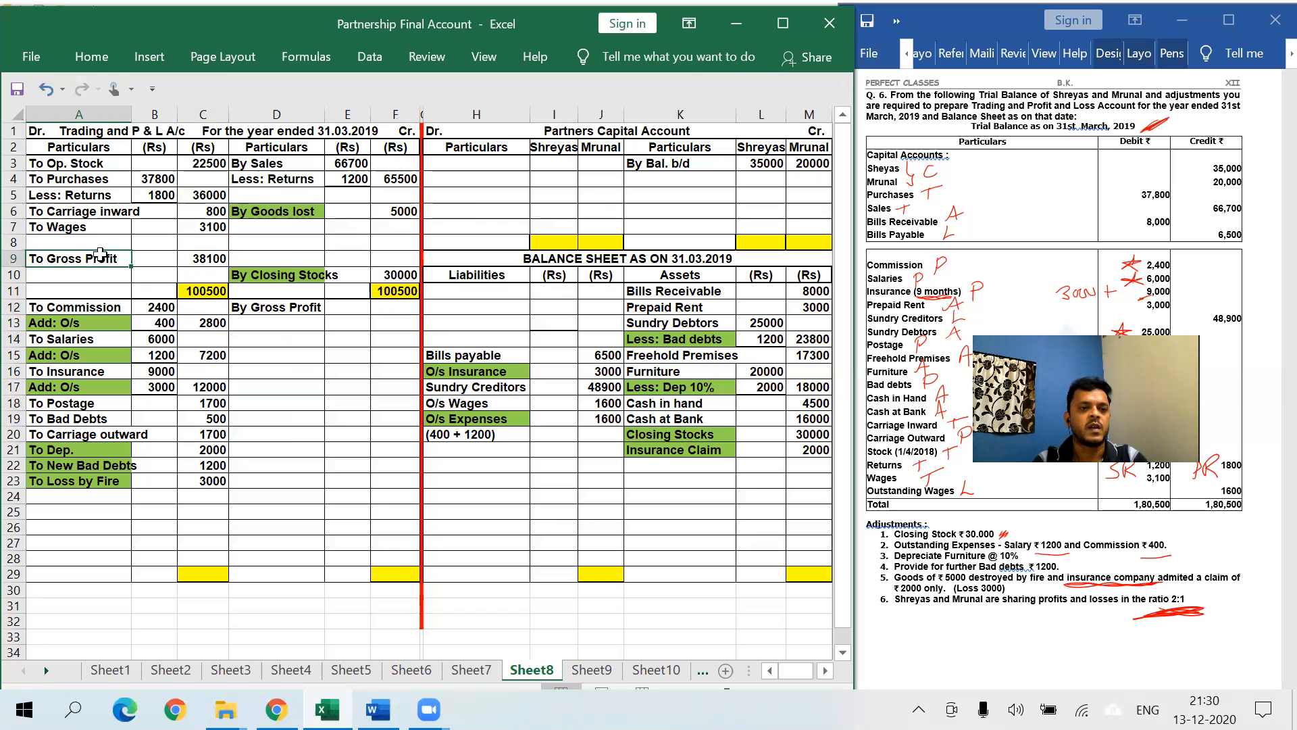
click(93, 58)
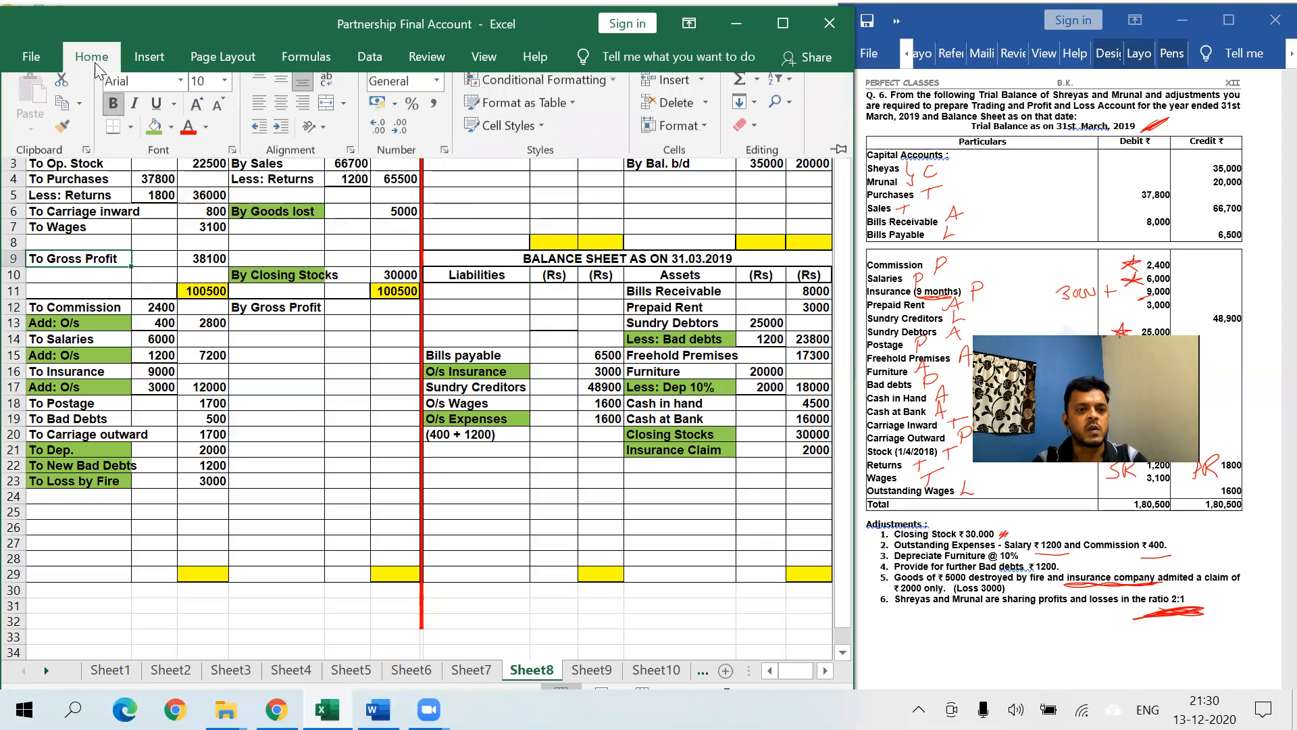
click(173, 135)
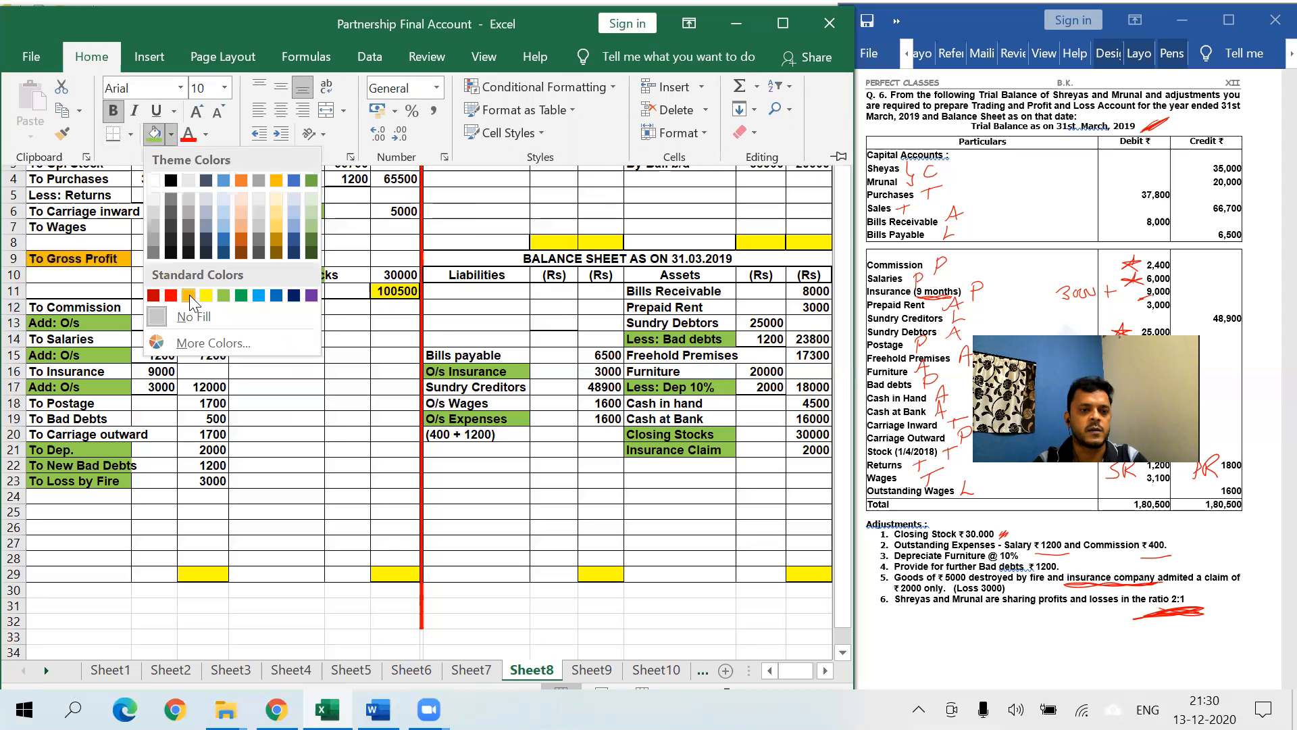
click(183, 292)
click(319, 391)
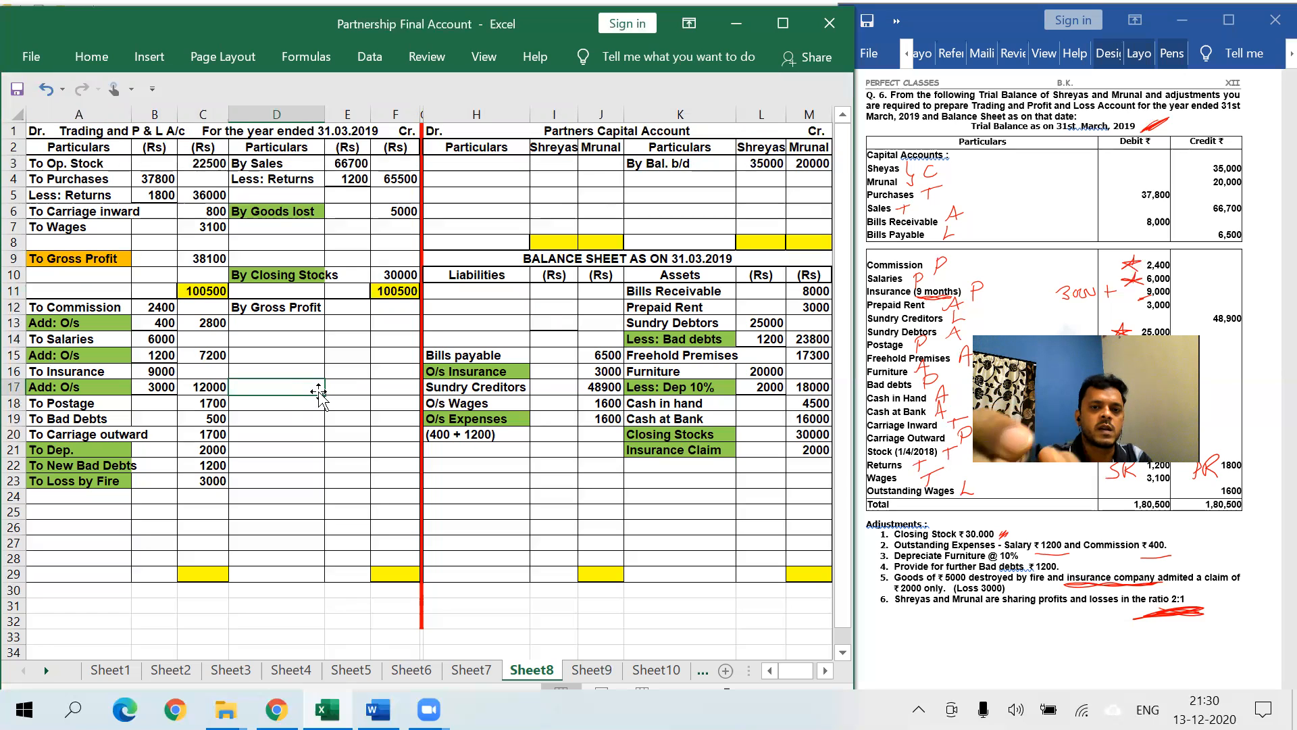
- Circle the 38100 gross profit in red ink and fill the By Gross Profit label orange
click(582, 59)
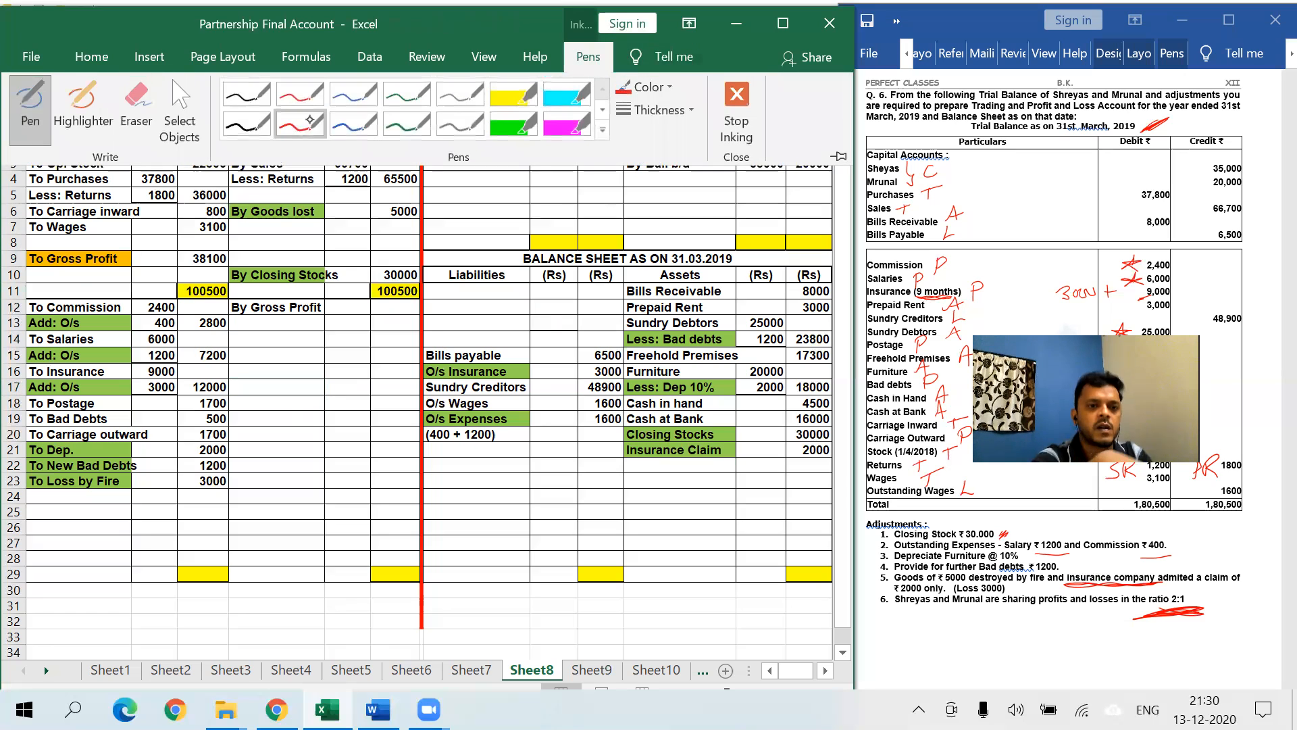
click(305, 117)
drag(234, 247, 228, 275)
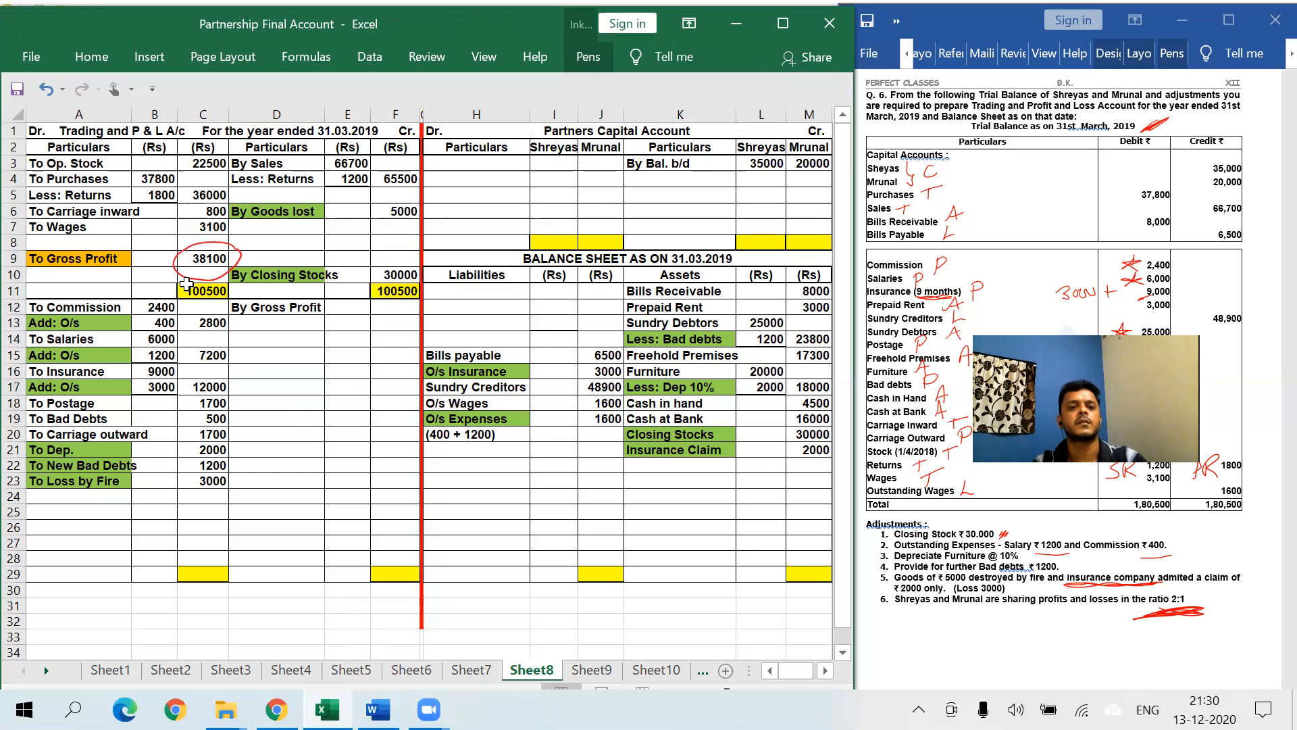
click(382, 312)
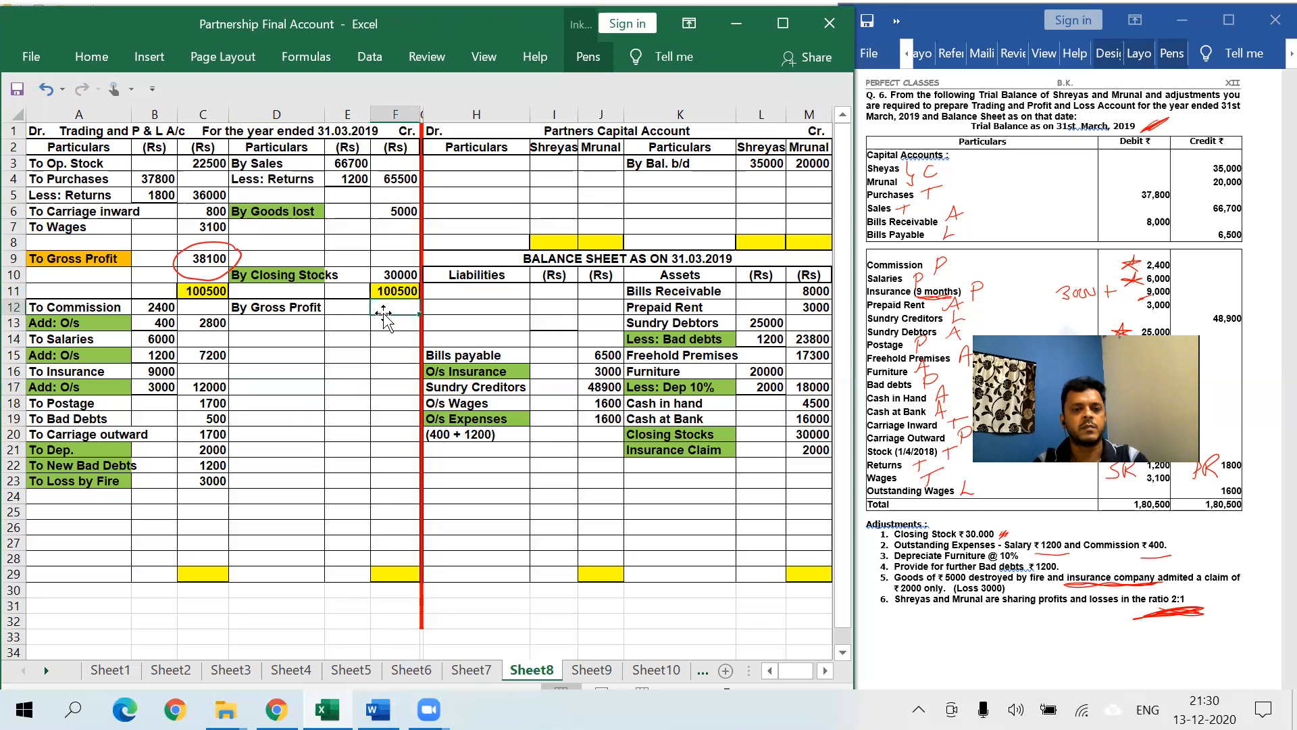
text(38100)
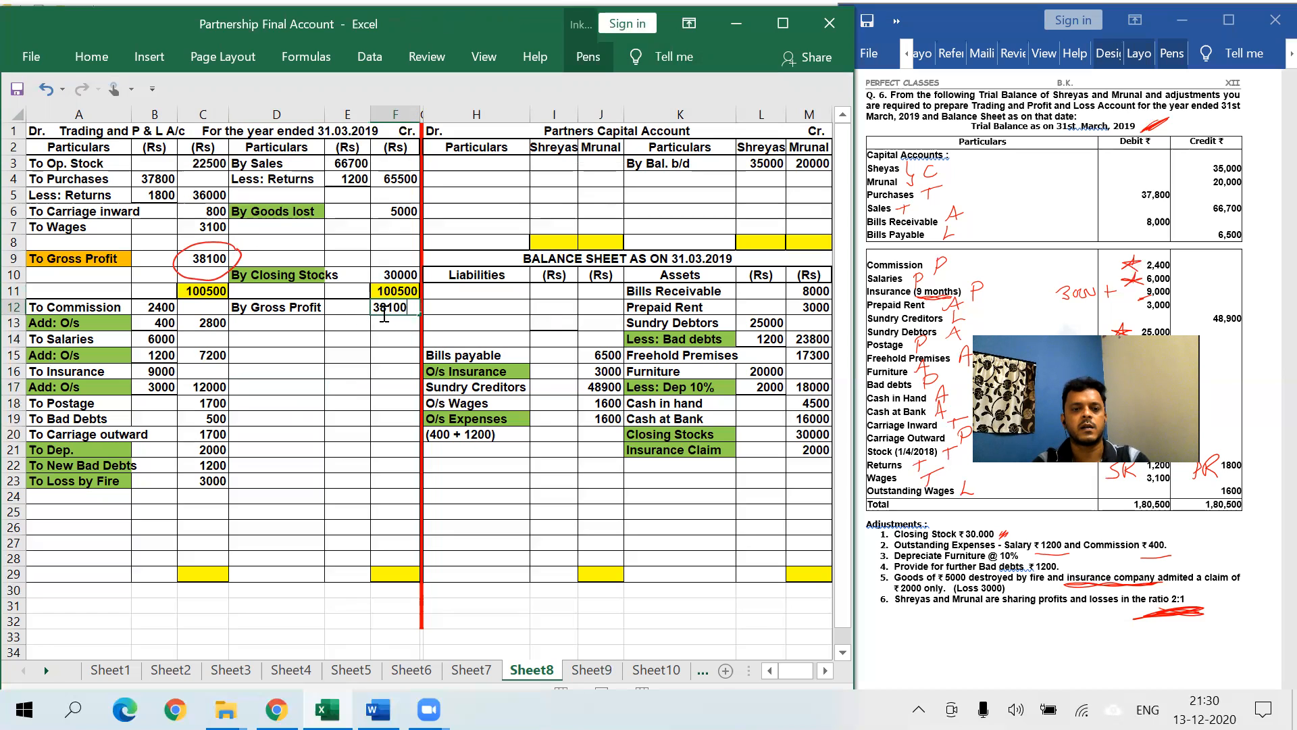
click(291, 308)
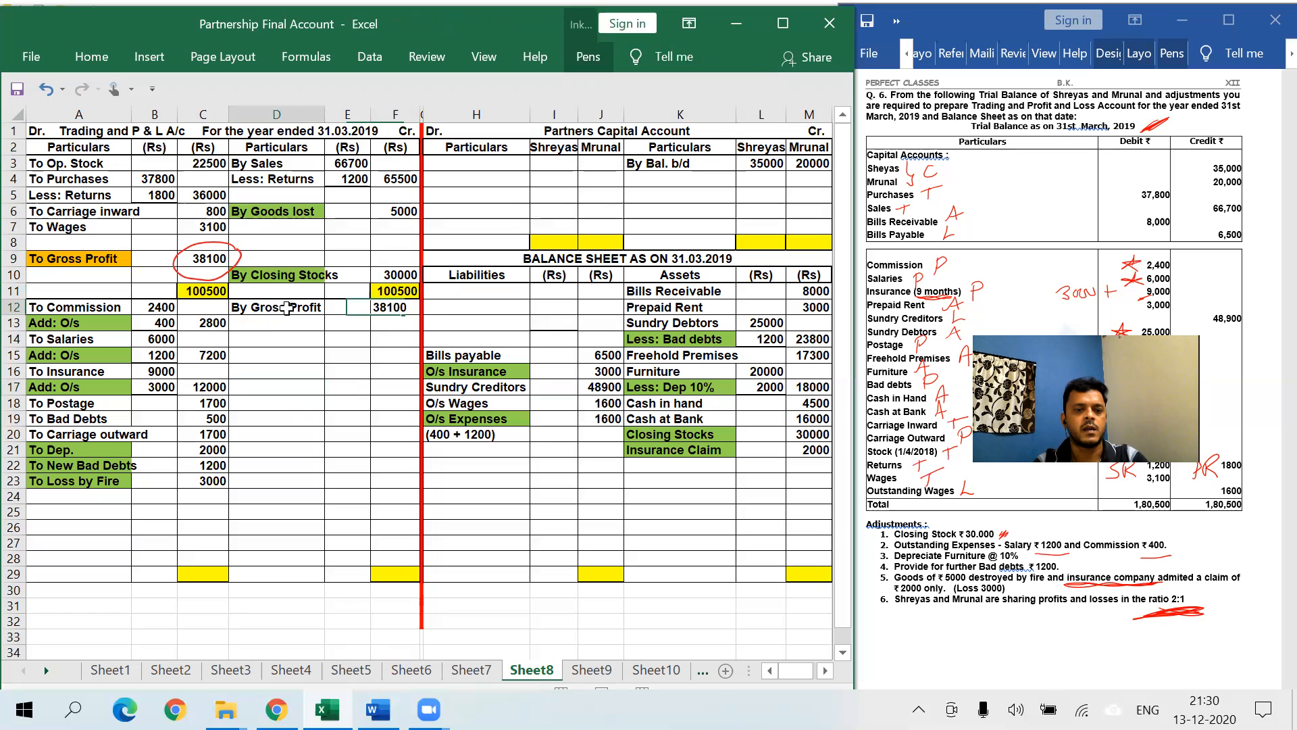
click(92, 56)
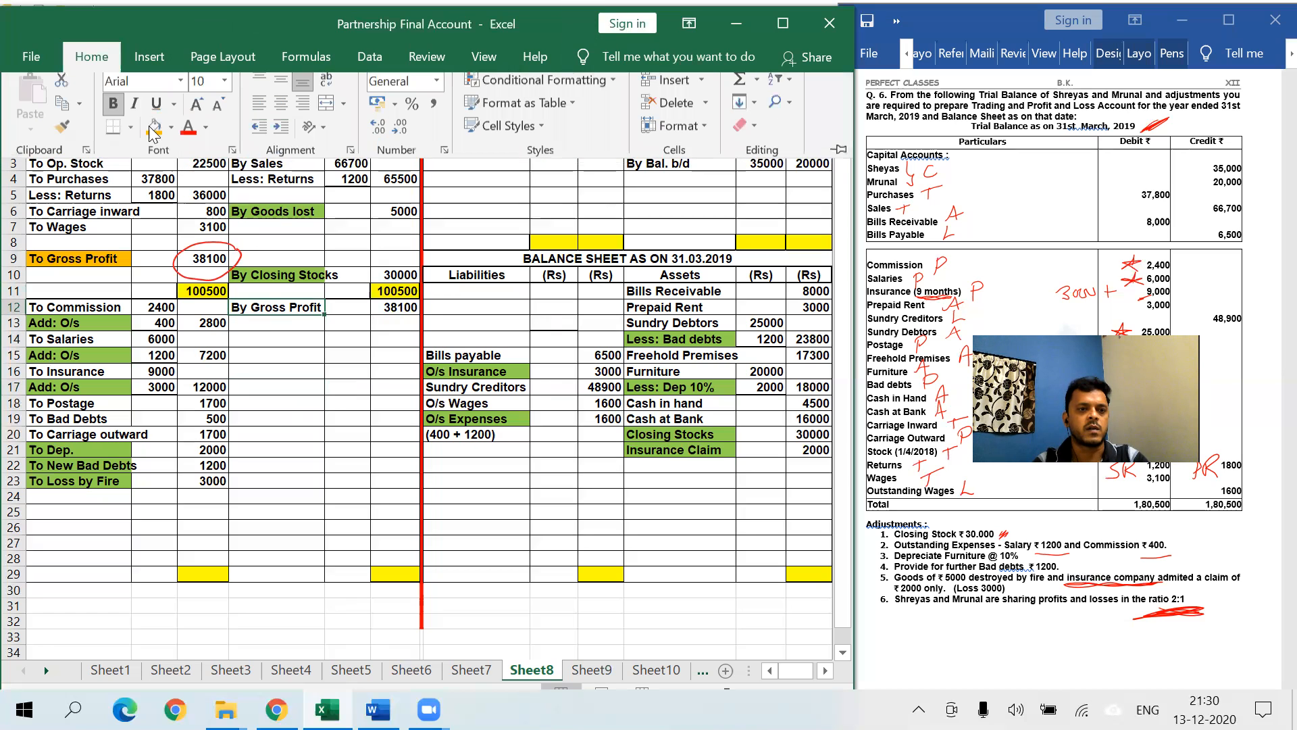
click(154, 133)
click(296, 337)
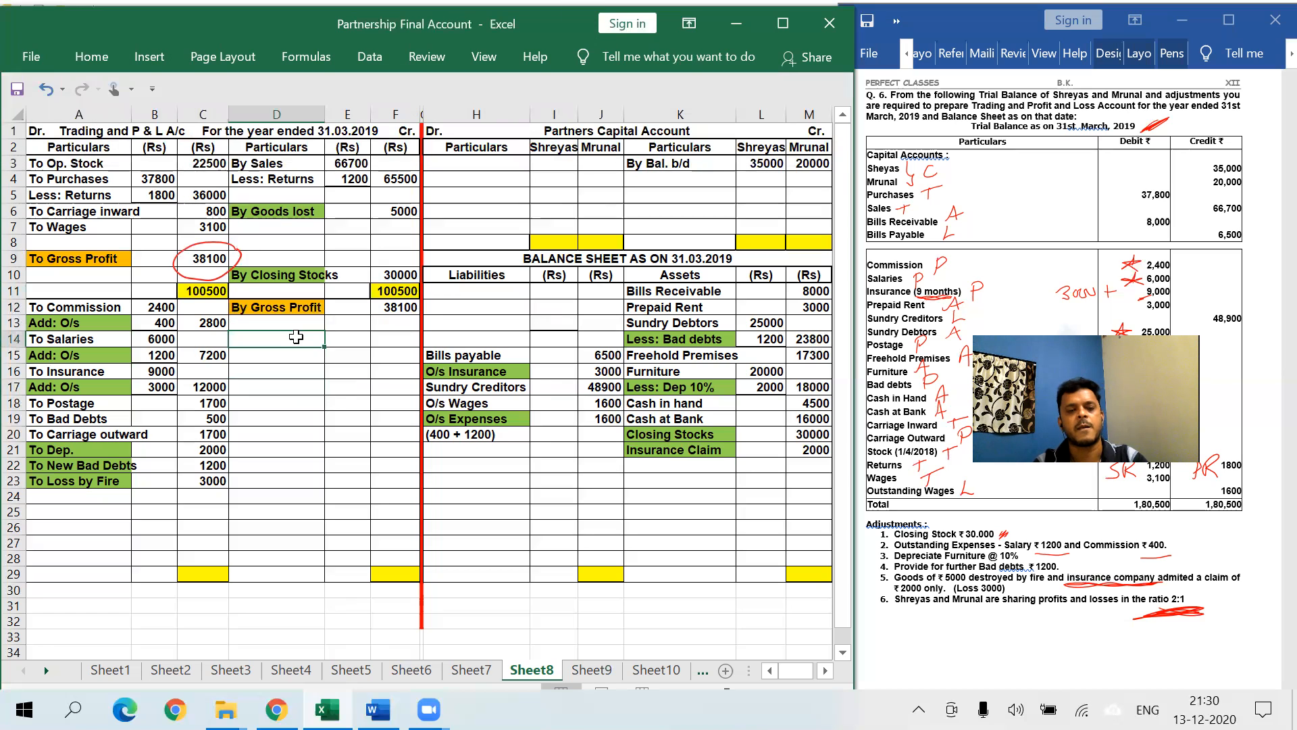
- Total the P&L to 38100 with AutoSum in F29 and =F29 in C29
click(401, 571)
key(alt+equal)
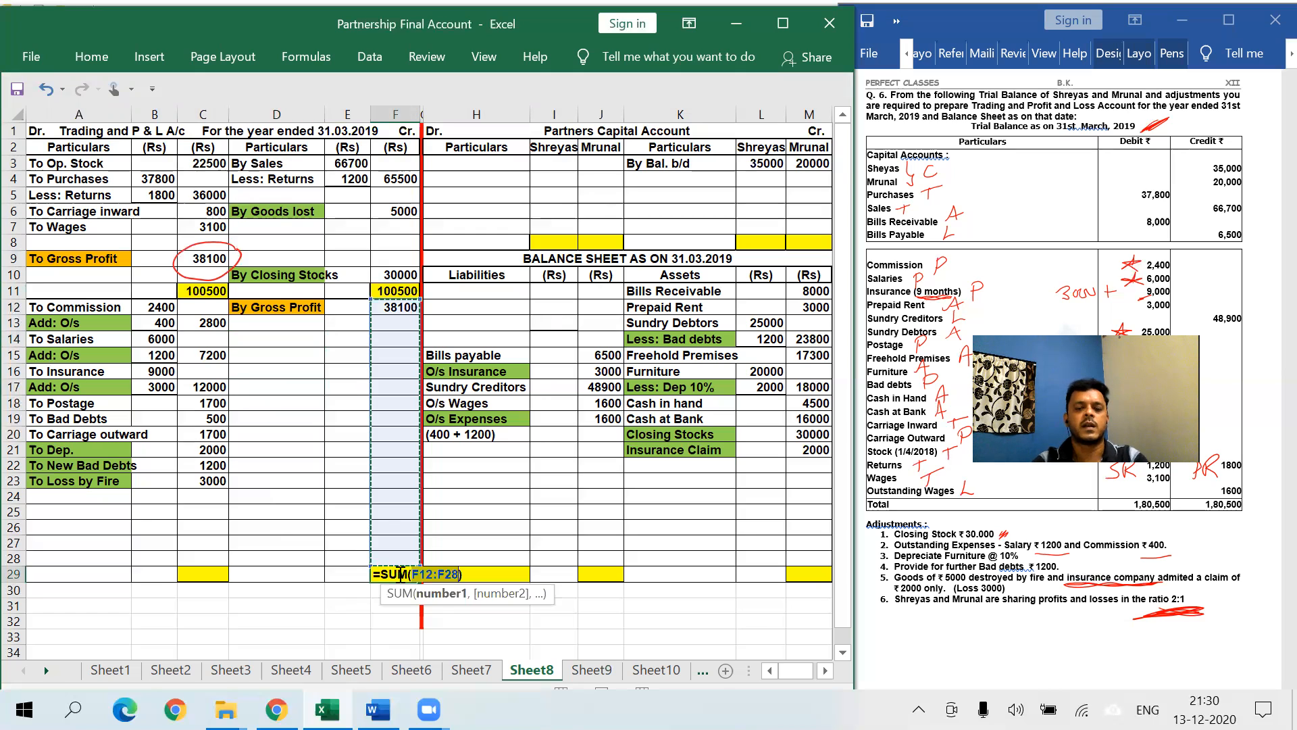
key(Return)
click(187, 572)
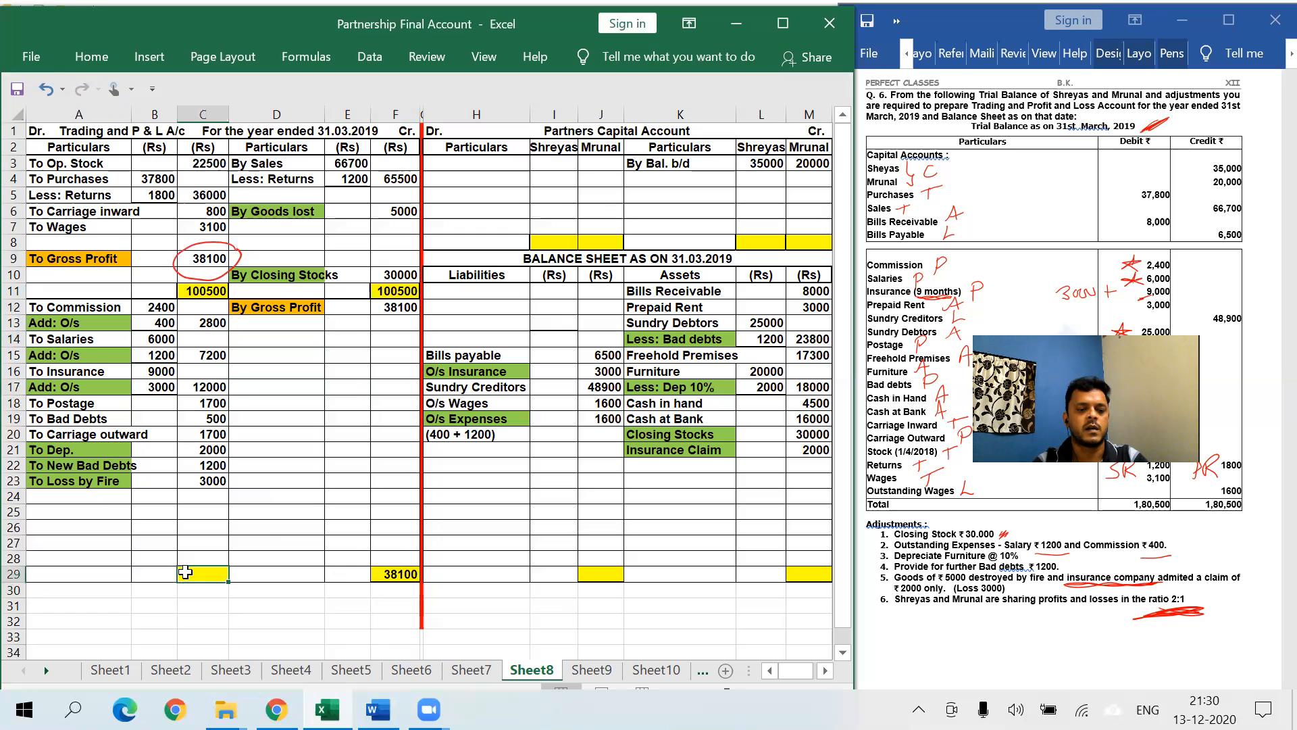
text(=)
key(Right)
key(Right)
key(Right)
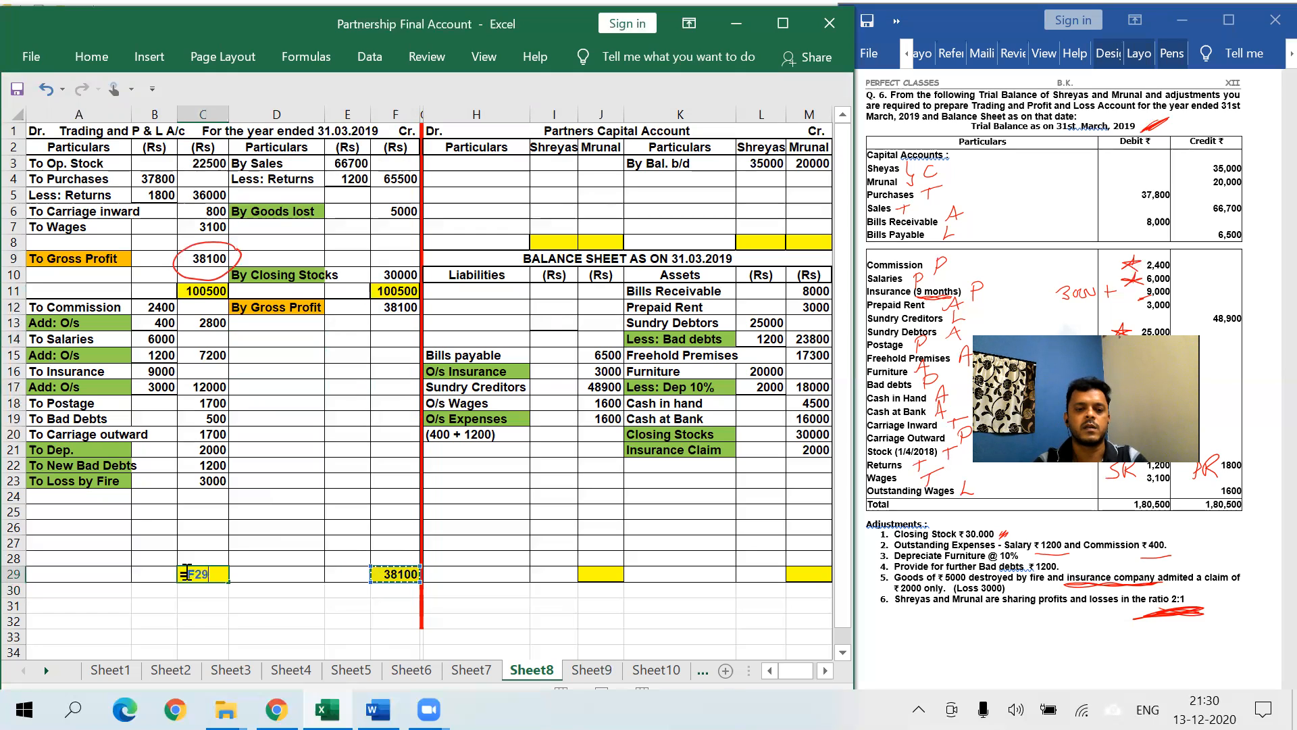
key(Return)
click(212, 543)
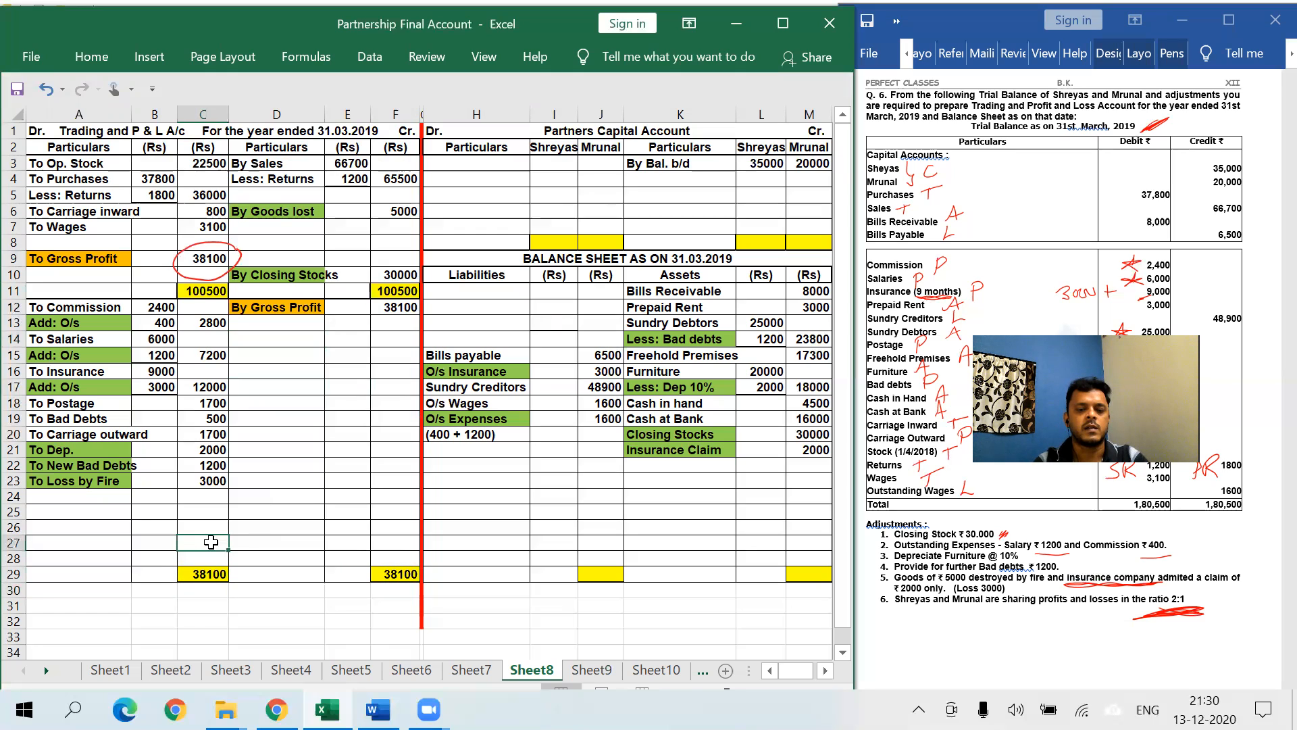
text(=)
key(Down)
key(Down)
- Complete C27 as =C29-SUM(C13:C26), giving a net profit of 6000
text(-sum()
key(Up)
key(shift+Up)
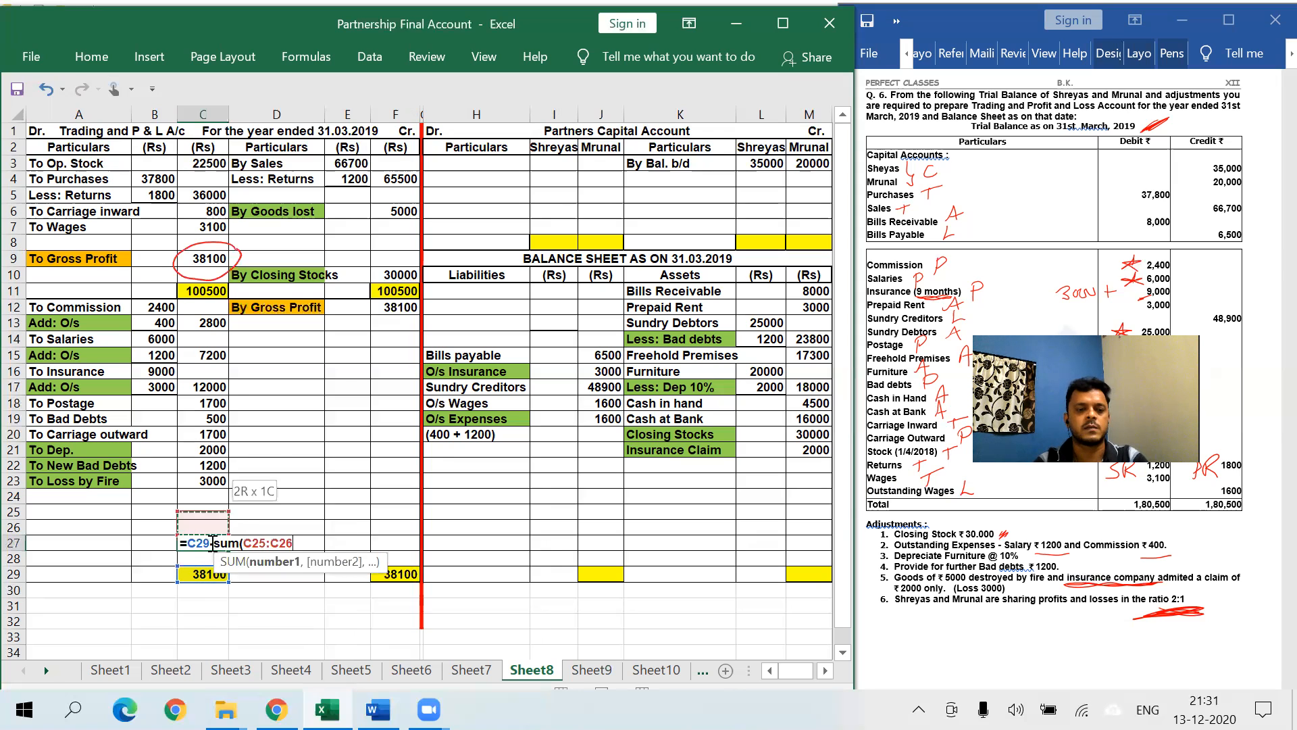
key(shift+Up)
key(shift+Up)
key(shift+Up)
key(shift+Up)
key(shift+Up)
key(shift+Up)
key(shift+Up)
key(shift+Up)
key(shift+Up)
key(shift+Up)
key(shift+Up)
key(shift+Up)
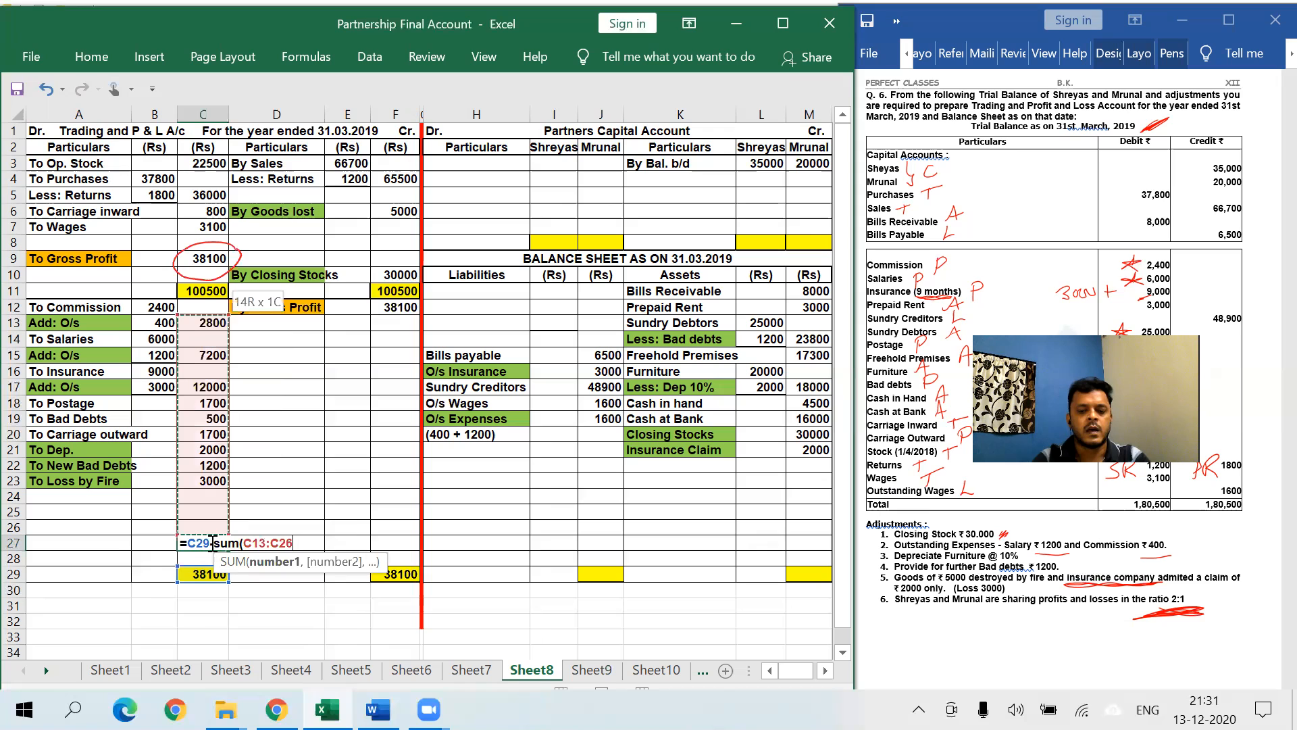
key(Return)
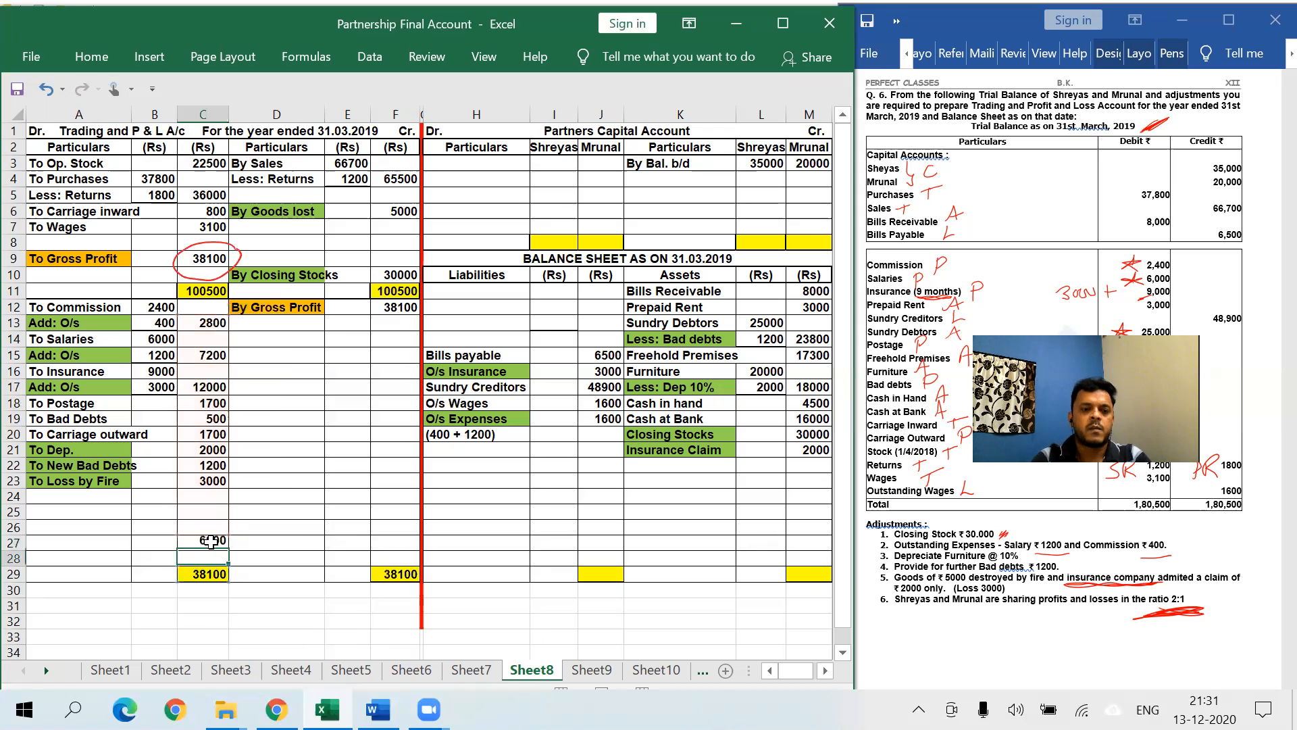
- Enter 'To Net Profit', both partners' labels with ratios (2) and (1), and '(6000 / 3 = 2000)'
click(78, 511)
text(To Net)
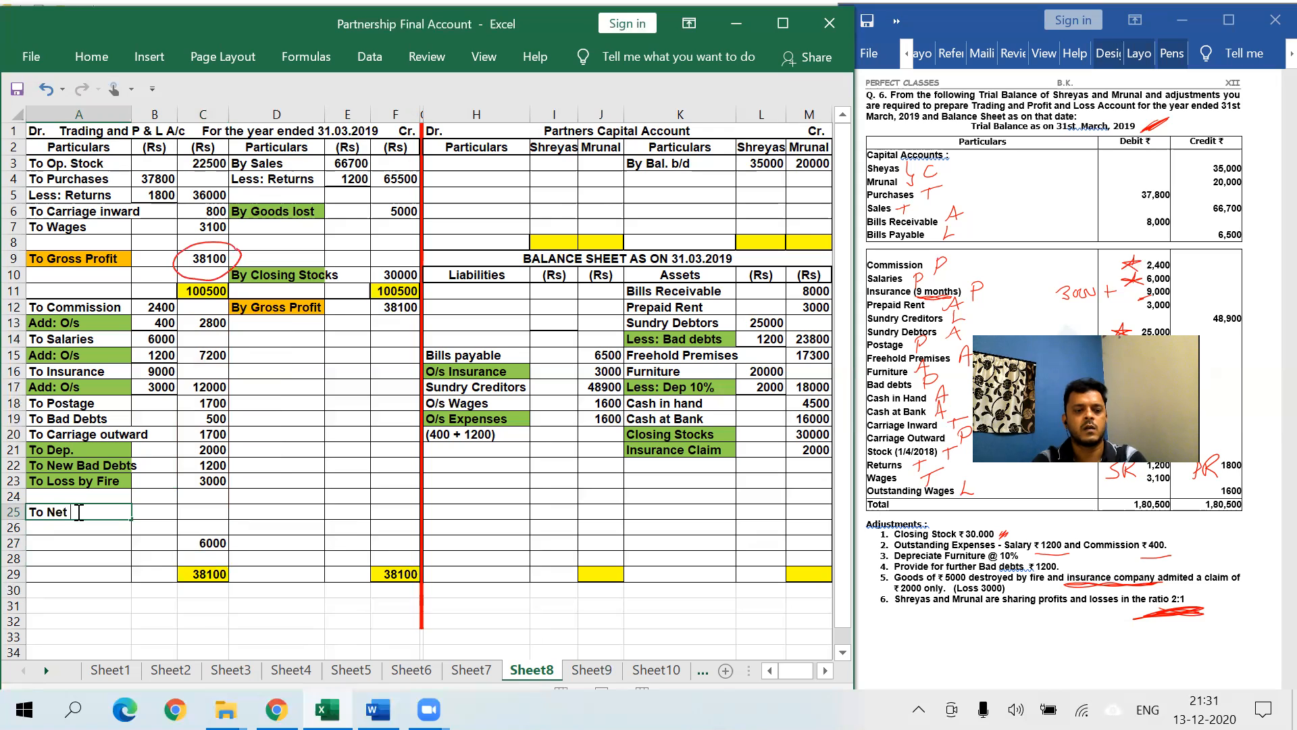
text( Profit)
key(Return)
text(Shreyas(3)
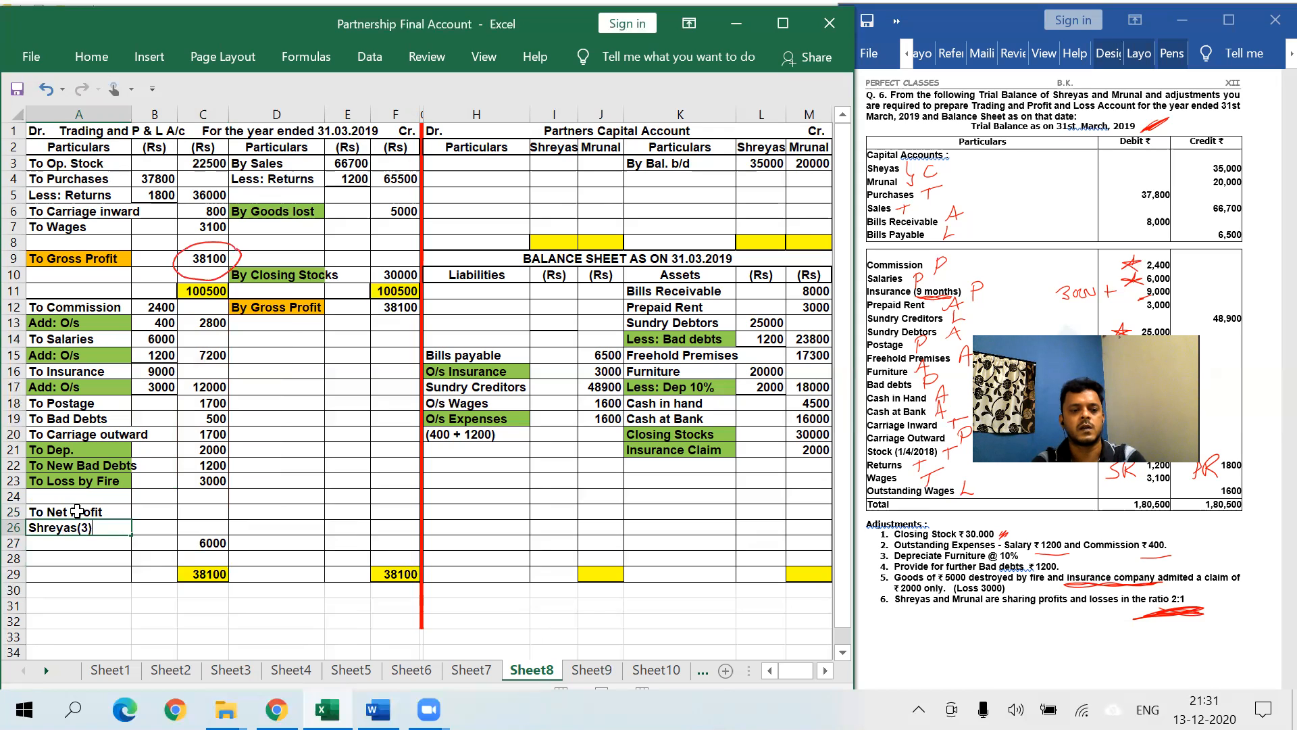
key(Return)
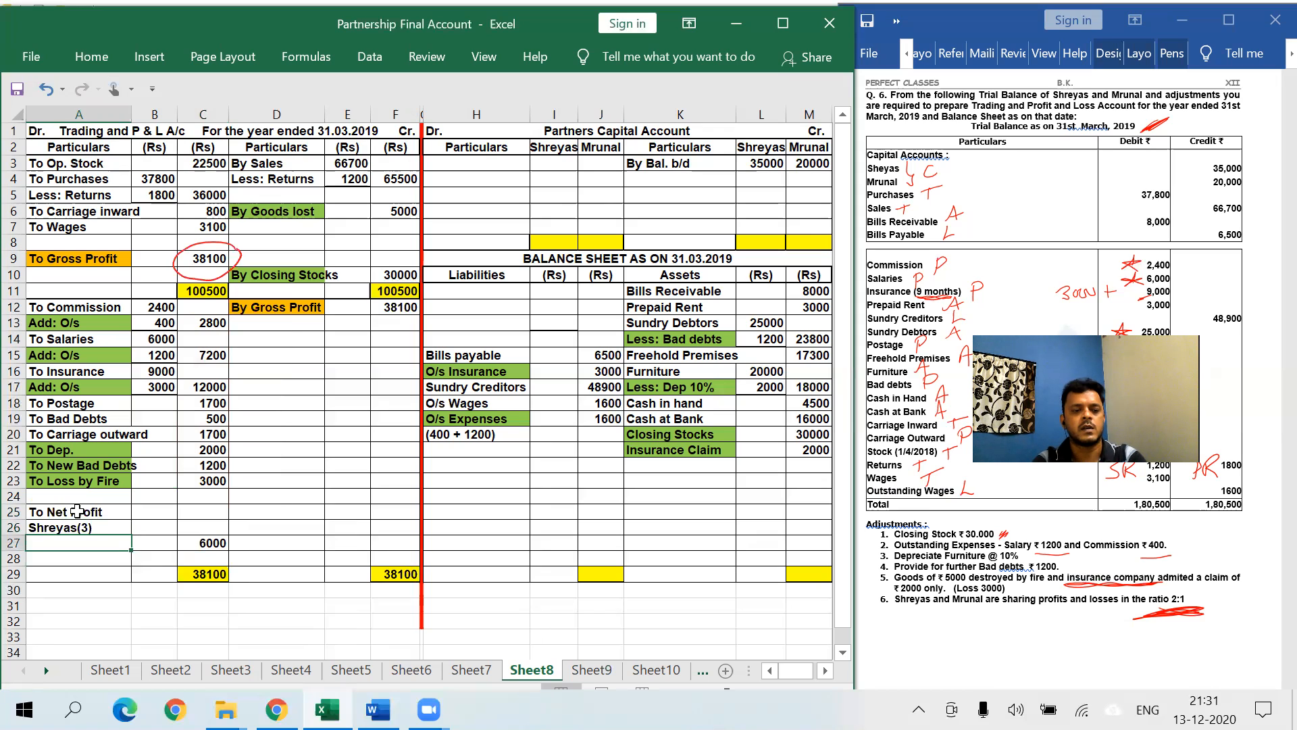
text(Mrunal (1)
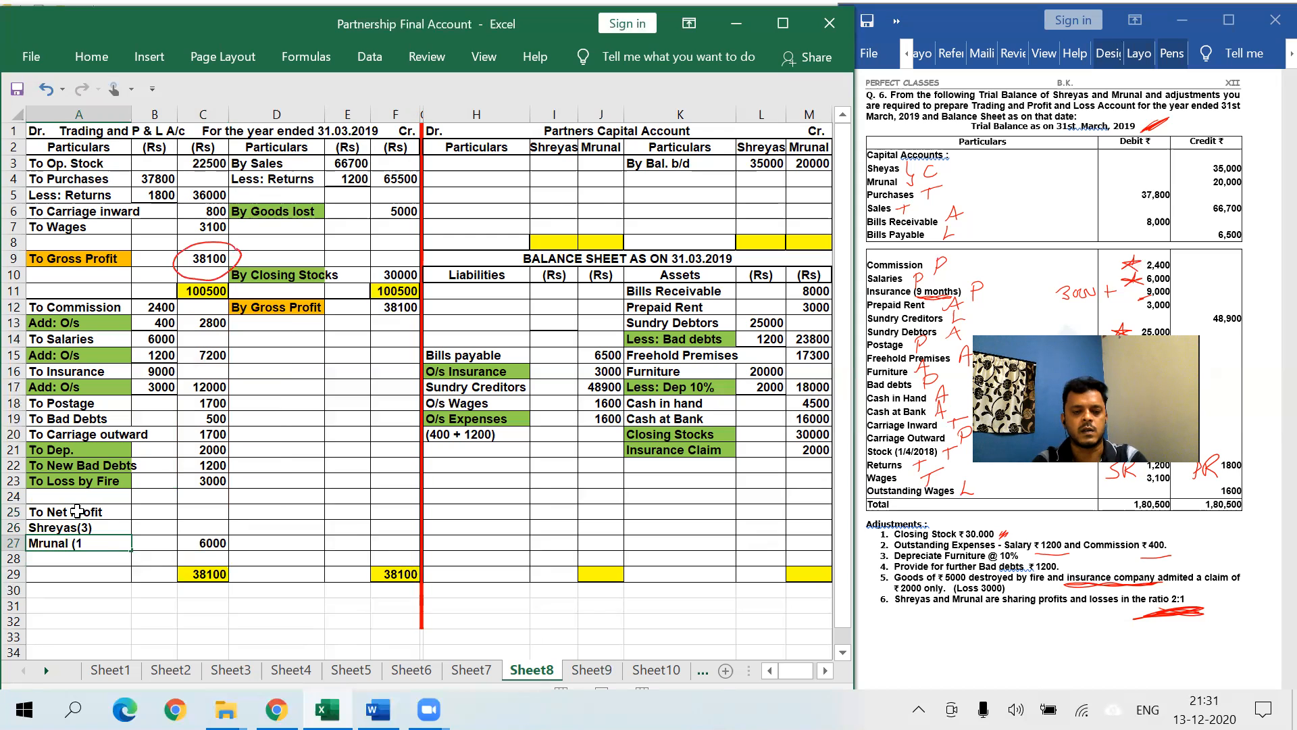
double_click(90, 527)
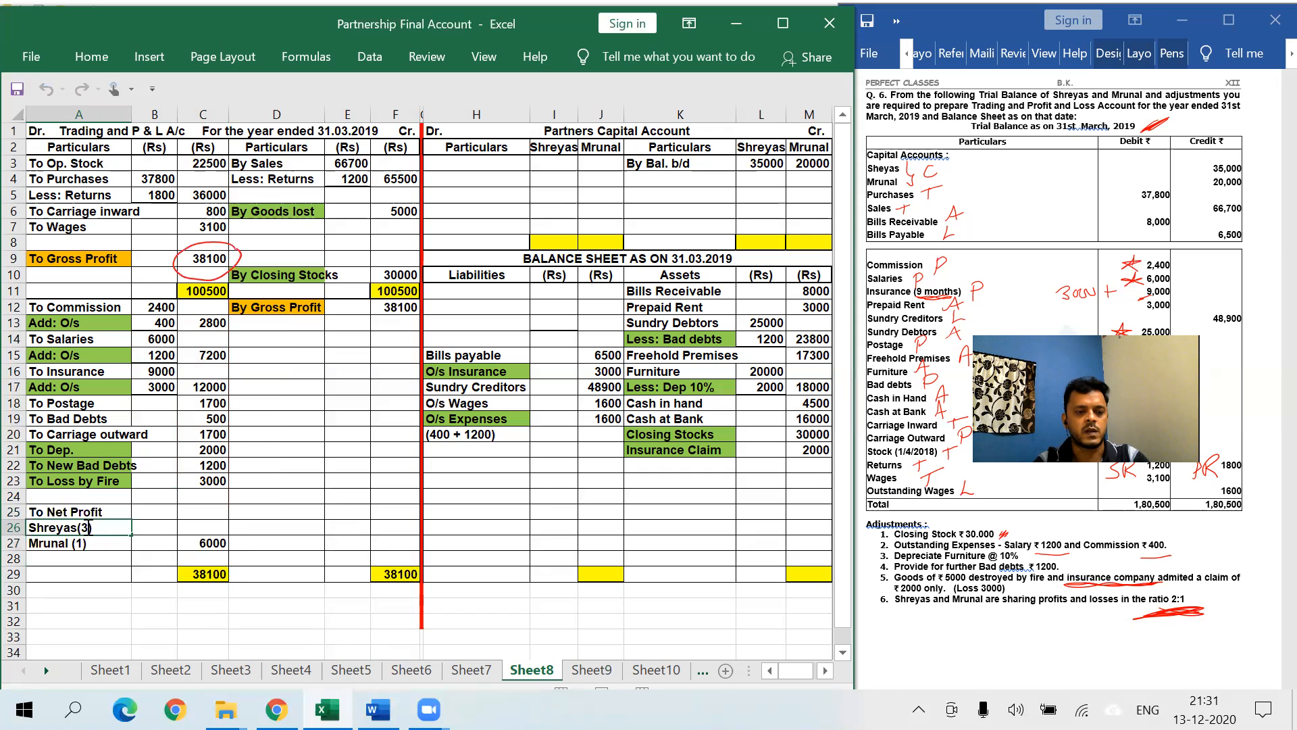
click(100, 556)
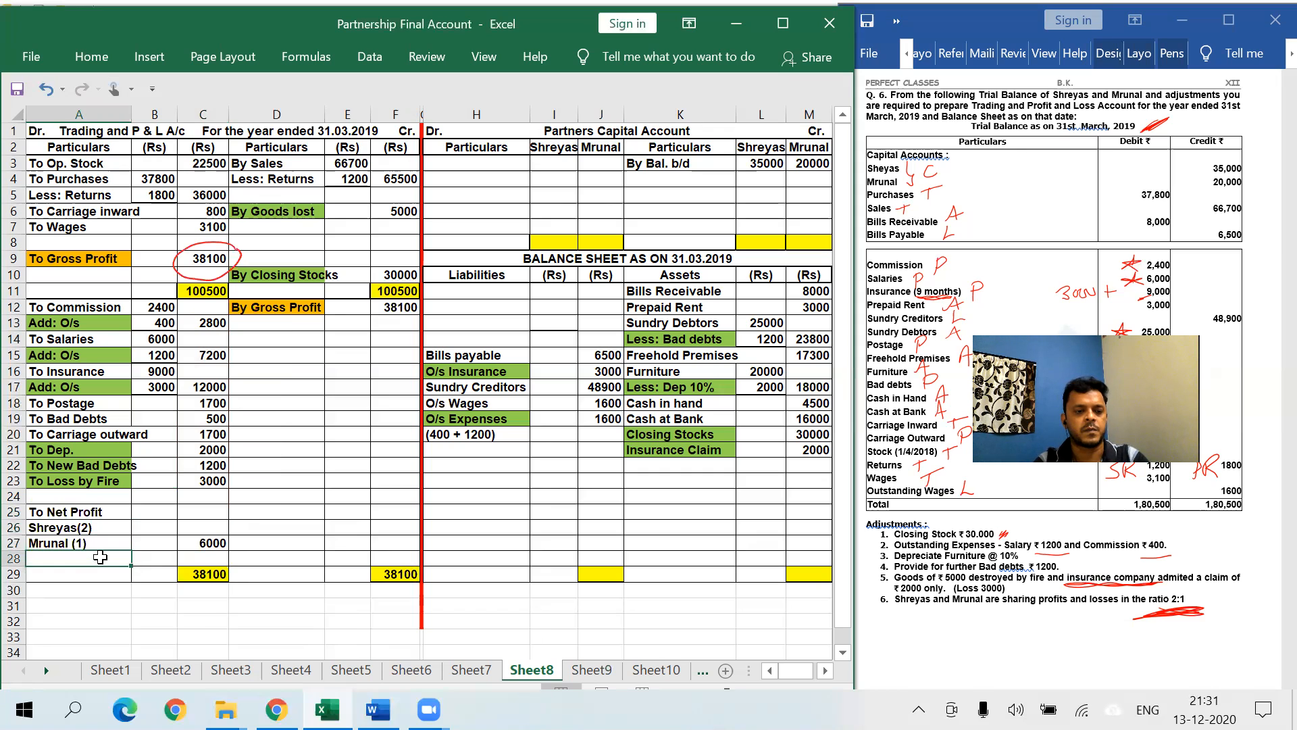
text(()
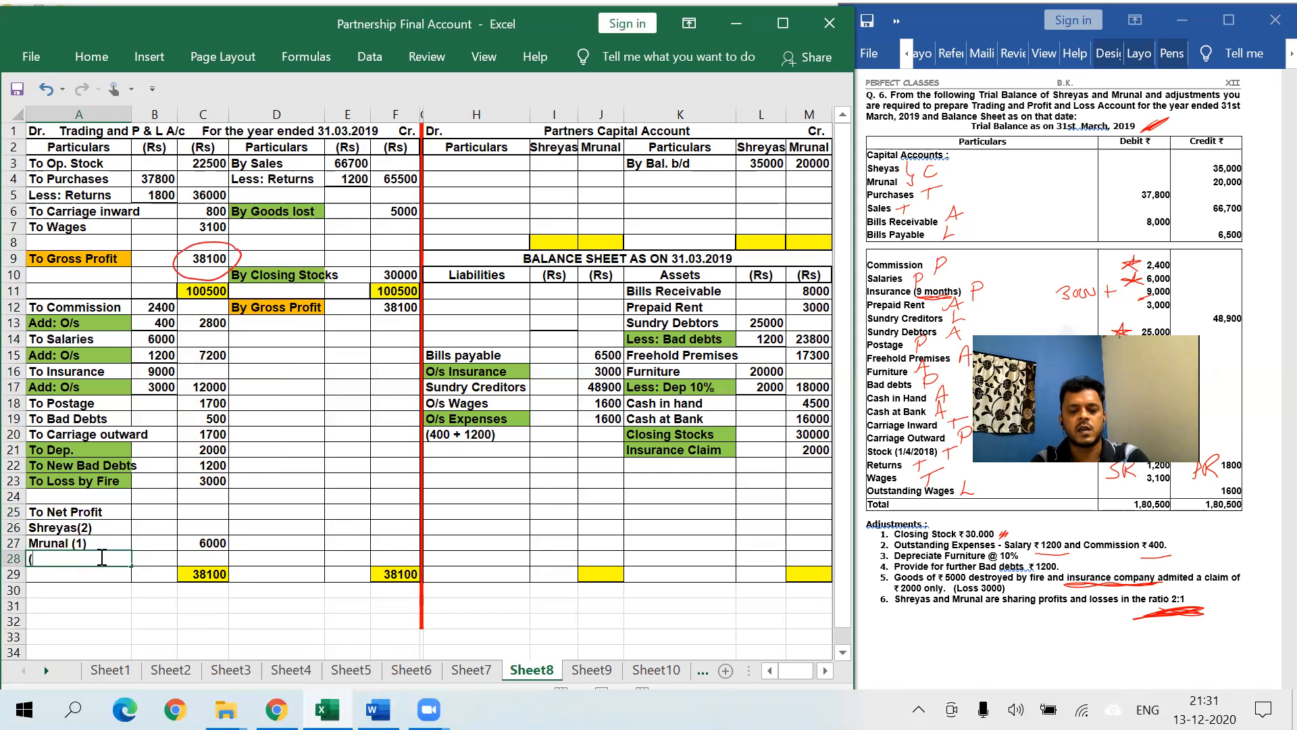
text(6000)
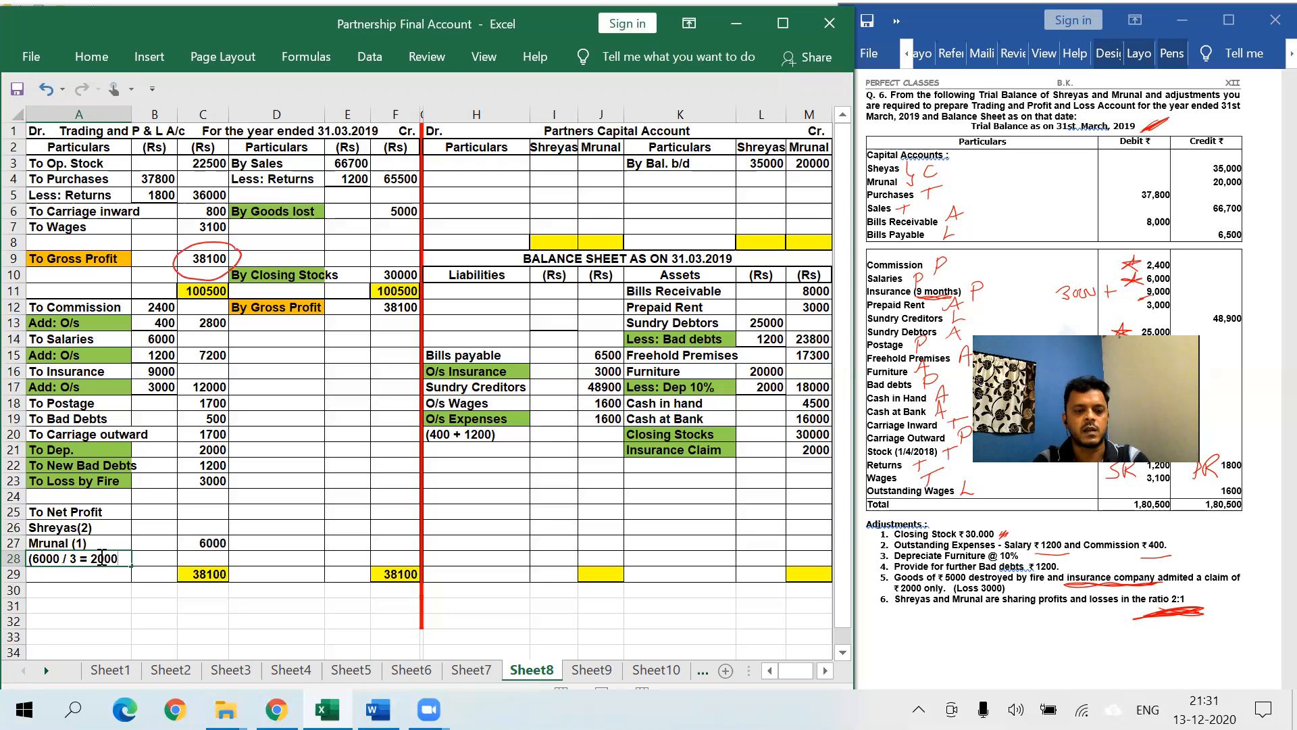
text(/ 3 = 2000))
key(Return)
- Handwrite the 6000 ÷ 3 working in ink beside the account
click(316, 507)
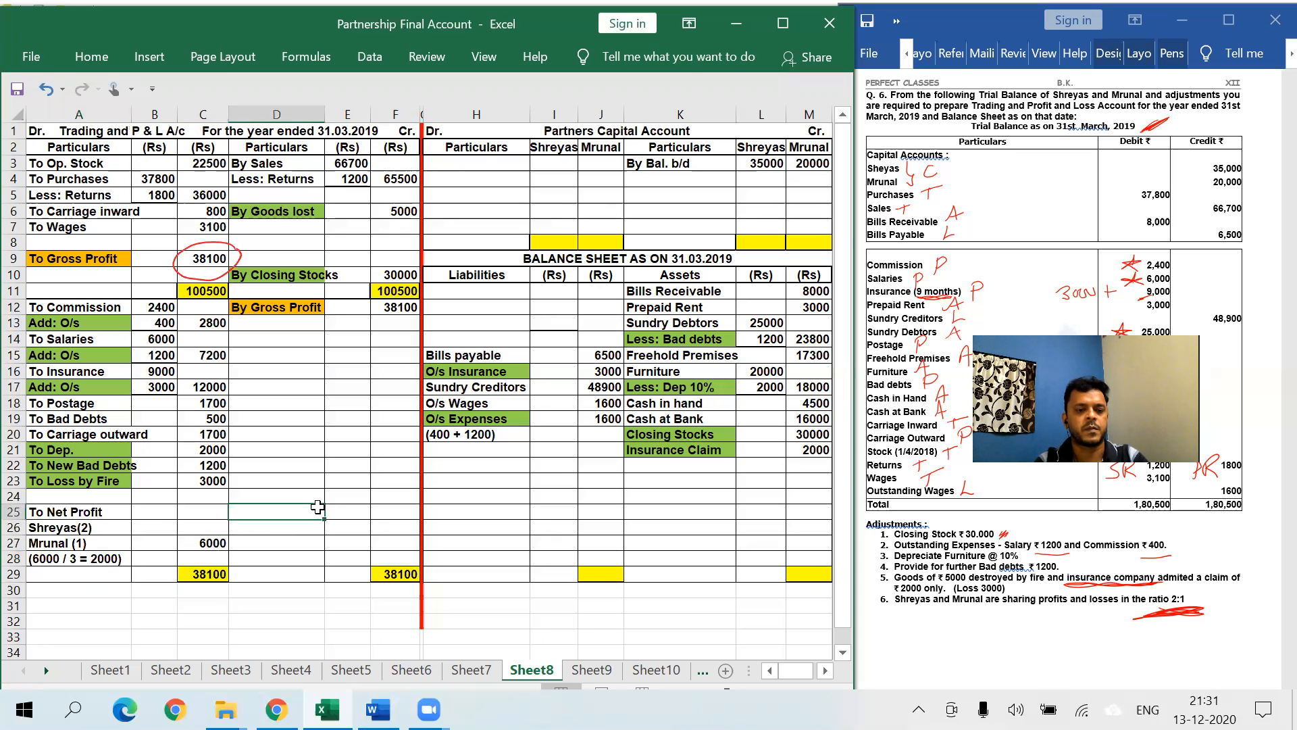
click(473, 511)
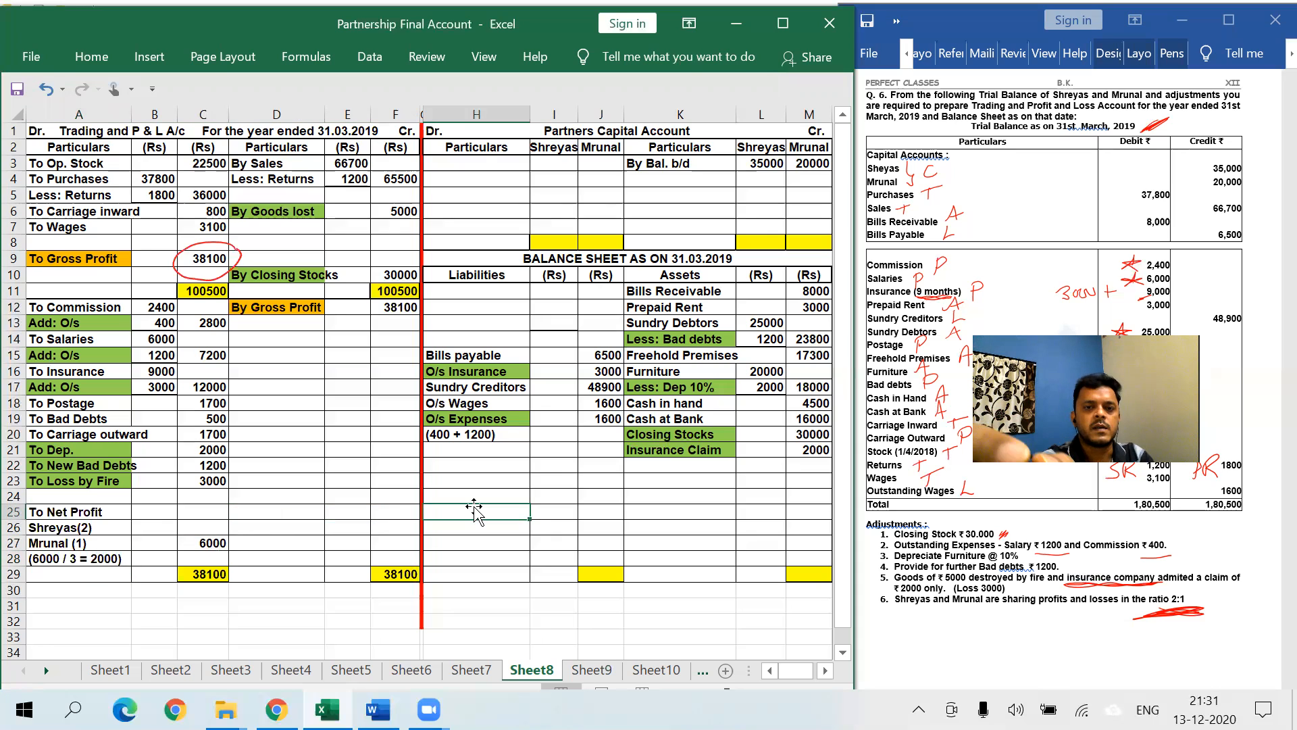
click(313, 108)
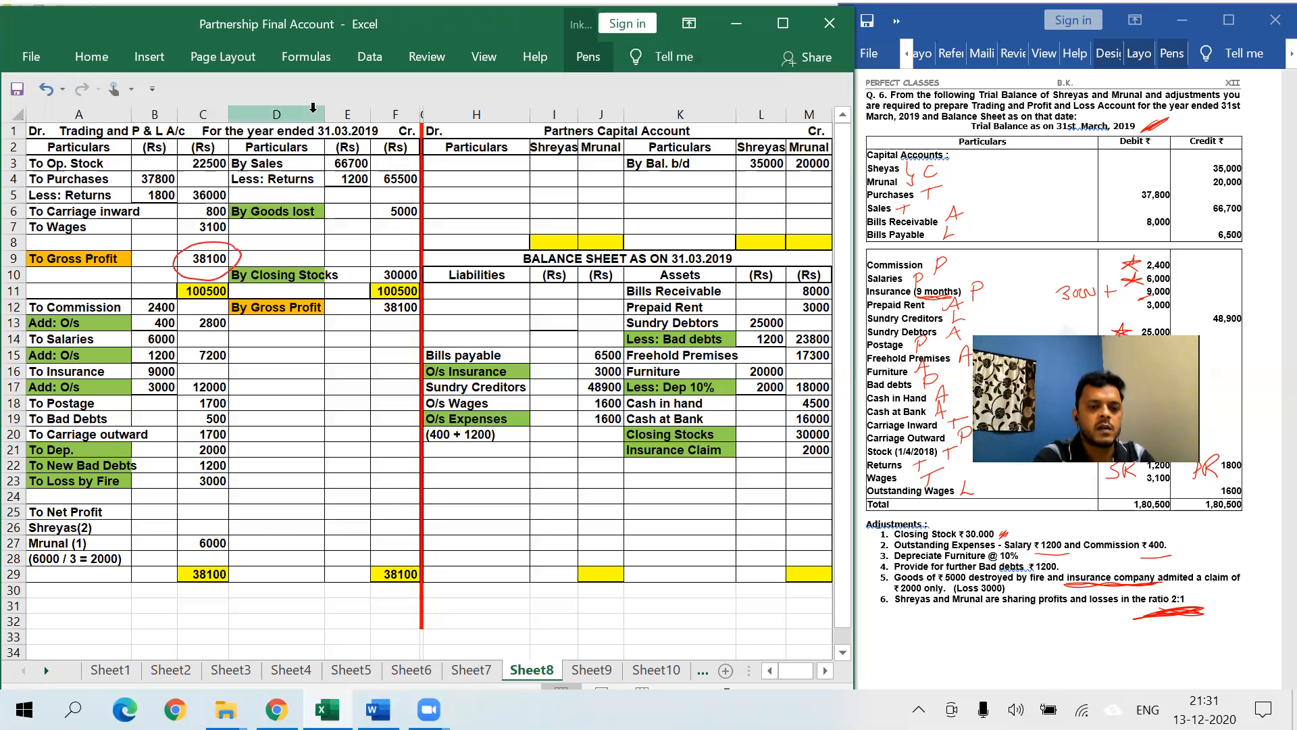
mouse_move(297, 478)
mouse_down()
mouse_move(289, 516)
mouse_move(331, 450)
mouse_up()
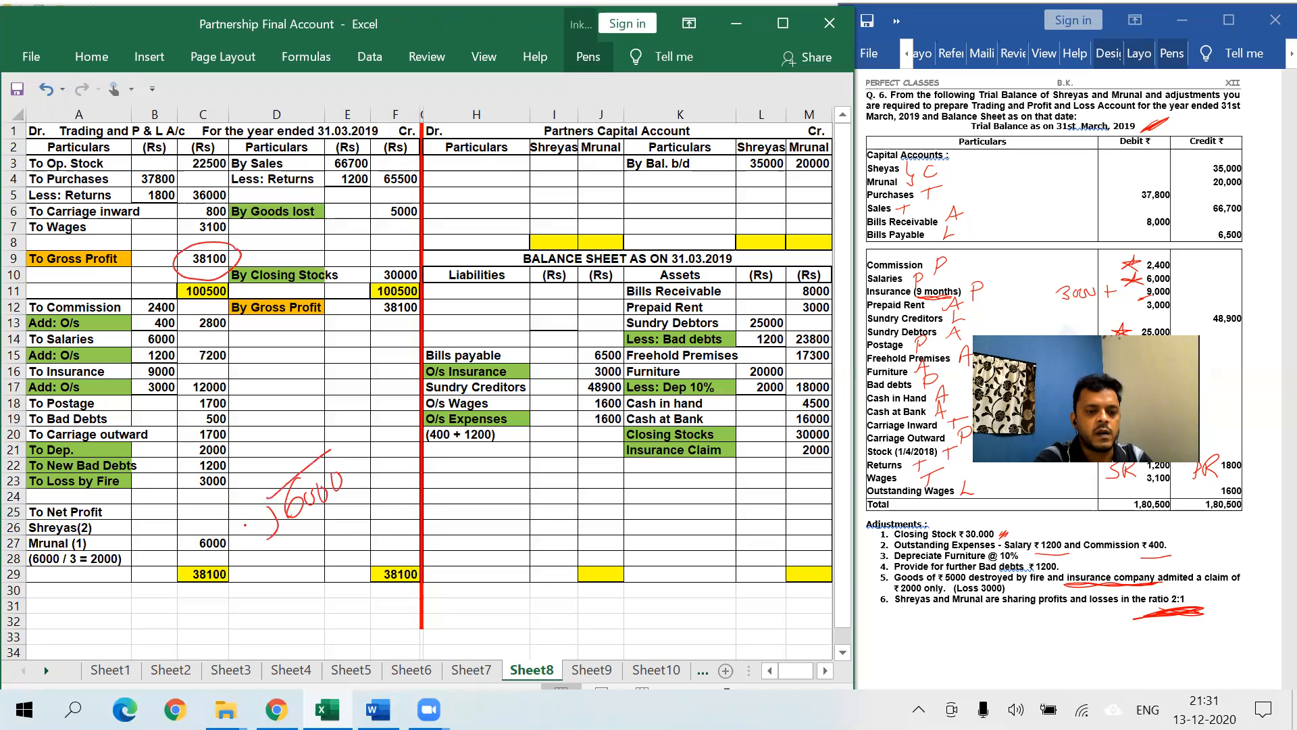
drag(310, 517, 303, 534)
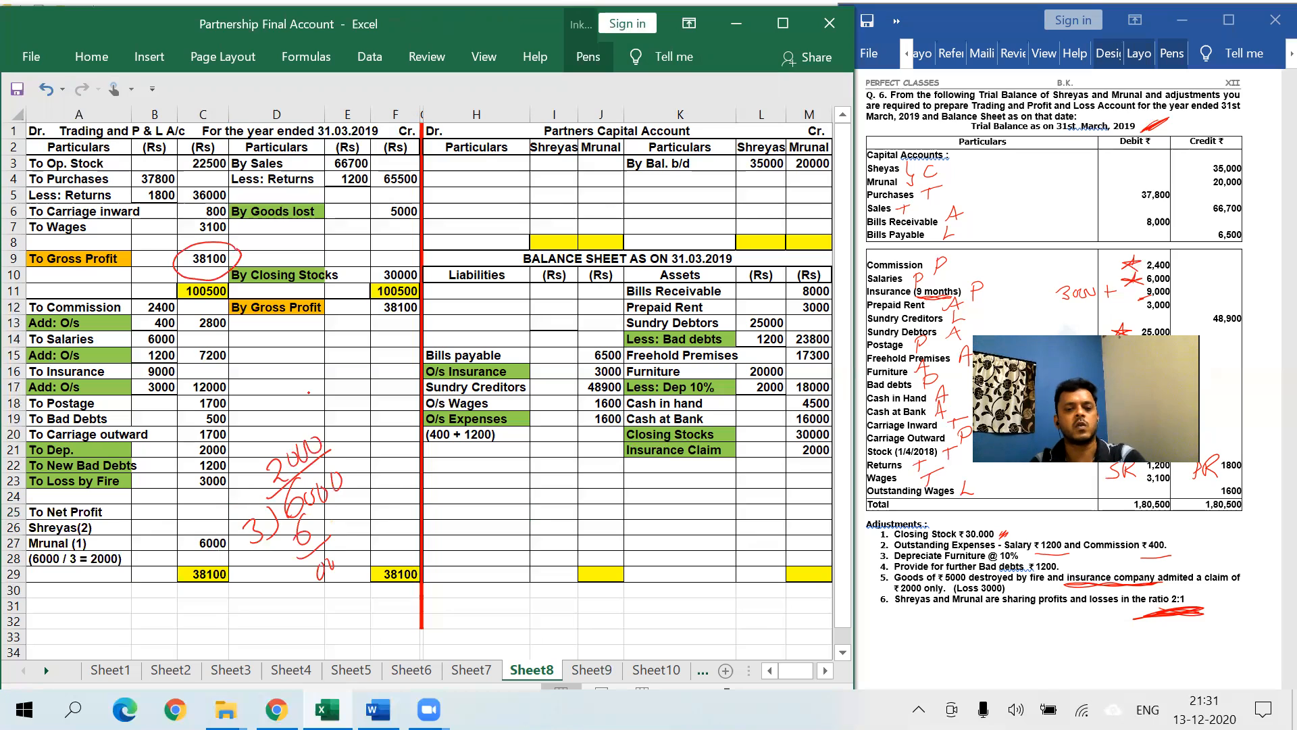
- Enter shares 4000 in B26 and 2000 in B27, then fill A25:B27 orange
click(152, 527)
text(4000)
key(Return)
text(2000)
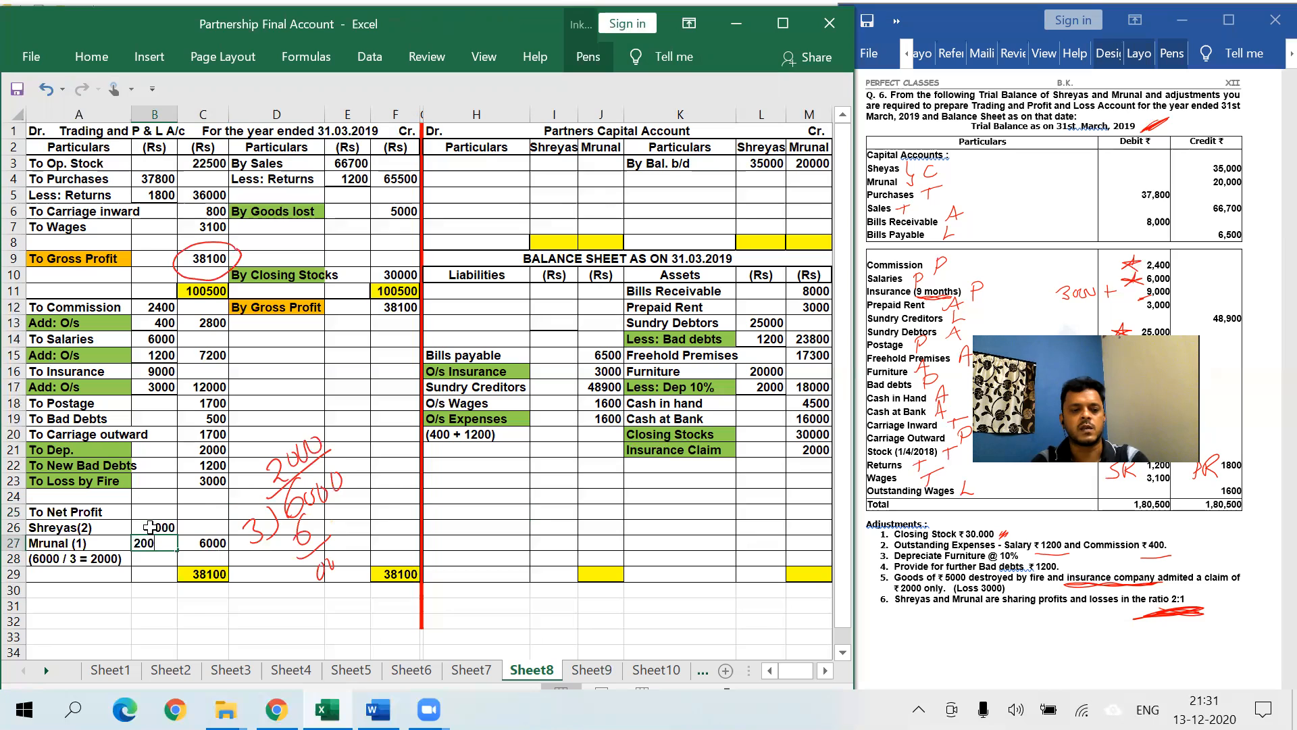
key(Return)
drag(70, 514, 154, 543)
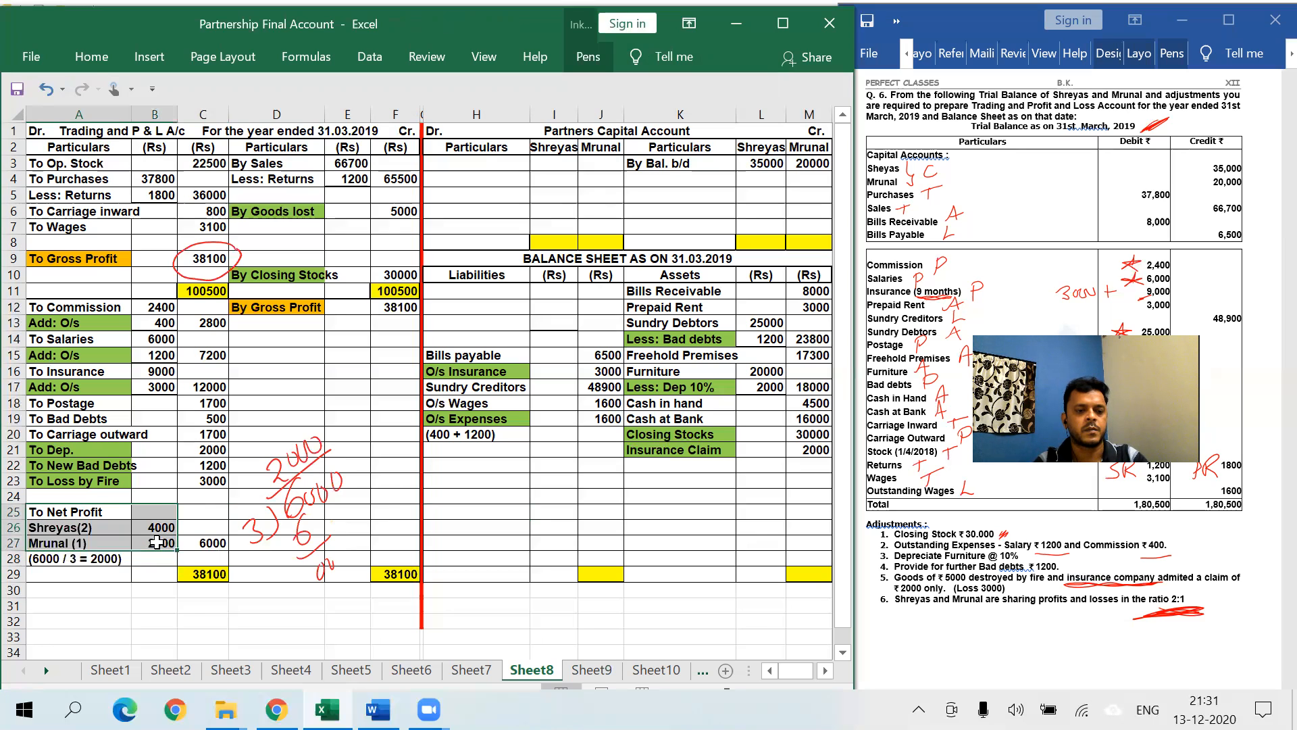
click(91, 58)
click(154, 133)
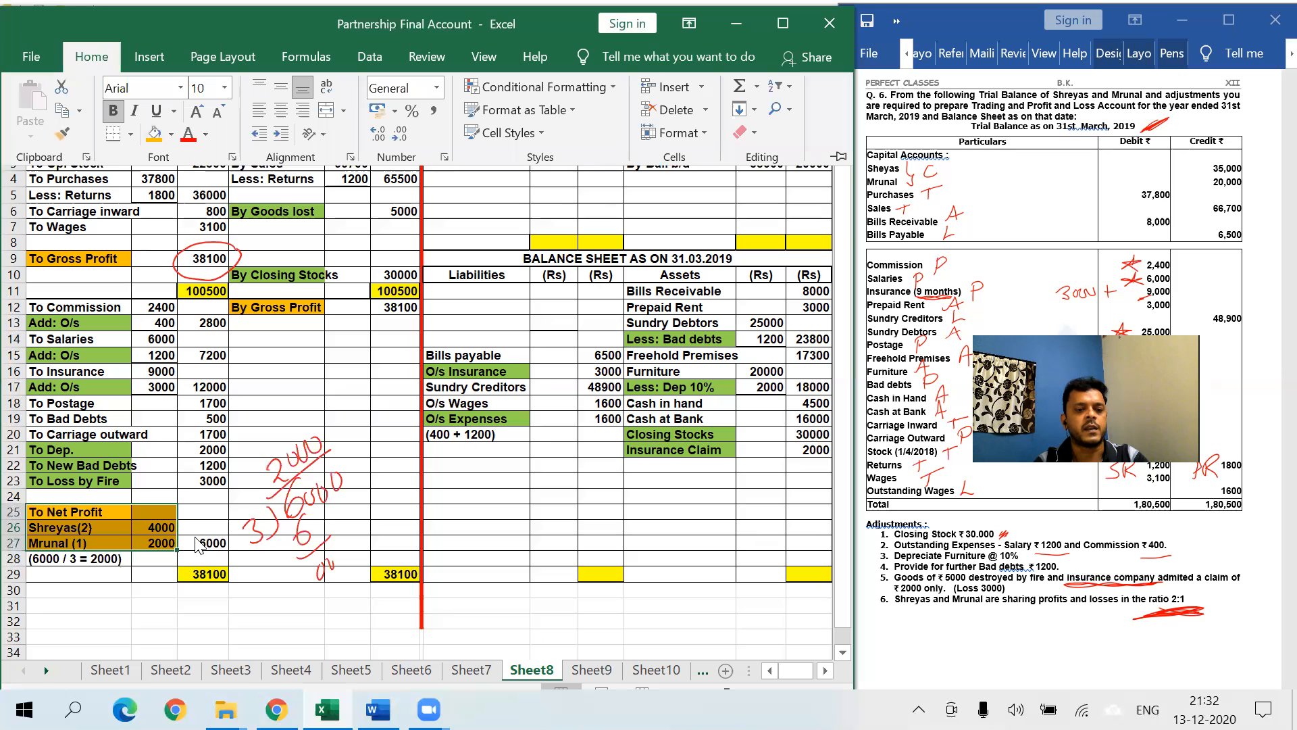
click(190, 564)
click(278, 573)
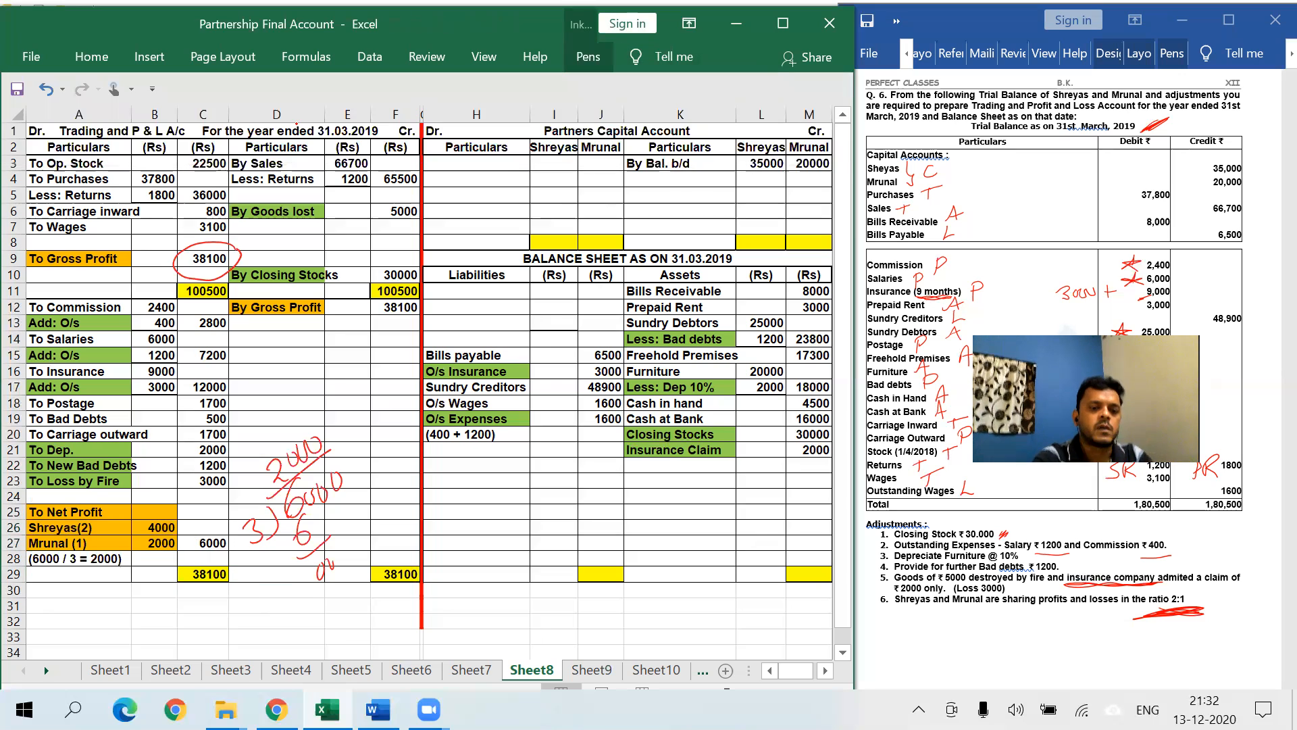
- Circle the 6000 net profit in red ink
drag(226, 529, 189, 542)
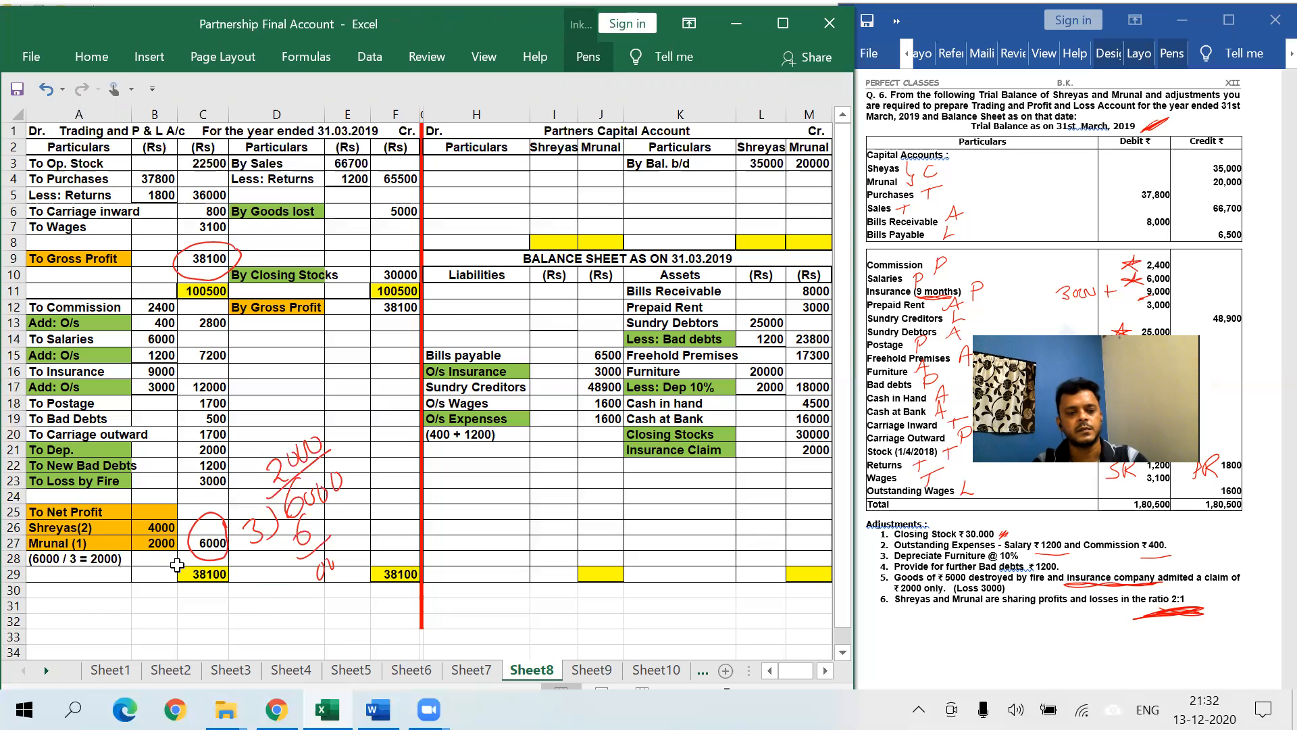
click(154, 543)
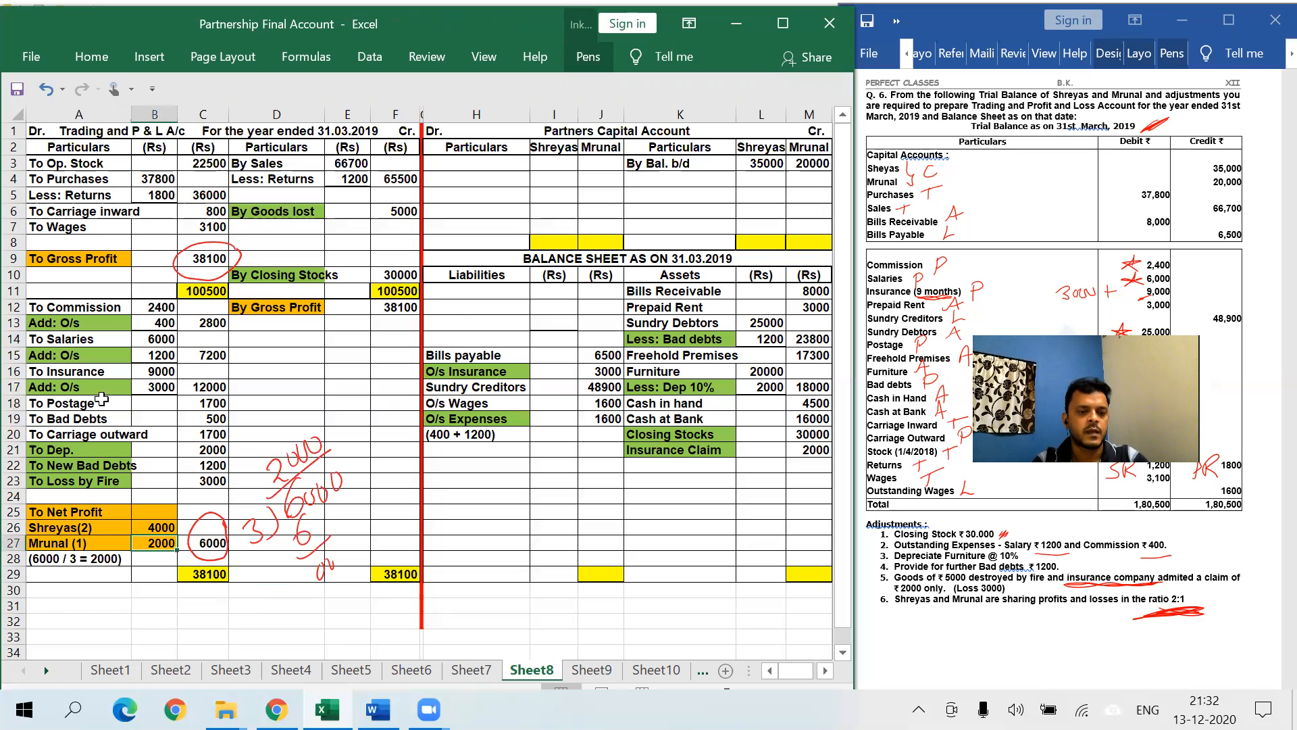
click(88, 54)
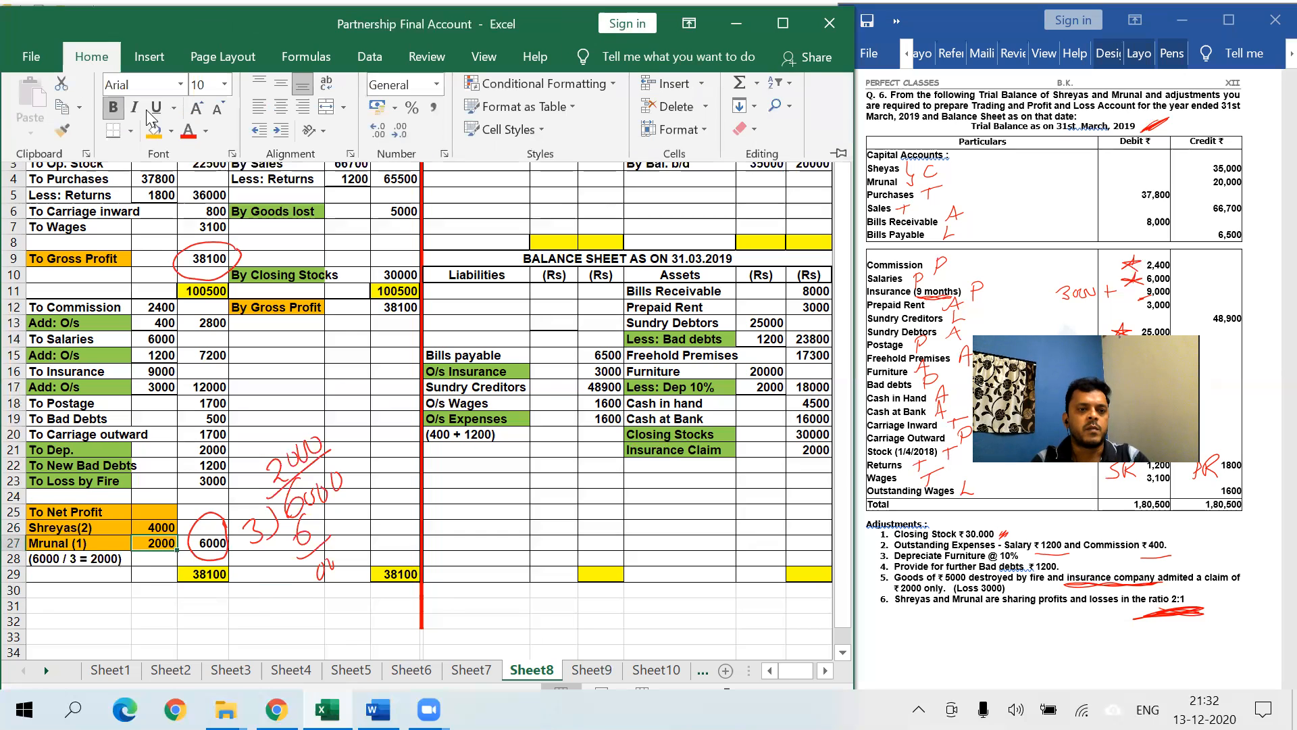
click(342, 356)
click(670, 179)
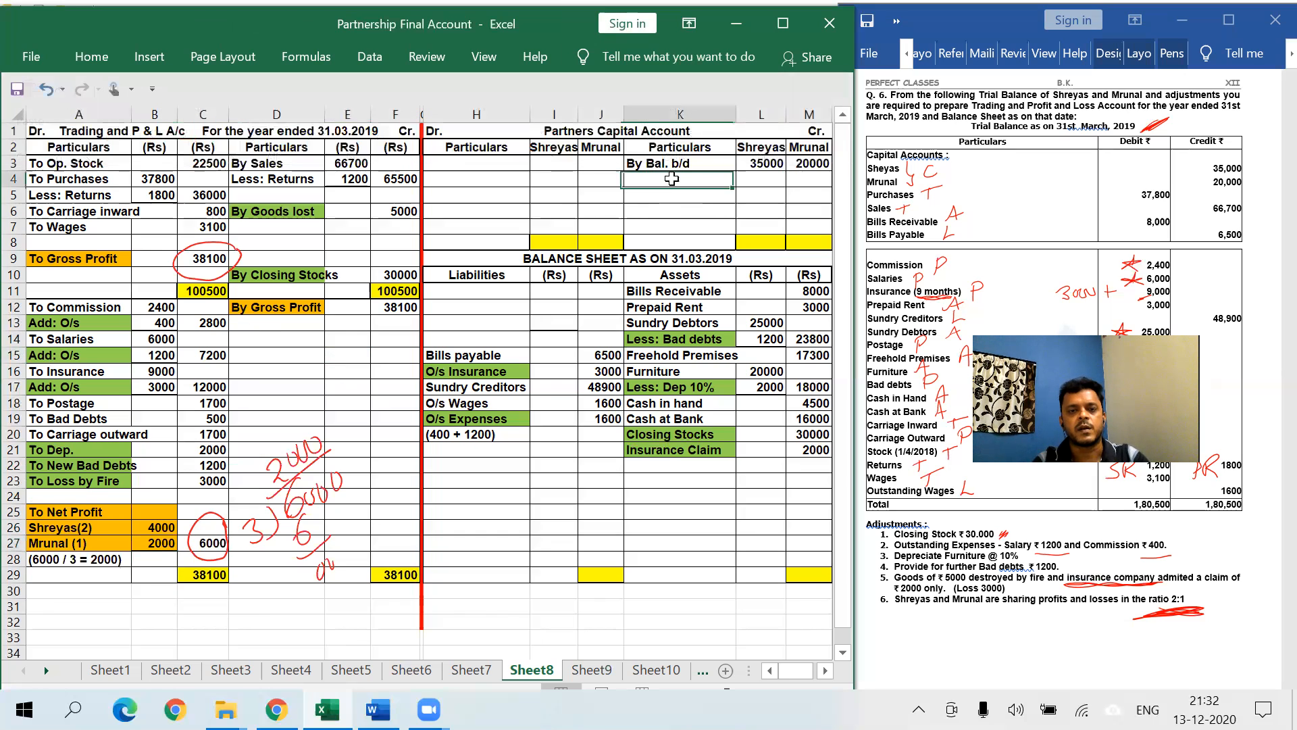
- Credit 'By Net Profit' shares of 4000 and 2000 to the partners' capital columns
text(By Net Profit)
key(Tab)
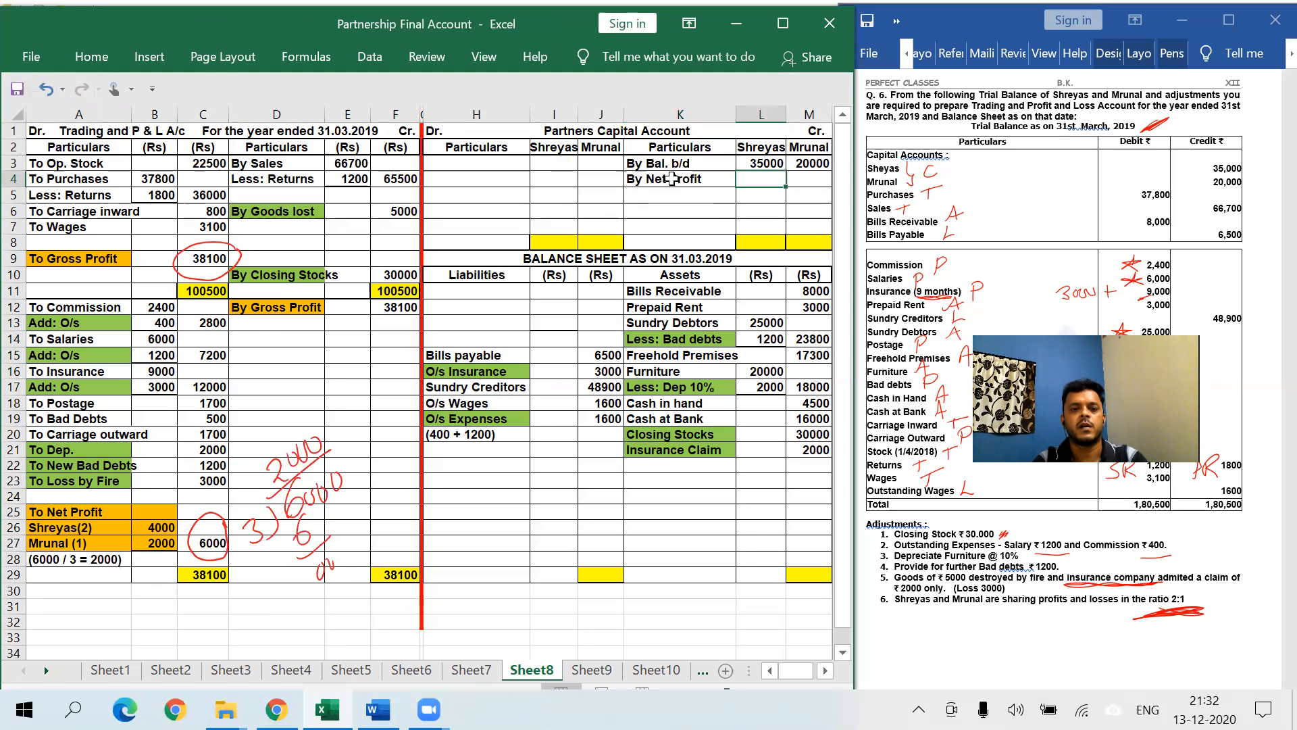
text(4000)
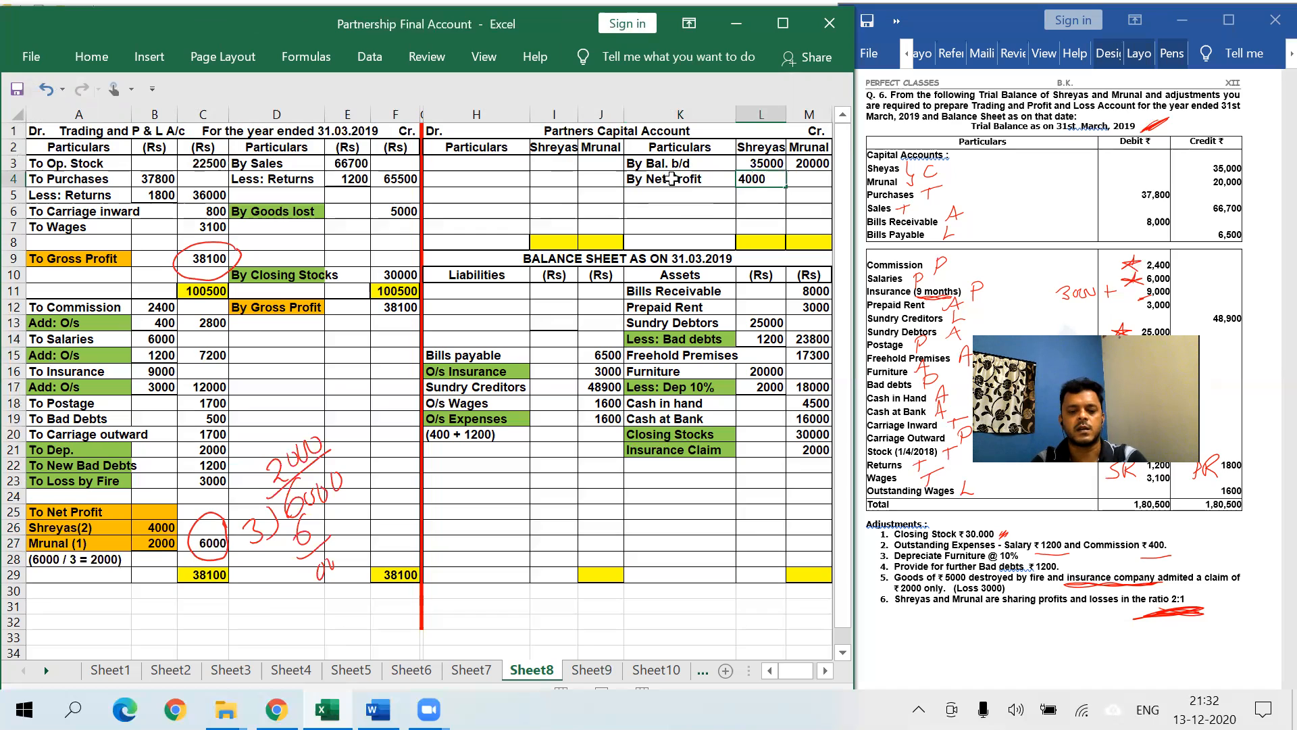
key(Tab)
text(2000)
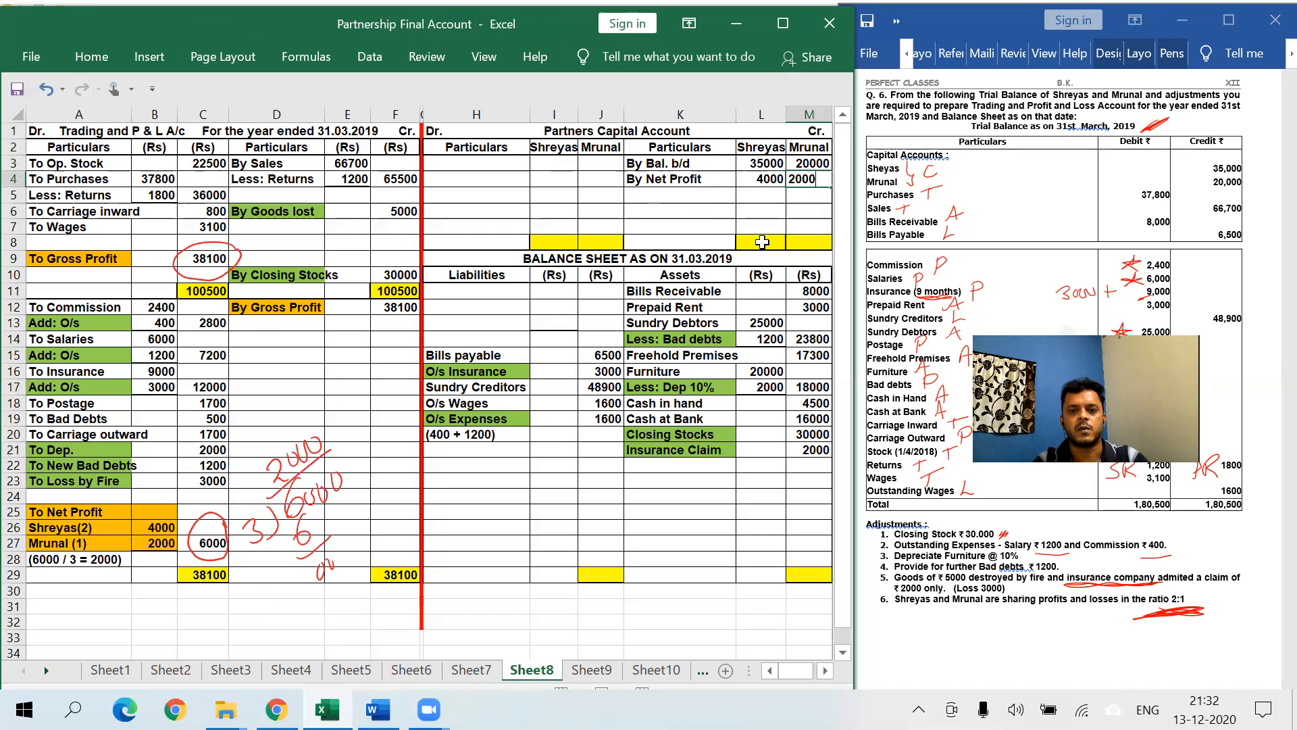
click(762, 242)
- Total the capital columns to 39000 and 22000 in L8:M8 and mirror them in I8:J8
text(=L3+L4)
click(809, 245)
text(=M3+M4)
key(Return)
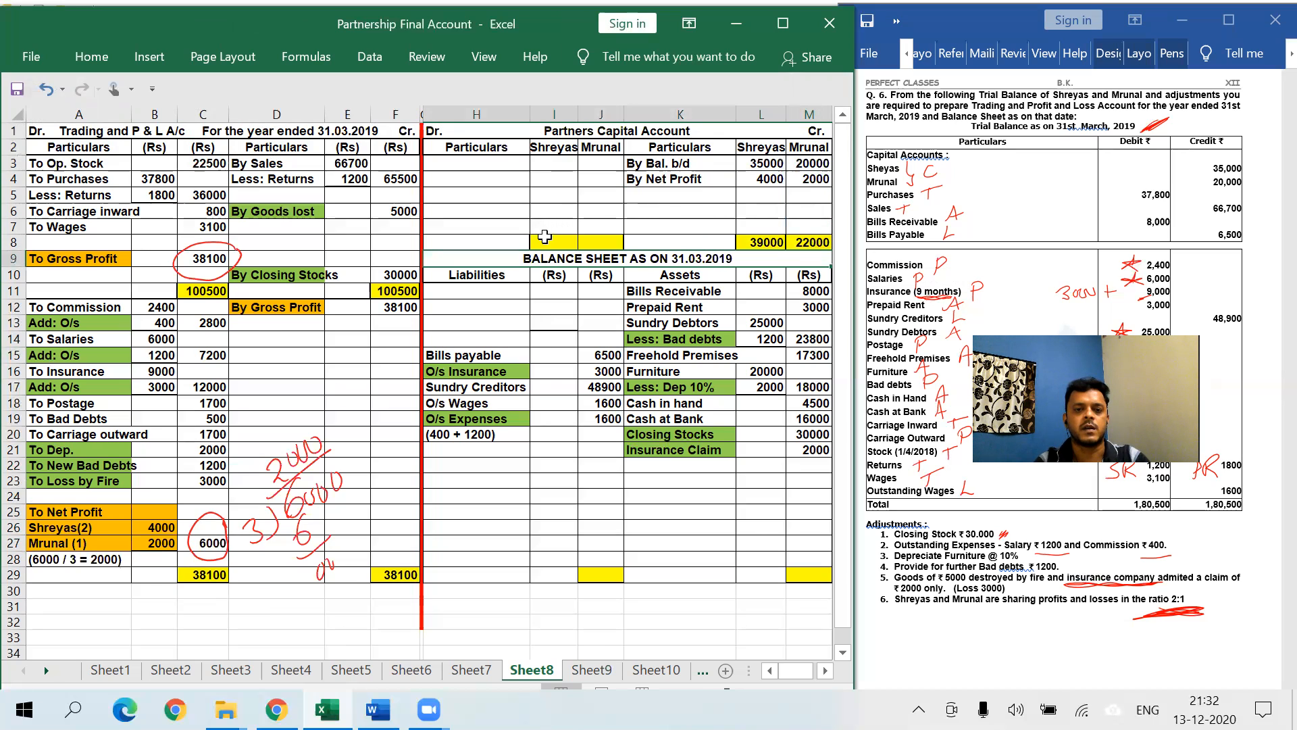
click(544, 237)
text(=L8)
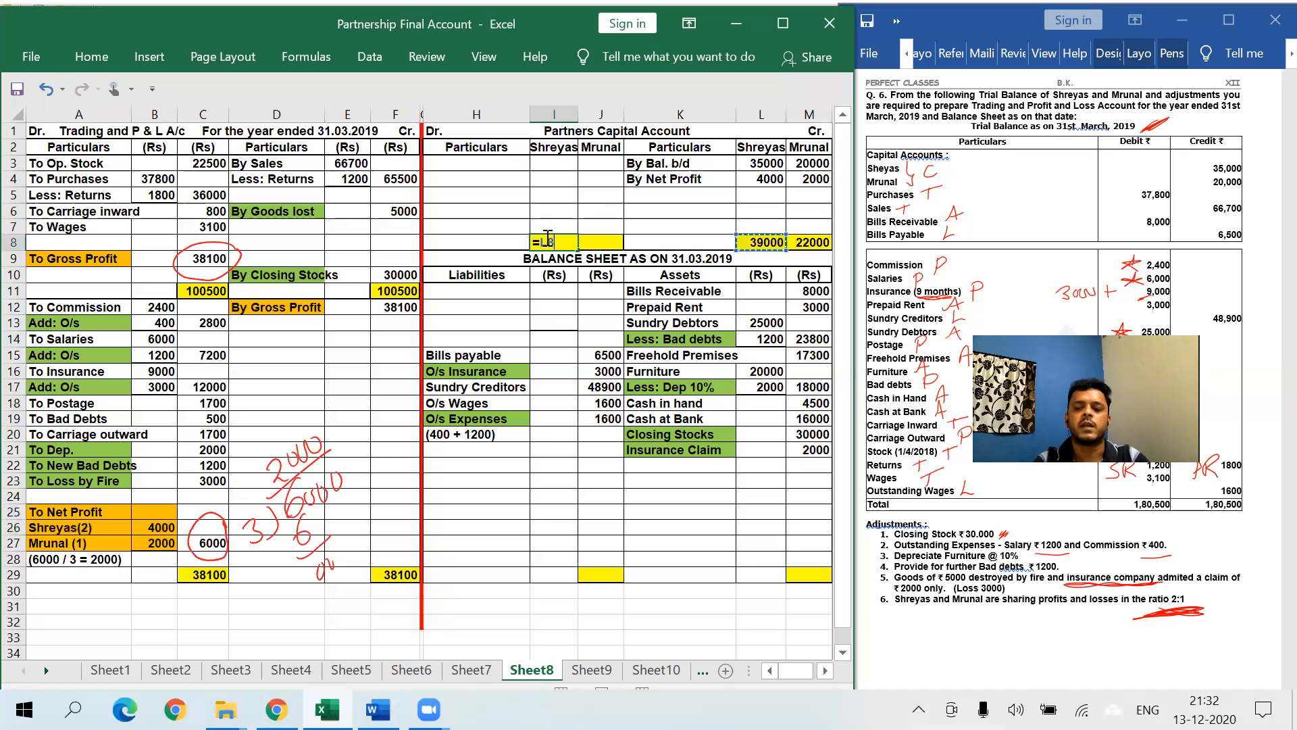
key(Return)
click(601, 241)
text(=M8)
key(Return)
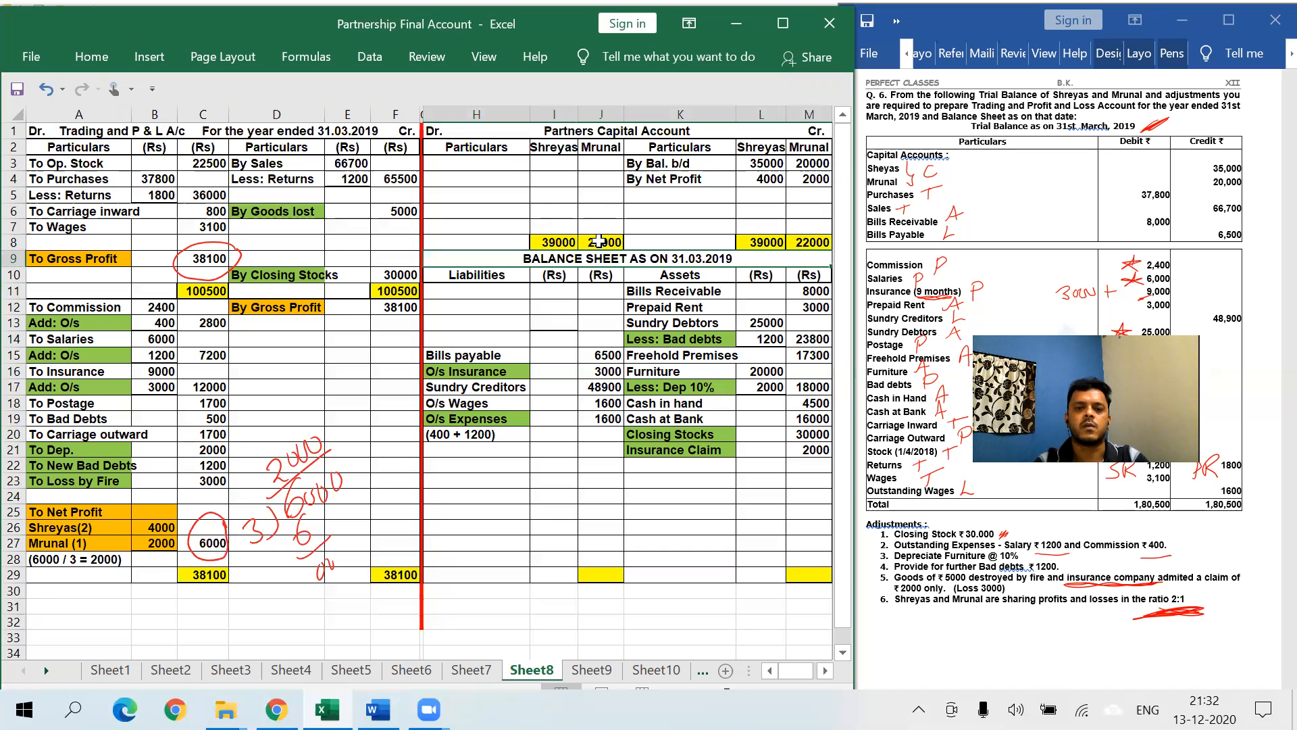
- Carry down balances of 39000 and 22000 in I6:J6, linked to the totals
click(547, 205)
text(=I8)
key(Return)
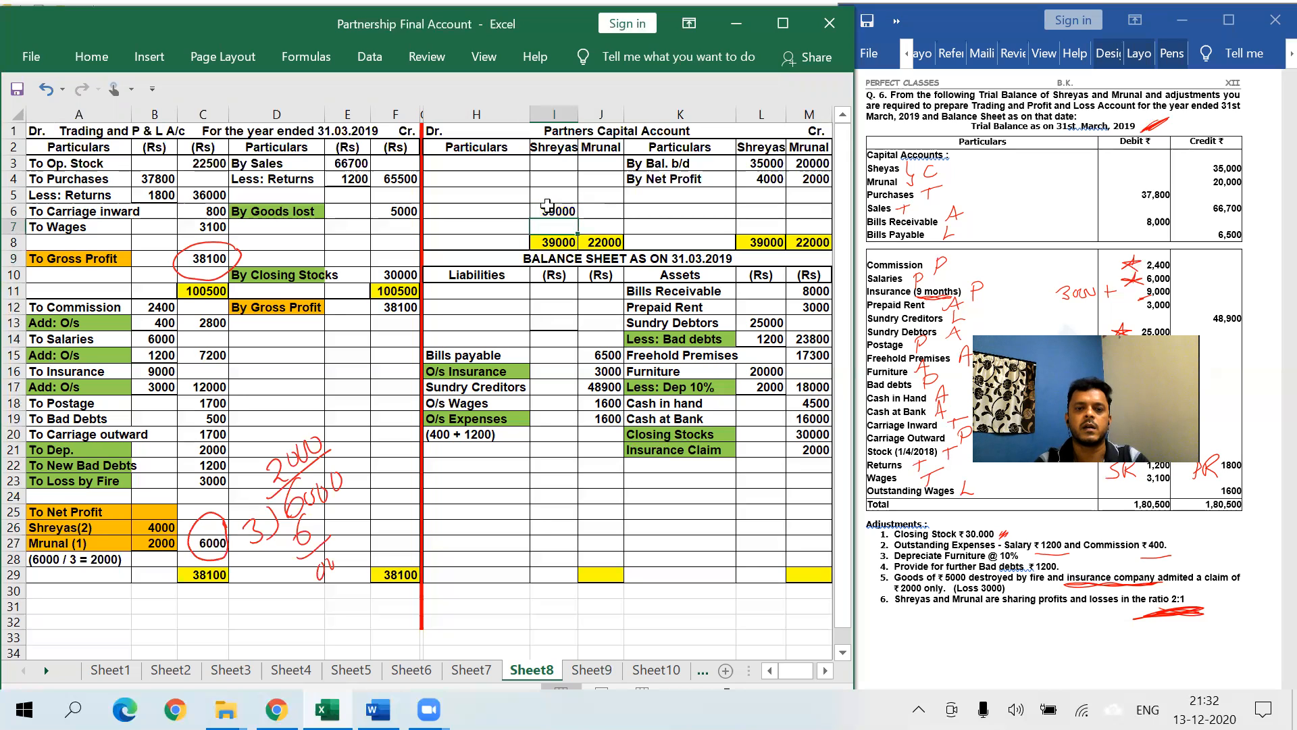
click(612, 210)
text(=J8)
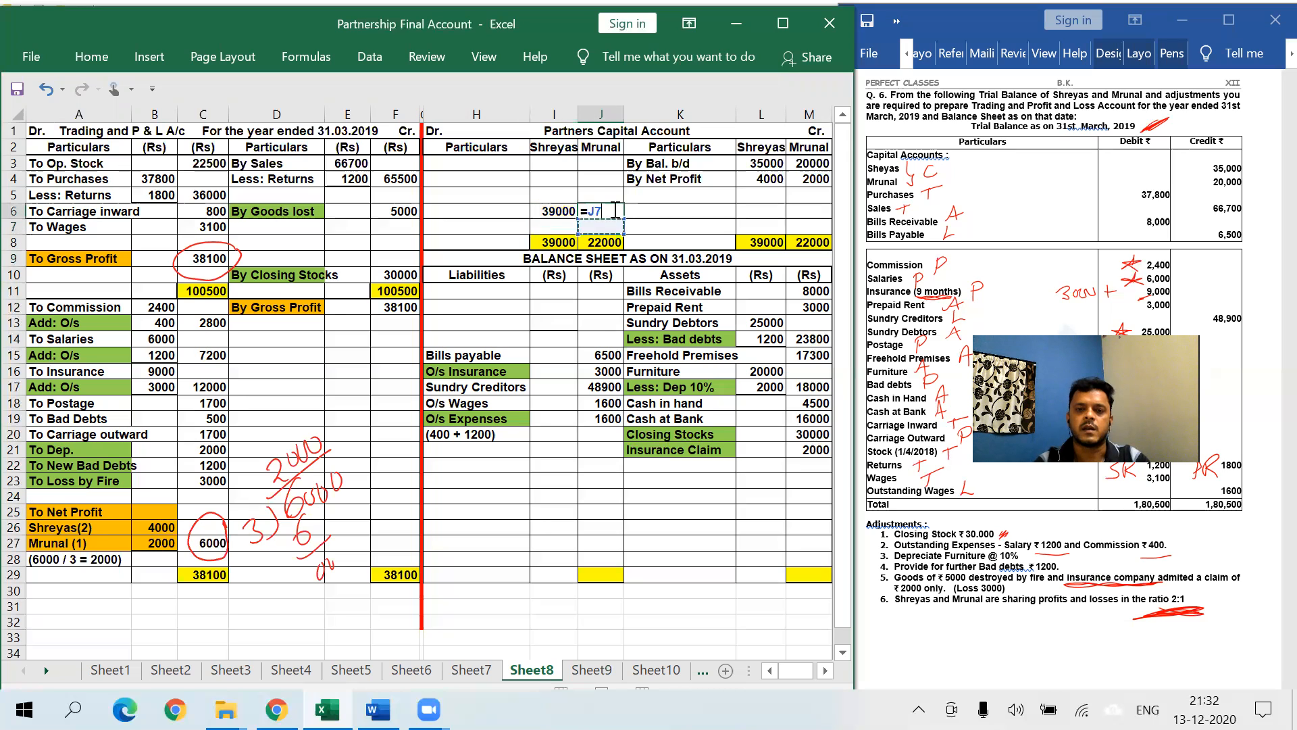
key(Return)
- Label H6 'To Bal. c/d' and shade it orange
click(479, 214)
text(To Bal. c/d)
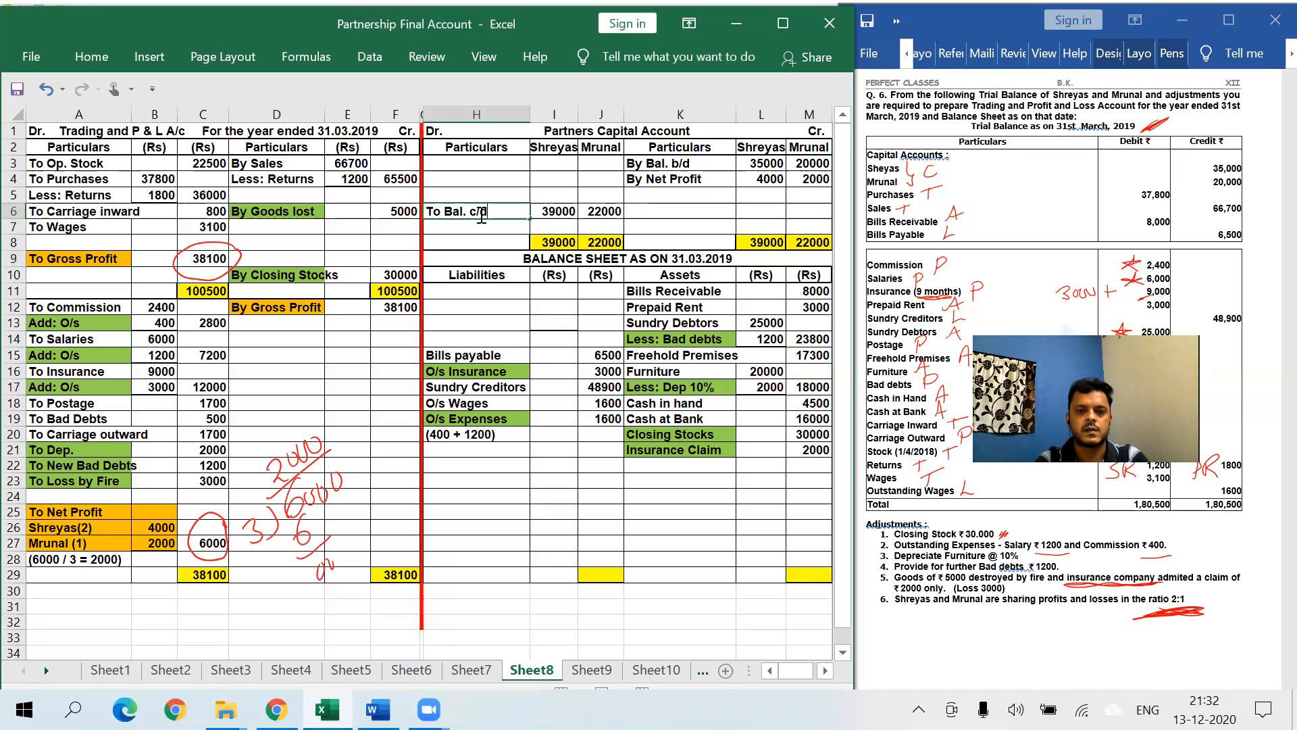
key(Return)
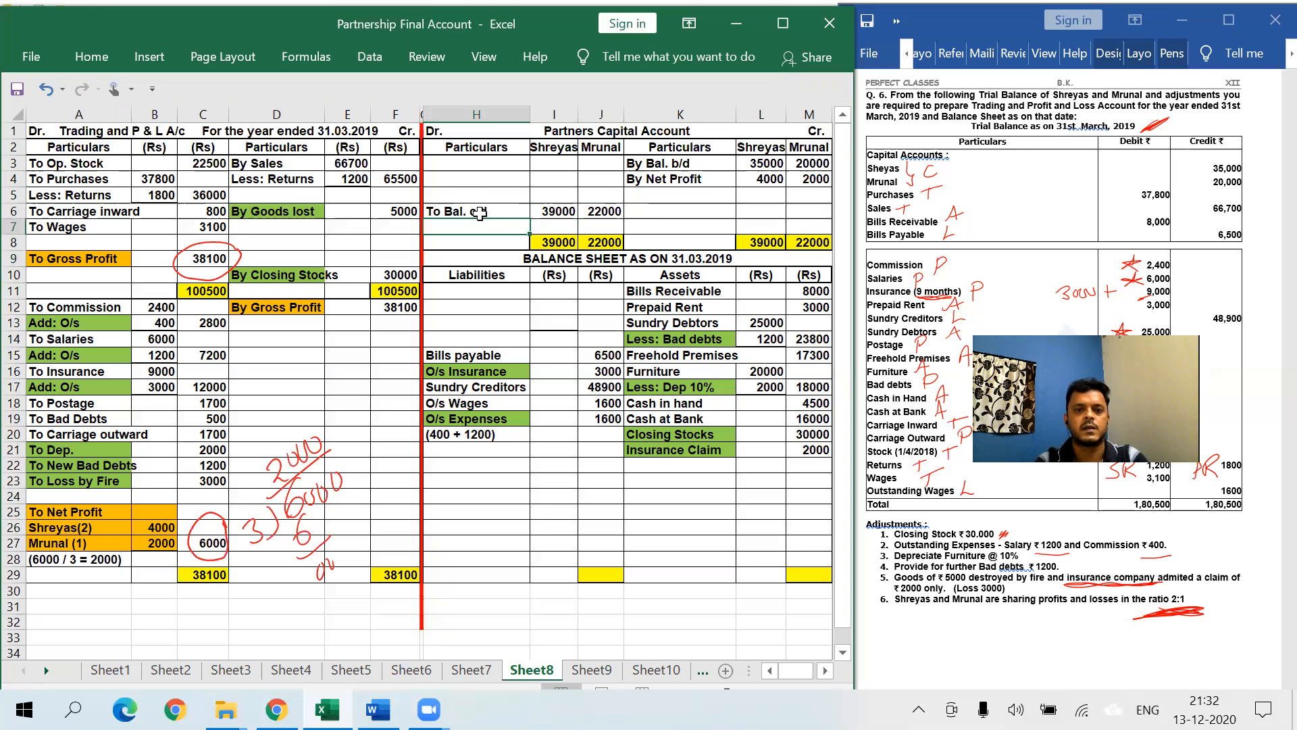
click(480, 214)
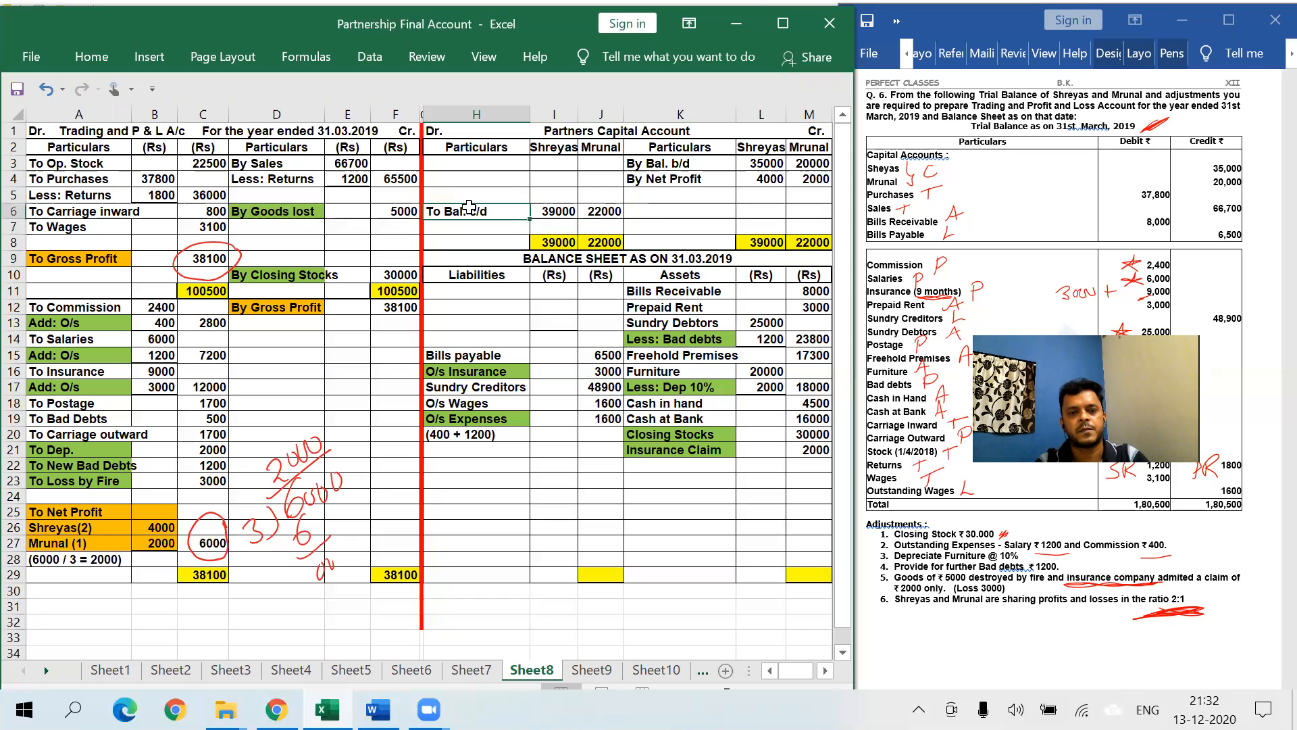
click(91, 56)
click(154, 133)
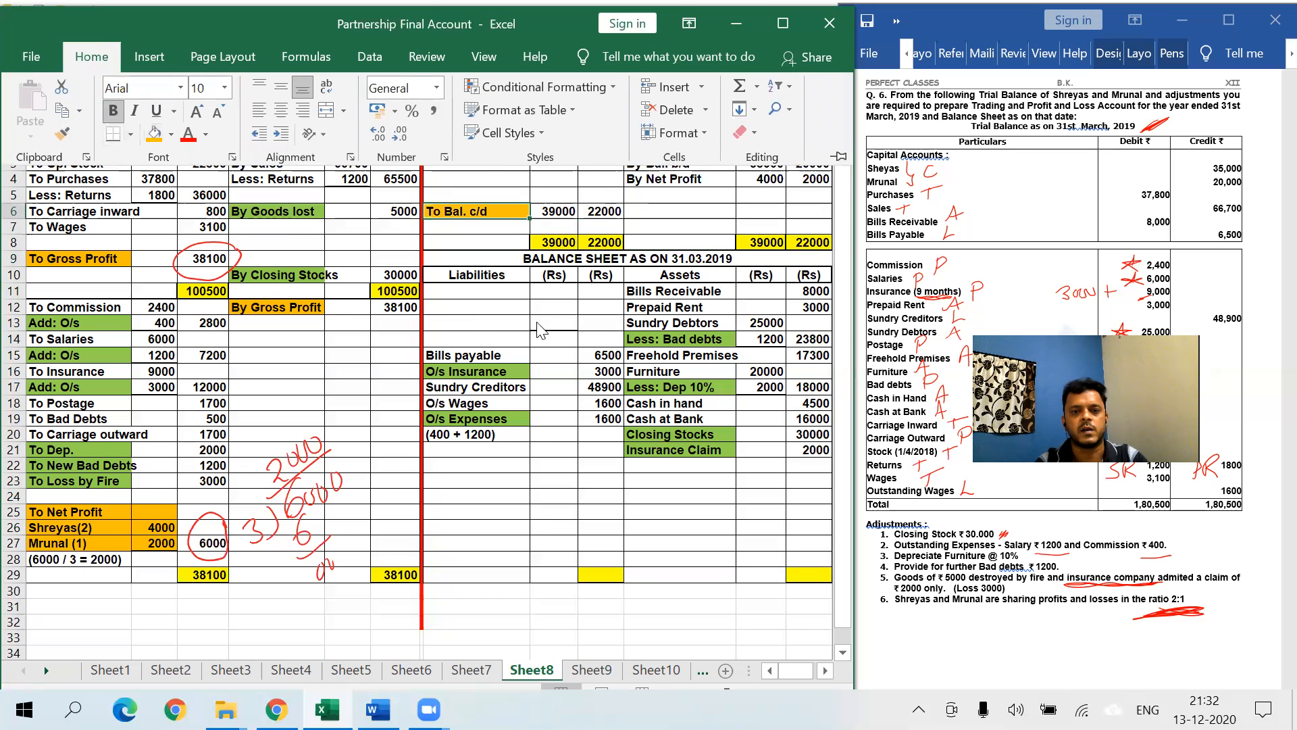
click(499, 291)
- Enter the 'Capital A/c' heading in H11 with both partners' names beneath it
text(Capita)
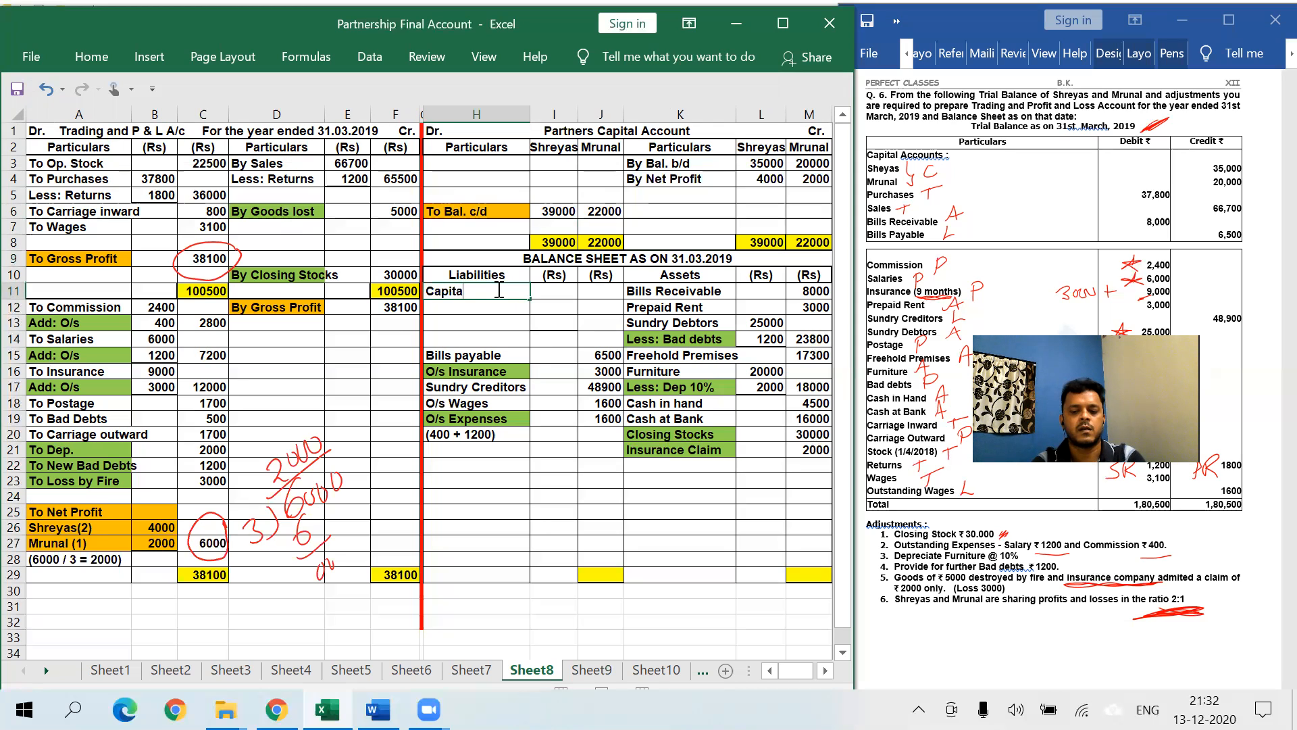
text(l A/c)
key(Return)
text(\)
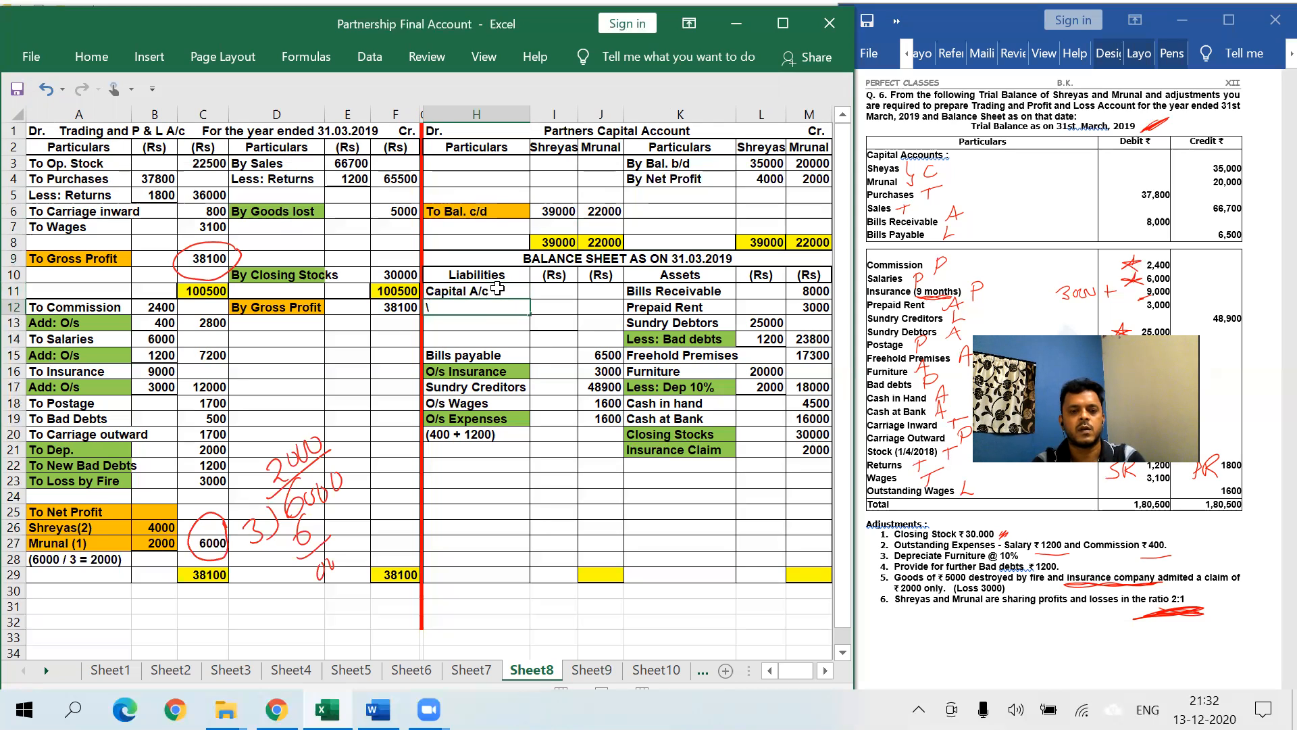
text(Shreyas)
key(Return)
text(Mrunal)
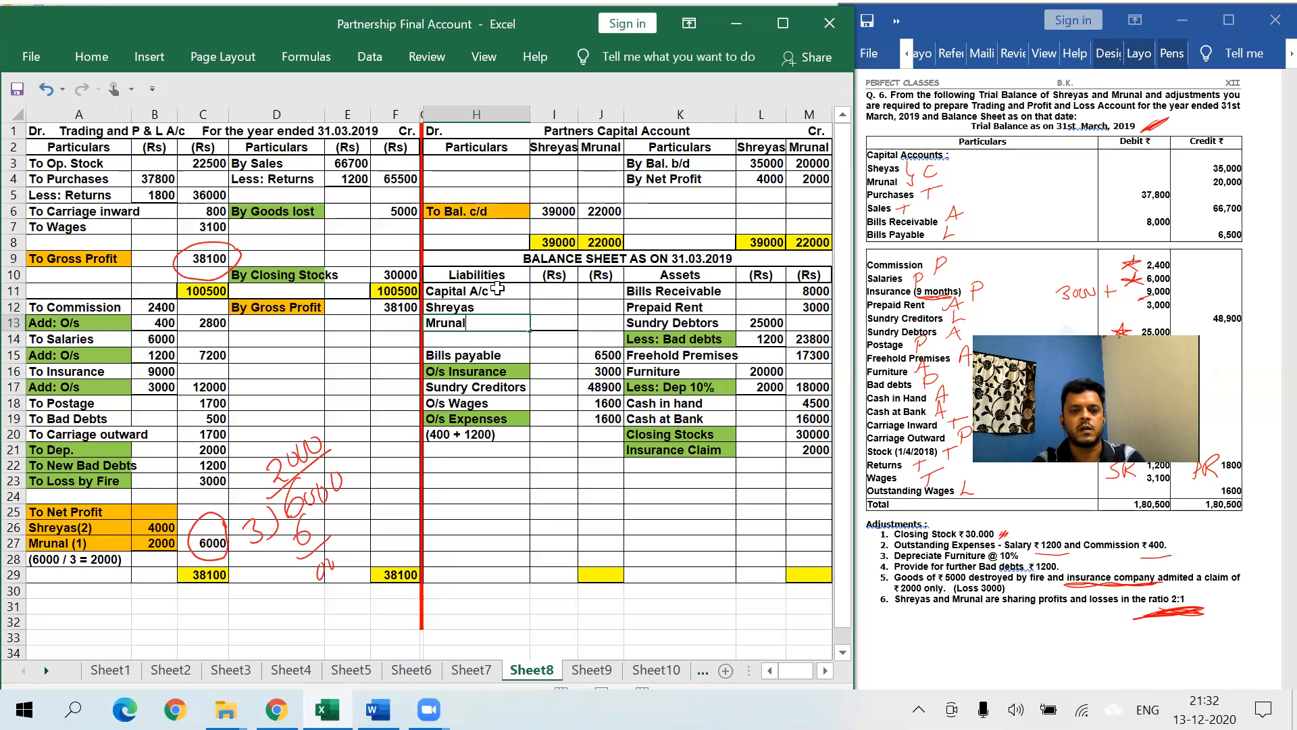
- Enter capitals 39000 and 22000 in I12:I13 and total them to 61000 in J13
click(558, 309)
text(39000)
key(Return)
text(22000)
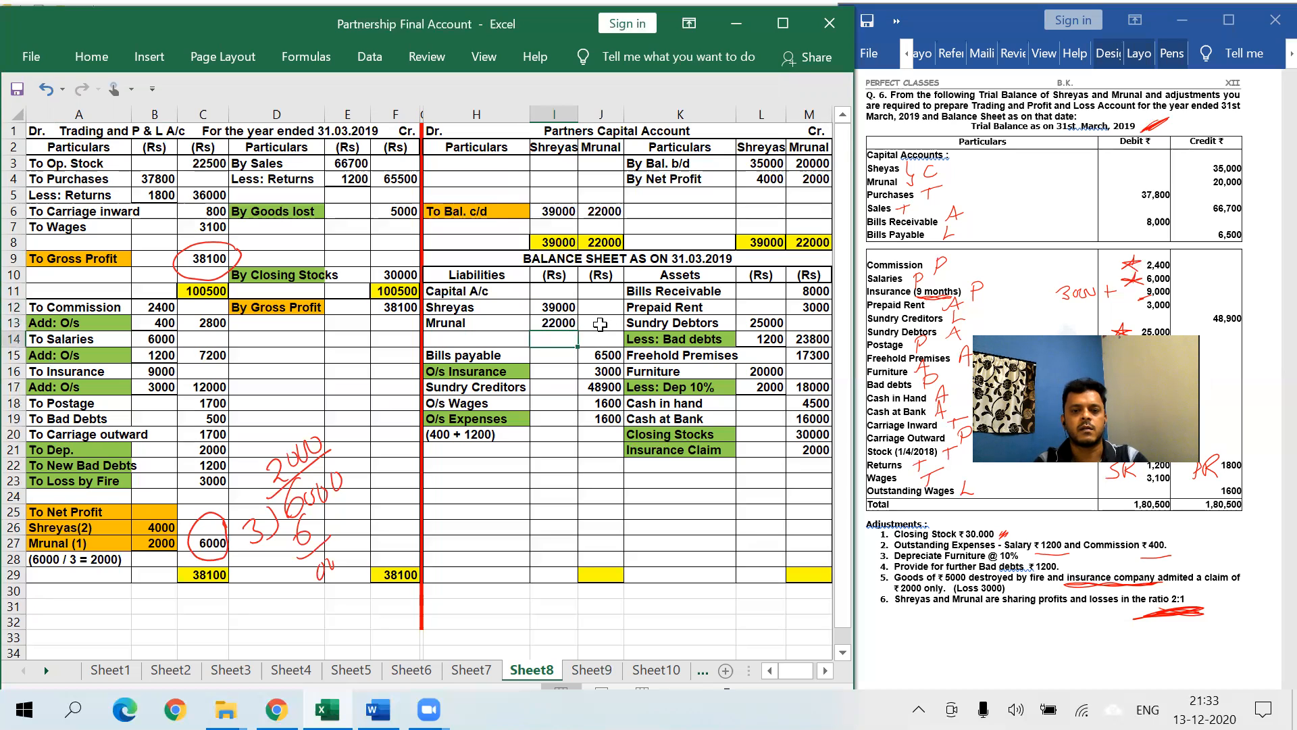
click(601, 324)
text(=sum(i12:i13))
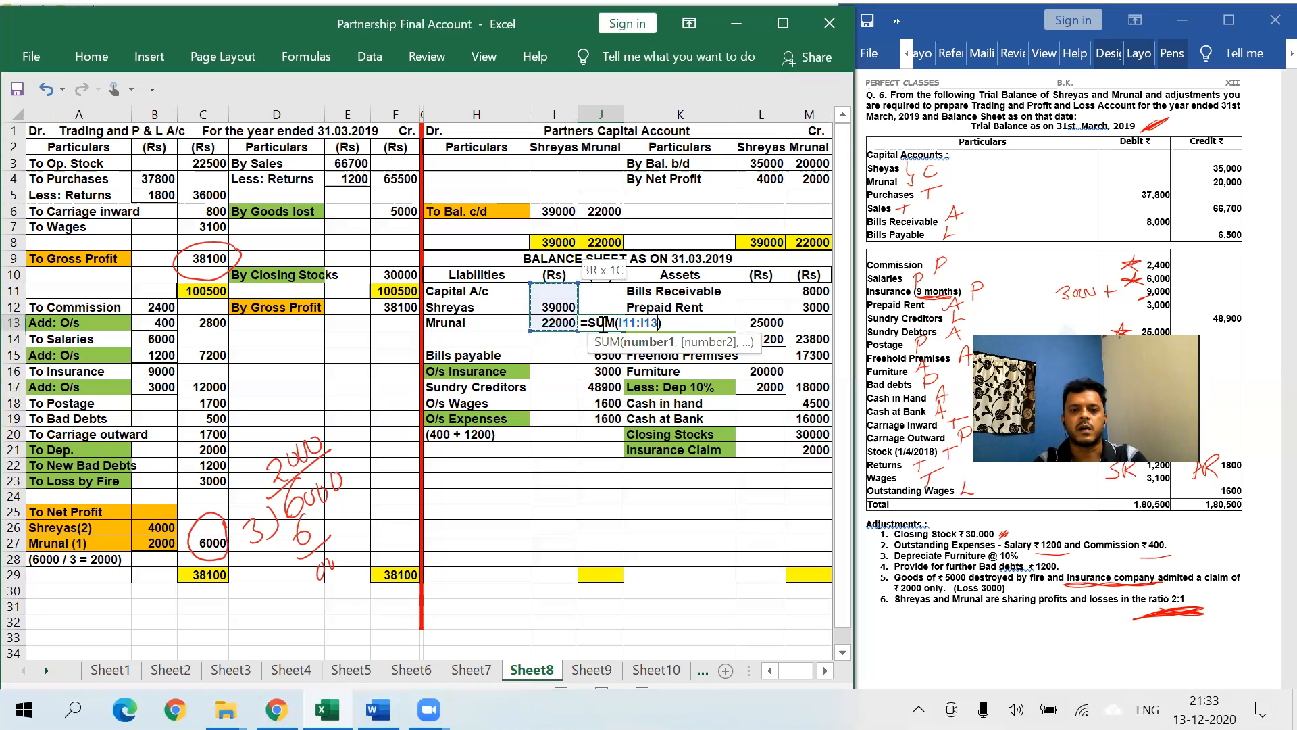
key(Return)
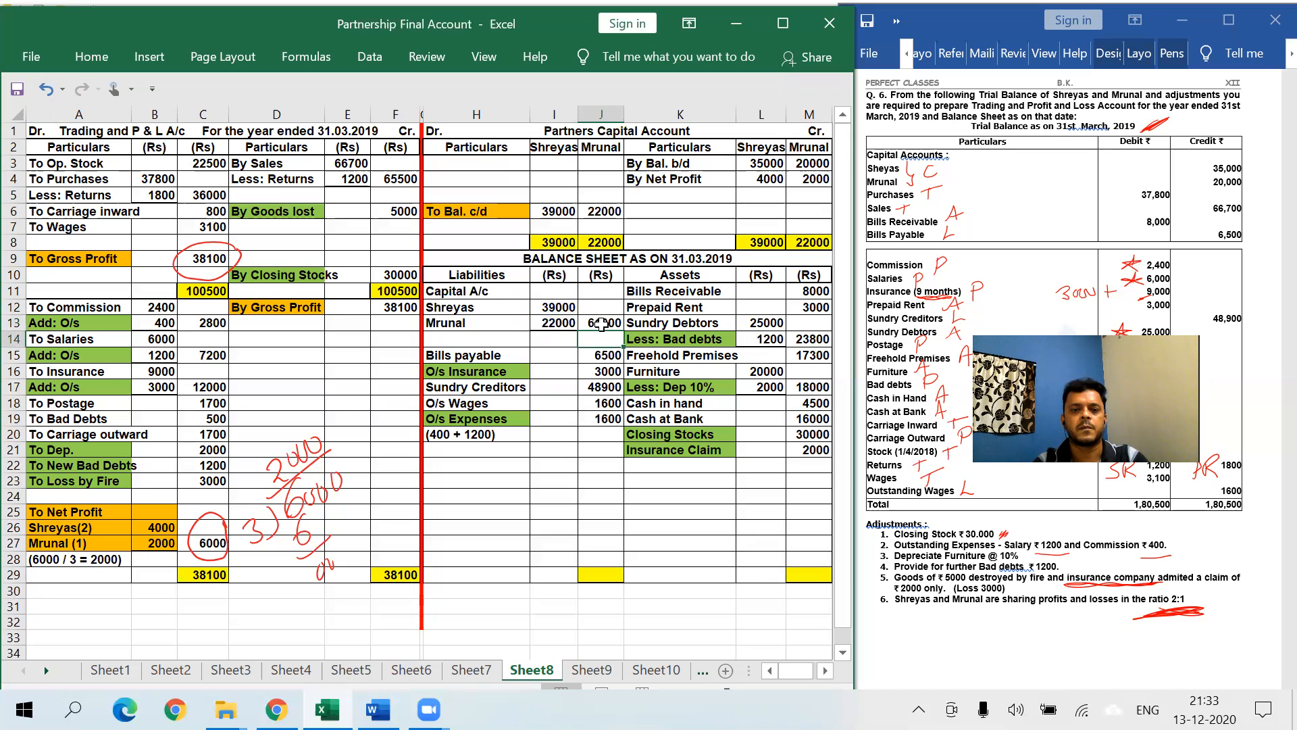
- Shade the Capital A/c heading cell orange
click(459, 290)
click(91, 56)
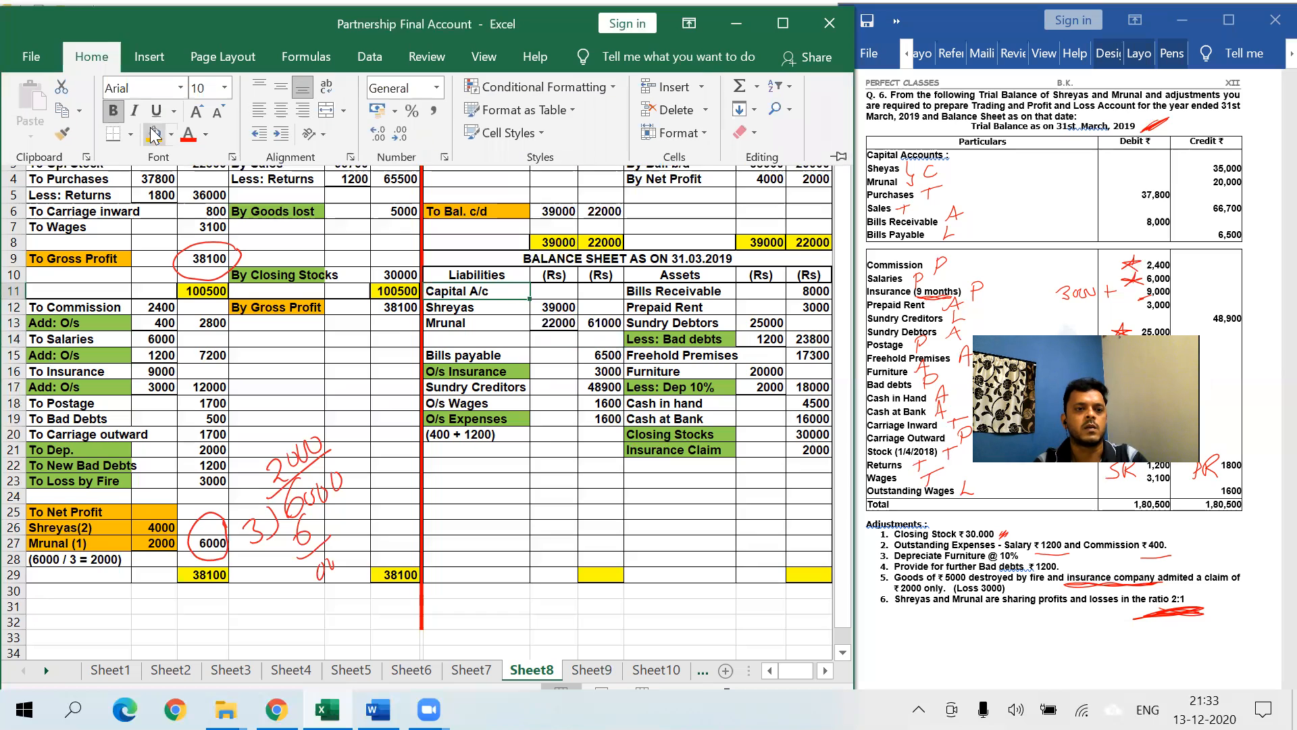
click(154, 133)
click(557, 481)
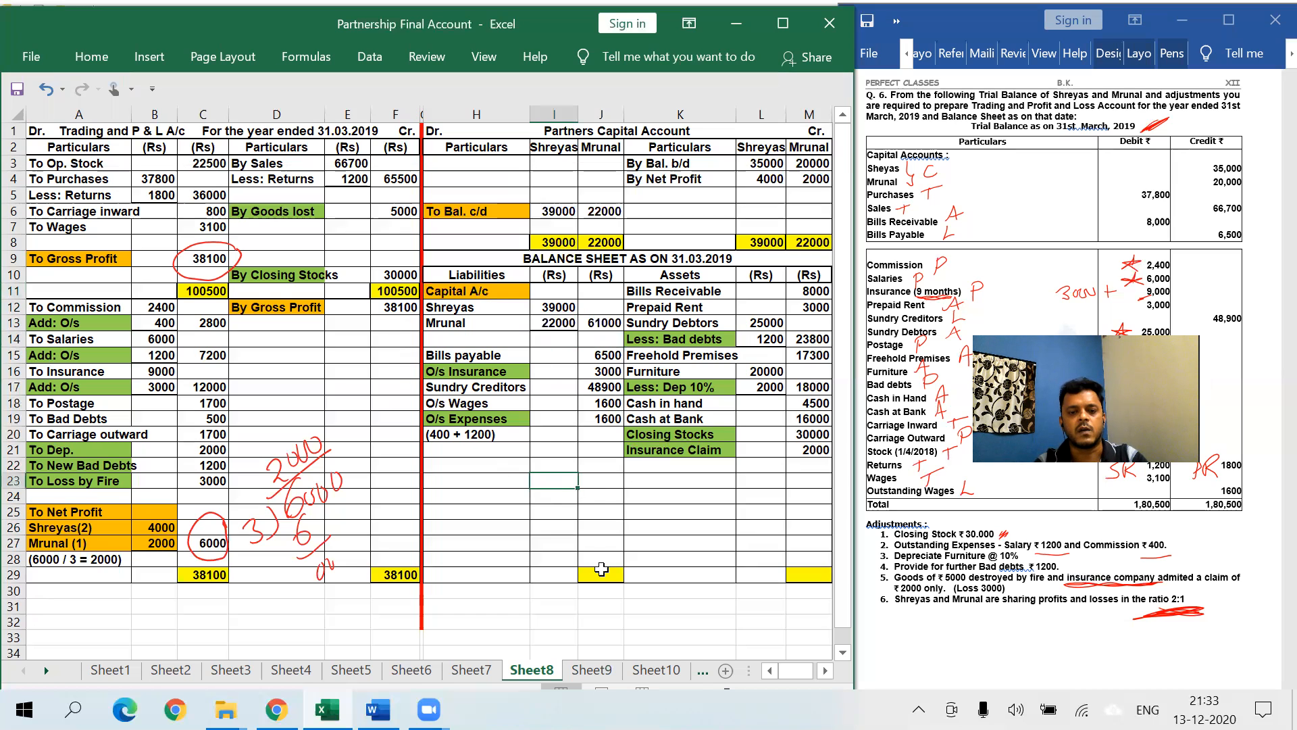
- Sum J11:J21 into J29 and M11:M21 into M29, each totalling 122600
click(603, 570)
text(=SUM(J11:J14))
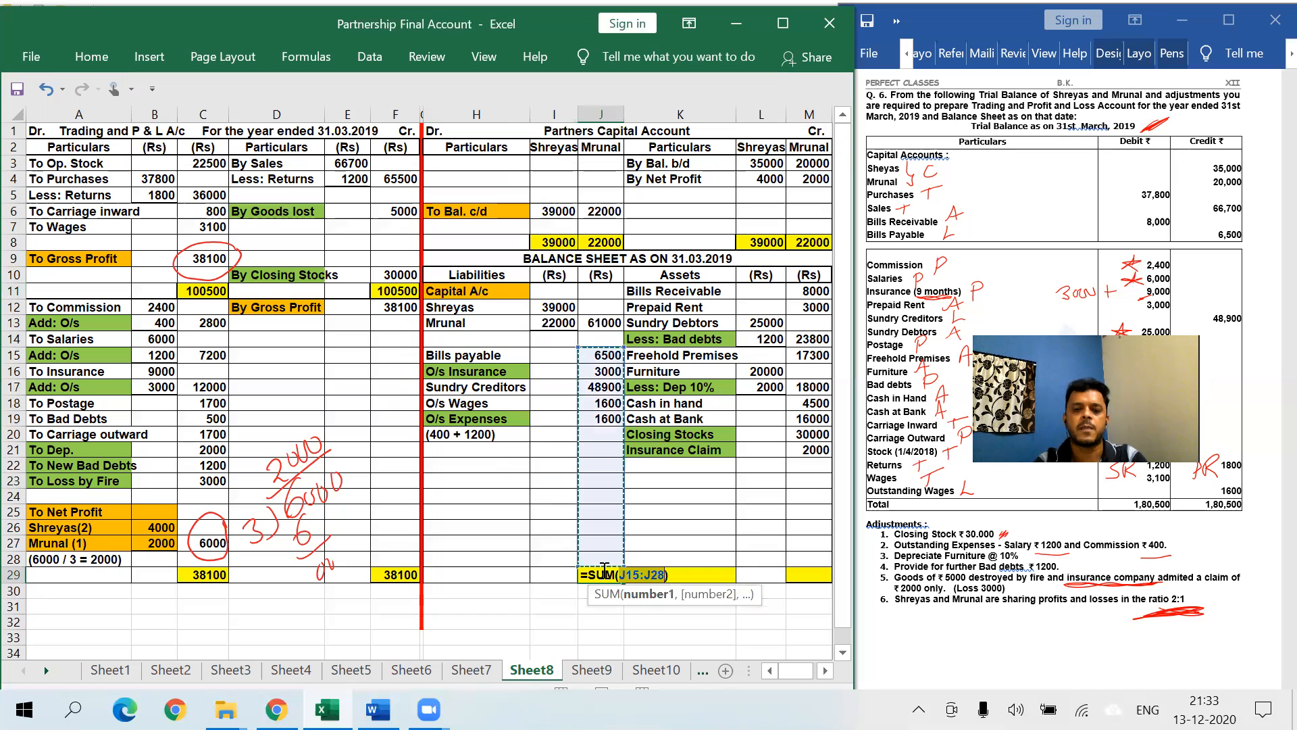
drag(601, 346, 601, 449)
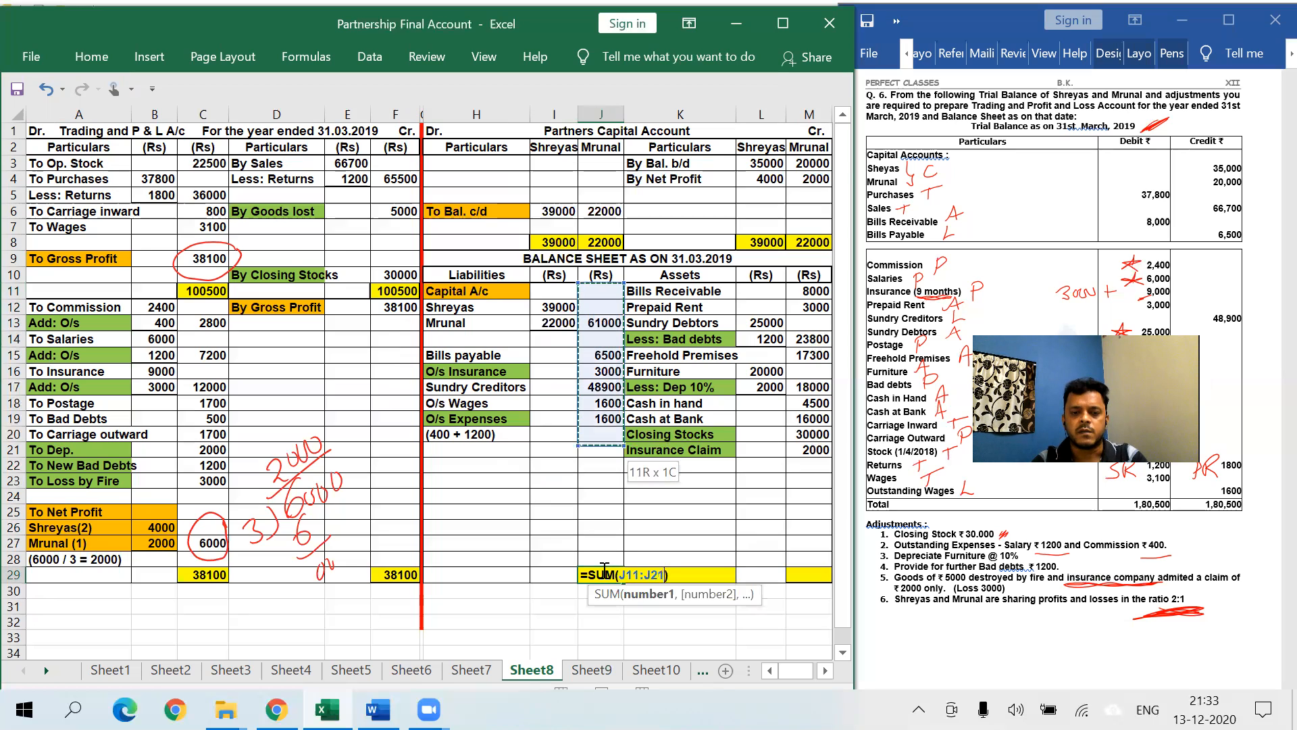
key(Return)
click(805, 573)
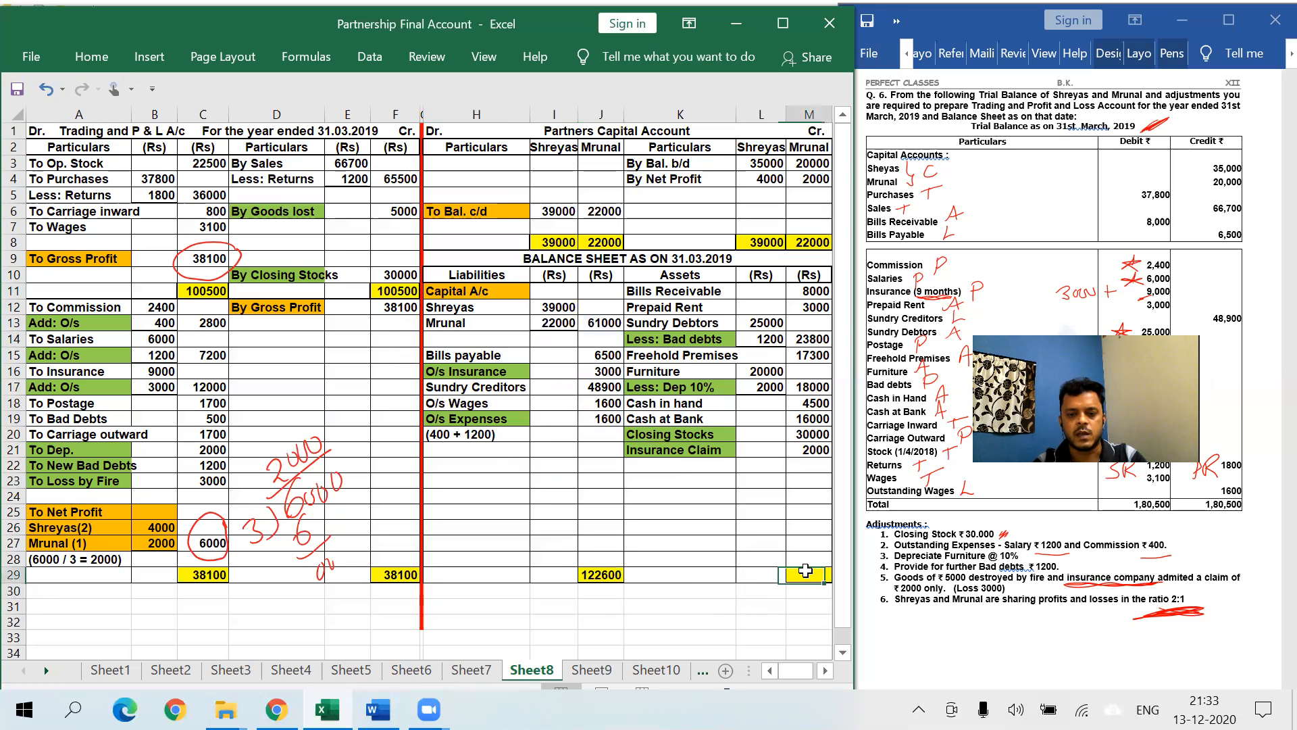
text(=SUM()
key(Up)
key(Up)
key(Up)
key(Up)
key(Up)
key(Up)
key(Up)
key(Up)
key(Up)
key(Up)
key(Up)
key(Up)
key(Up)
key(Up)
key(Up)
key(Up)
key(Up)
key(Up)
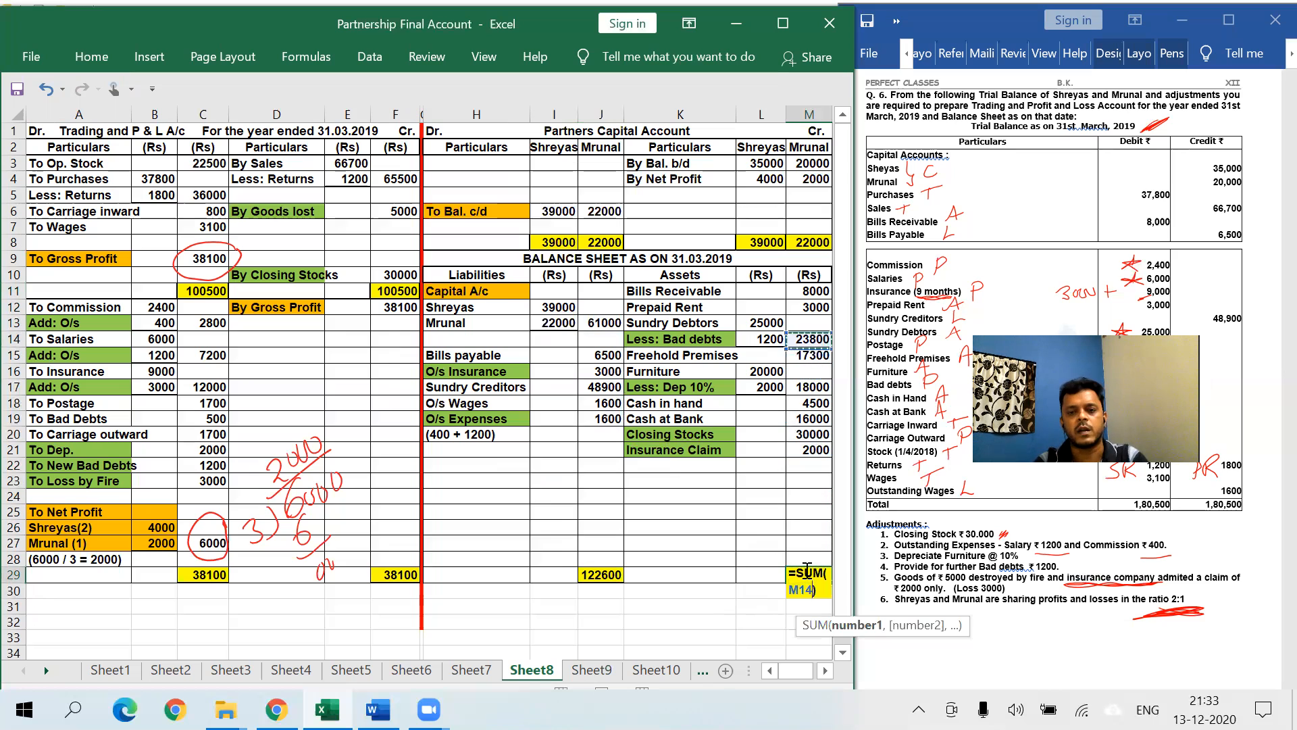
key(shift+Down)
key(shift+Down)
key(shift+Down)
text())
drag(831, 345, 831, 452)
key(Return)
- Underline both 122600 balance sheet totals in red pen ink
click(751, 539)
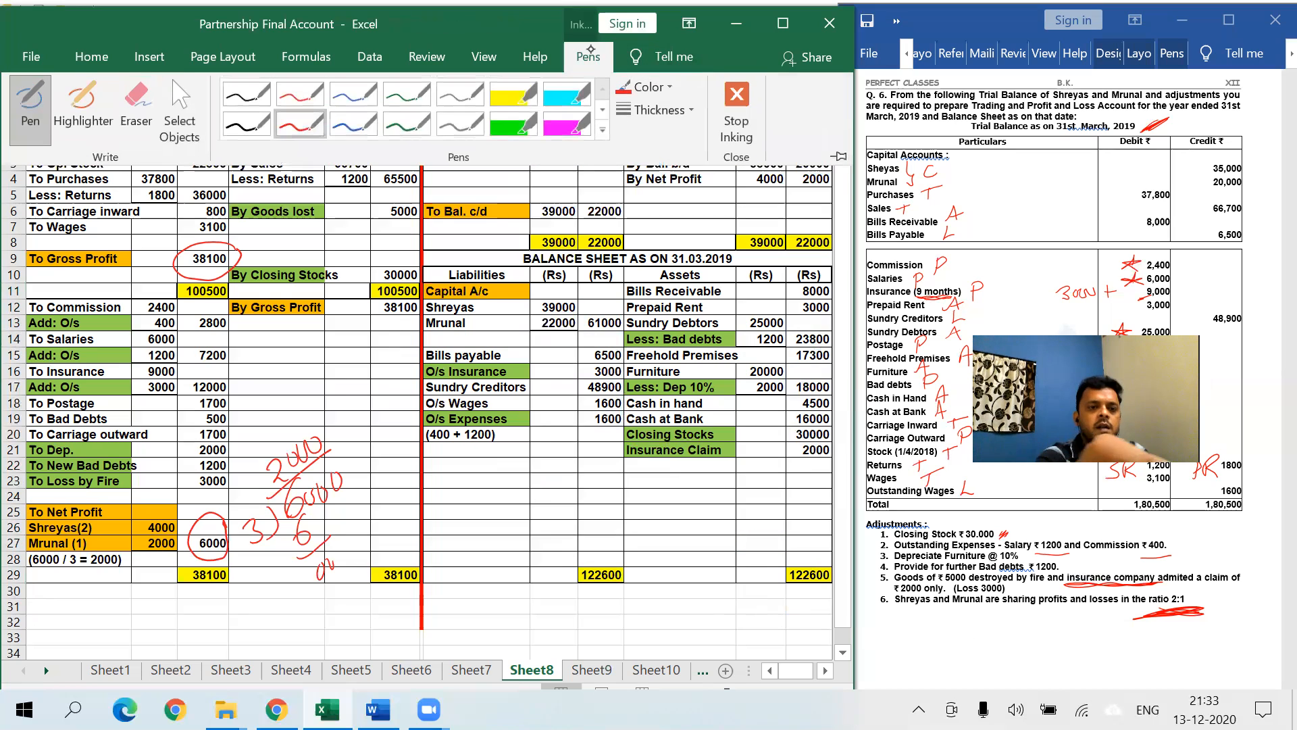
mouse_move(563, 563)
mouse_down()
mouse_move(643, 561)
mouse_move(638, 582)
mouse_up()
drag(557, 598, 641, 592)
drag(760, 563, 832, 561)
drag(746, 595, 828, 587)
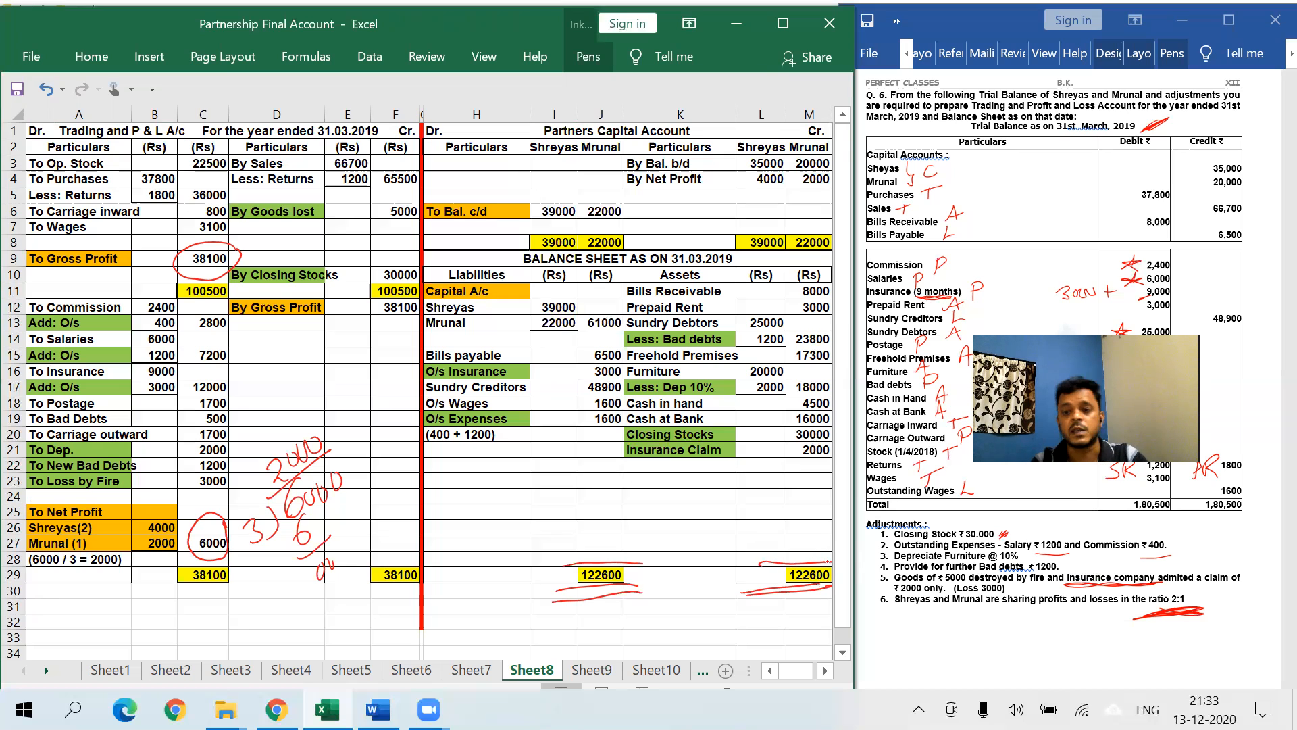
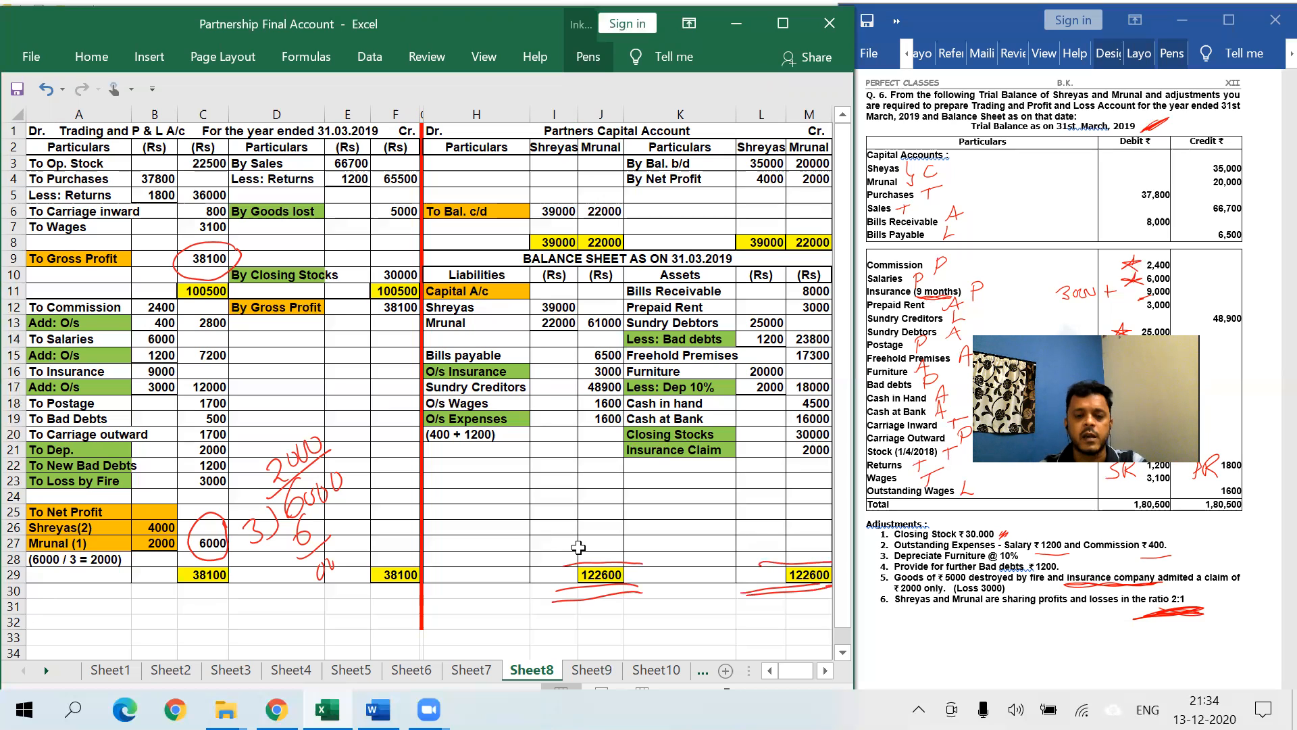
- Type the contact's phone number into H23 and their e-mail address into H24
click(482, 486)
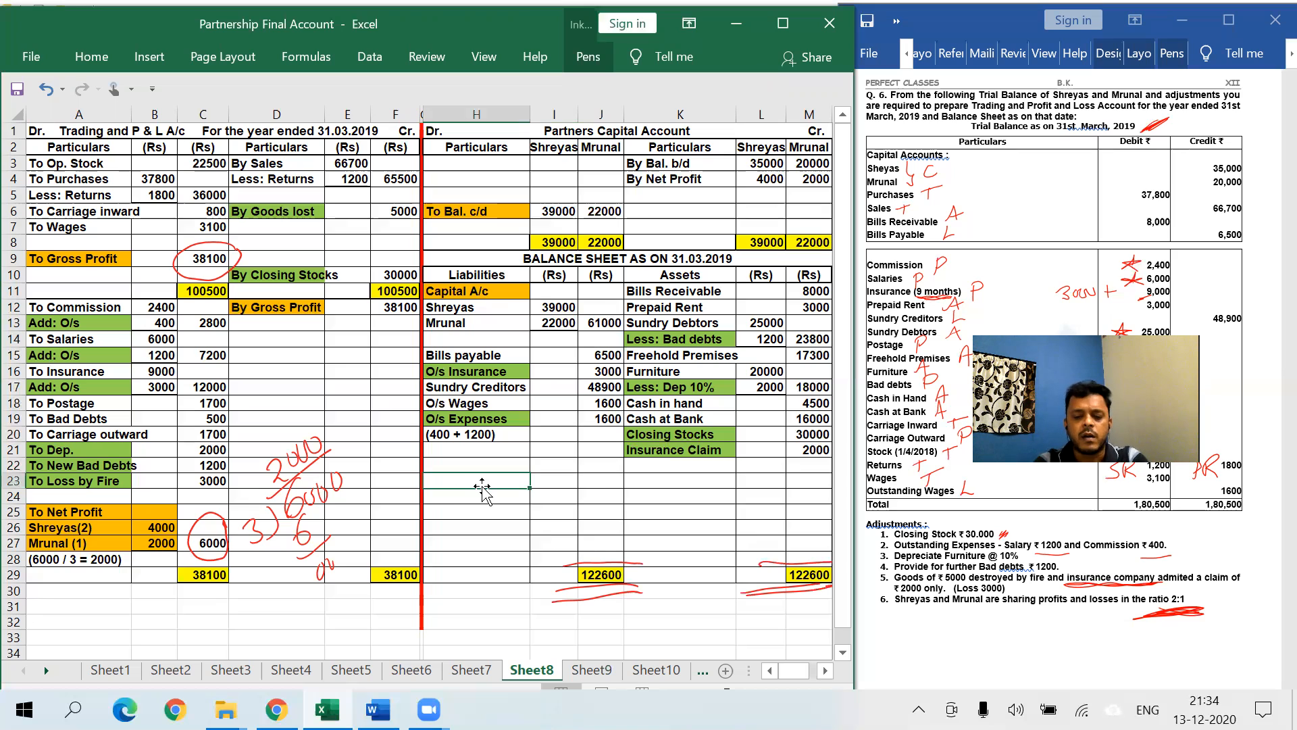
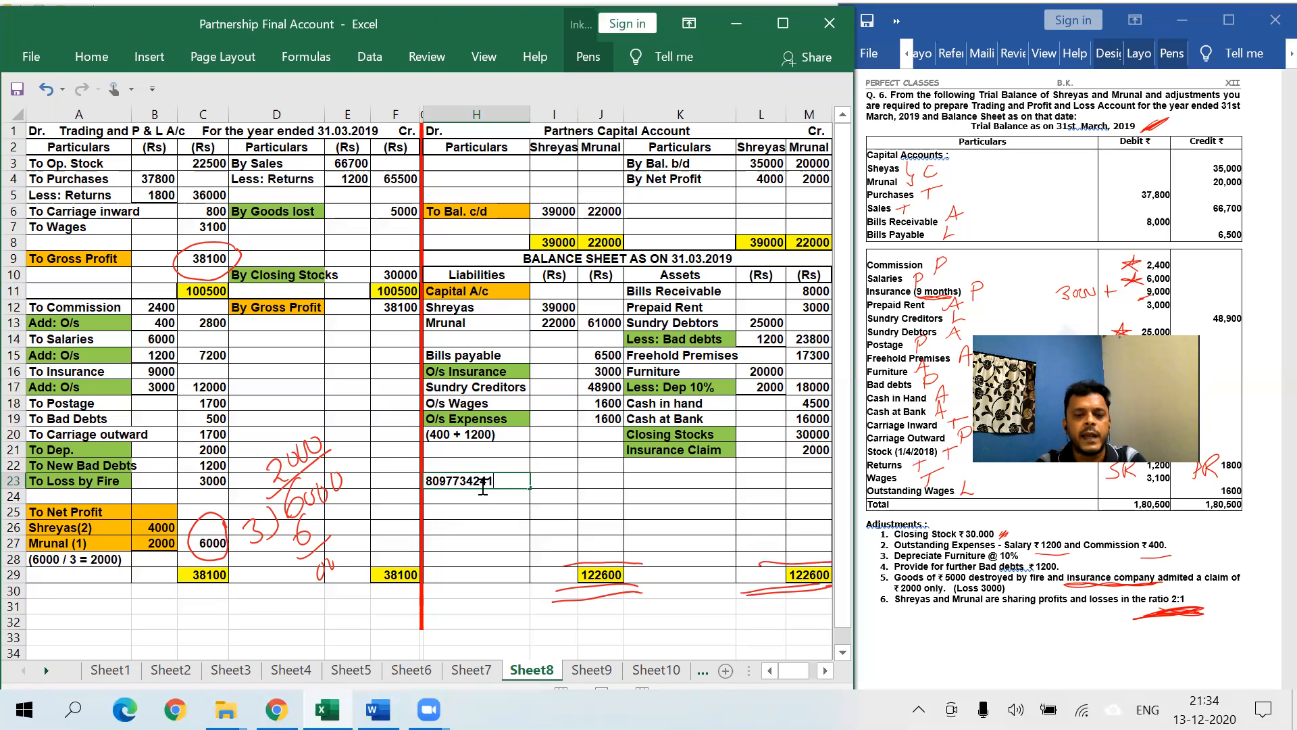
key(Return)
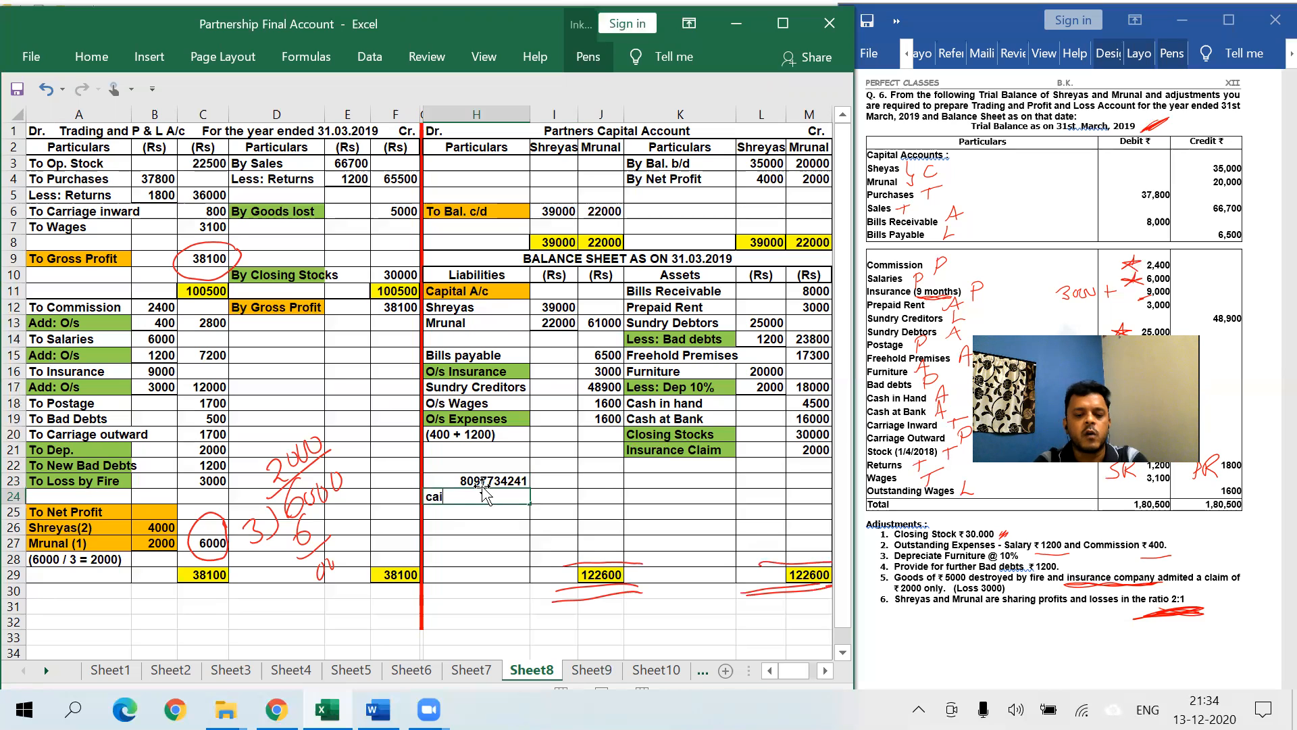
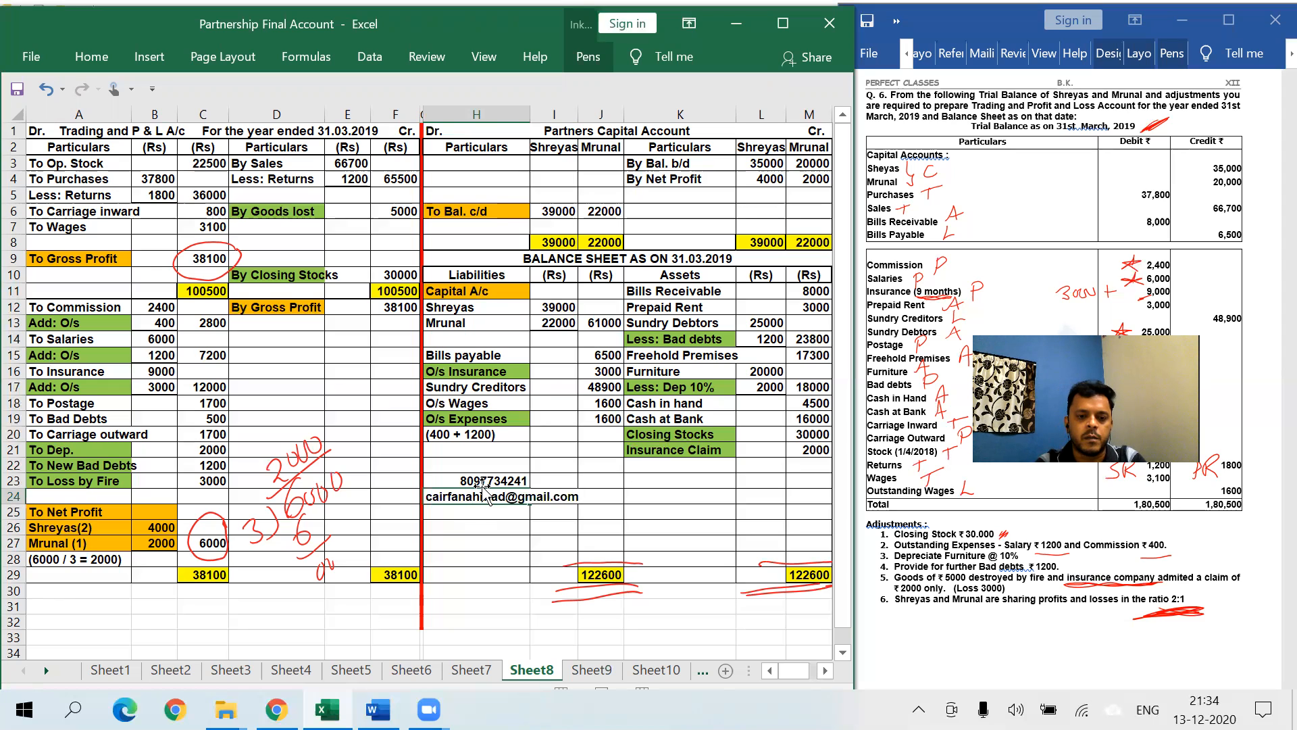
key(Return)
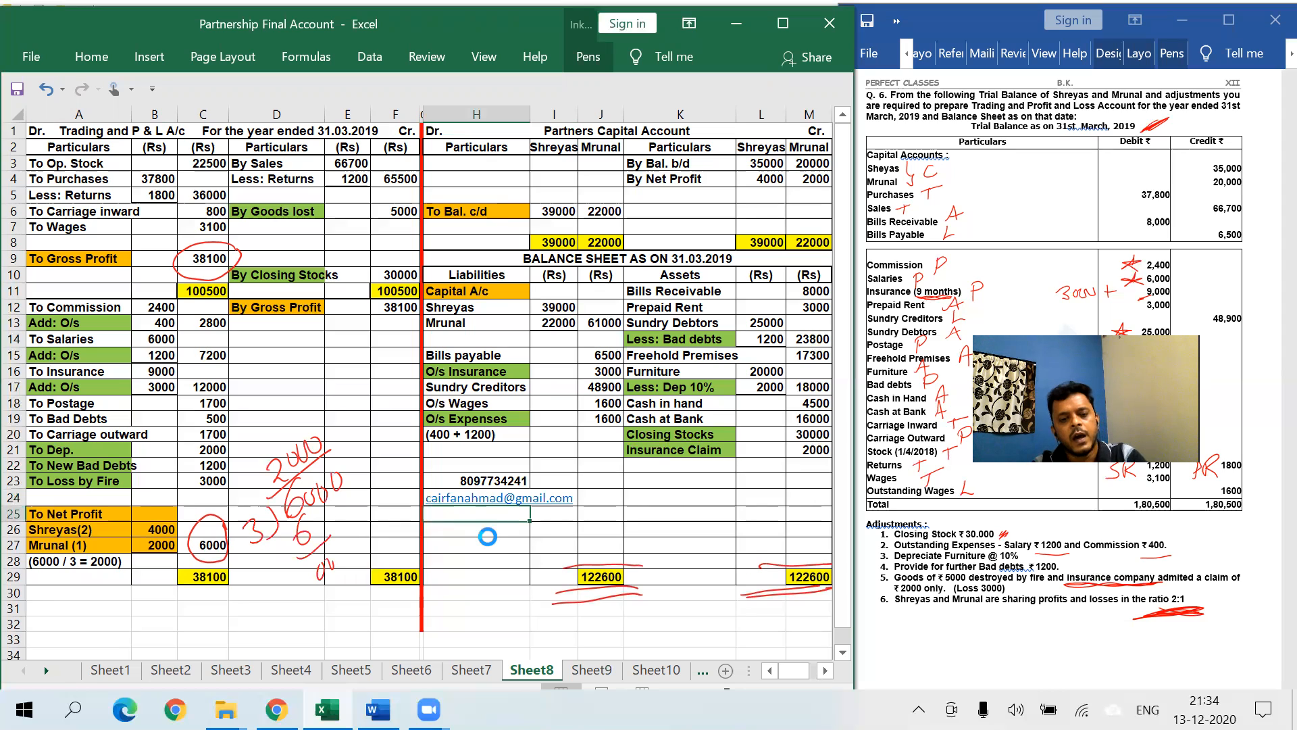